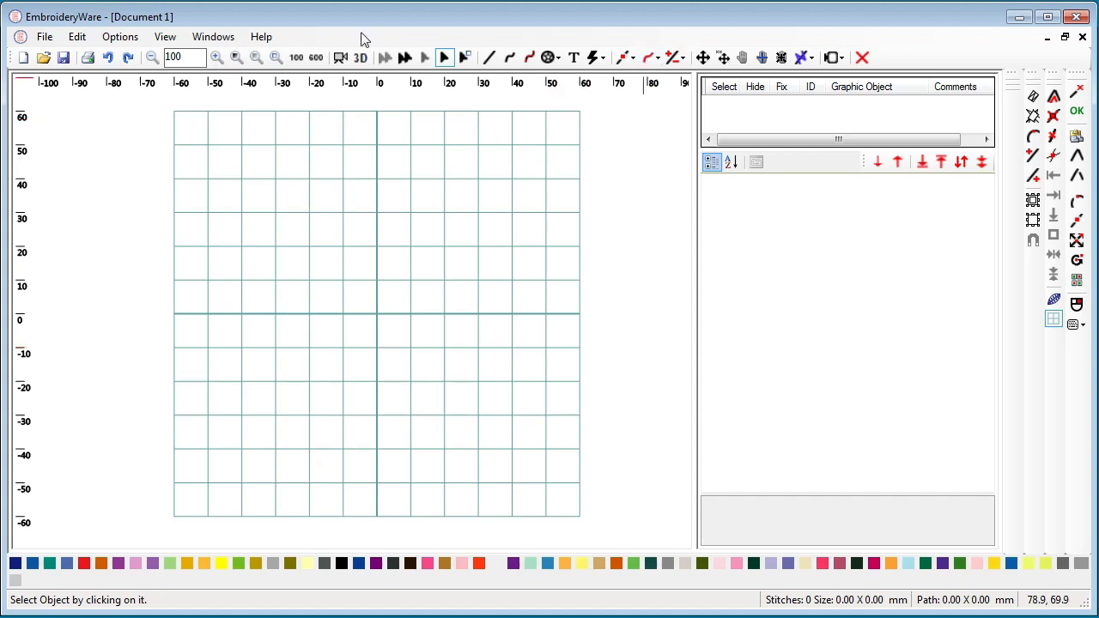
Step: View the list of step-by-step training videos and the other help options
left_click(265, 39)
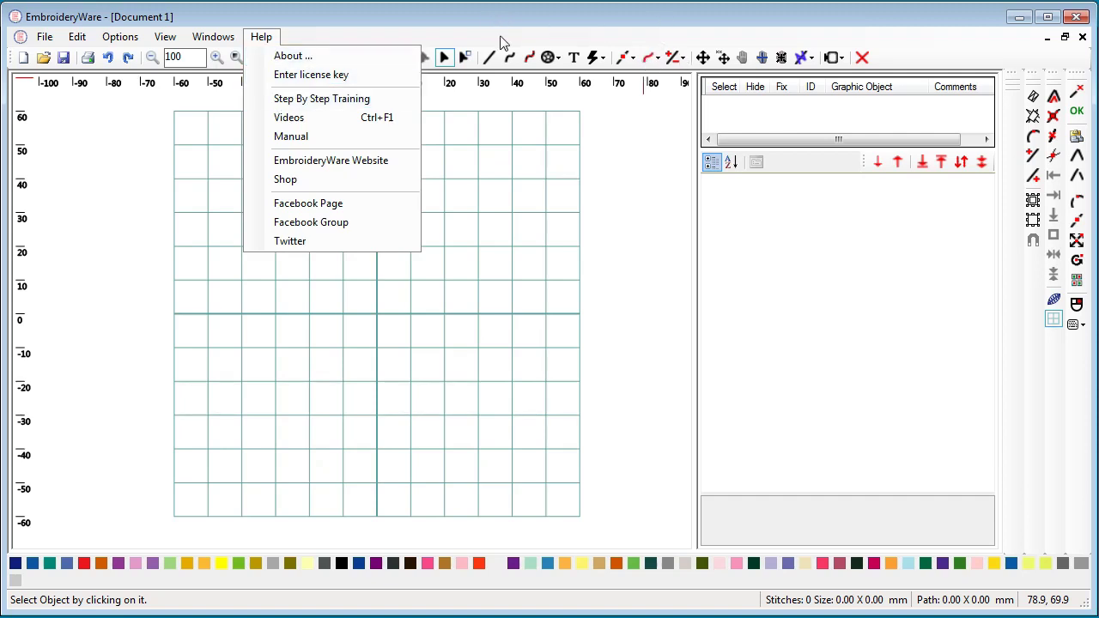
left_click(338, 101)
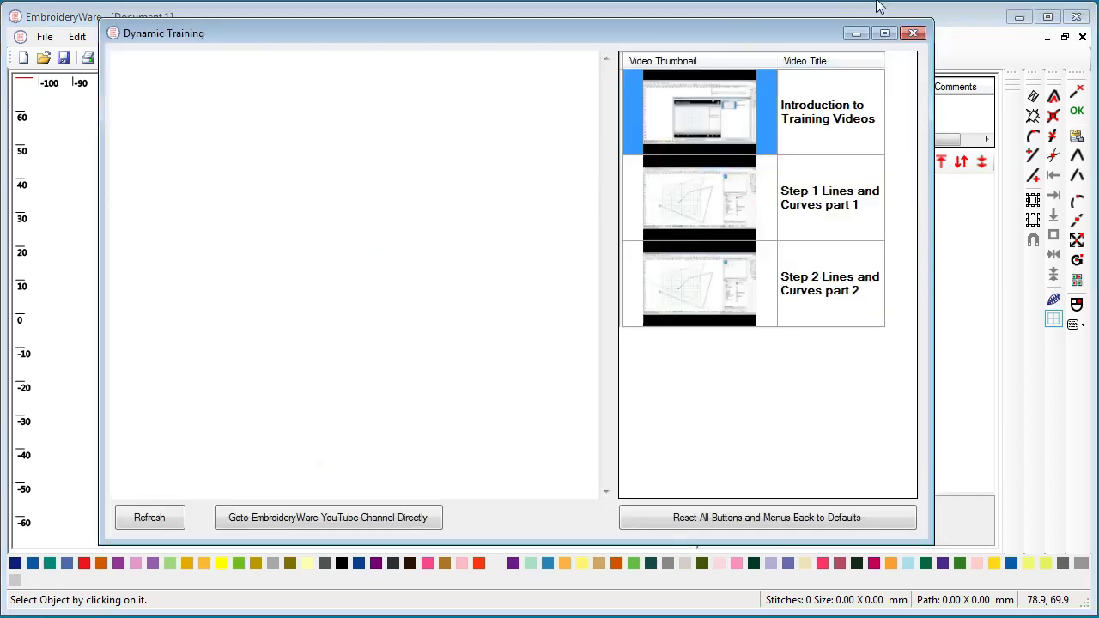
left_click(913, 34)
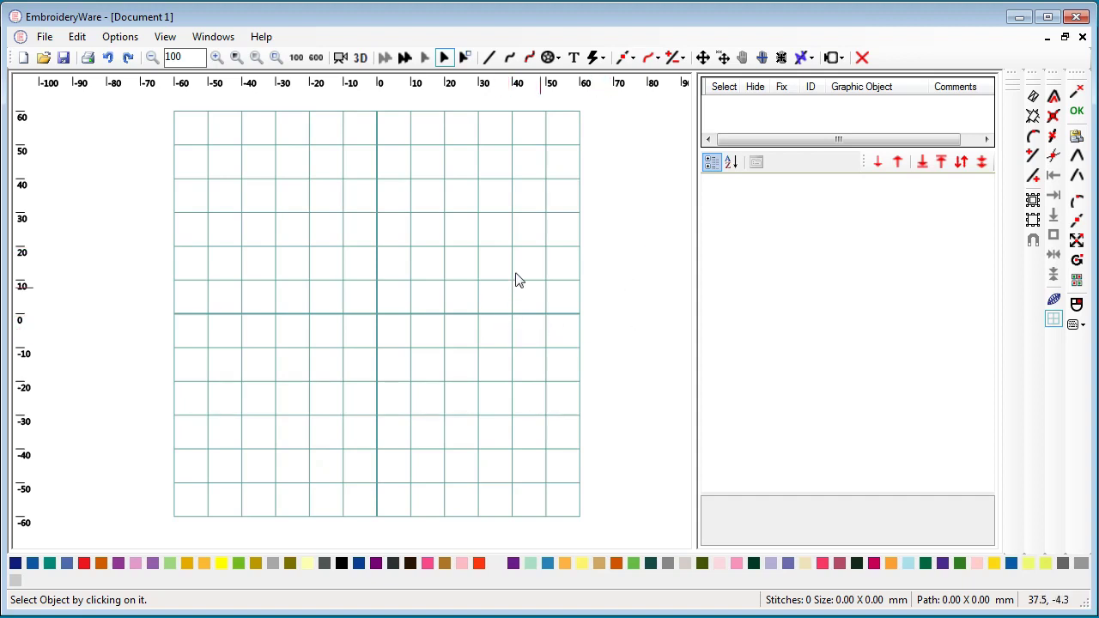
left_click(265, 41)
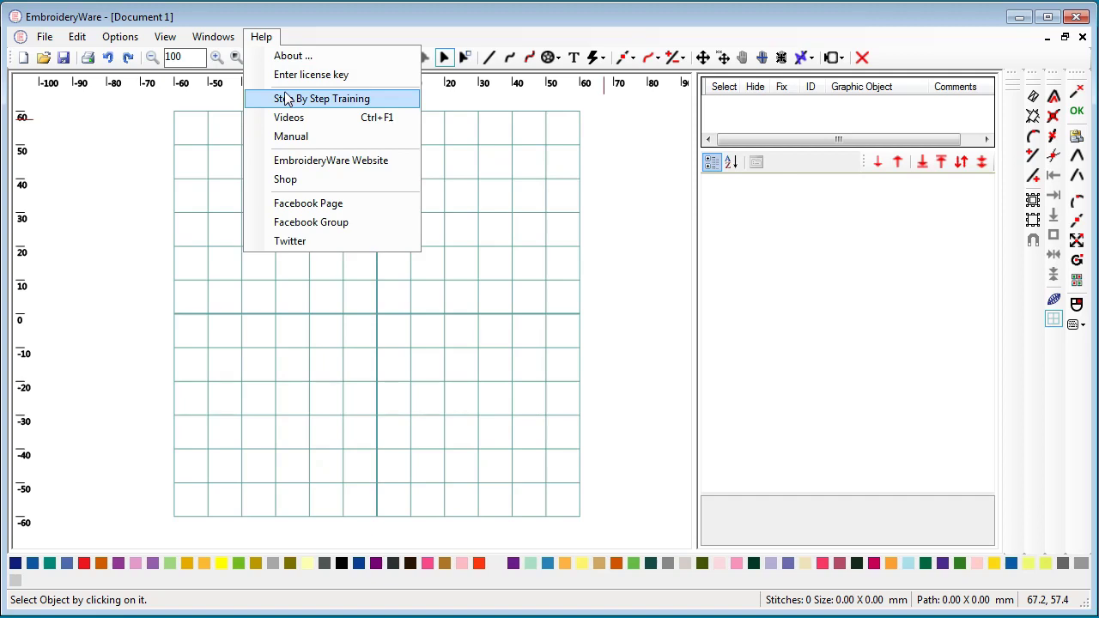
left_click(613, 260)
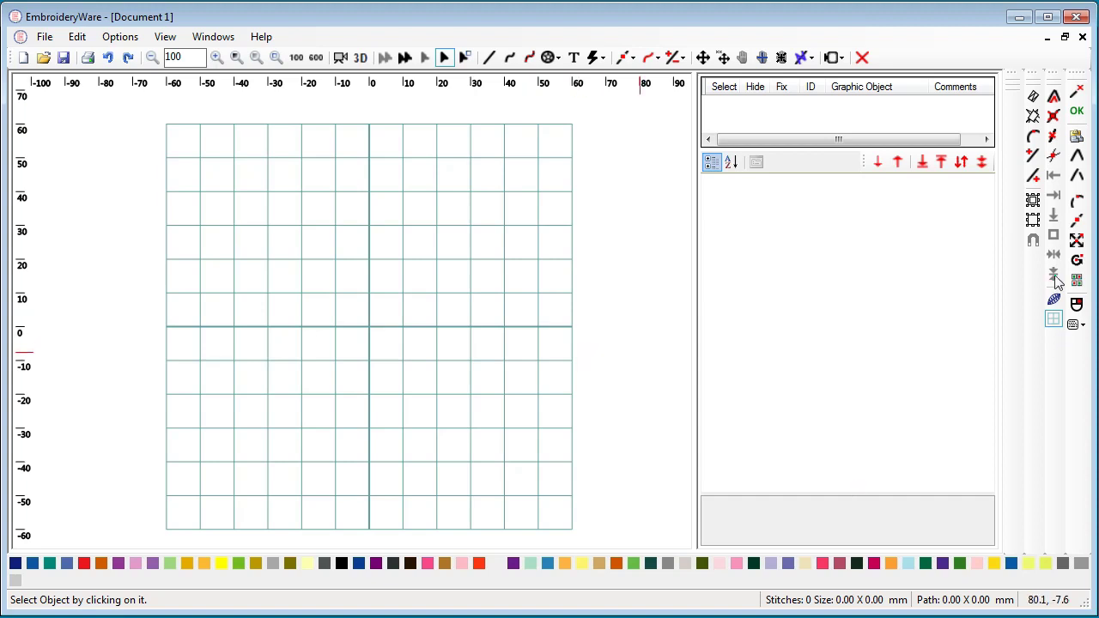
Step: Hide the grid on the drawing canvas
left_click(1053, 319)
left_click(488, 58)
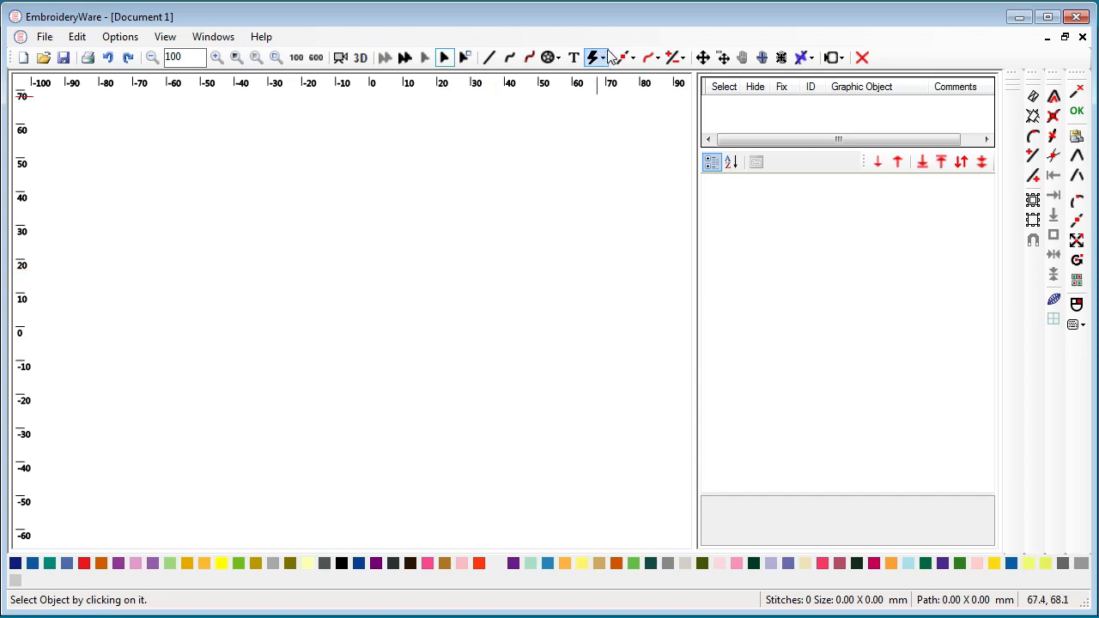
Step: Draw a tilted heart about 20 mm wide and 20 mm high, up and to the left of the origin, and select it
left_click(550, 58)
left_click(553, 152)
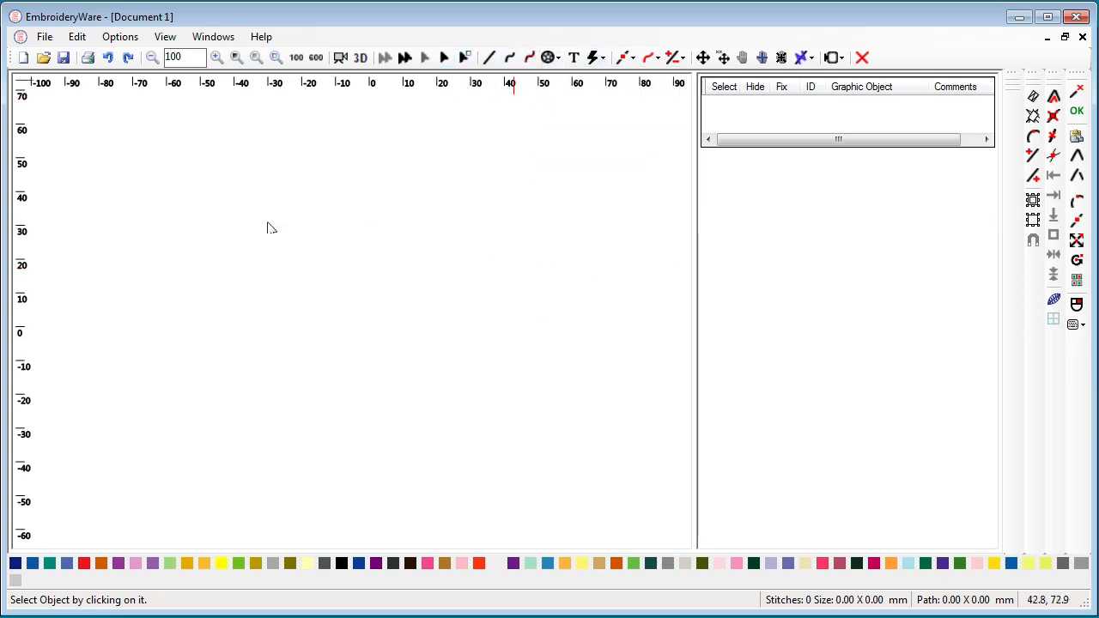
left_click(295, 156)
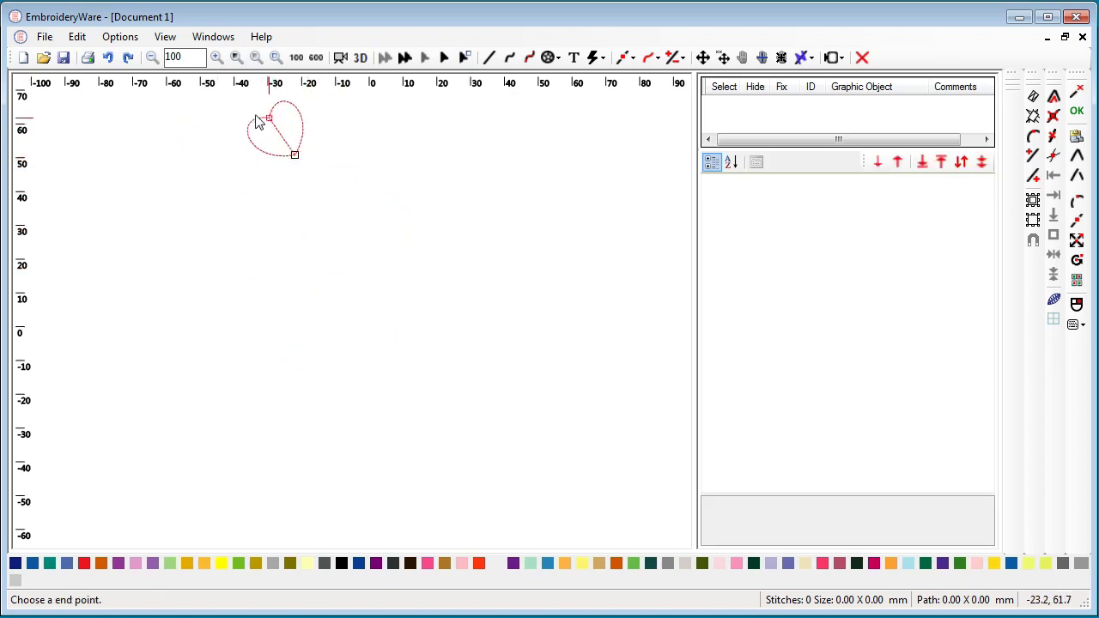
left_click(420, 183)
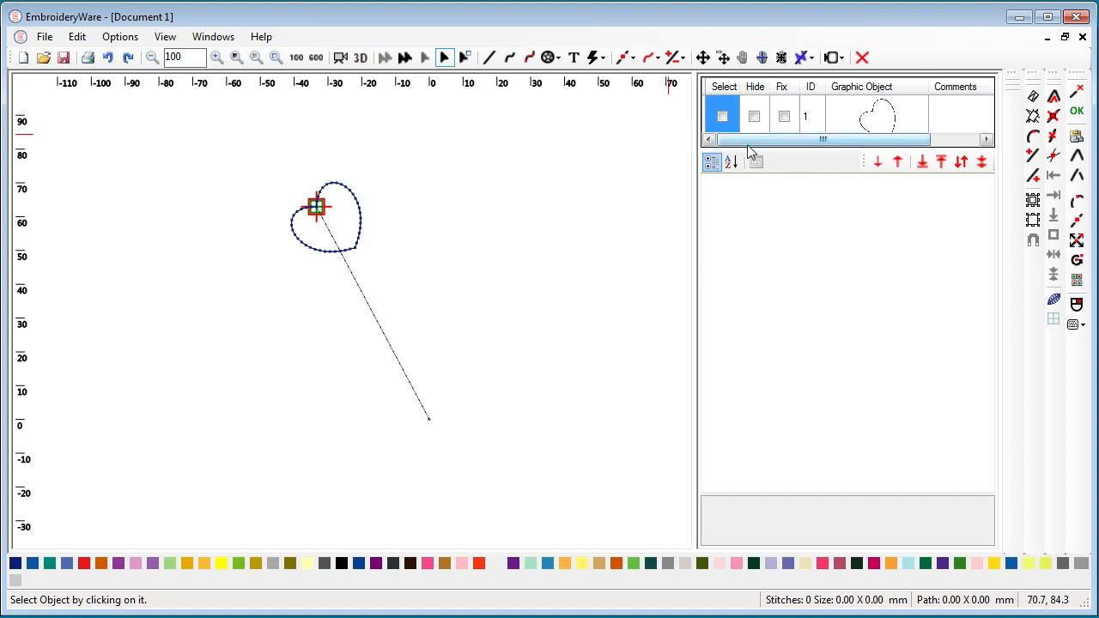
left_click_drag(748, 149, 750, 237)
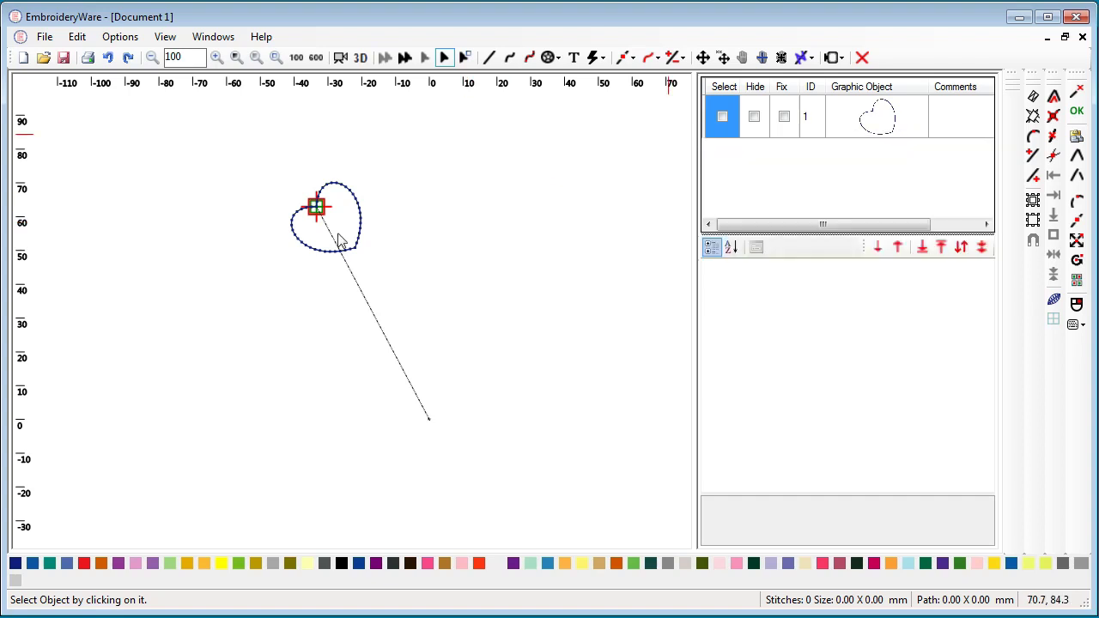
left_click(362, 227)
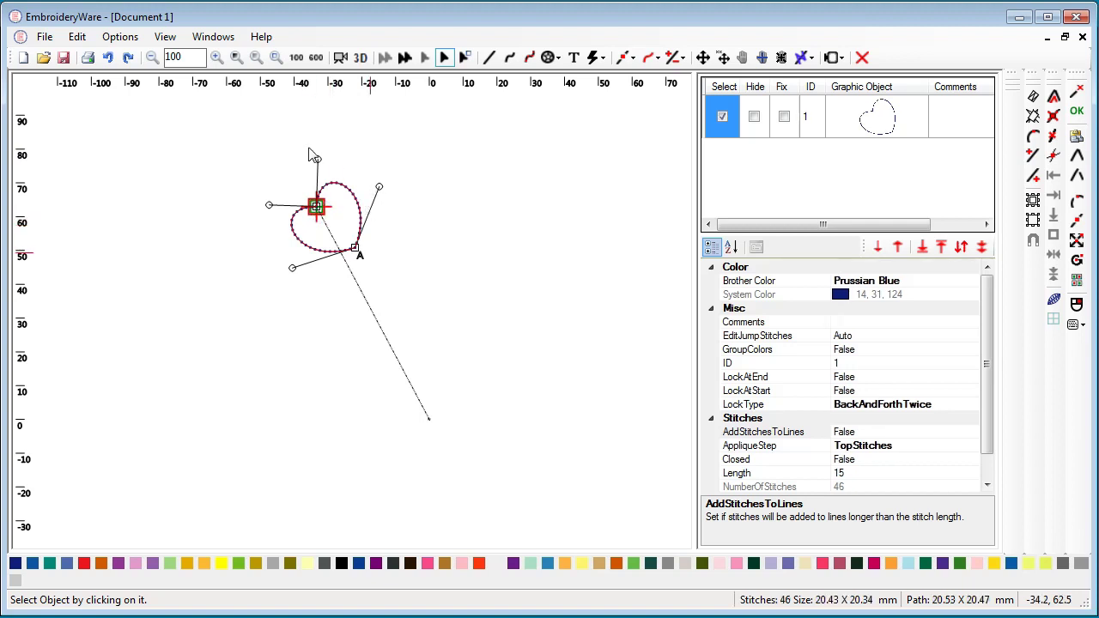
Step: Examine the point editing, curve editing and add/delete point commands available for the selected heart
left_click(631, 57)
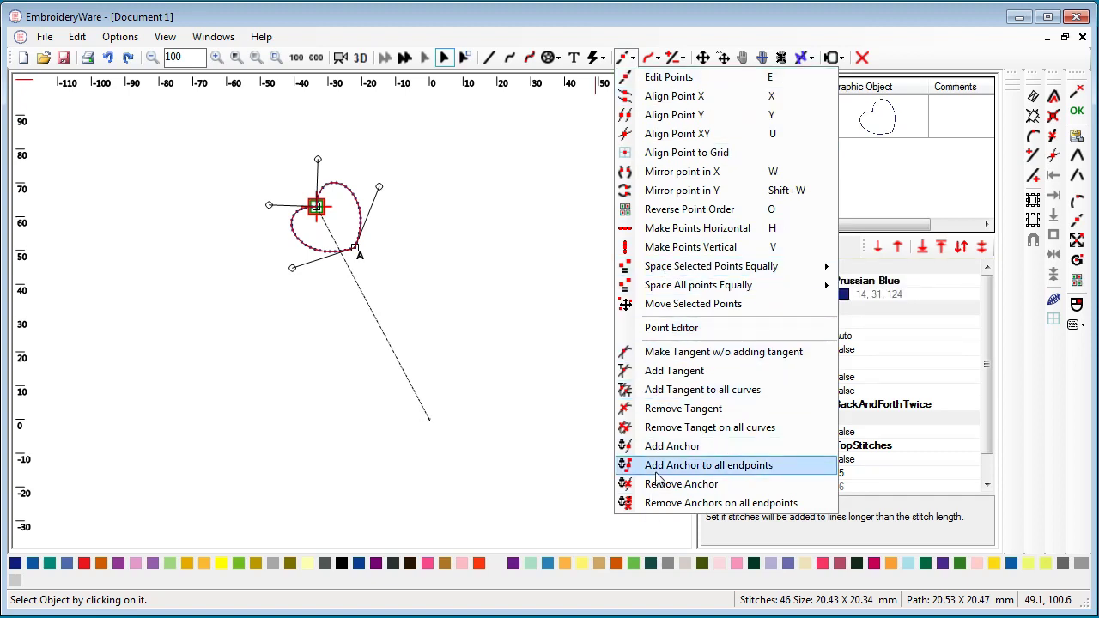
left_click(650, 80)
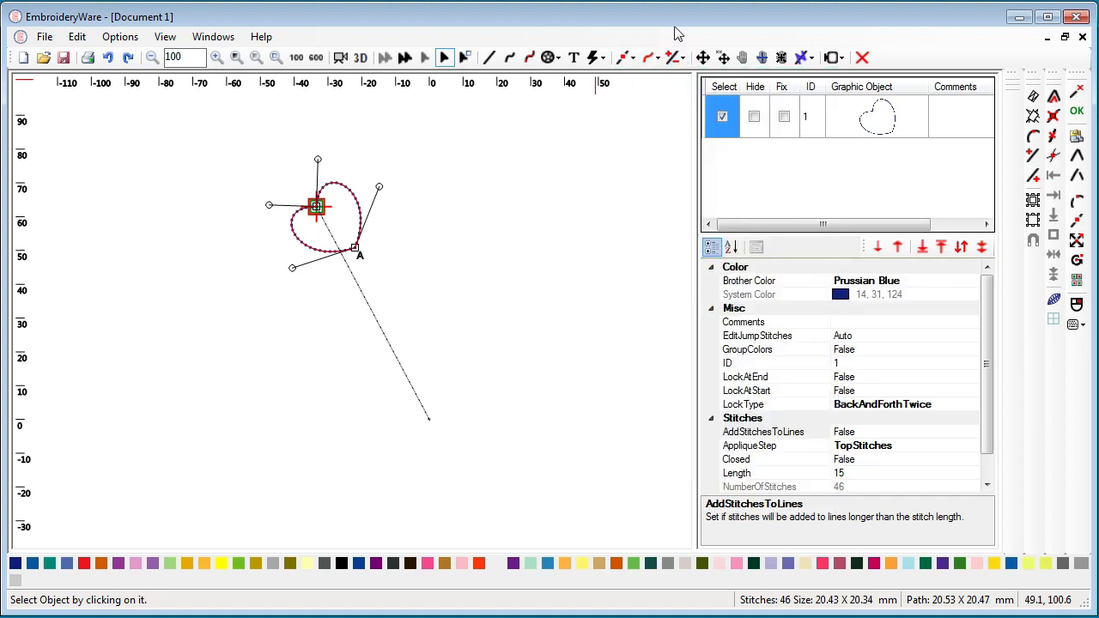
left_click(679, 60)
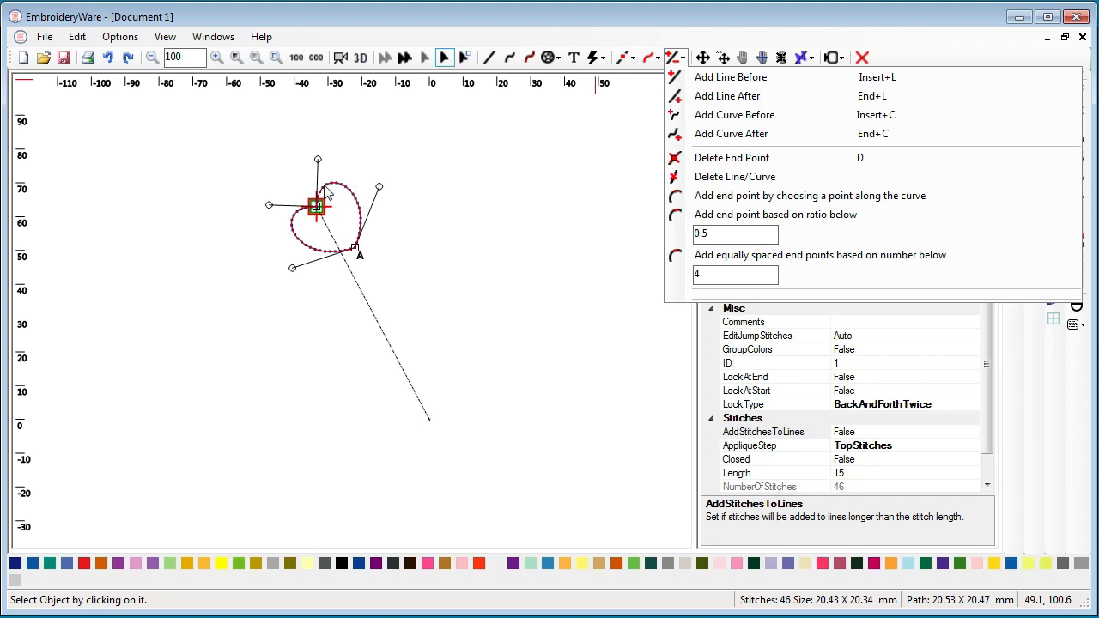
left_click(748, 58)
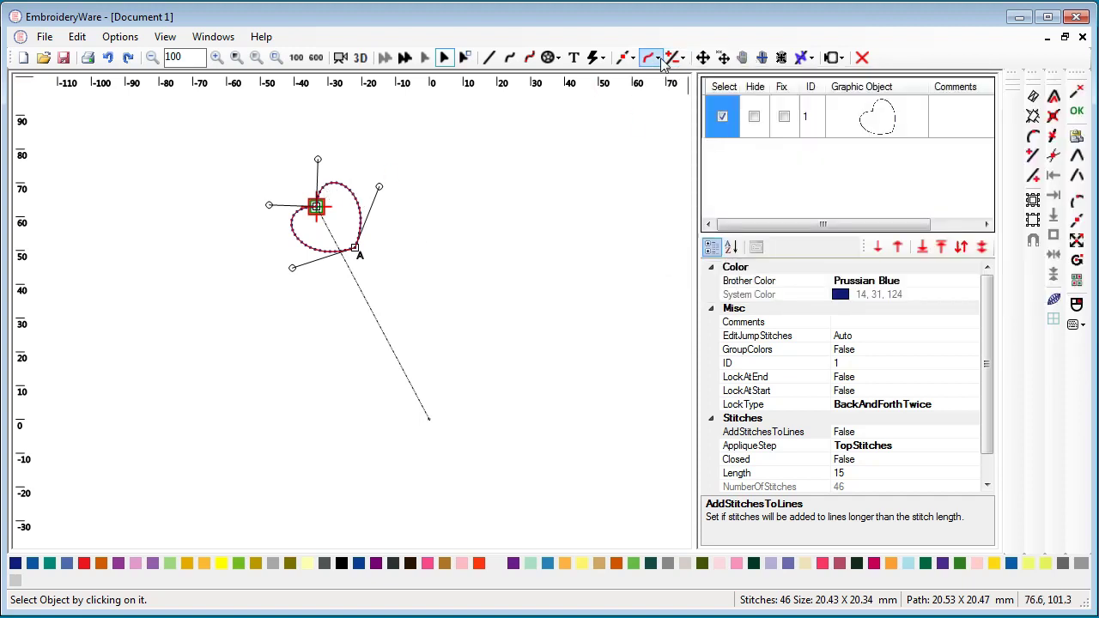
left_click(658, 58)
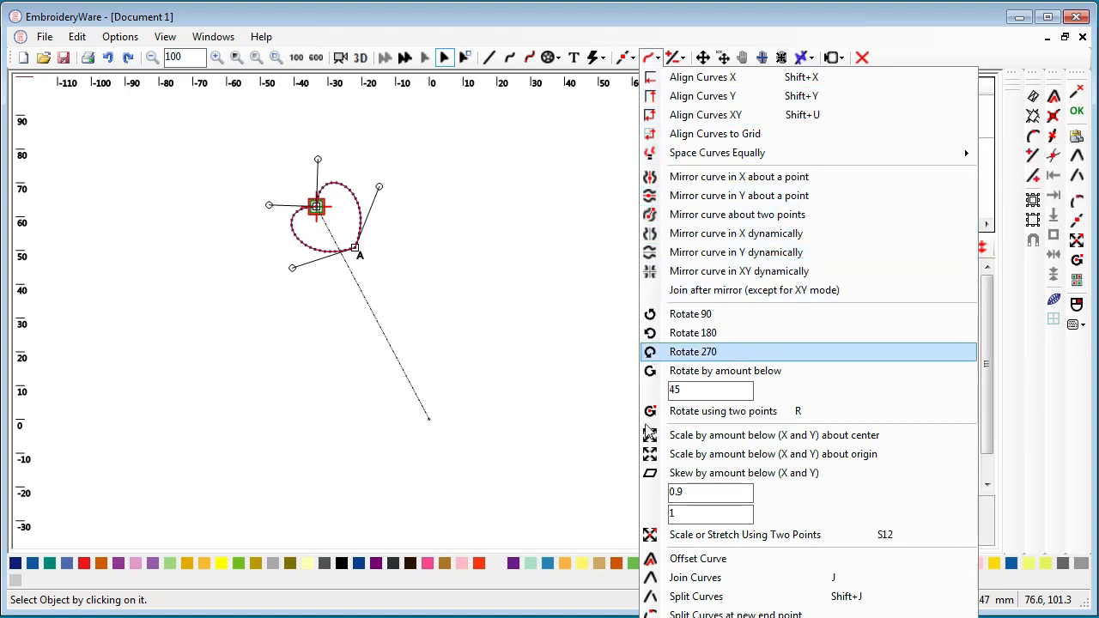
left_click(683, 57)
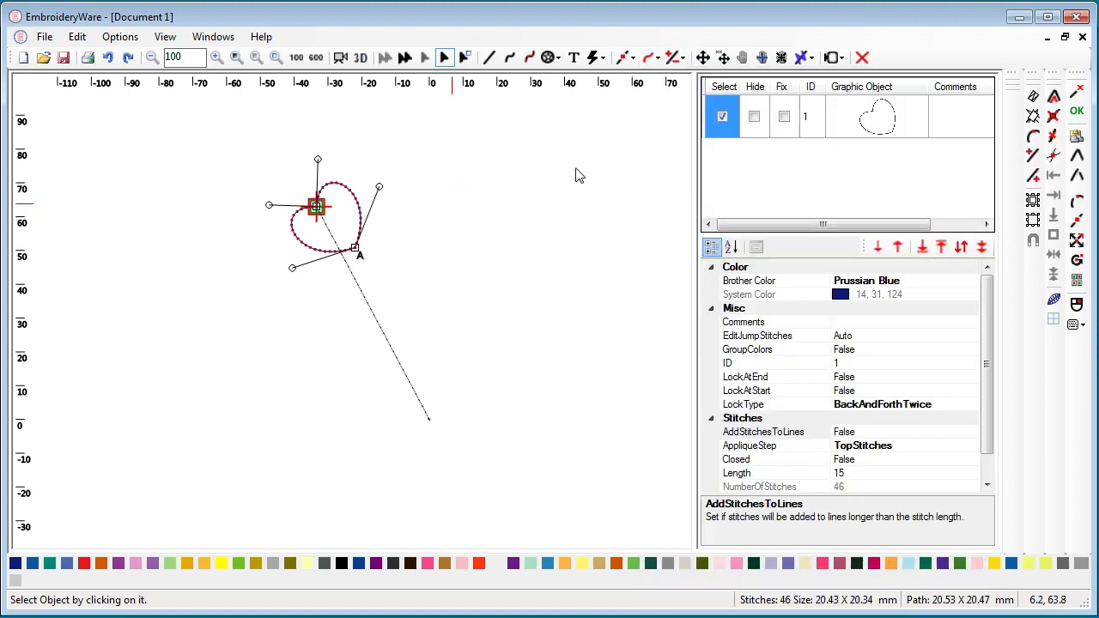
left_click(629, 60)
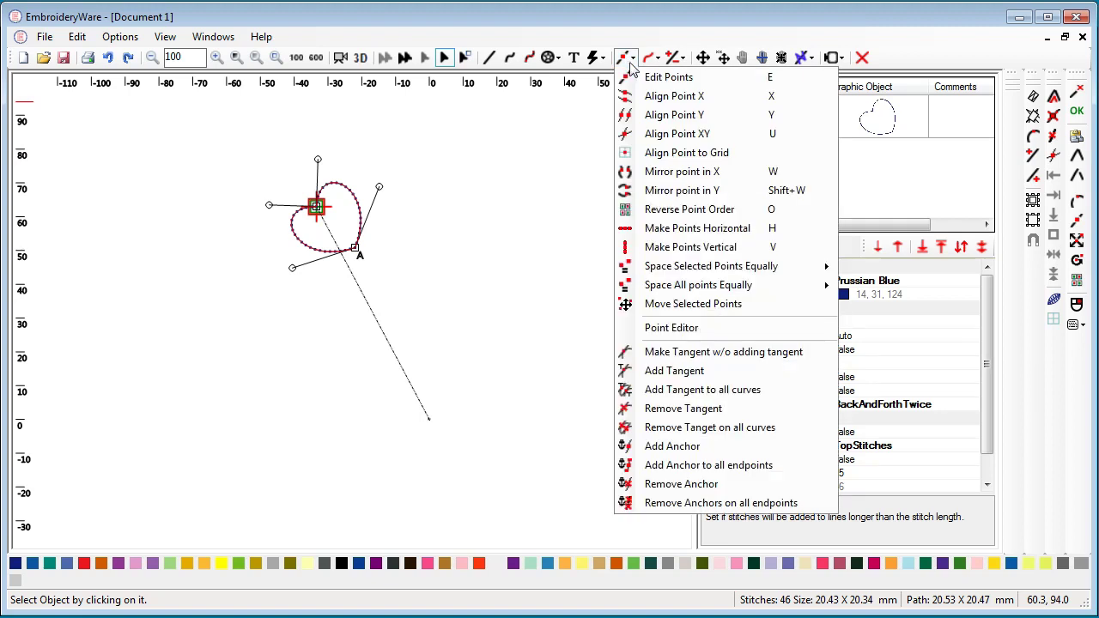
left_click(649, 61)
left_click(626, 60)
left_click(627, 58)
left_click(674, 58)
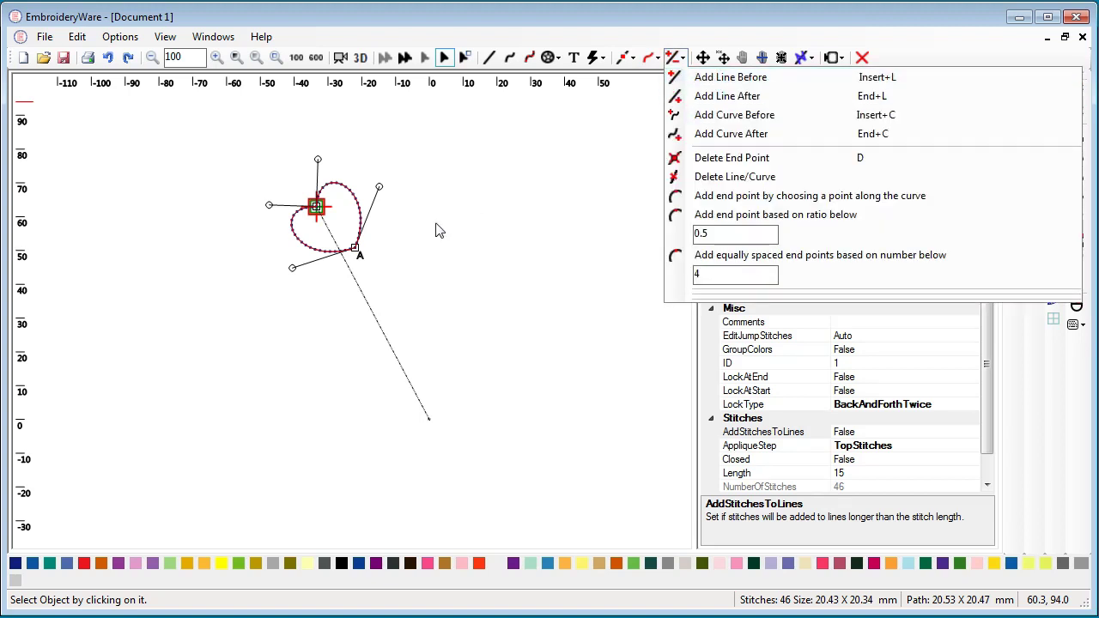
left_click(650, 64)
left_click(655, 60)
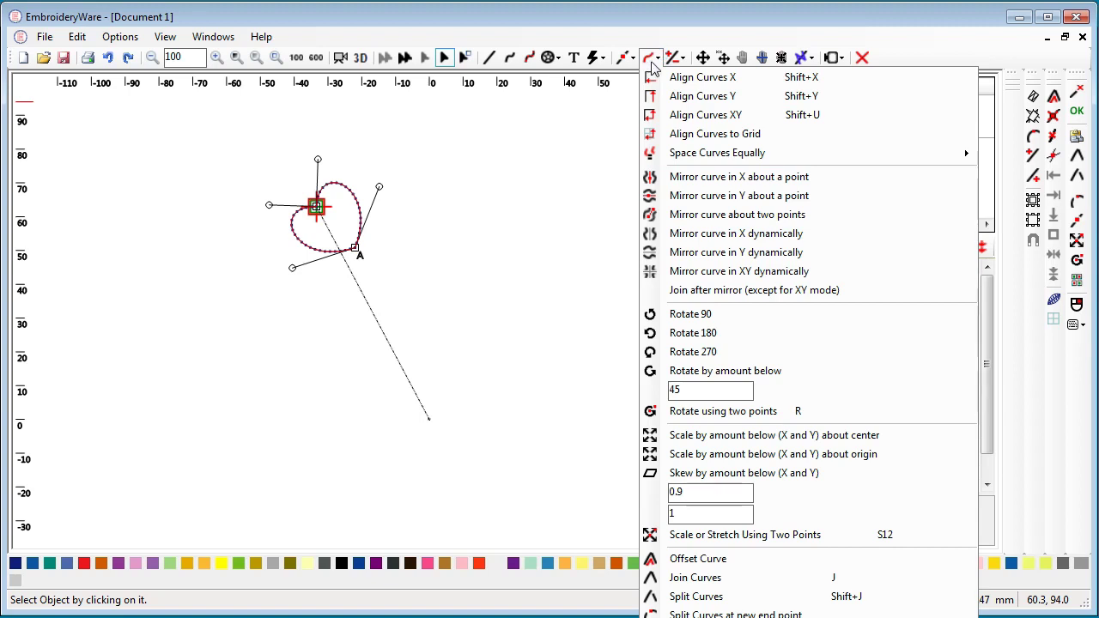
left_click(506, 168)
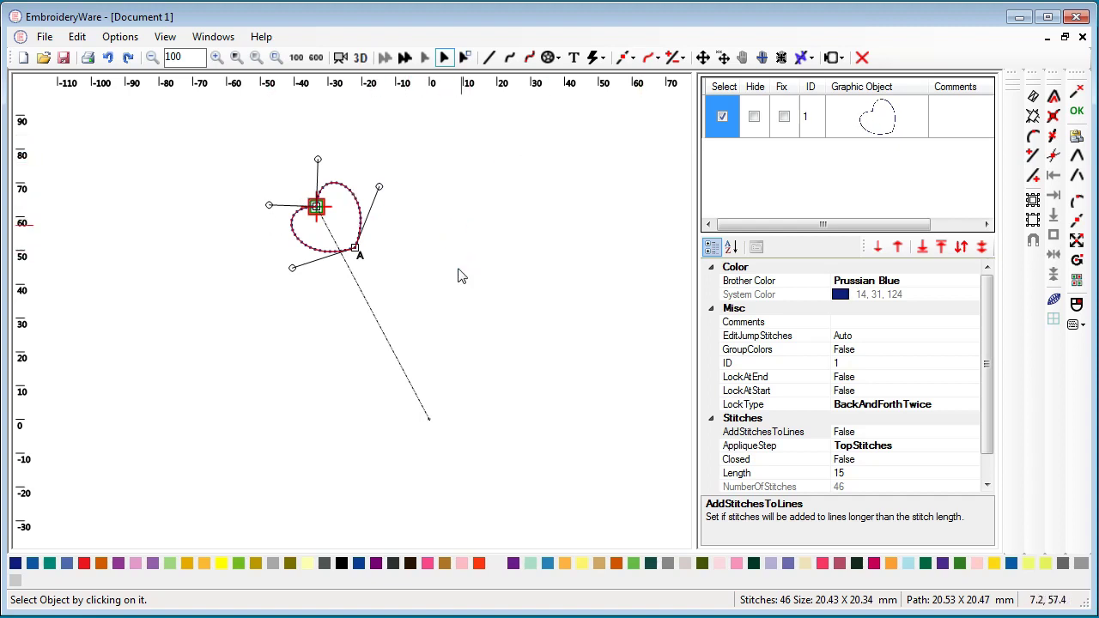
Step: Mirror the heart in X about its pointed lower tip
scroll(447, 330, "up", 1)
scroll(429, 344, "up", 2)
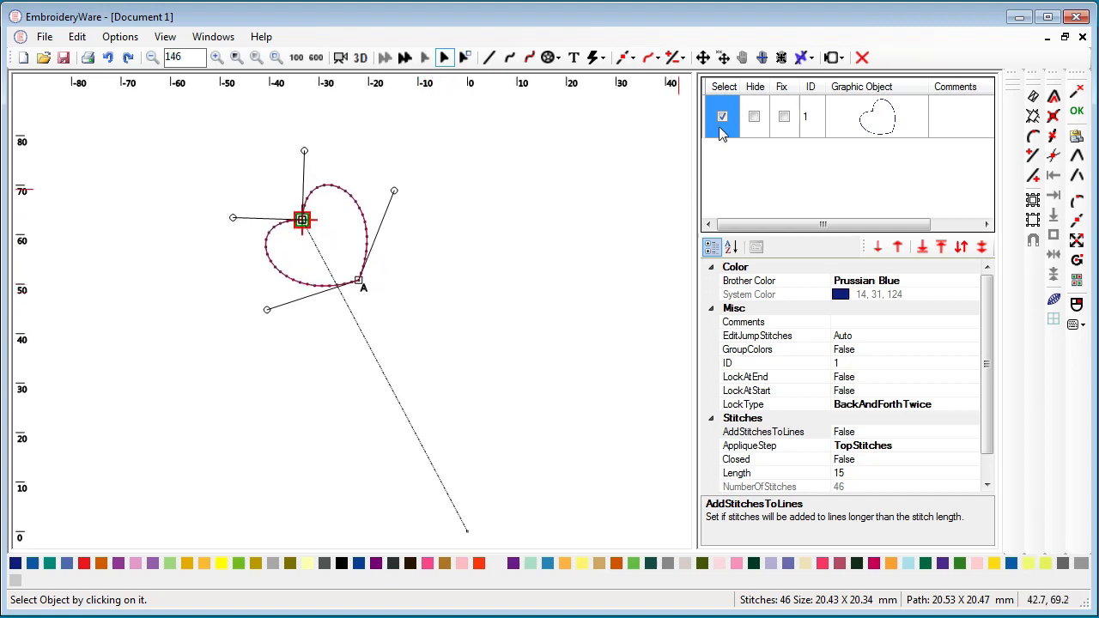
left_click(656, 57)
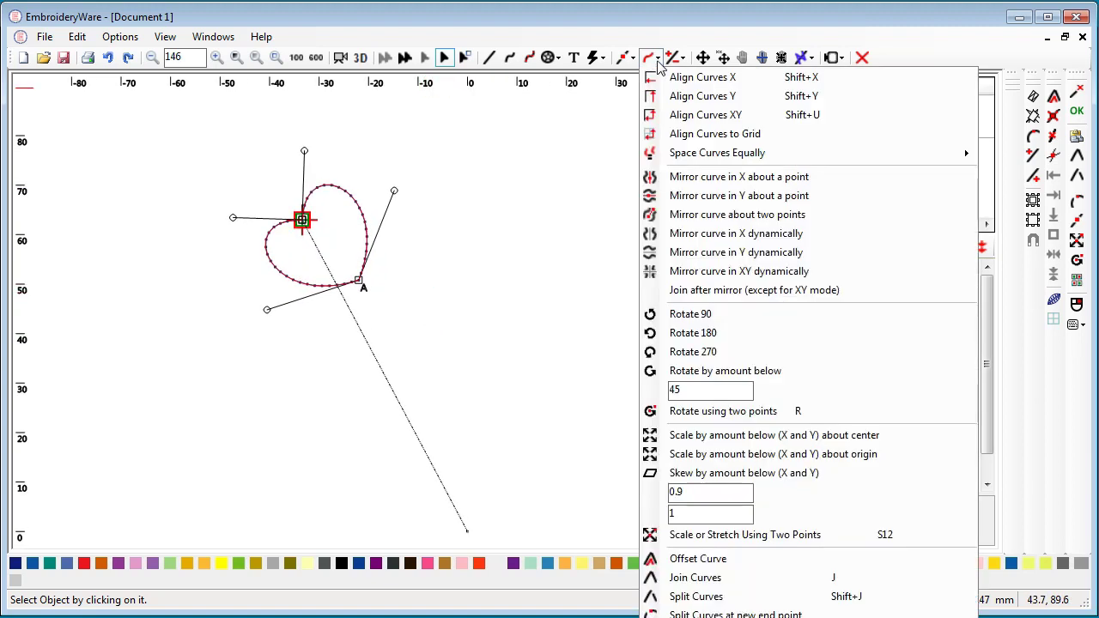
left_click(667, 178)
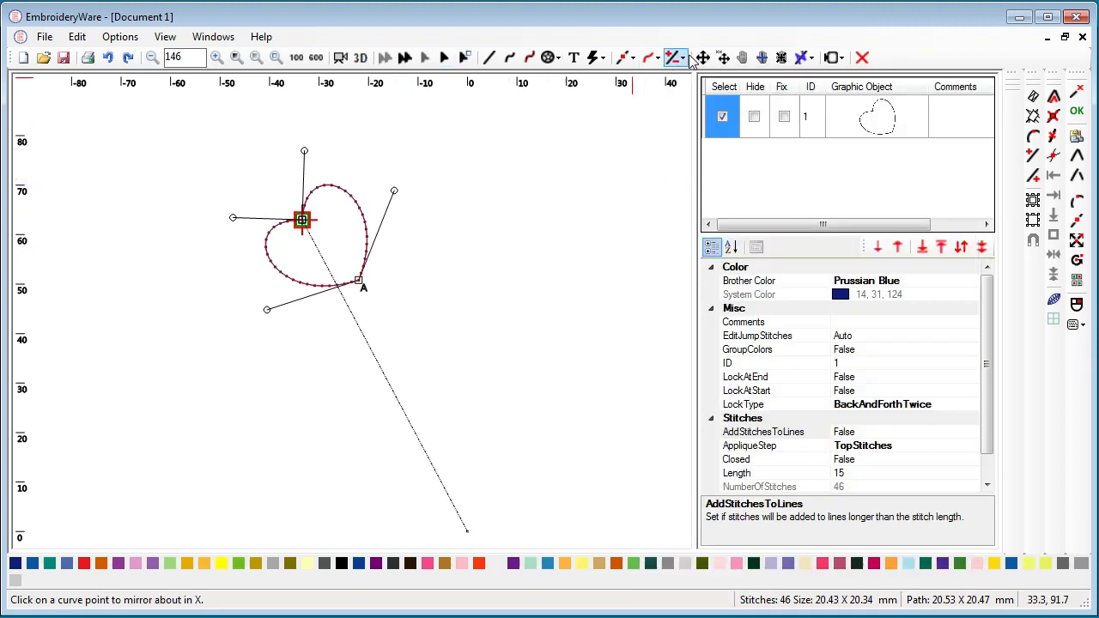
left_click(656, 57)
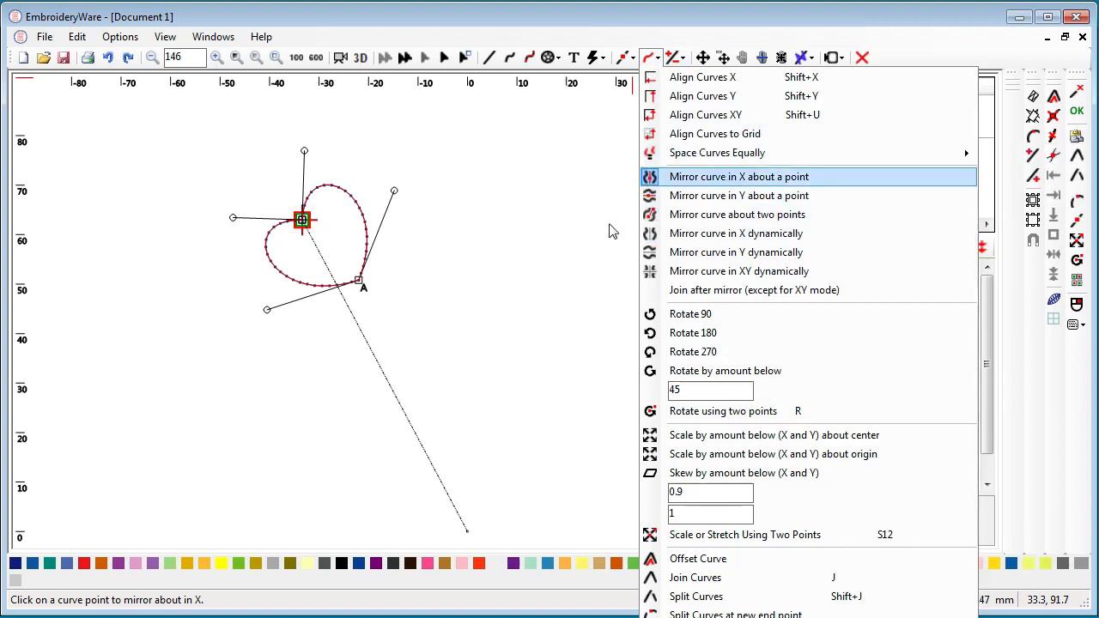
left_click(649, 179)
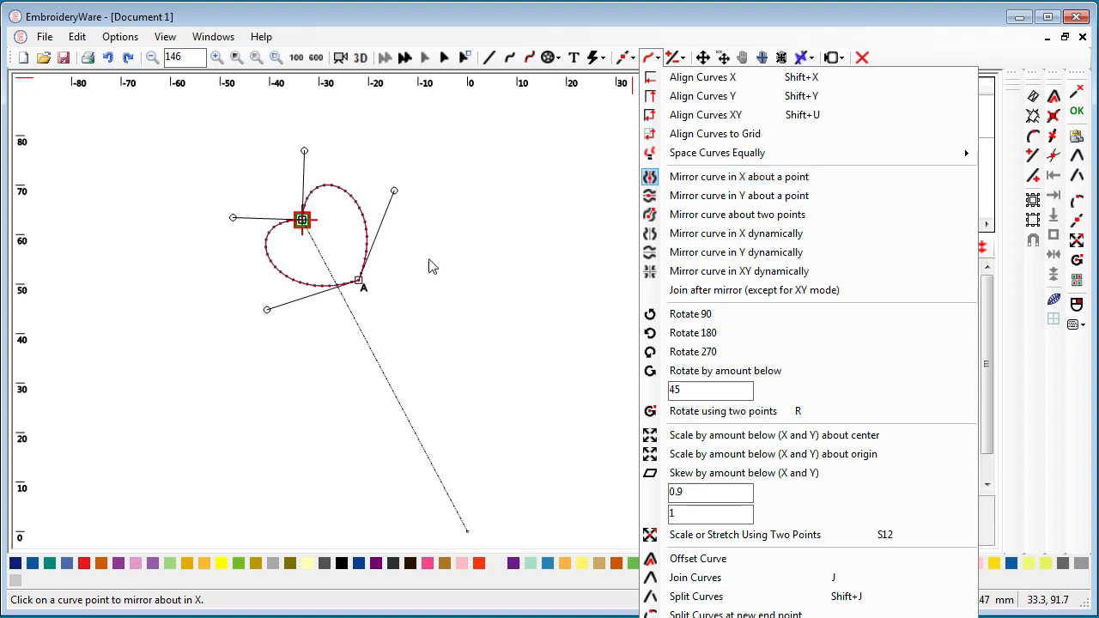
left_click(358, 282)
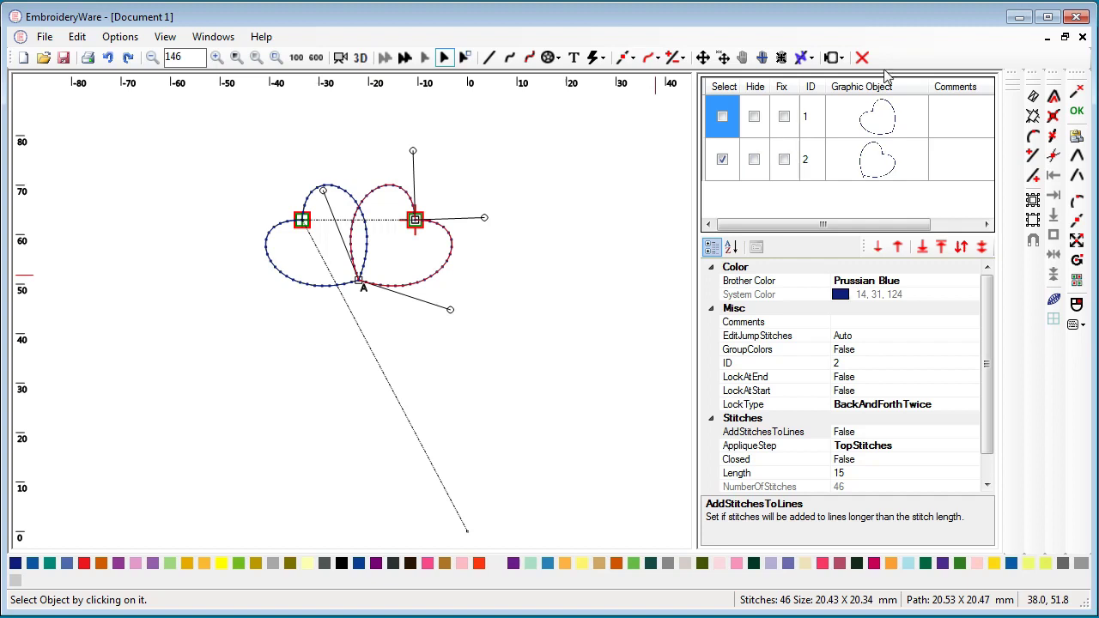
Step: Delete the mirrored heart and the original heart
left_click(862, 58)
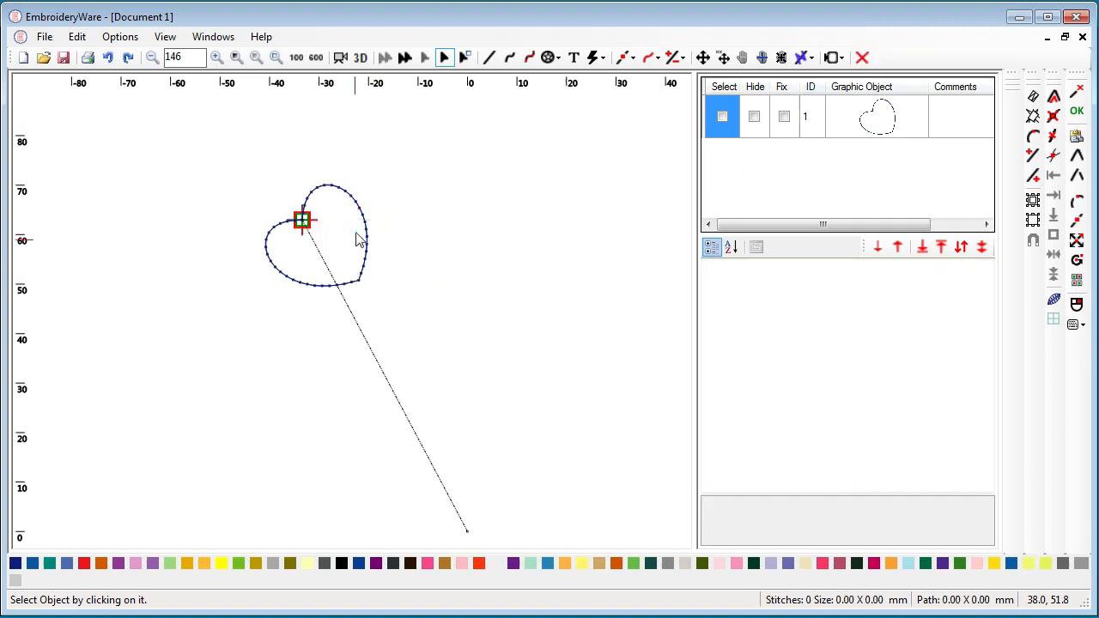
left_click(722, 118)
left_click(863, 57)
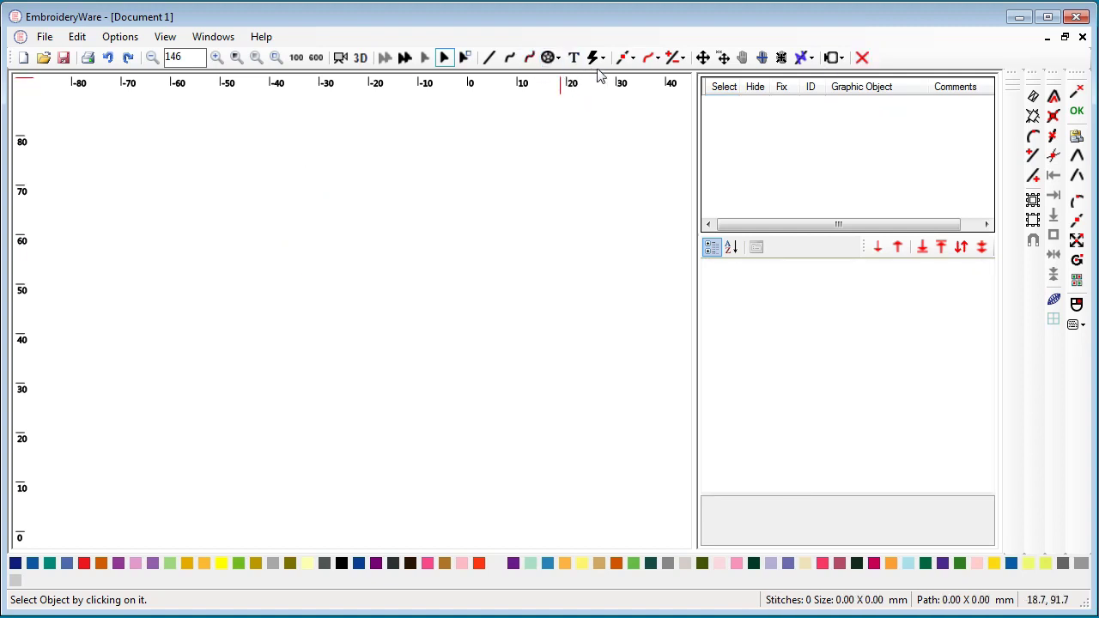
Step: Draw a Paisley Left shape about 31 mm wide and 31 mm high, up and to the left of the origin
left_click(551, 58)
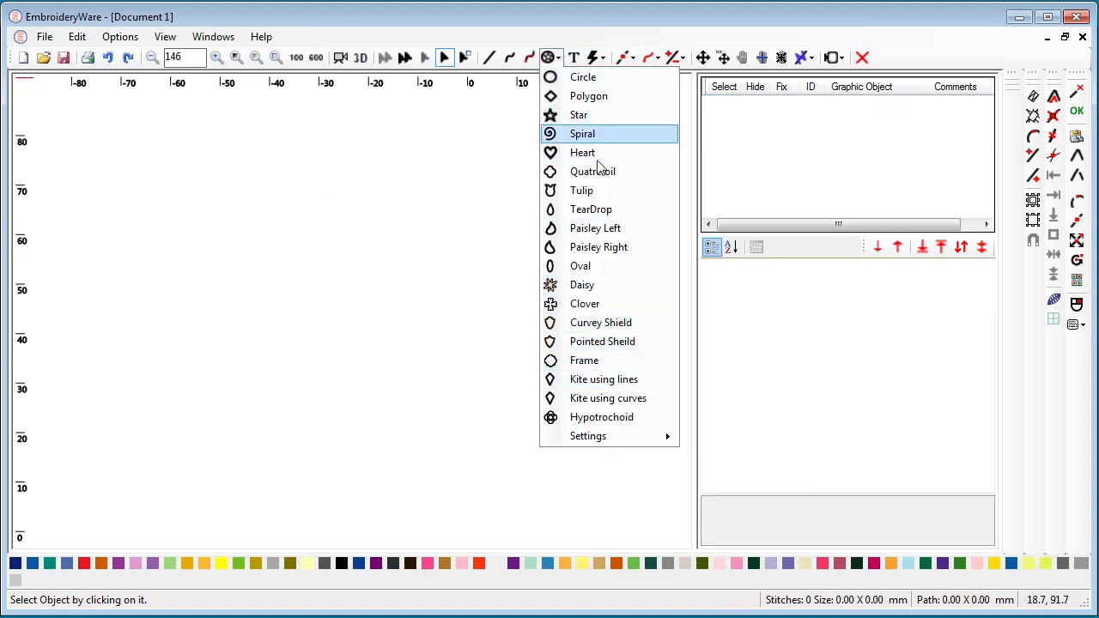
left_click(556, 230)
left_click(370, 277)
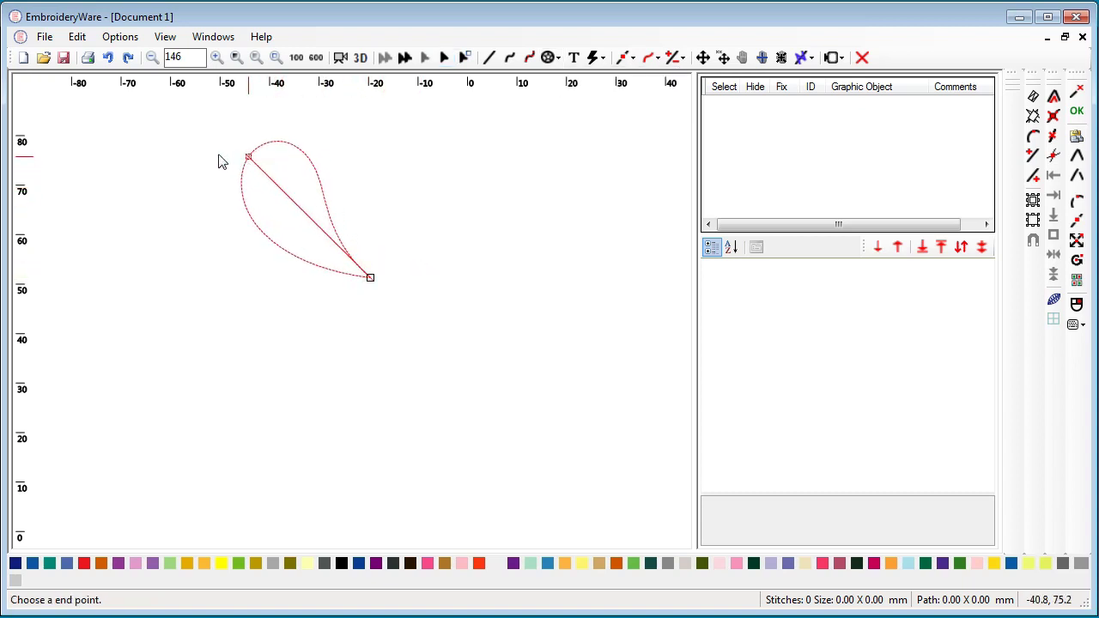
left_click(224, 150)
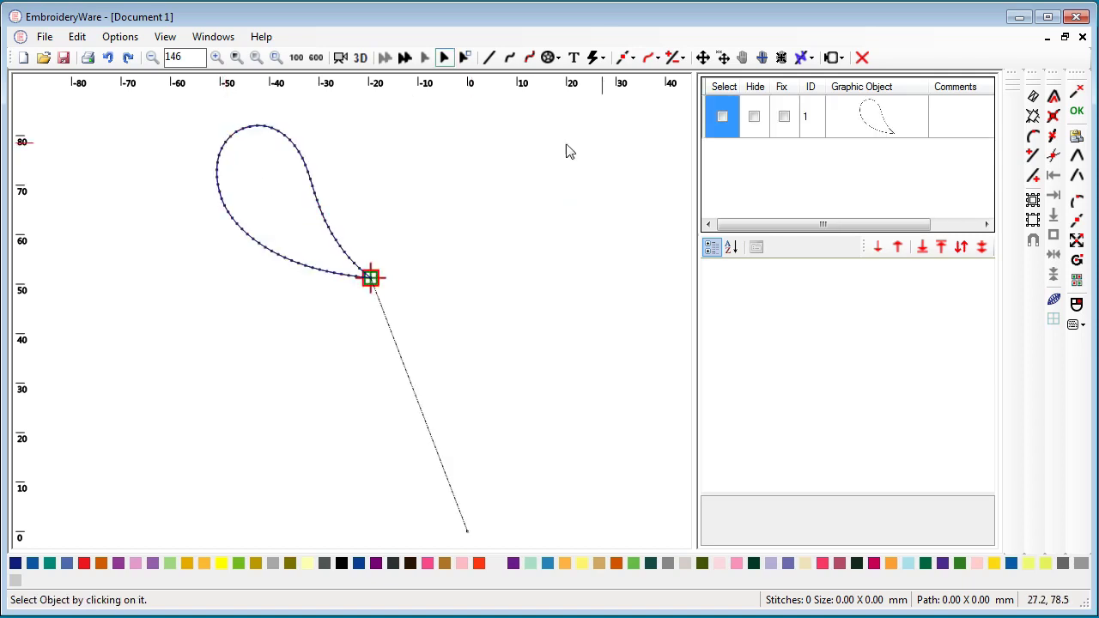
Step: Mirror the paisley in X about its pointed lower tip
left_click(722, 117)
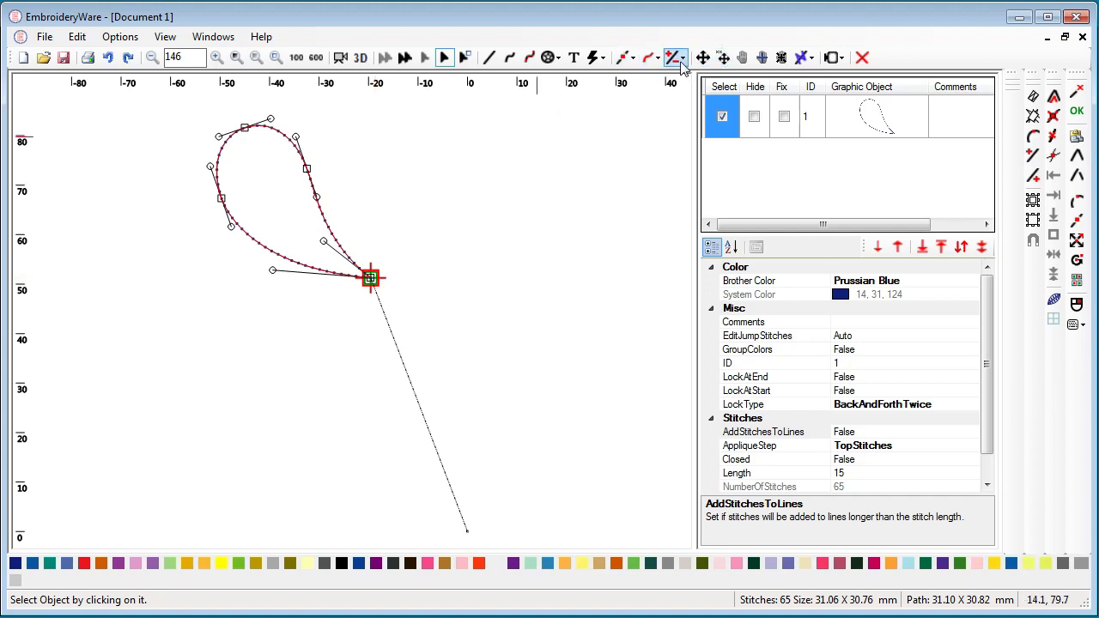
left_click(652, 57)
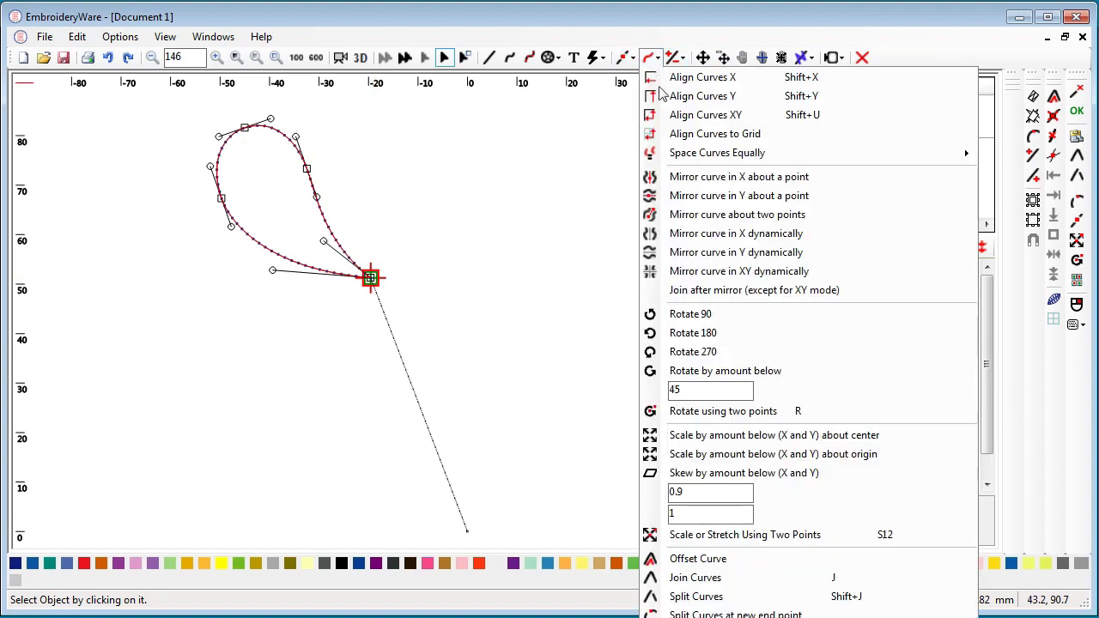
left_click(651, 177)
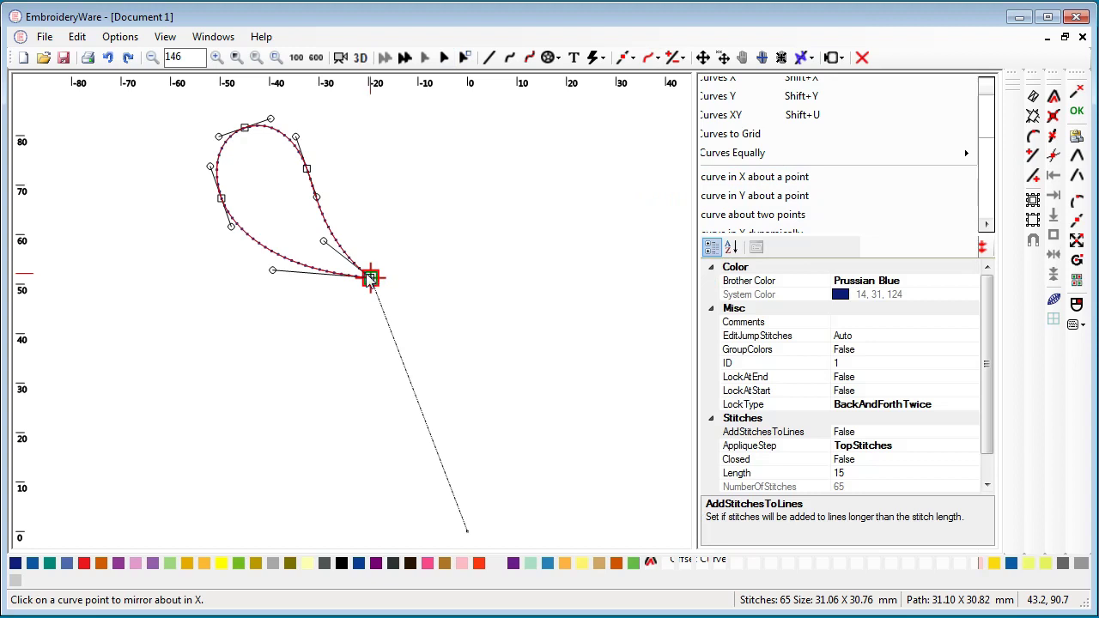
left_click(371, 278)
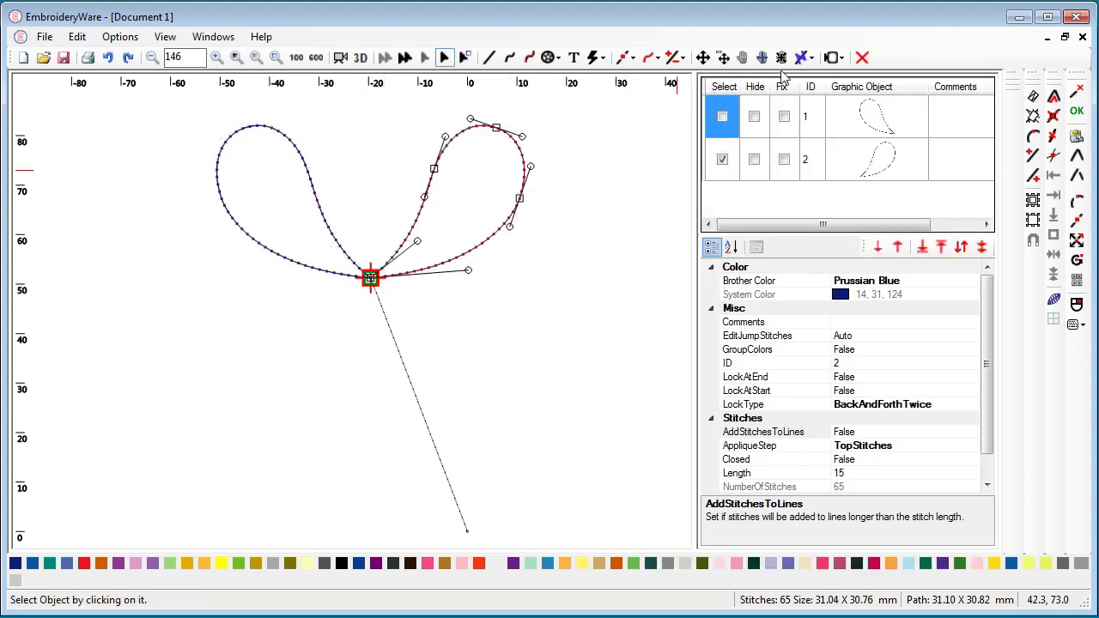
Step: Delete the mirrored paisley copy and keep the original
left_click(727, 89)
left_click(727, 88)
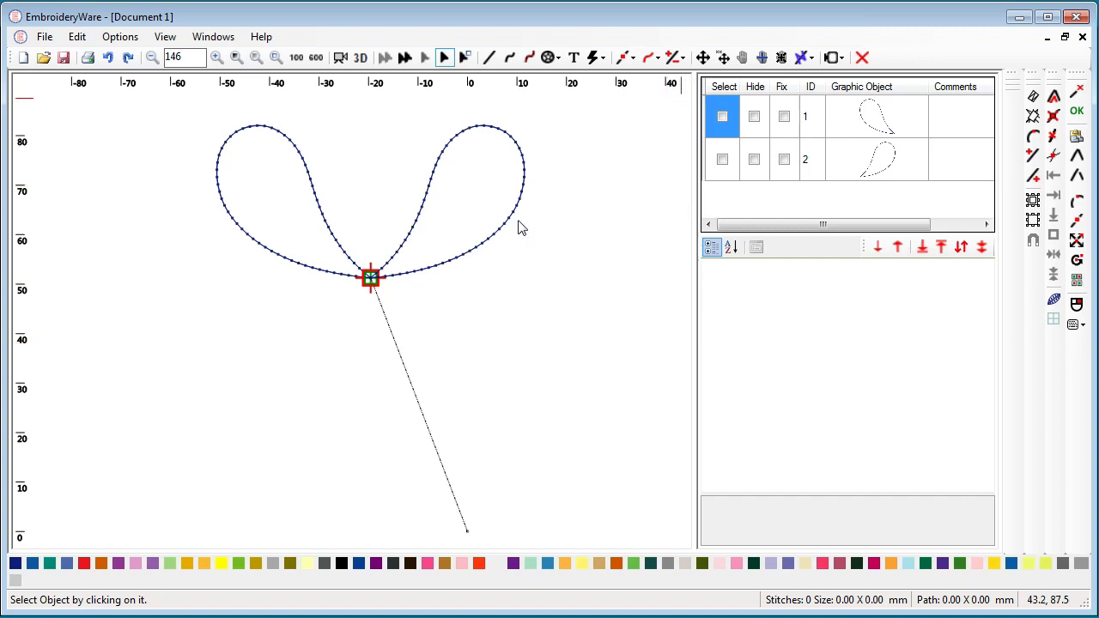
left_click(722, 159)
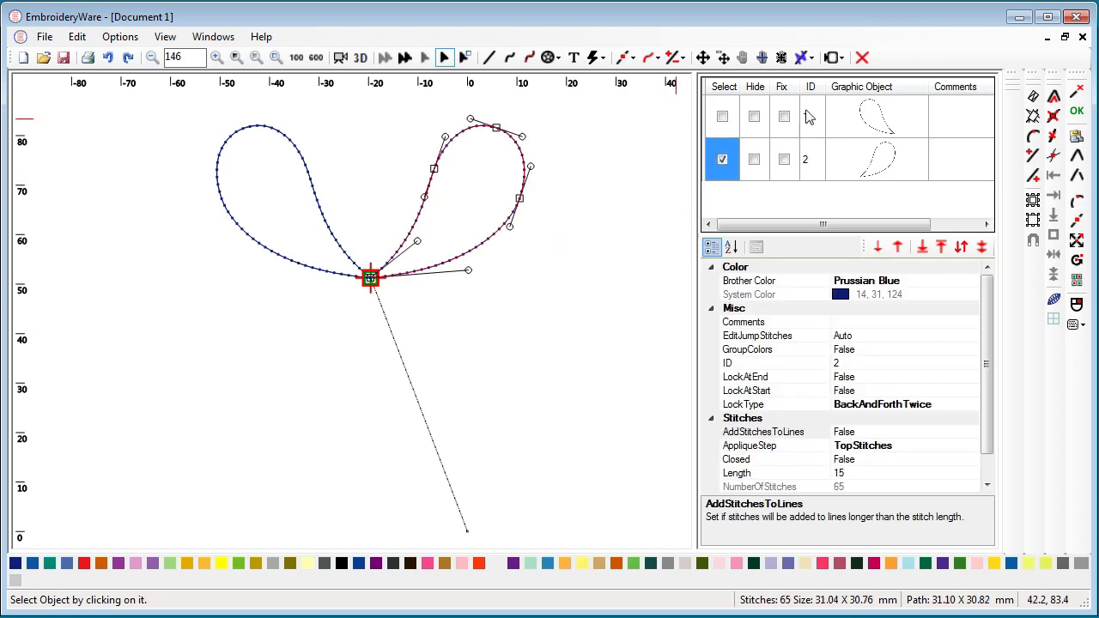
left_click(862, 57)
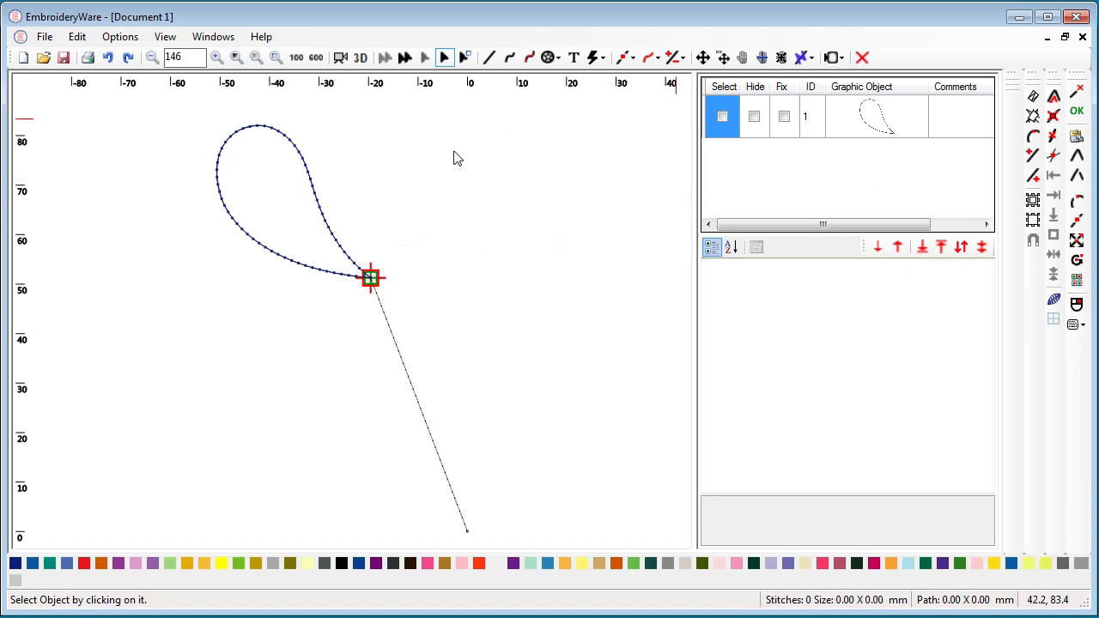
Step: Mirror the paisley in X dynamically about a vertical line near its outer side, at about X -47 mm
left_click(722, 117)
left_click(650, 57)
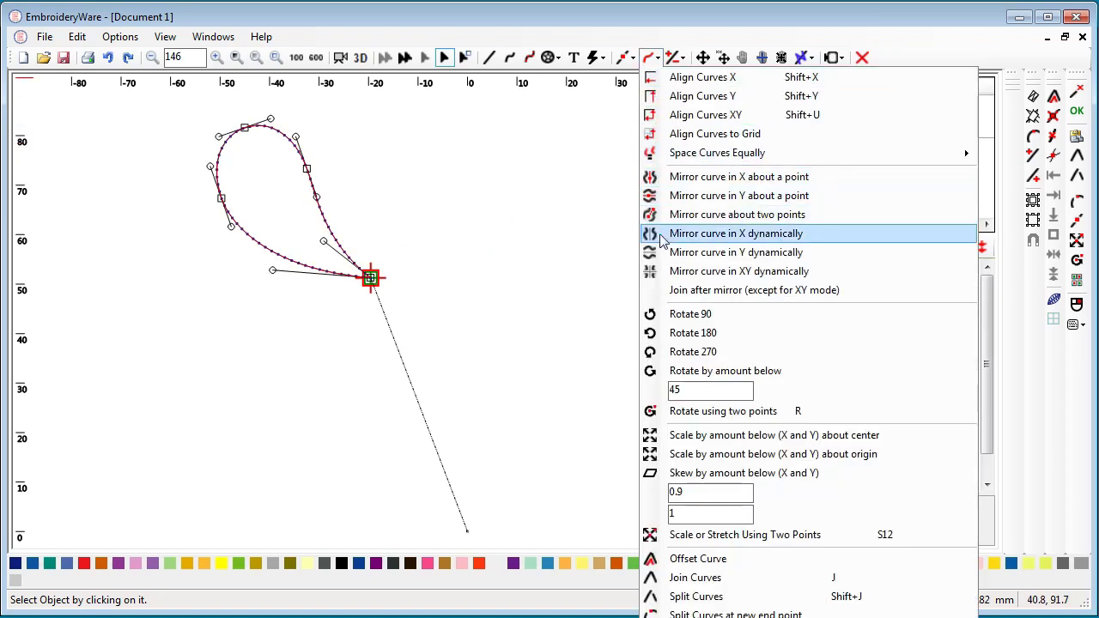
left_click(736, 233)
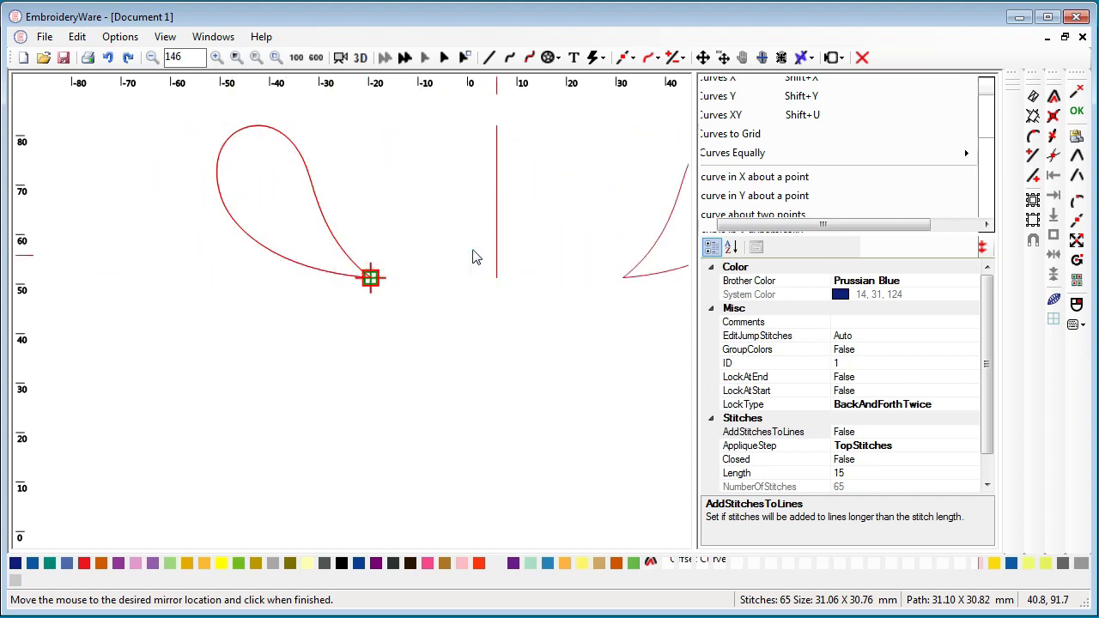
left_click(238, 269)
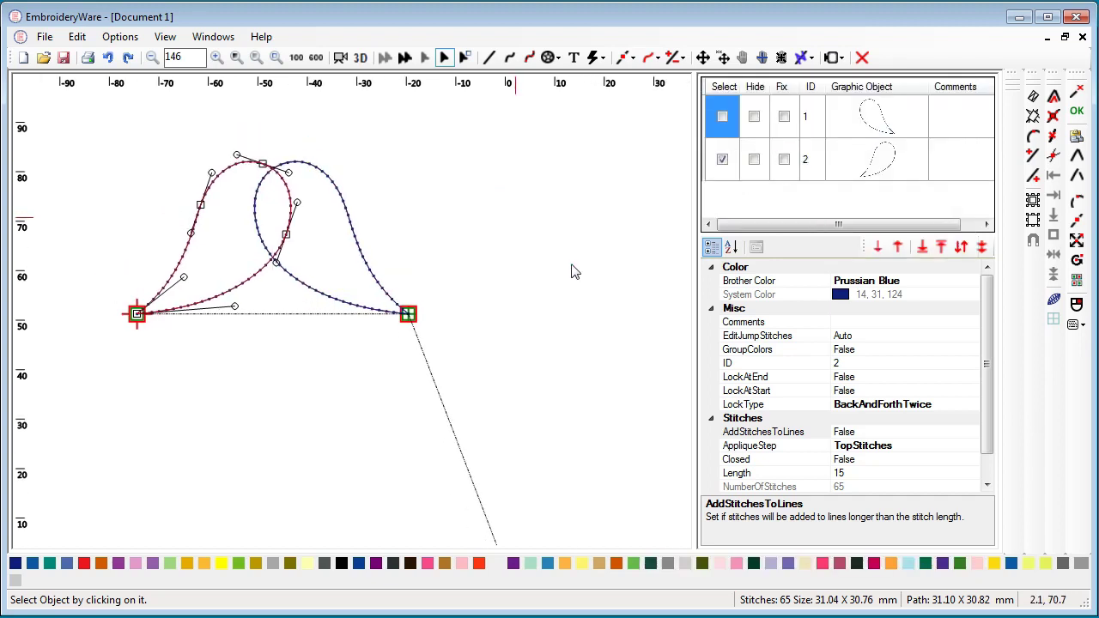
Step: Mirror both paisleys in Y dynamically about a horizontal line through their rounded heads, at about Y 78 mm
left_click(724, 159)
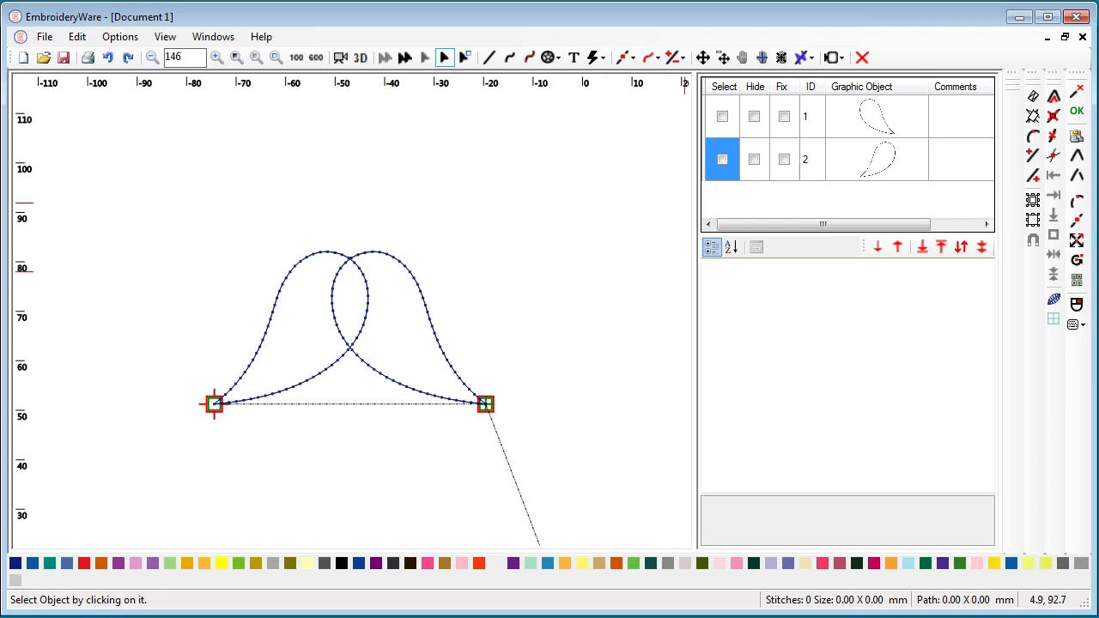
left_click(727, 91)
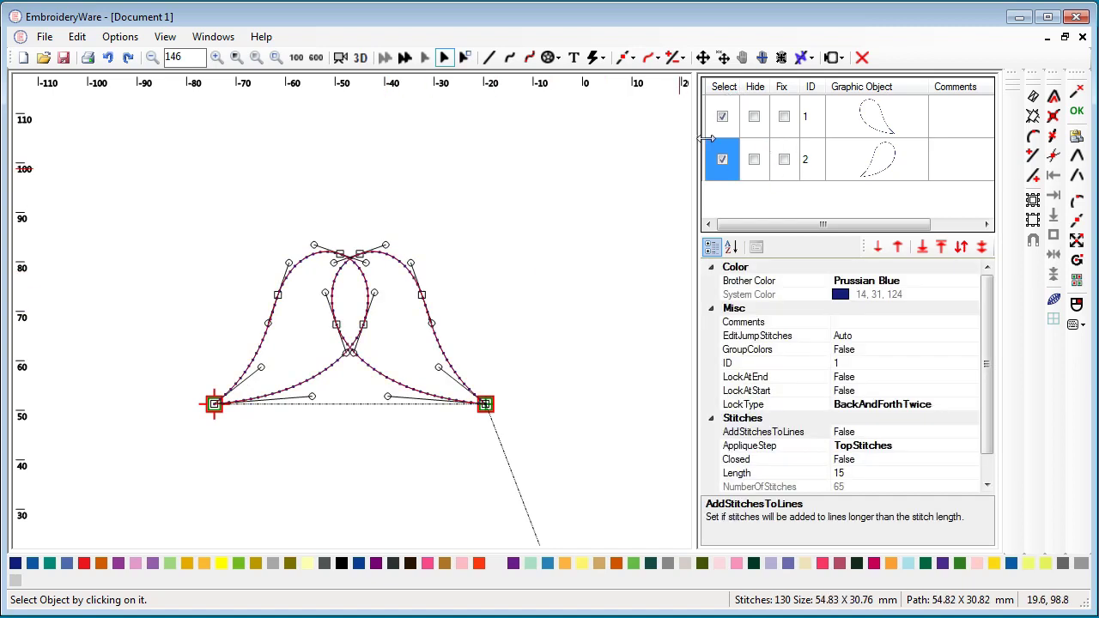
left_click(658, 58)
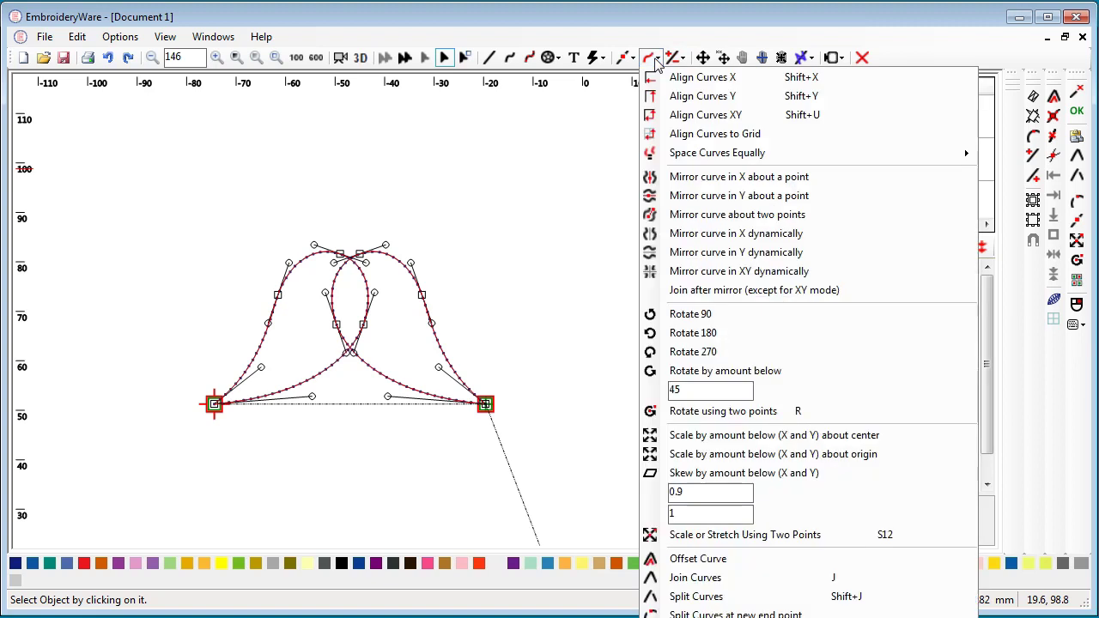
left_click(662, 252)
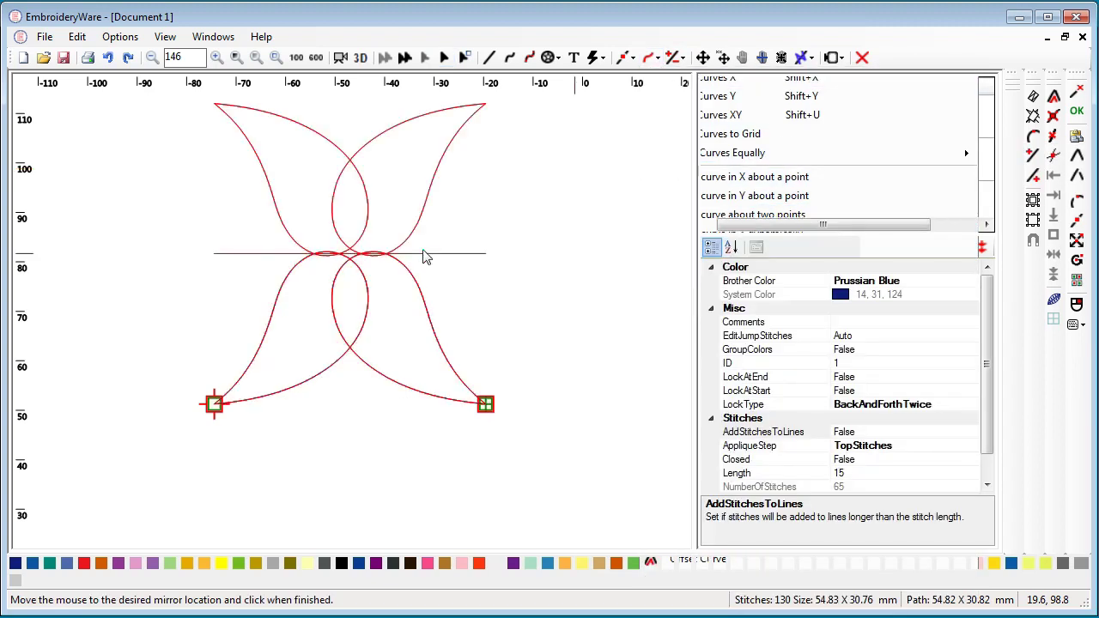
left_click(374, 276)
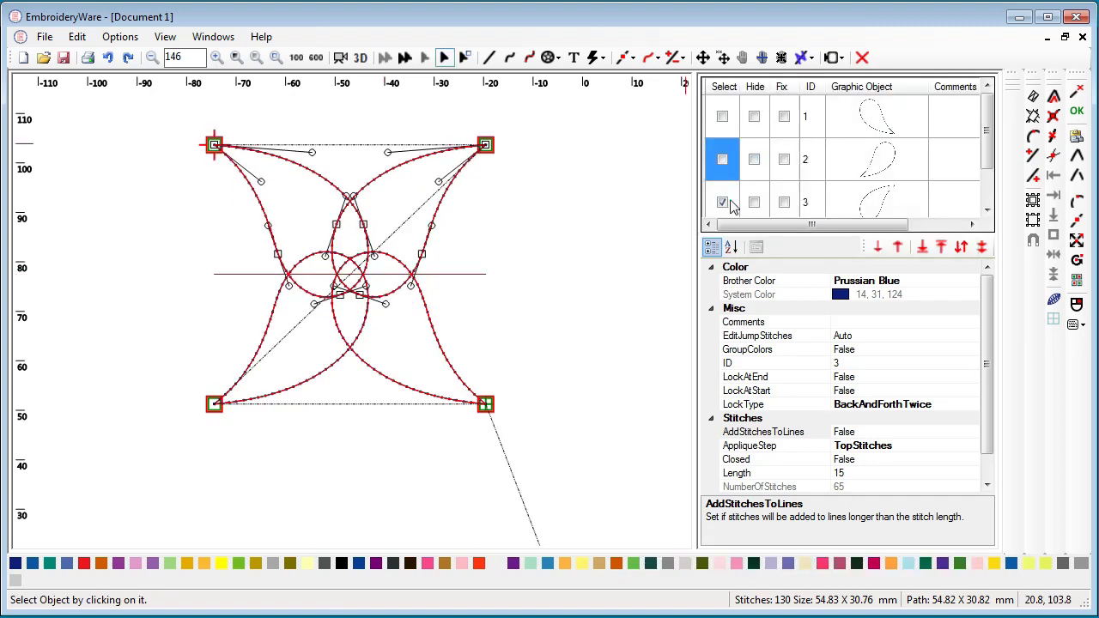
Step: Clear the selection and undo both the Y and X dynamic mirrors of the paisley
left_click(723, 203)
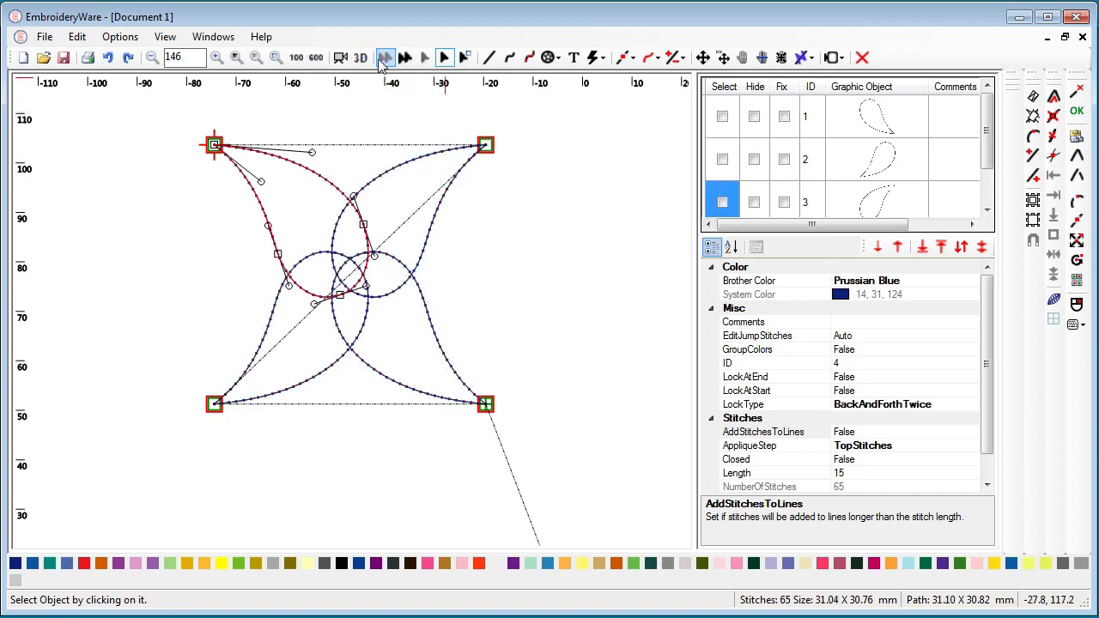
left_click(549, 290)
left_click_drag(581, 300, 542, 321)
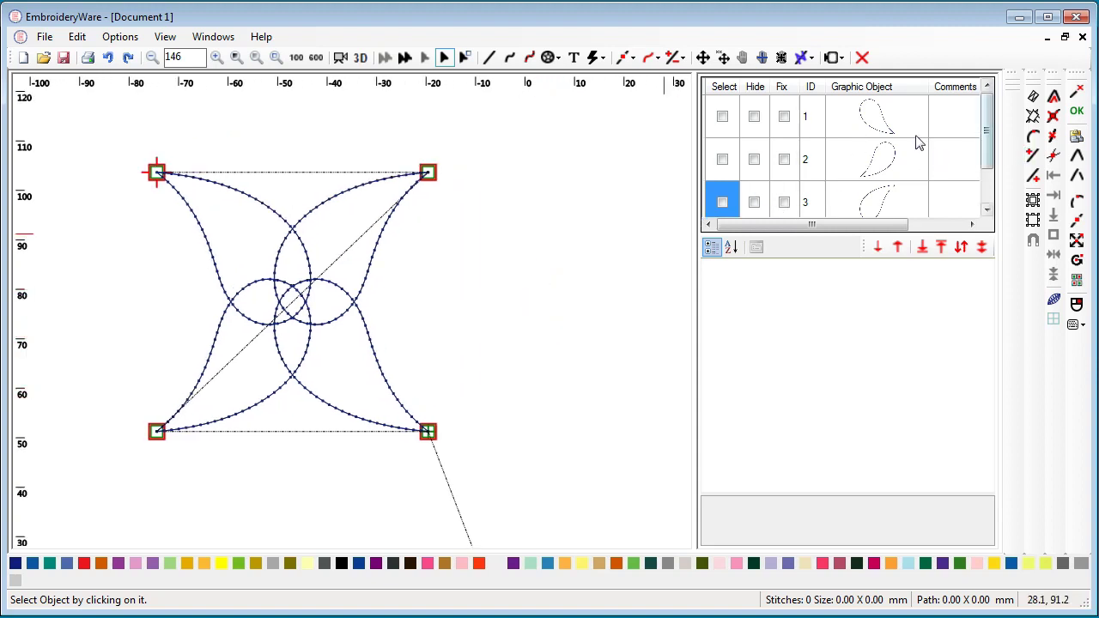
left_click(109, 57)
left_click(109, 58)
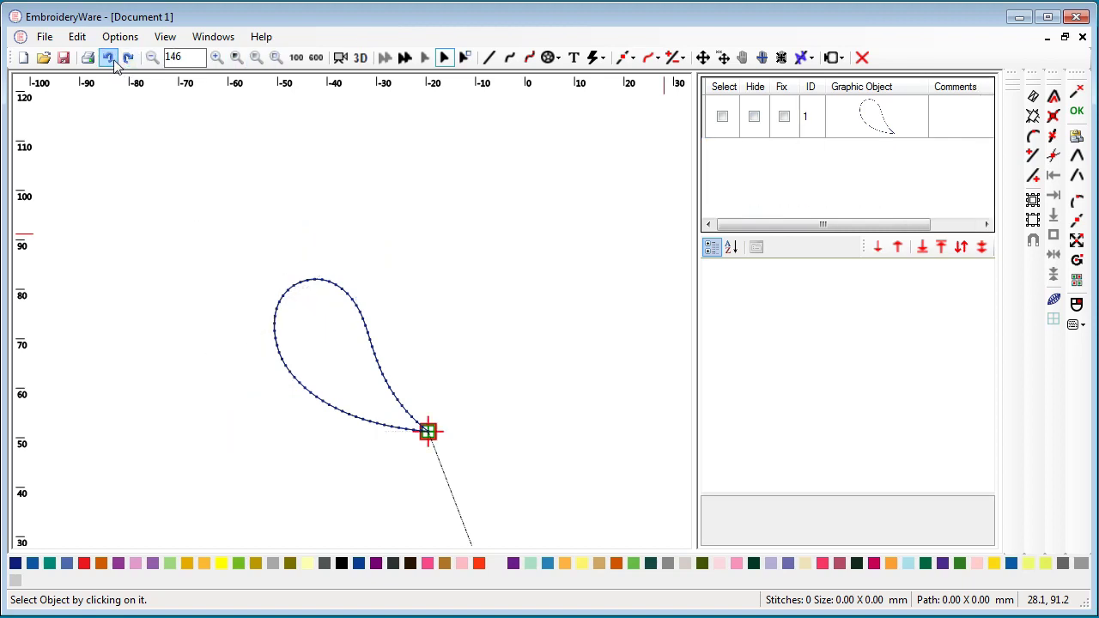
Step: Mirror the single paisley in XY dynamically about a point near its rounded head, at about X -47, Y 78 mm
left_click(654, 61)
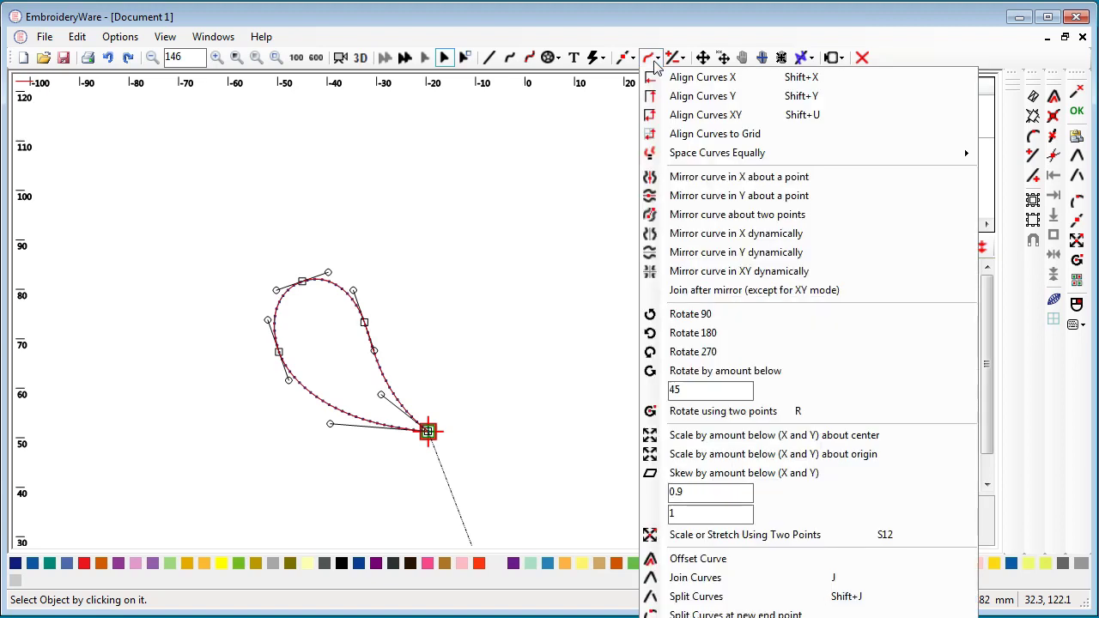
left_click(705, 270)
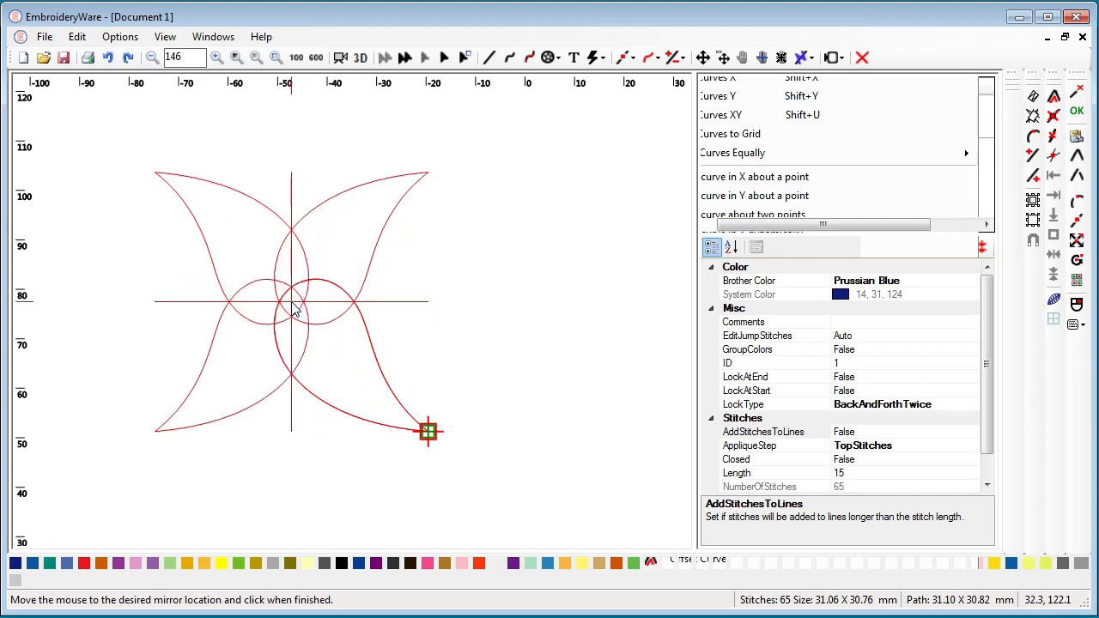
left_click(294, 310)
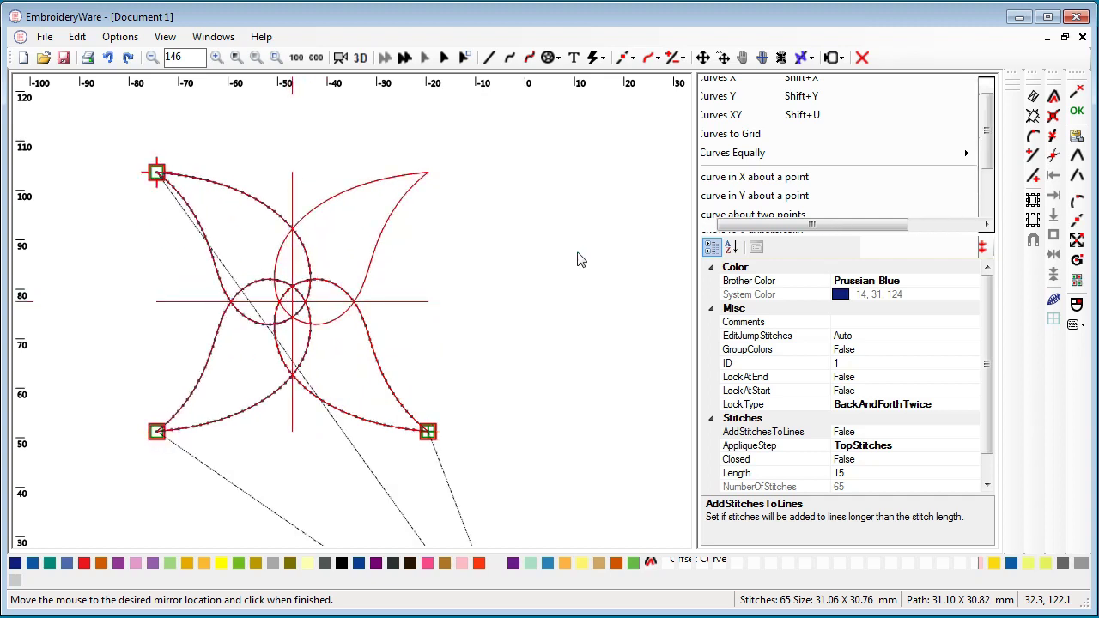
left_click(988, 196)
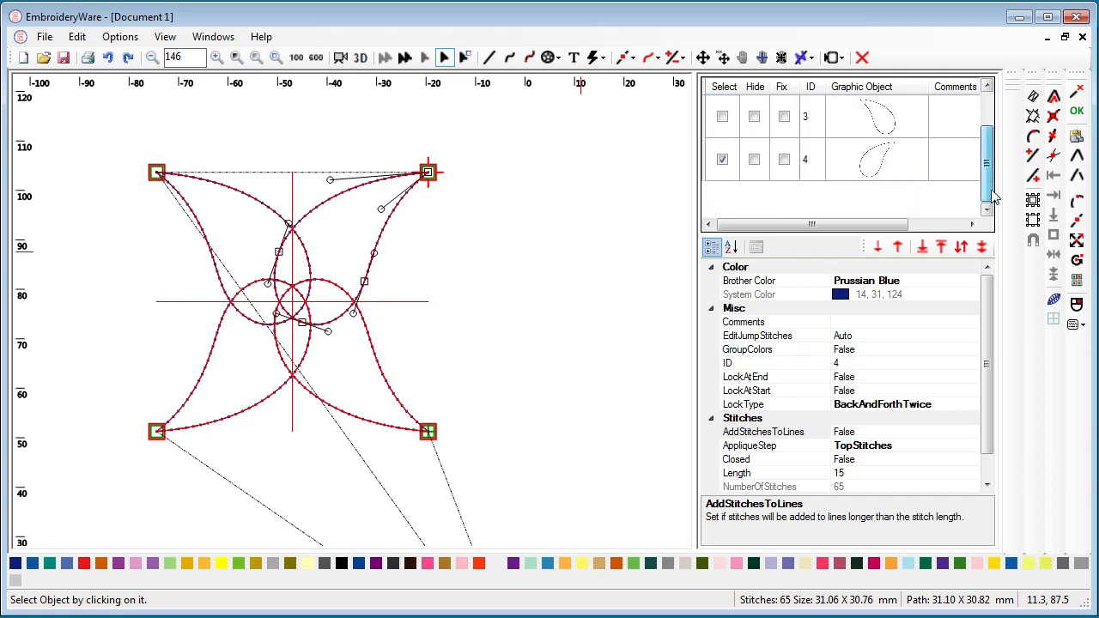
left_click_drag(993, 175, 994, 129)
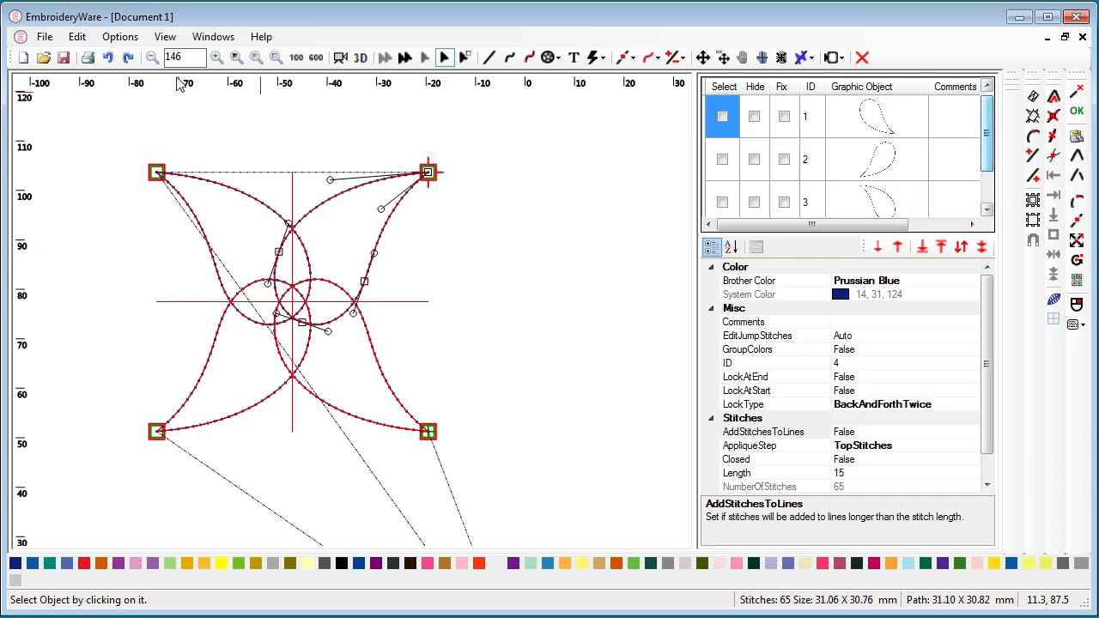
Step: Undo the XY mirror of the paisley and leave the original deselected
left_click(108, 60)
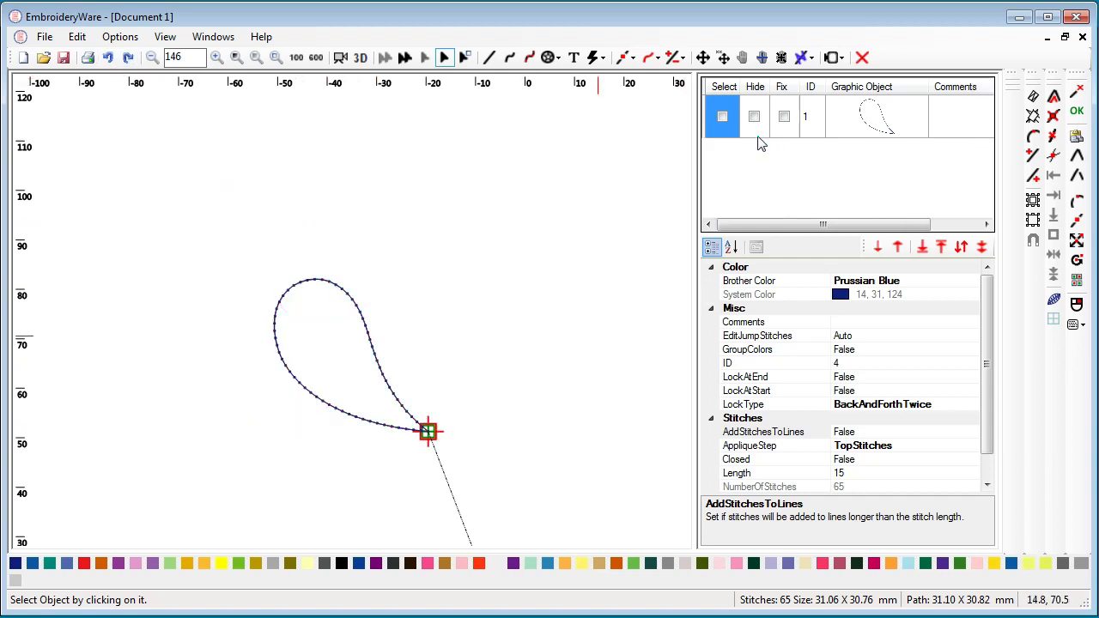
left_click(725, 116)
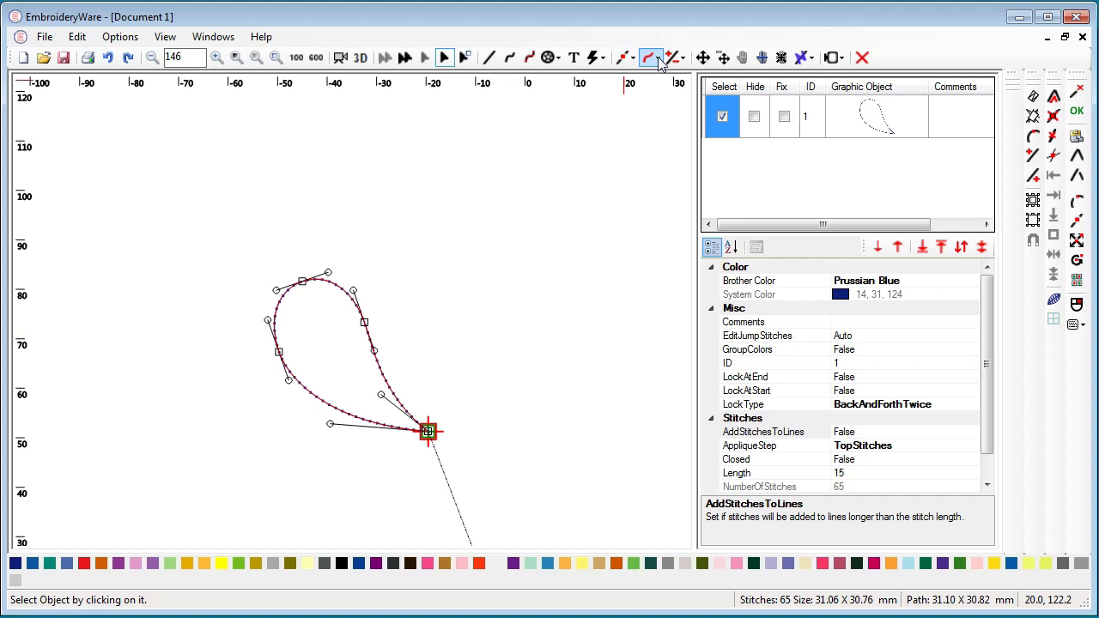
left_click(652, 58)
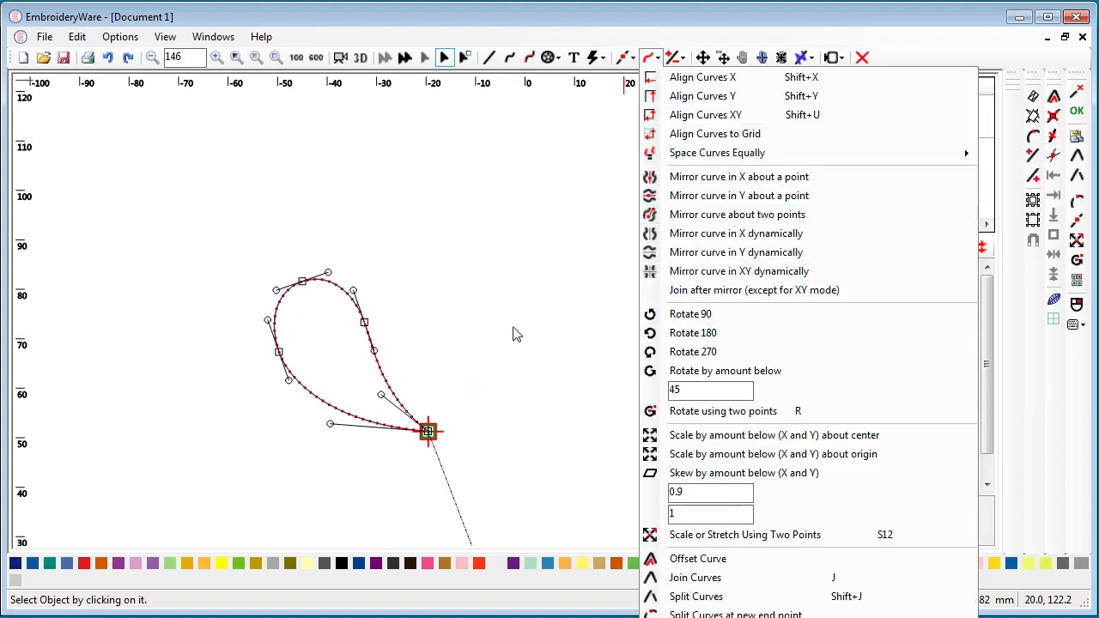
left_click_drag(535, 298, 484, 255)
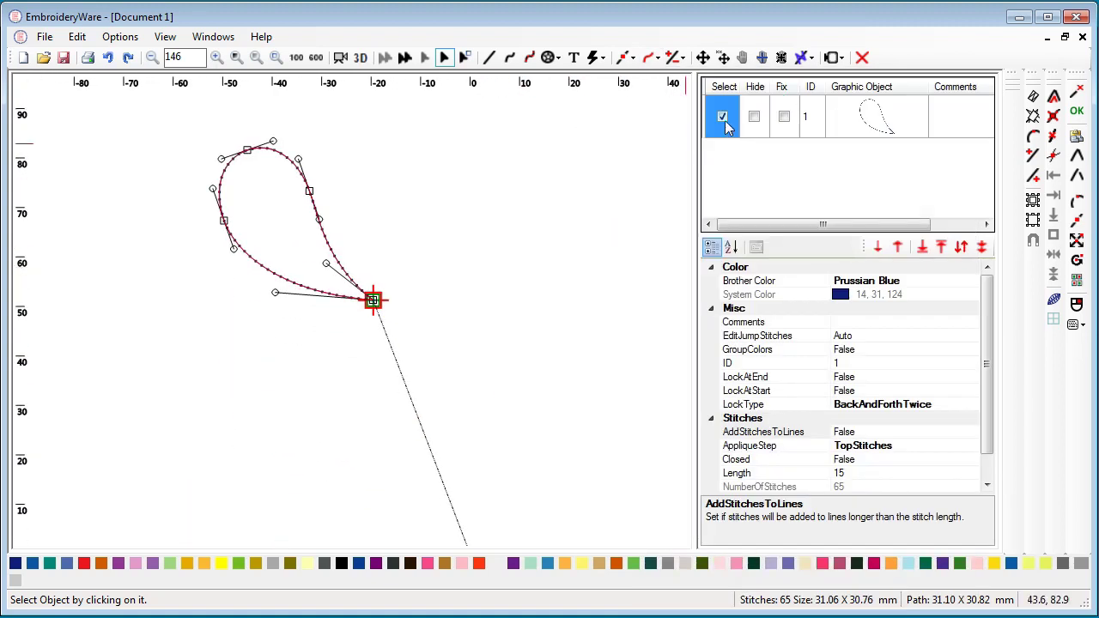
left_click(723, 118)
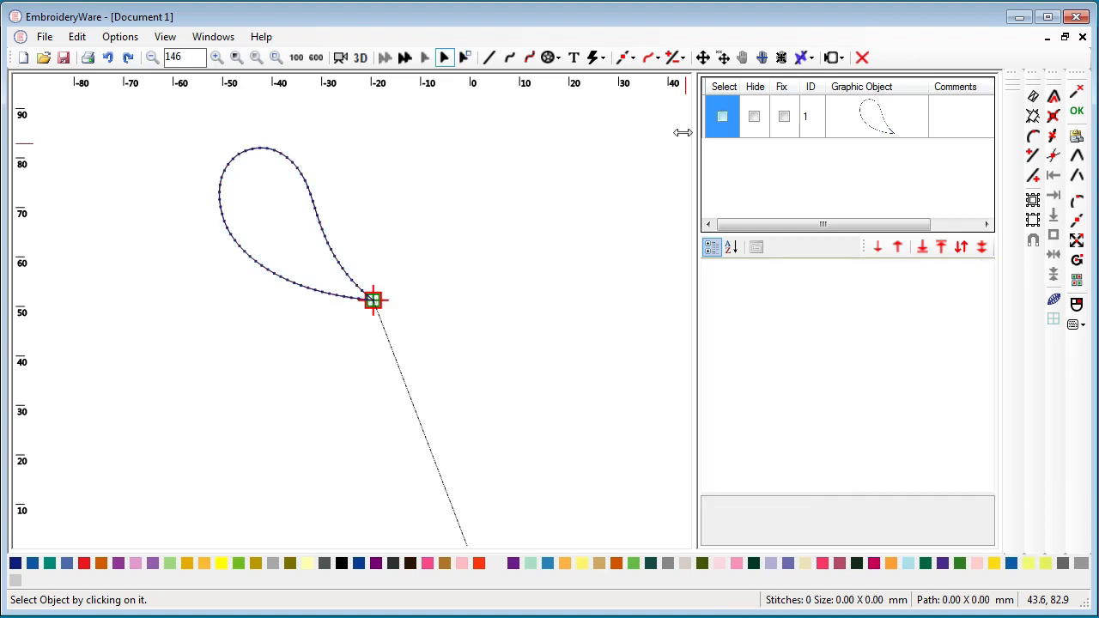
Step: Draw a spiral about 42 mm wide and 45 mm high, below and to the right of the paisley
left_click(558, 58)
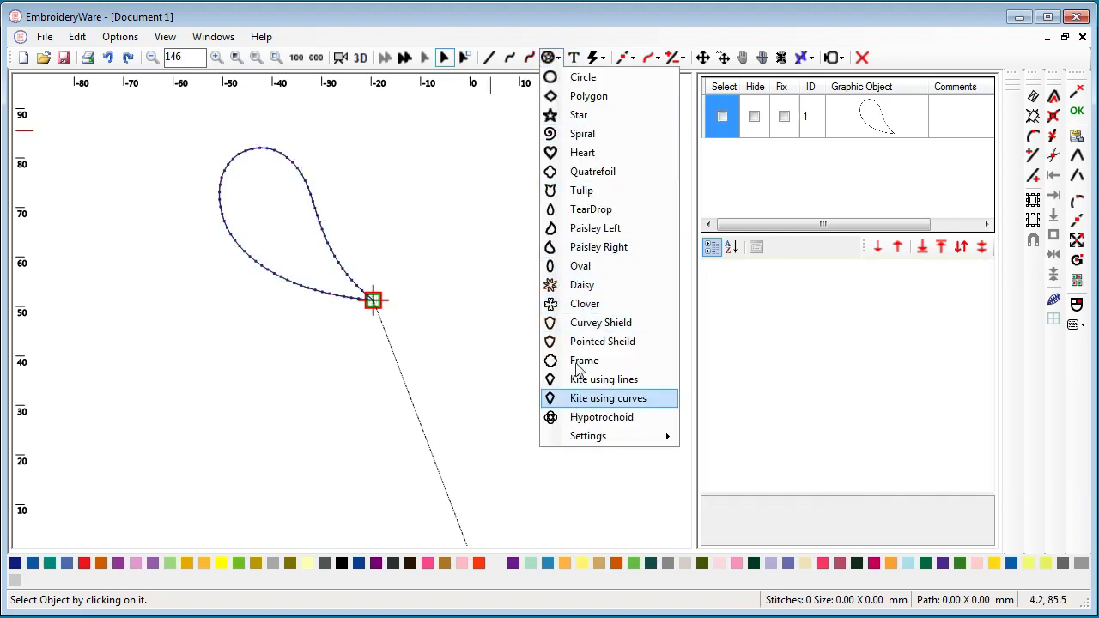
left_click(549, 136)
left_click(421, 297)
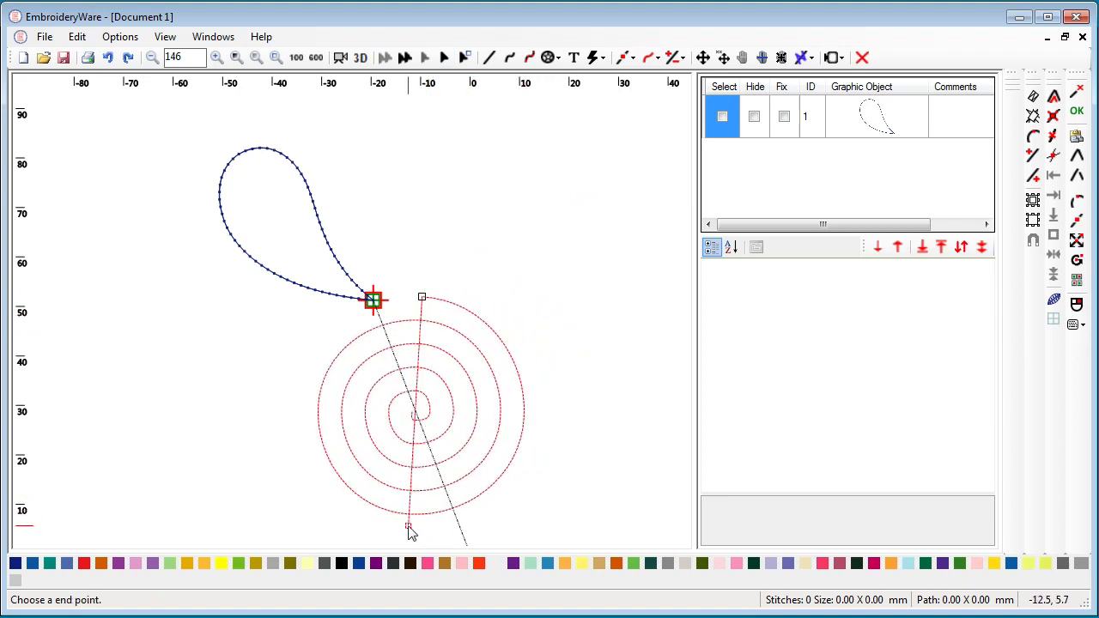
left_click(421, 529)
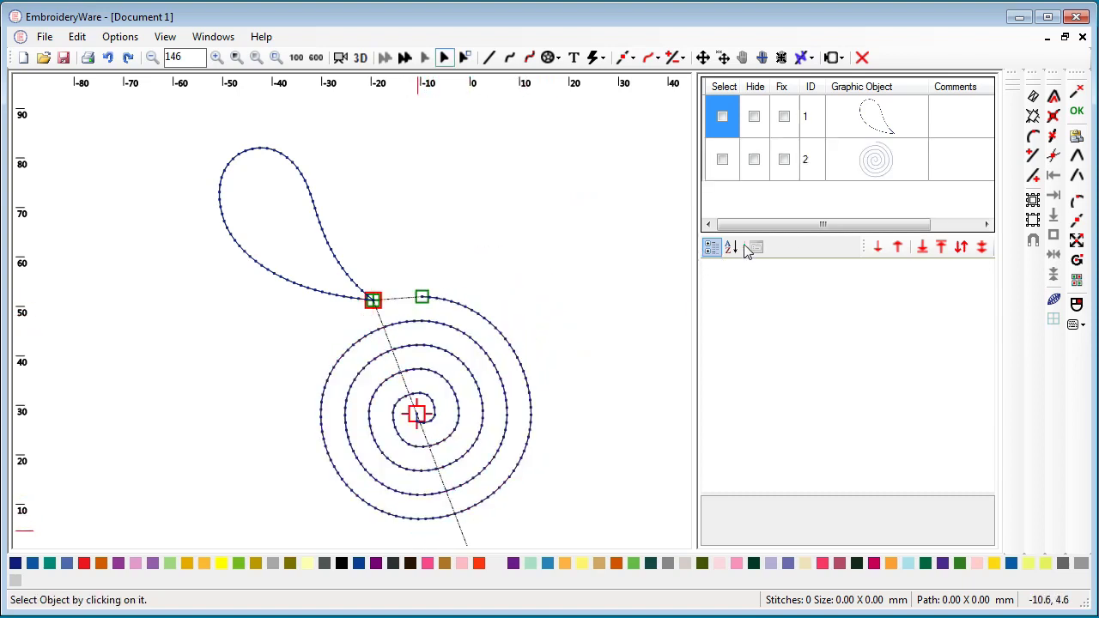
Step: Select the paisley and spiral, and align the curves in XY from the paisley's tail point to the spiral's outer endpoint
left_click(722, 160)
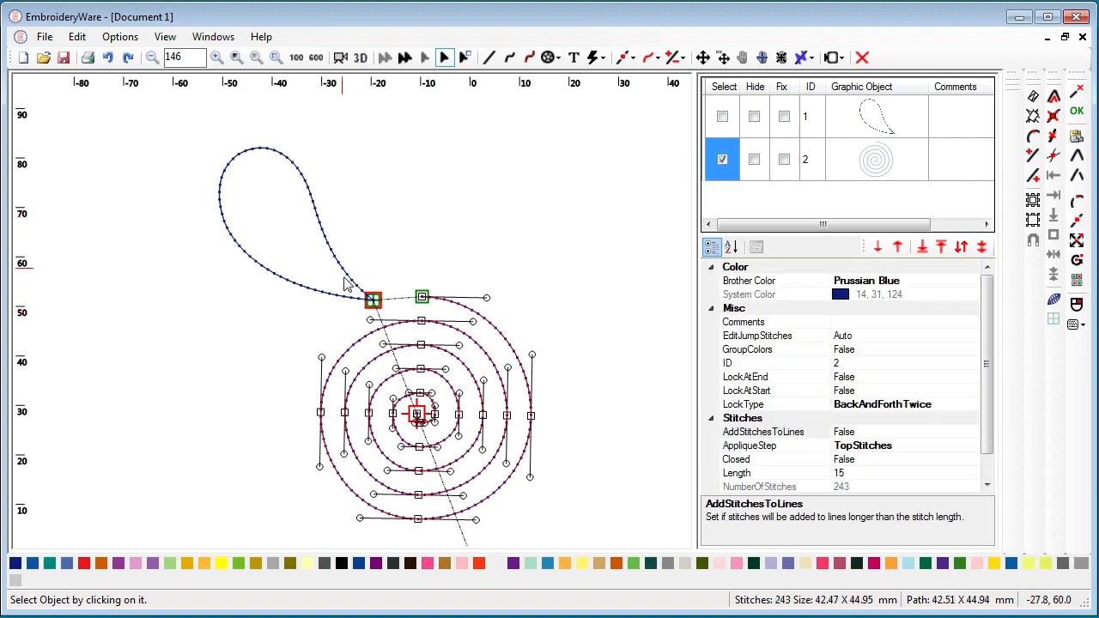
left_click(722, 118)
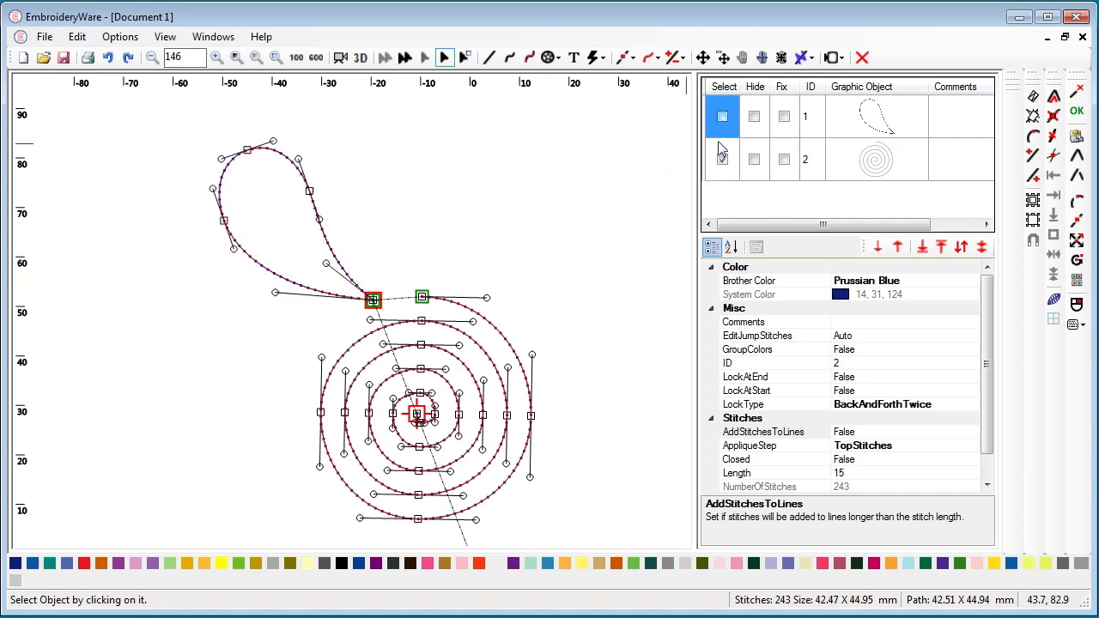
left_click(657, 59)
left_click(627, 58)
left_click(627, 58)
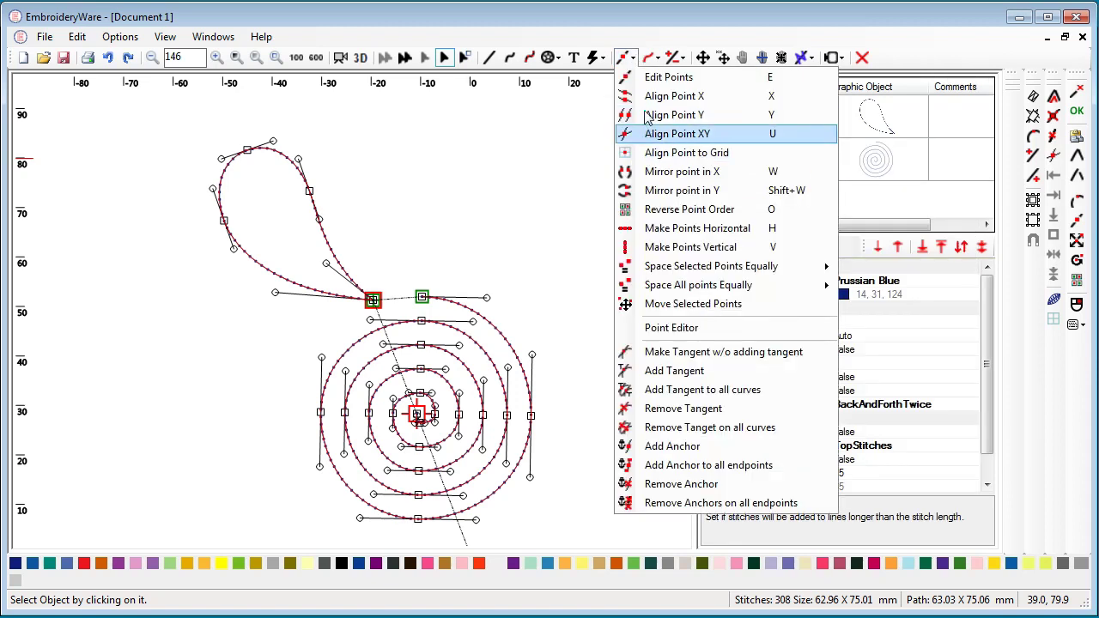
left_click(658, 58)
mouse_move(672, 158)
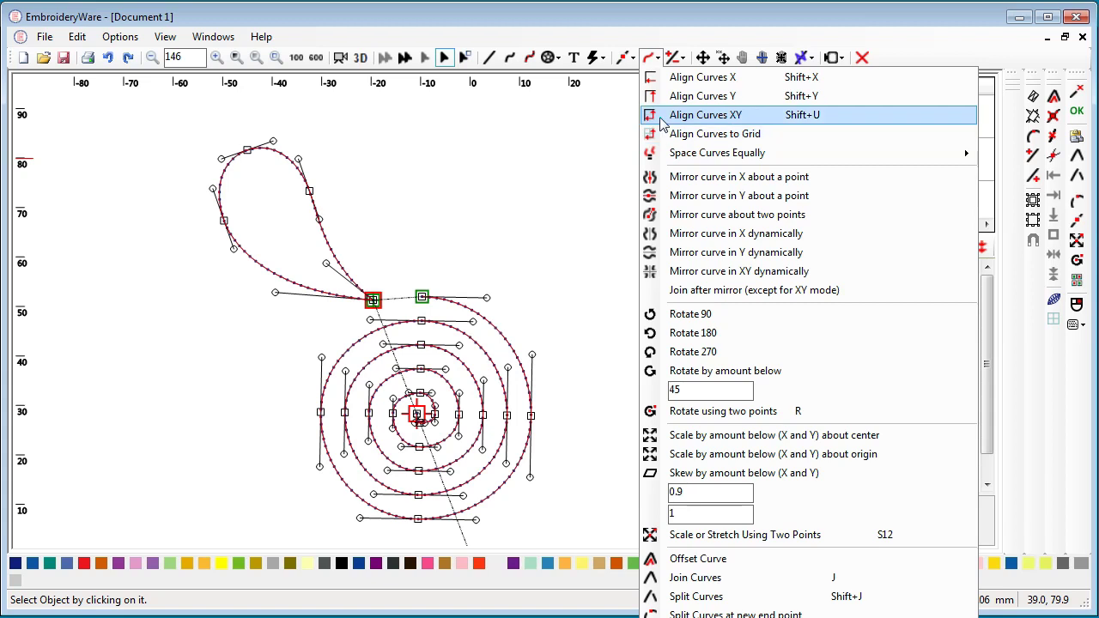
left_click(661, 117)
left_click(373, 303)
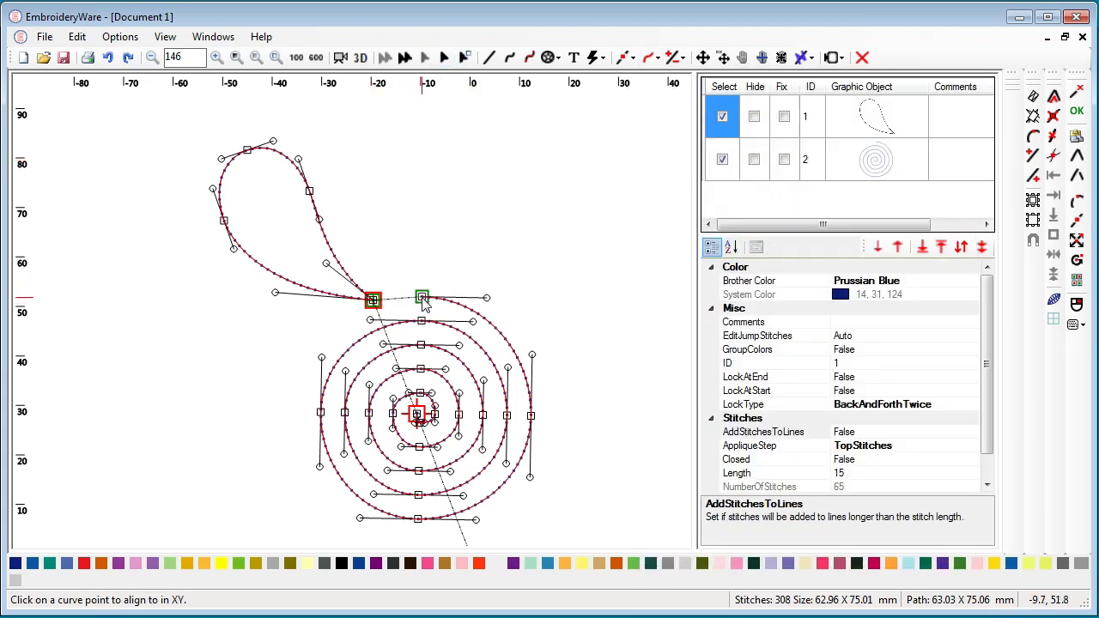
left_click(421, 298)
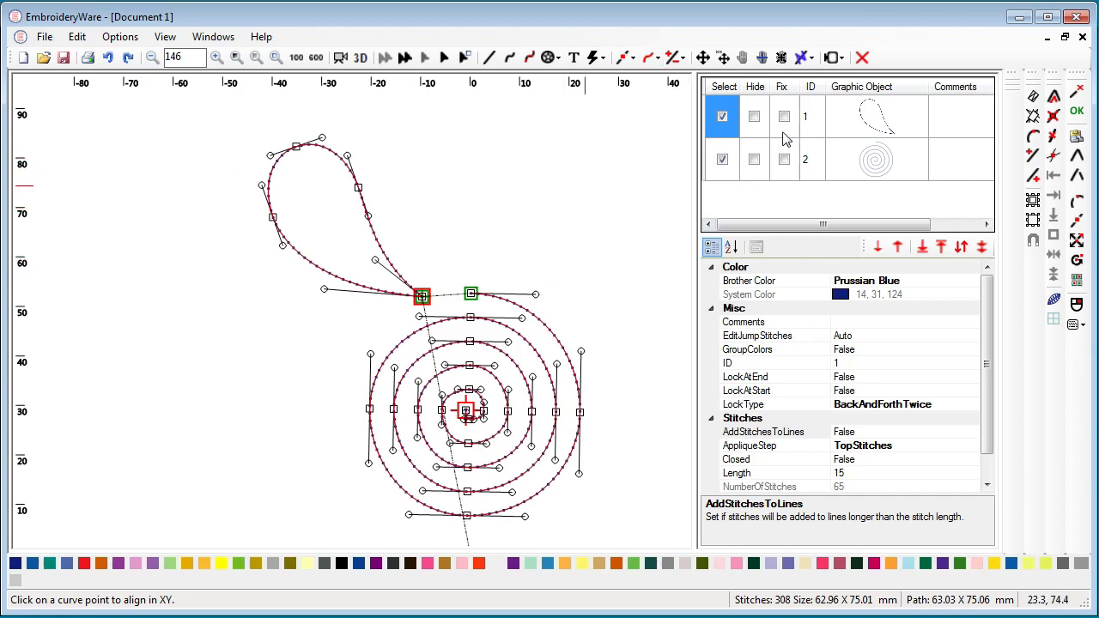
Step: Align both curves in XY from the paisley's tail point to the point on its upper right edge, about X -22, Y 73 mm
left_click(422, 296)
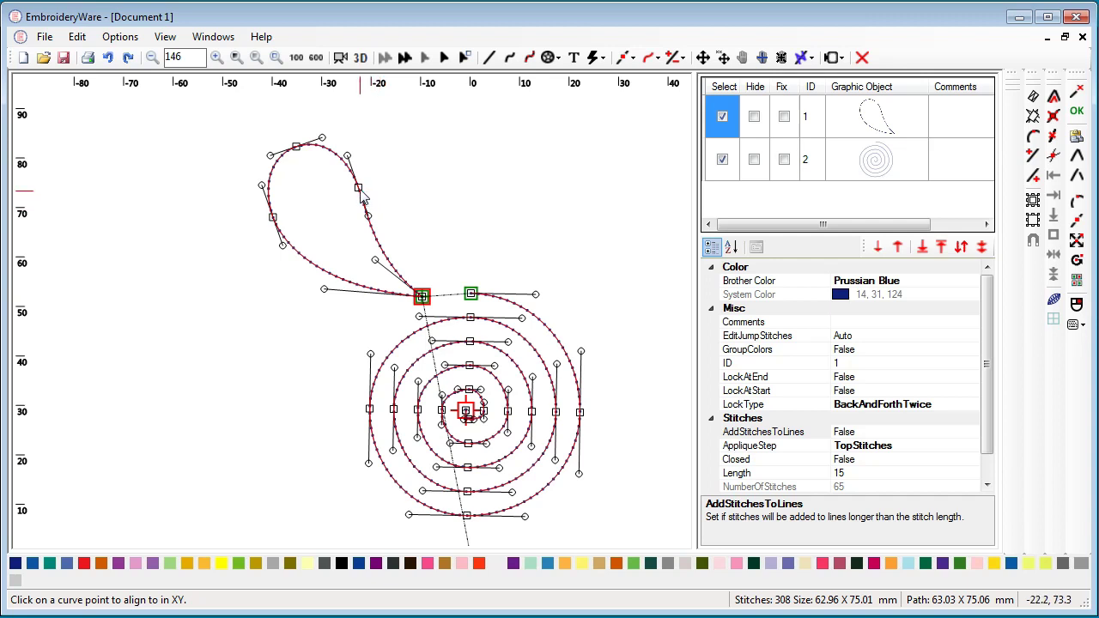
left_click(358, 191)
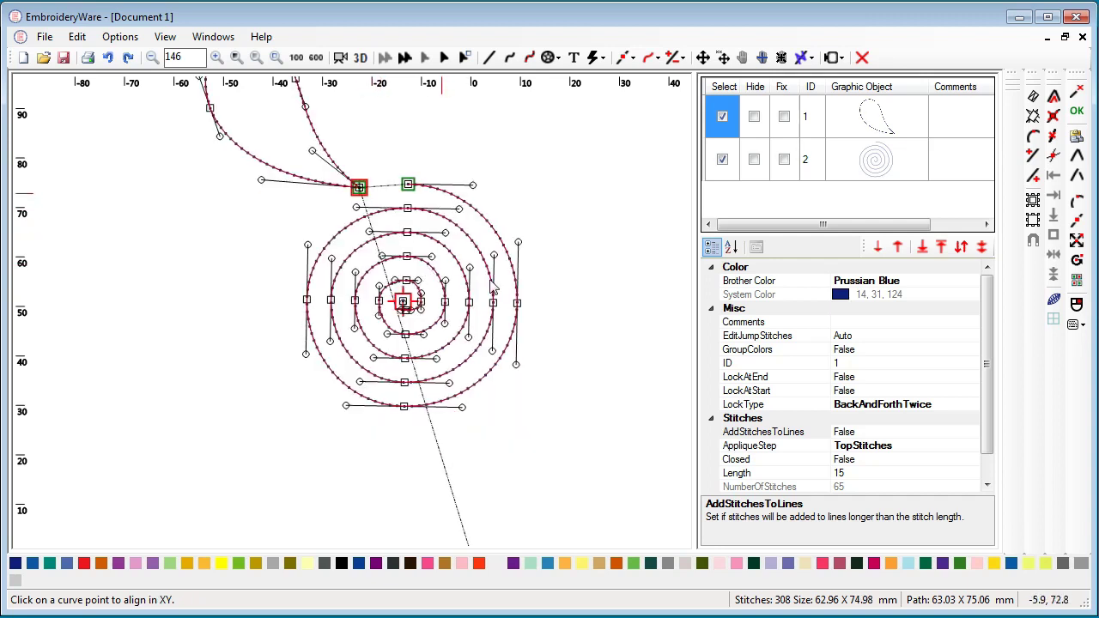
left_click_drag(492, 296, 487, 285)
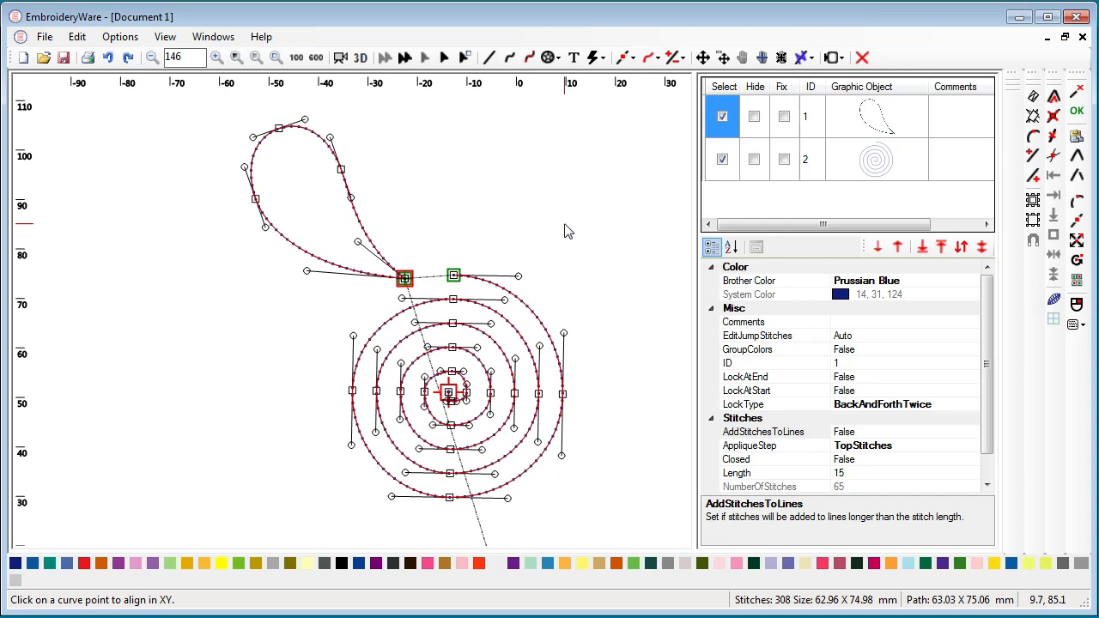
left_click(627, 57)
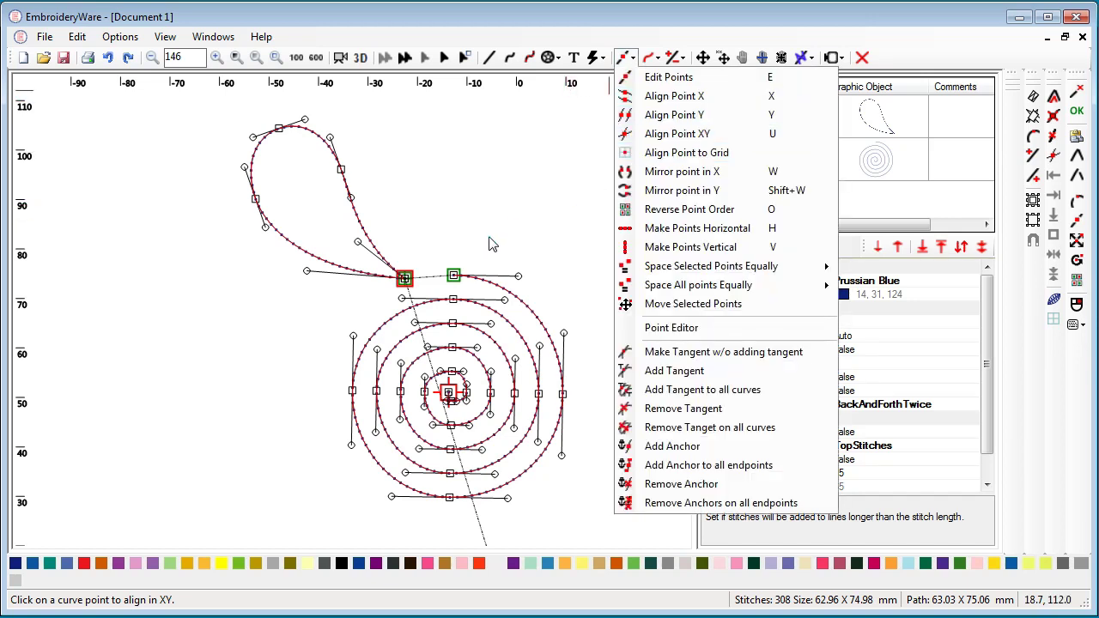
key("Escape")
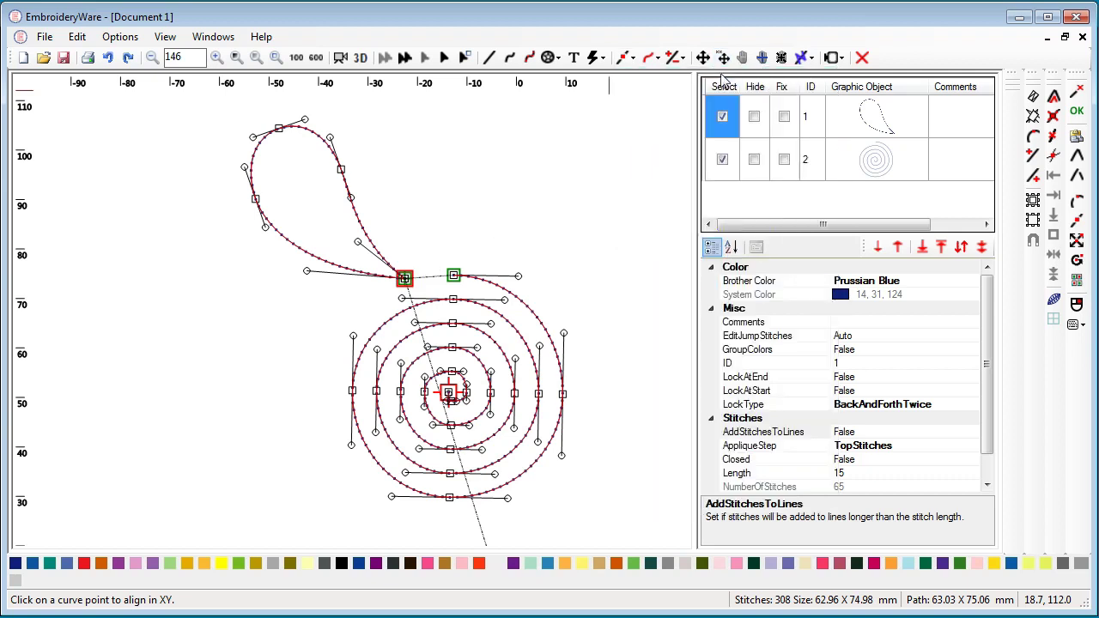
left_click(650, 58)
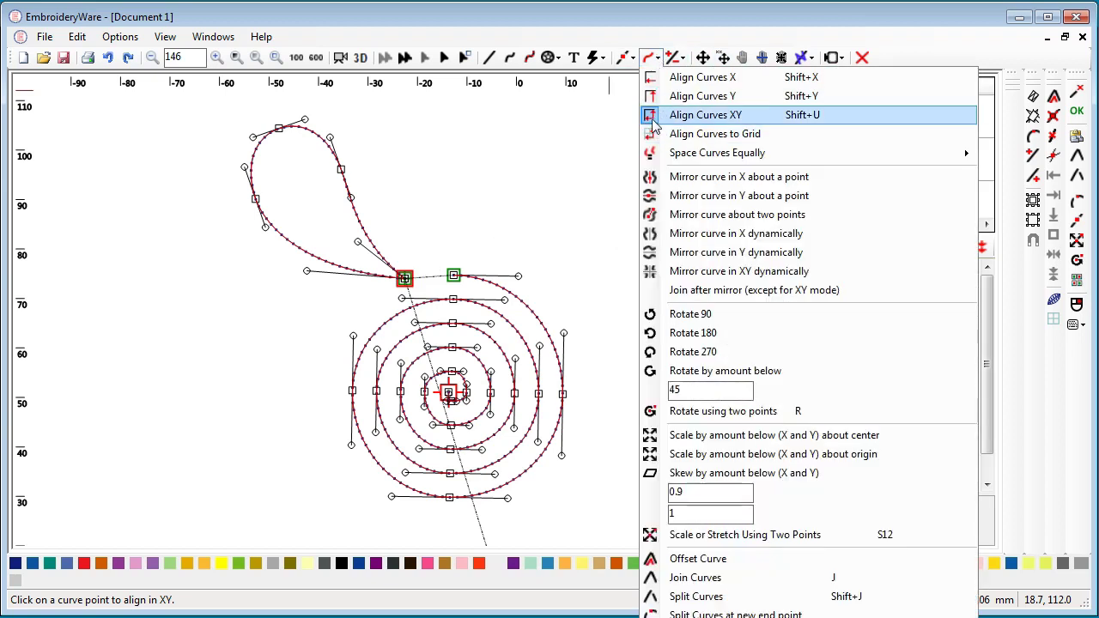
left_click(557, 187)
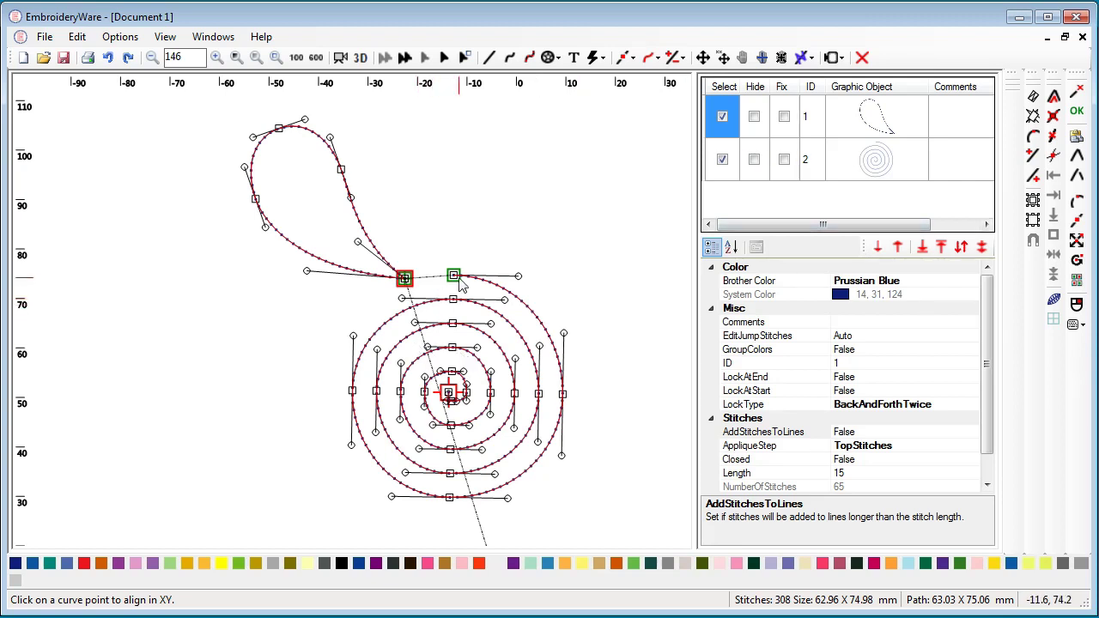
Step: Fix the spiral in place and align the paisley's tail point in XY to the spiral's outer endpoint
left_click(785, 160)
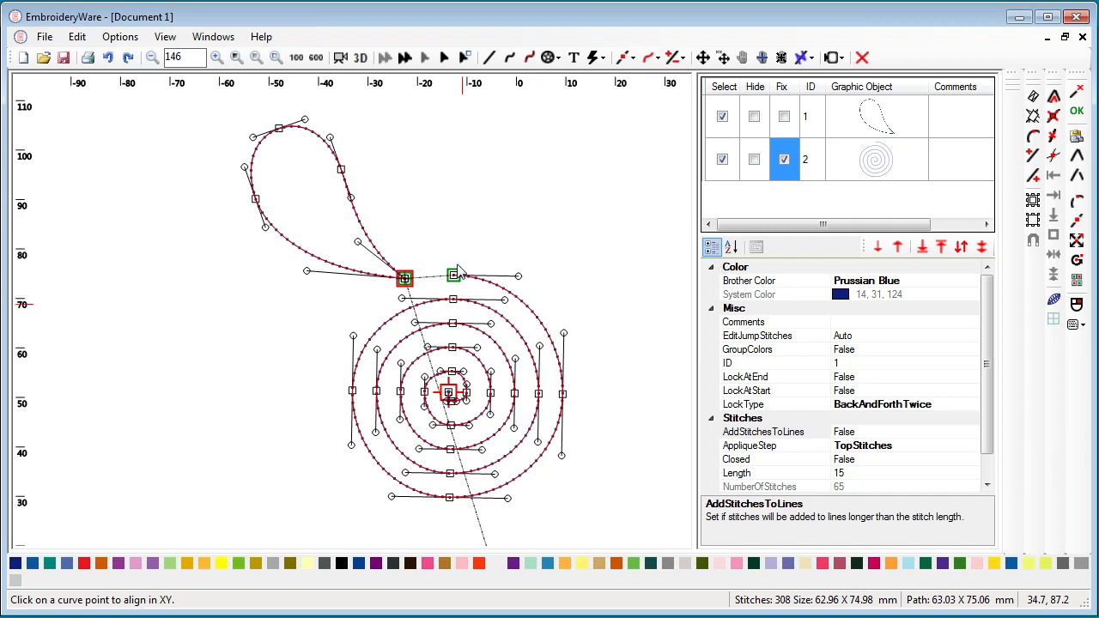
left_click(653, 60)
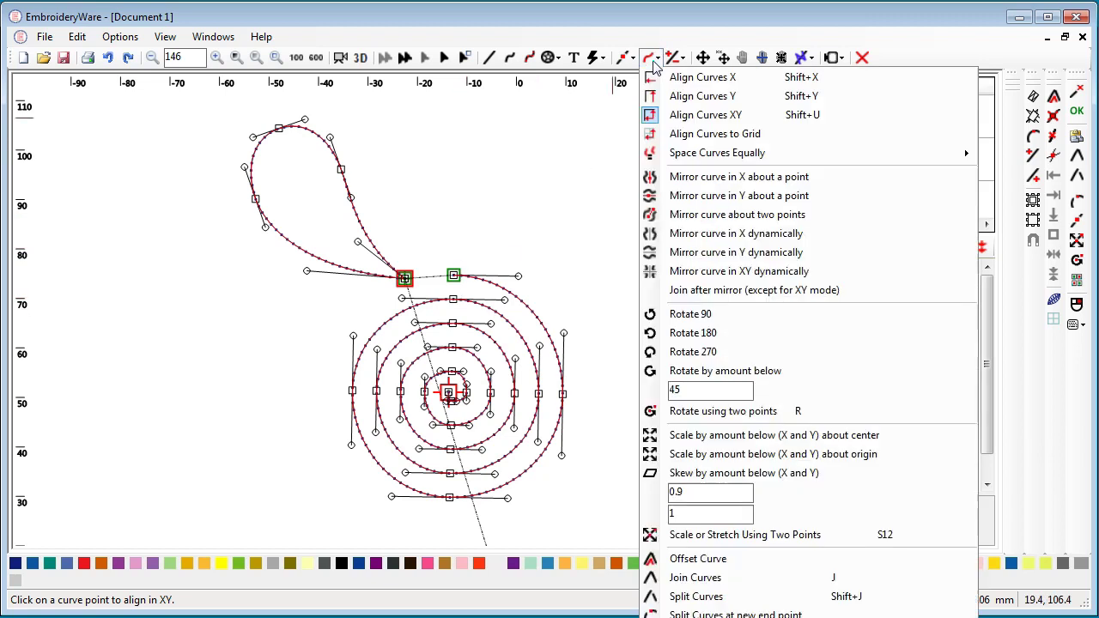
left_click(678, 114)
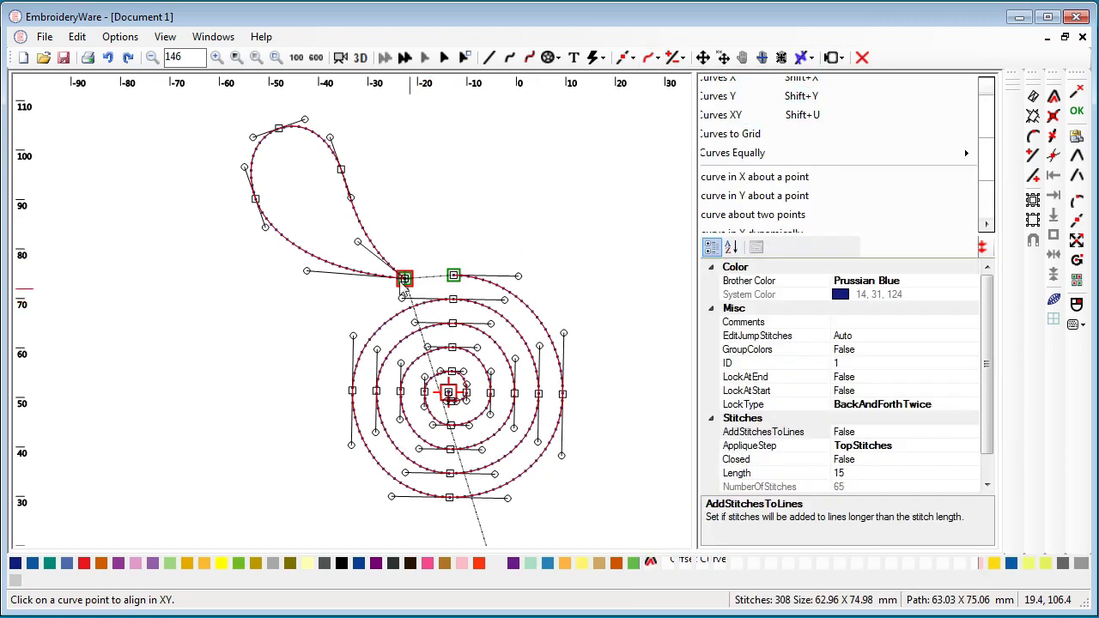
left_click(404, 282)
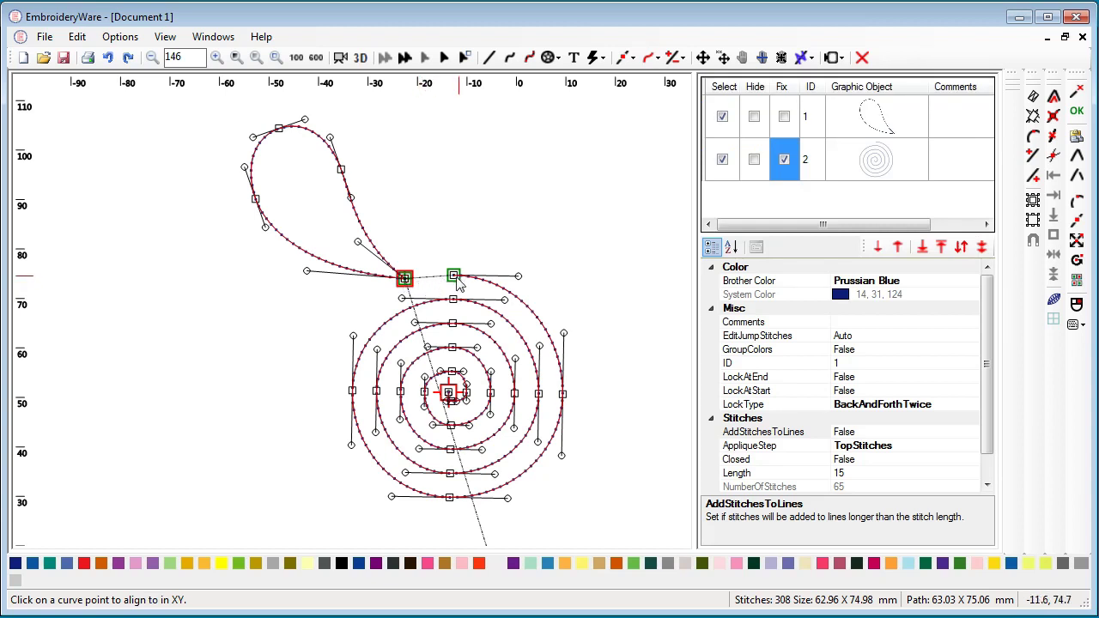
left_click(453, 276)
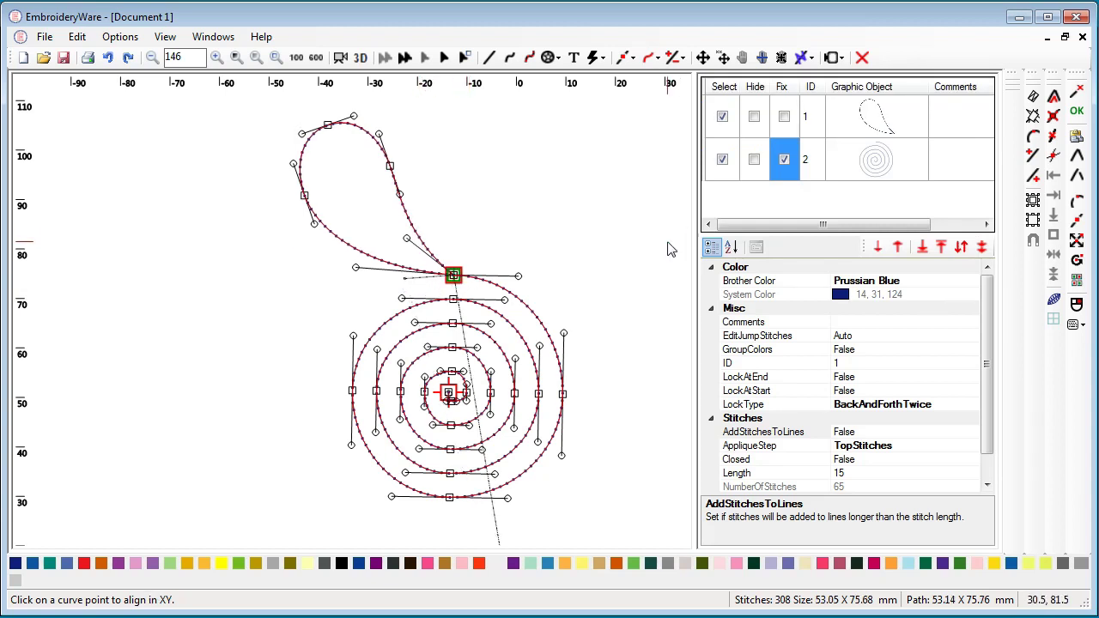
Step: Release the fix on the spiral and deselect both the spiral and the paisley
left_click(785, 160)
left_click(655, 58)
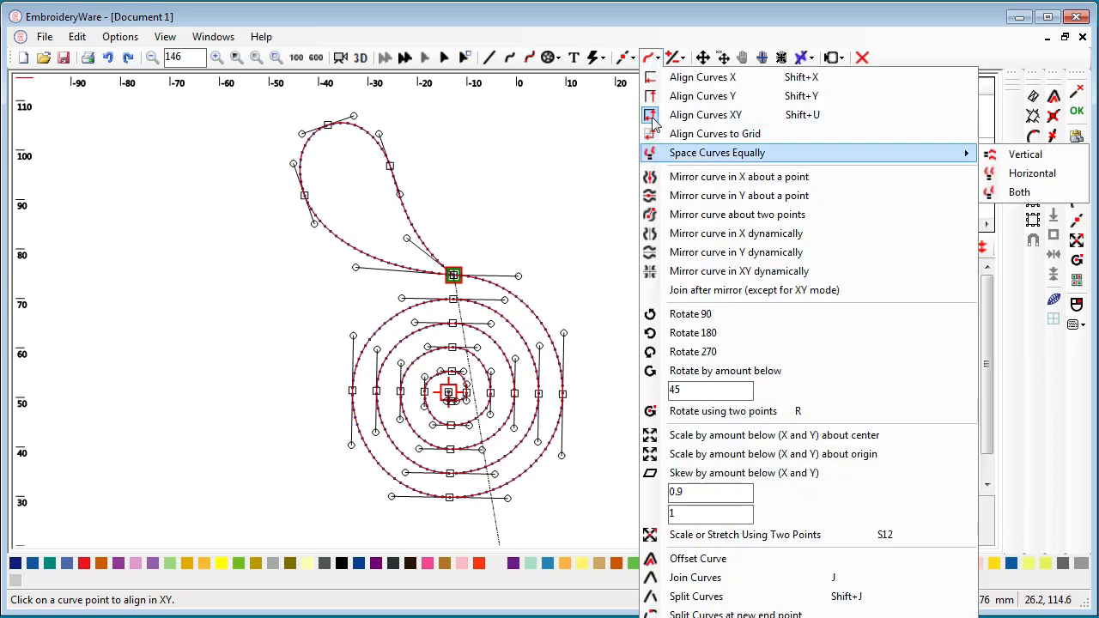
left_click(580, 161)
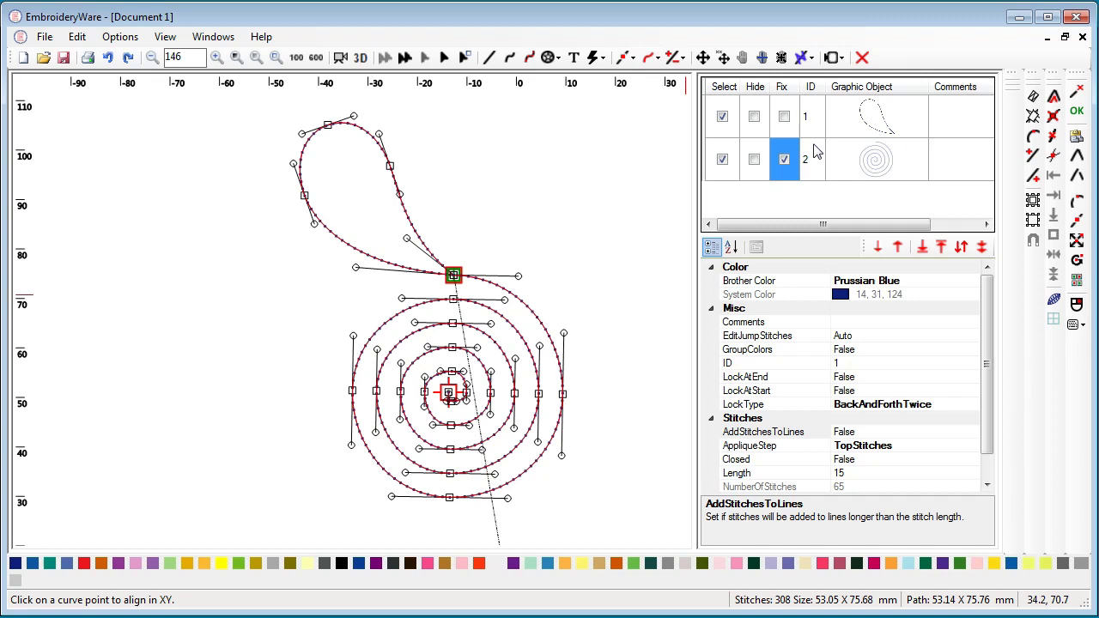
left_click(772, 167)
left_click(723, 161)
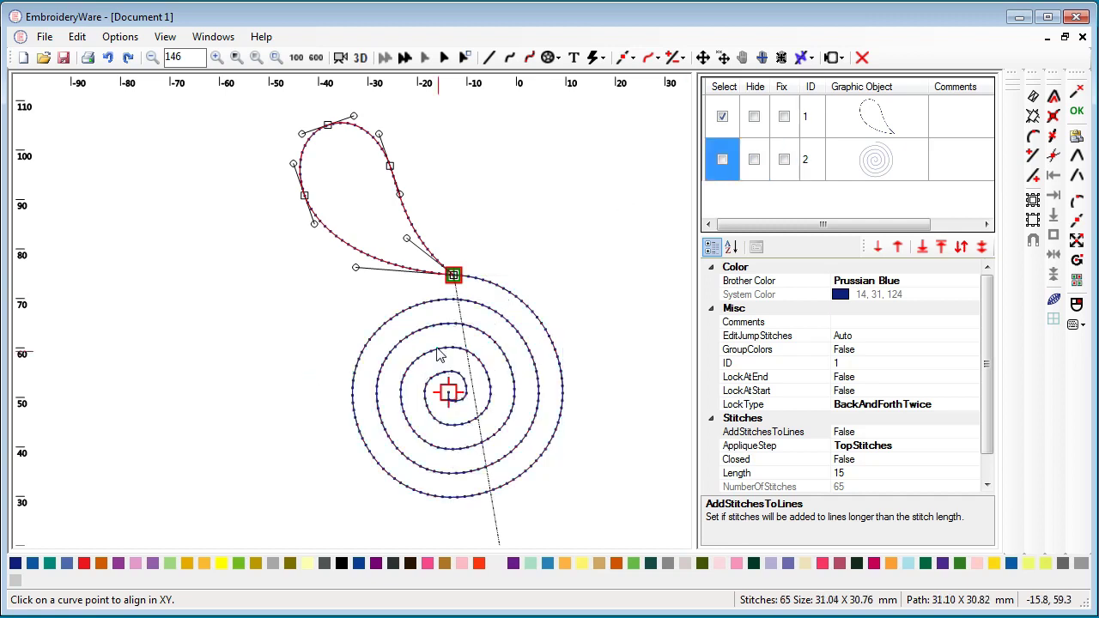
scroll(412, 356, "down", 4)
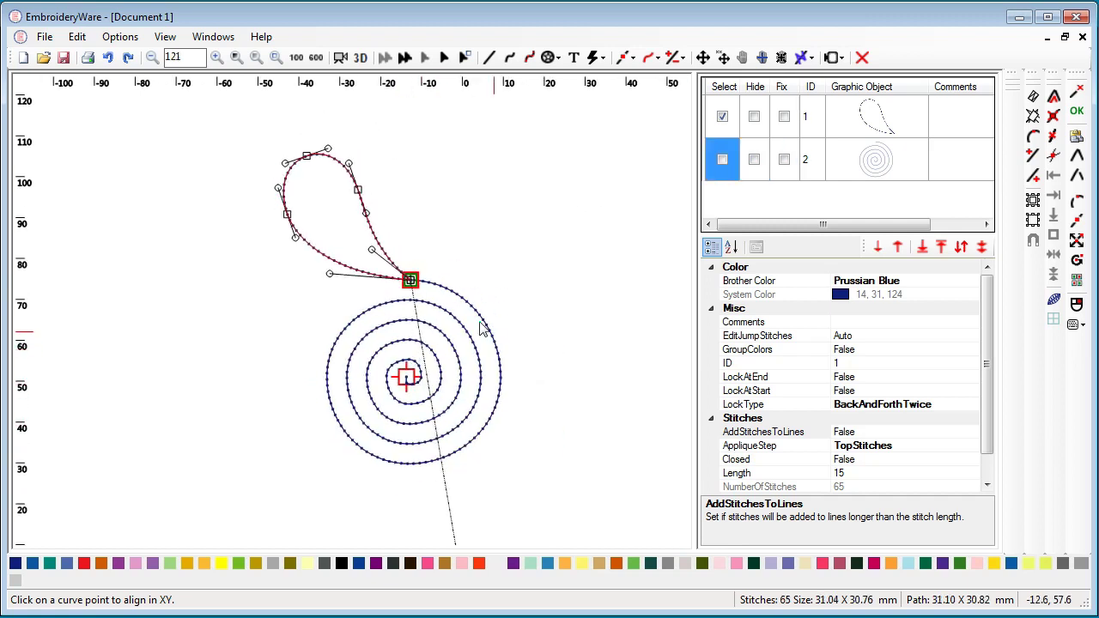
left_click(723, 117)
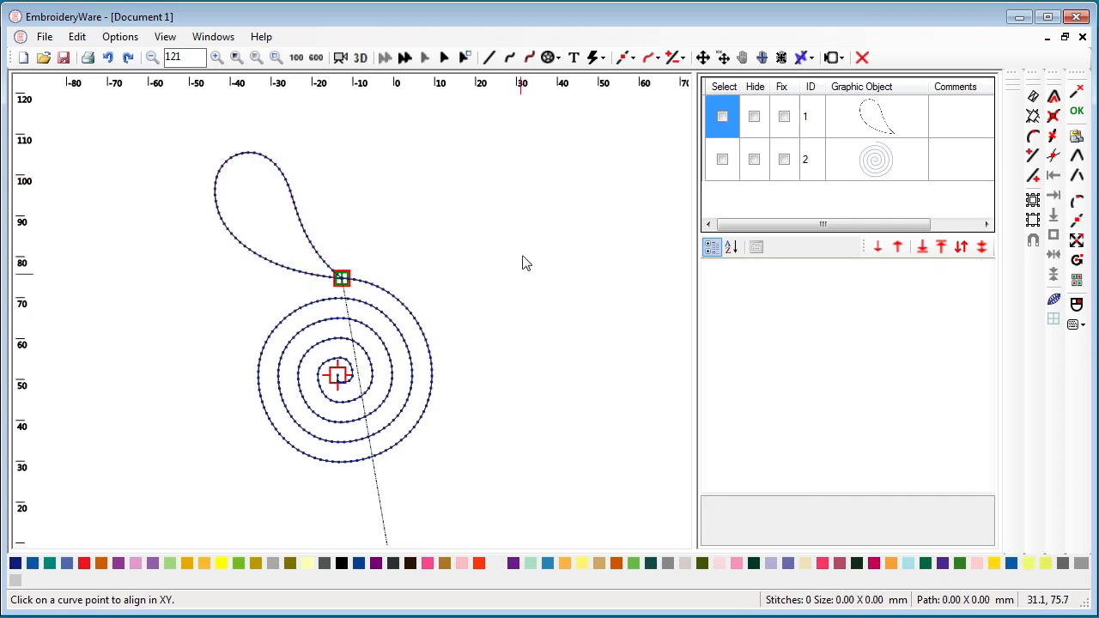
Step: Draw an open five-point polyline about 69 mm wide and 71 mm high, arching over and down the right side of the spiral
left_click(489, 57)
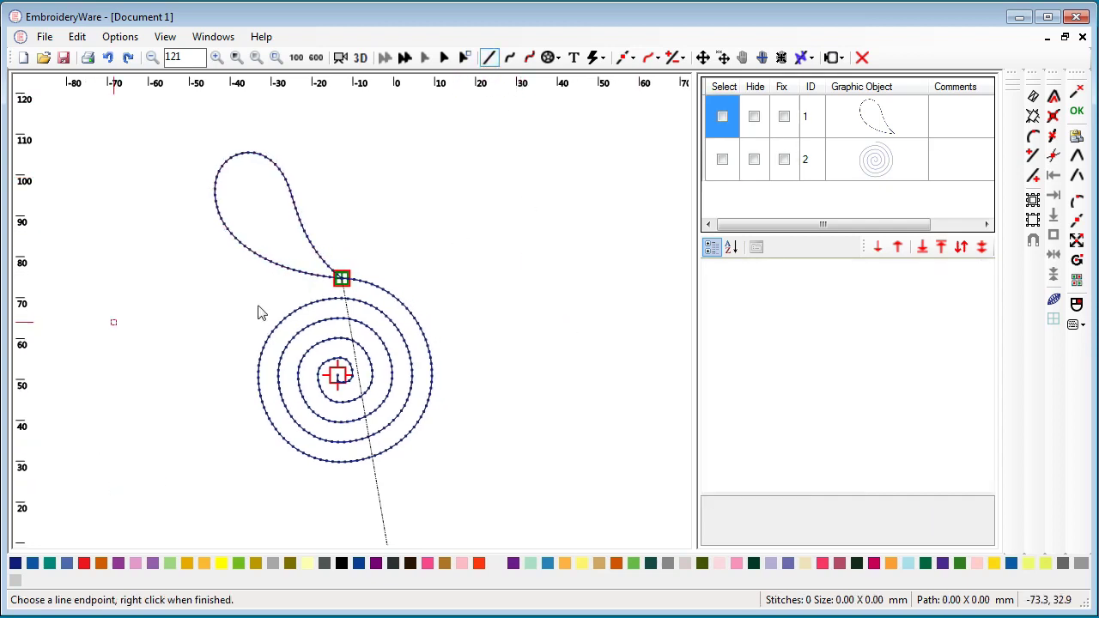
left_click(362, 257)
left_click(435, 212)
left_click(569, 235)
left_click(643, 362)
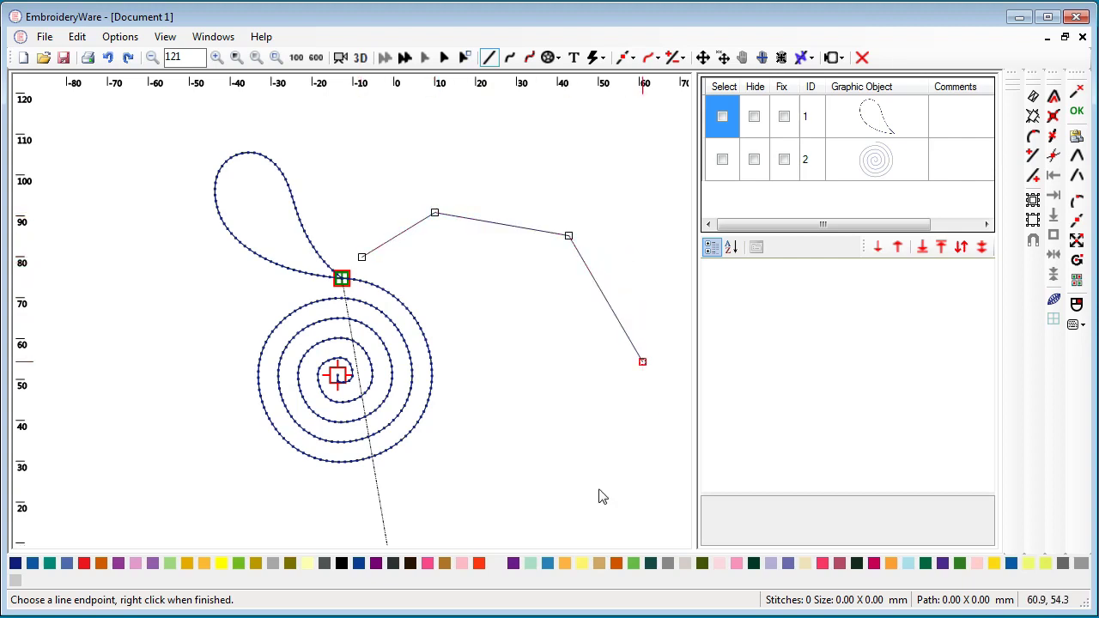
left_click(586, 502)
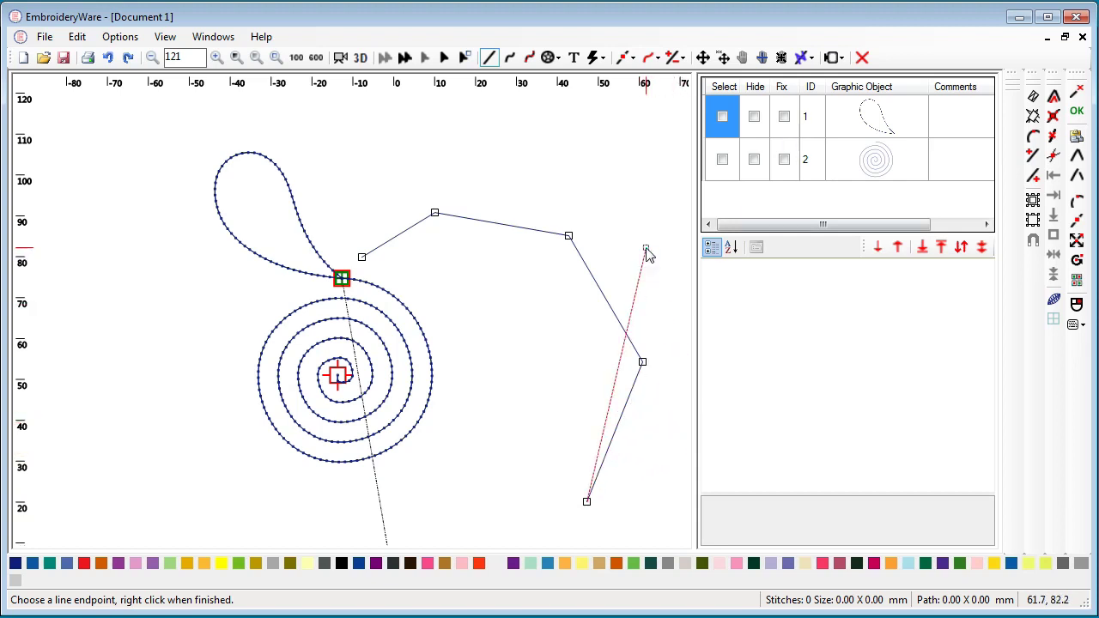
left_click(1076, 111)
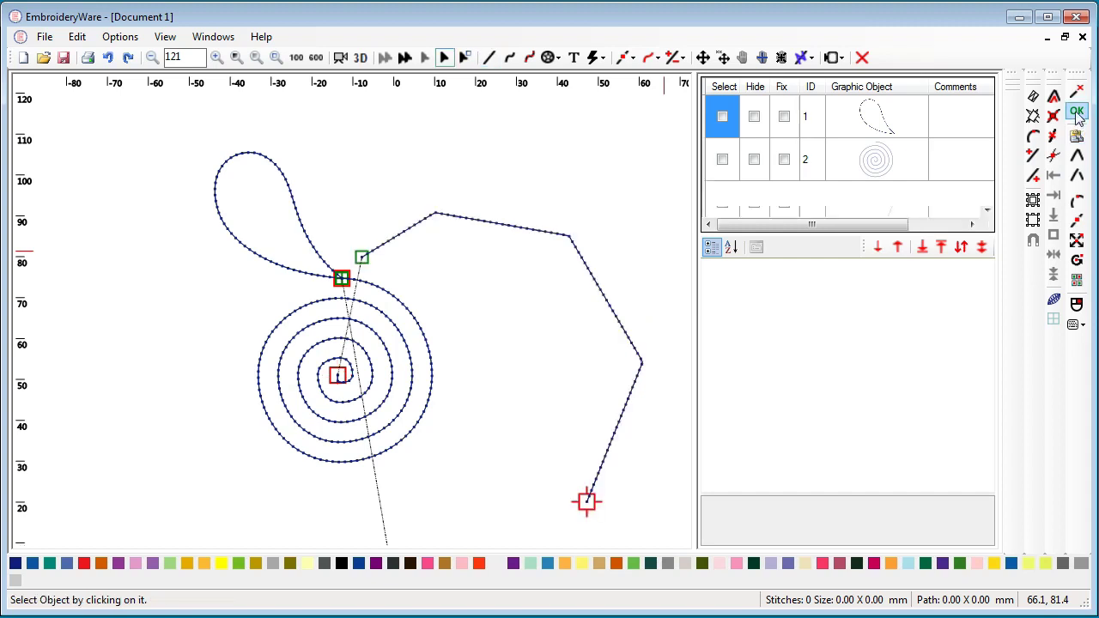
Step: Select the new polyline and set its stitch type to Construction
left_click(616, 319)
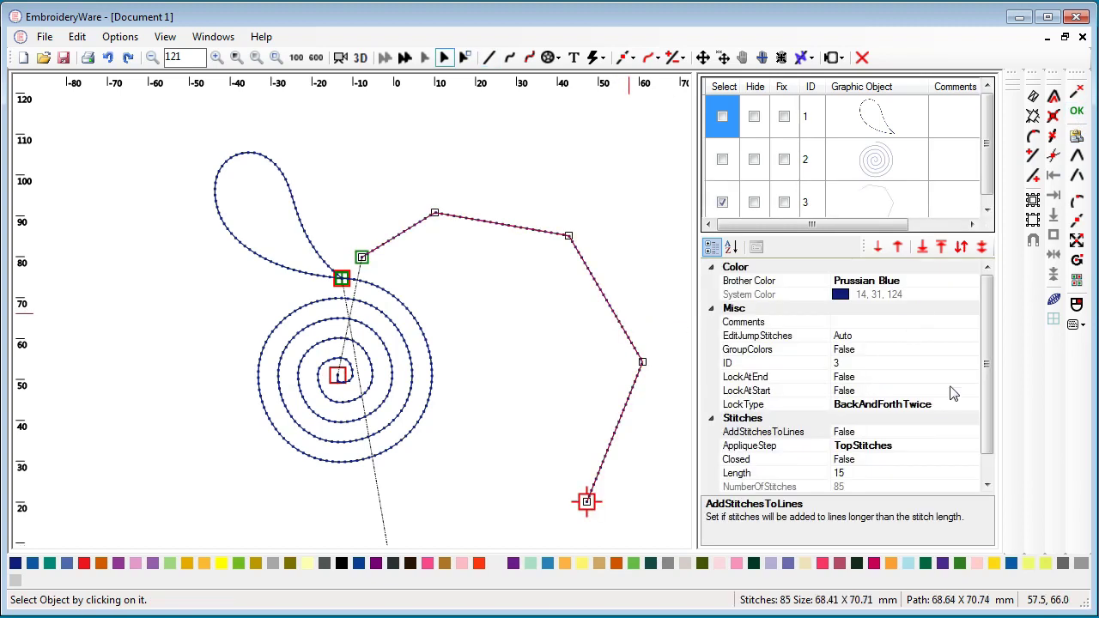
scroll(987, 354, "down", 1)
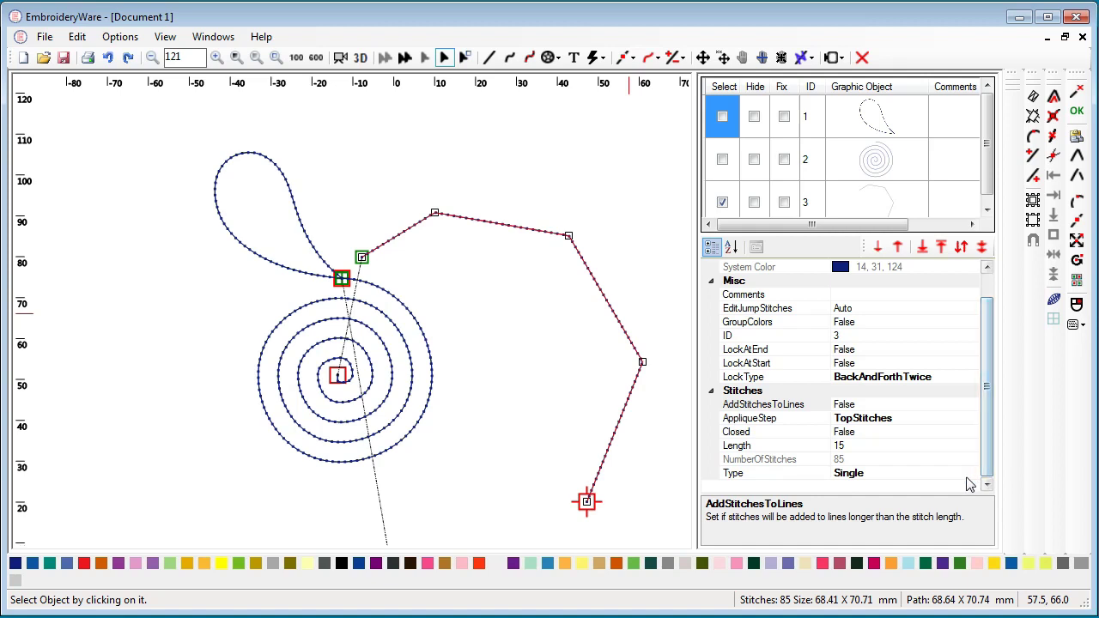
left_click(972, 473)
left_click(973, 474)
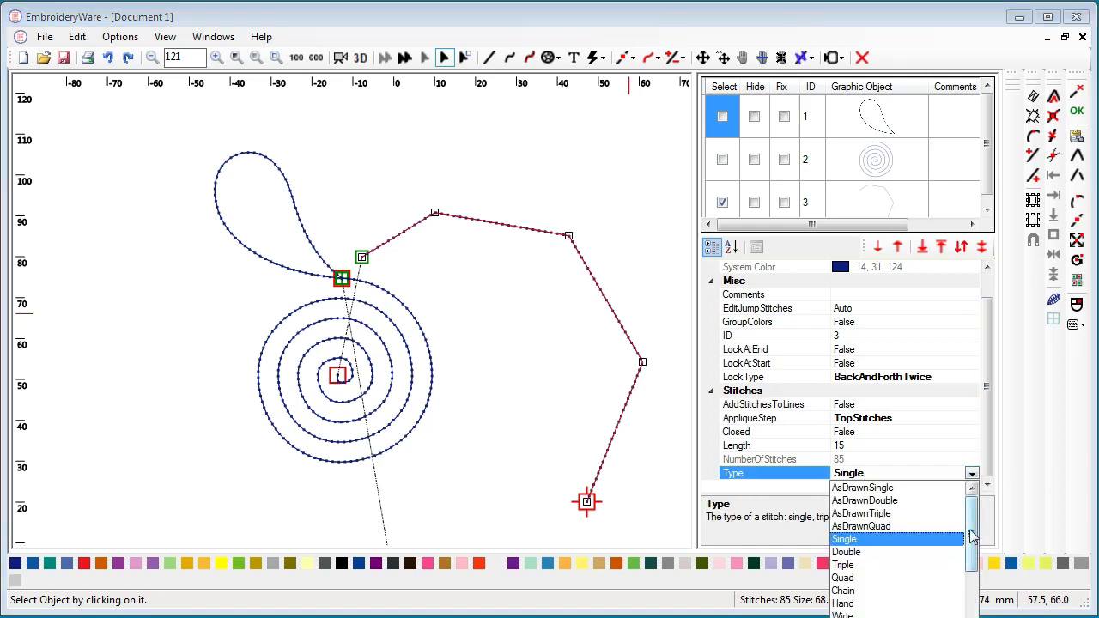
scroll(969, 541, "down", 4)
scroll(964, 512, "up", 5)
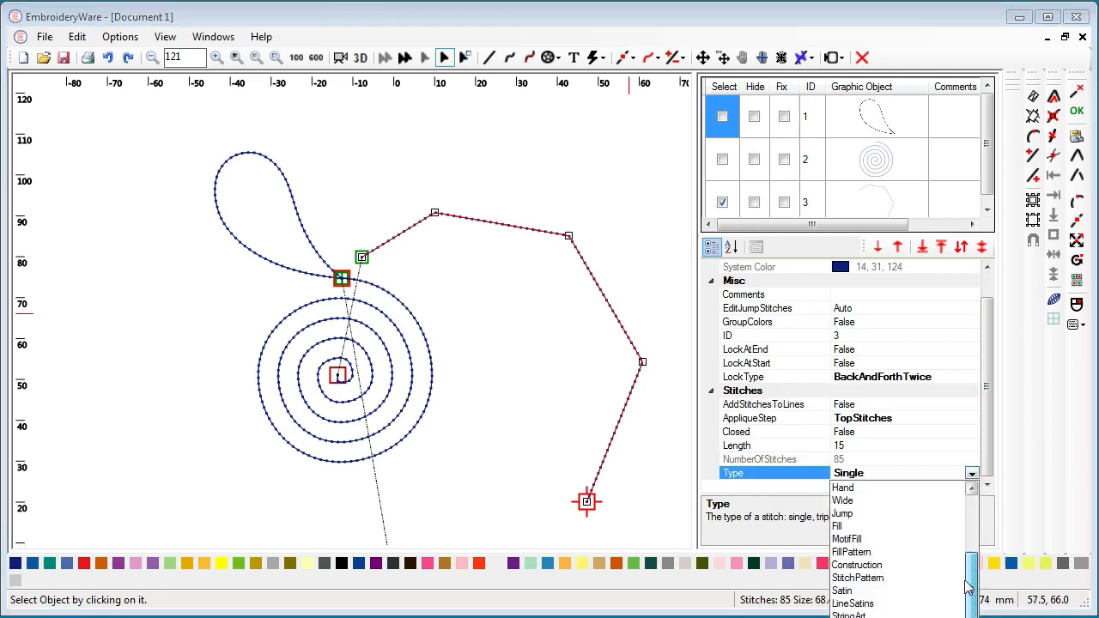
scroll(961, 513, "down", 4)
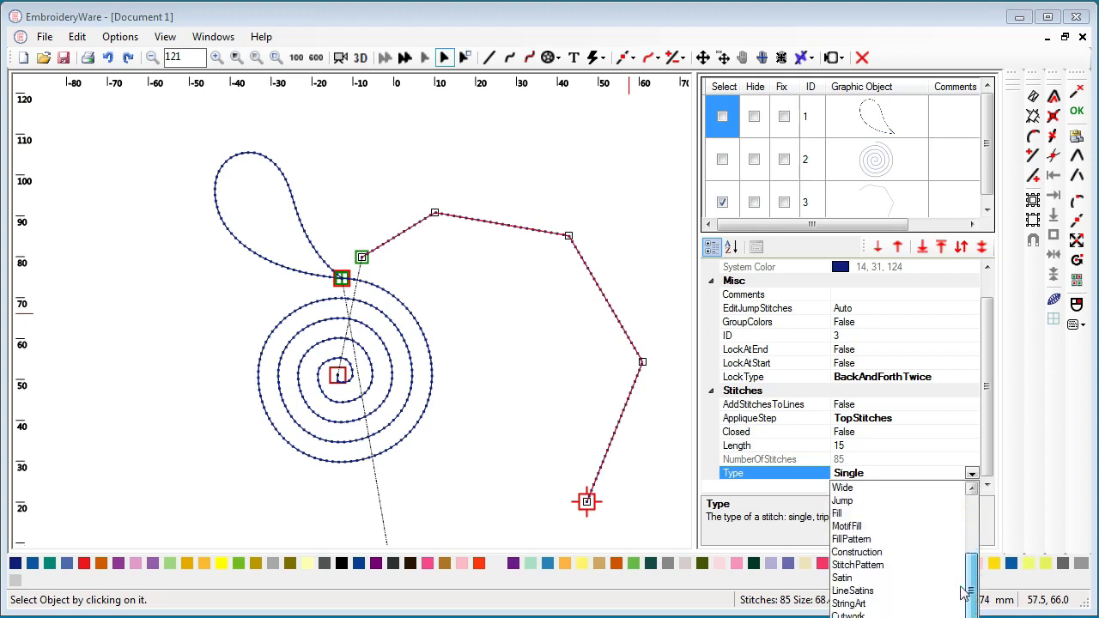
left_click(873, 553)
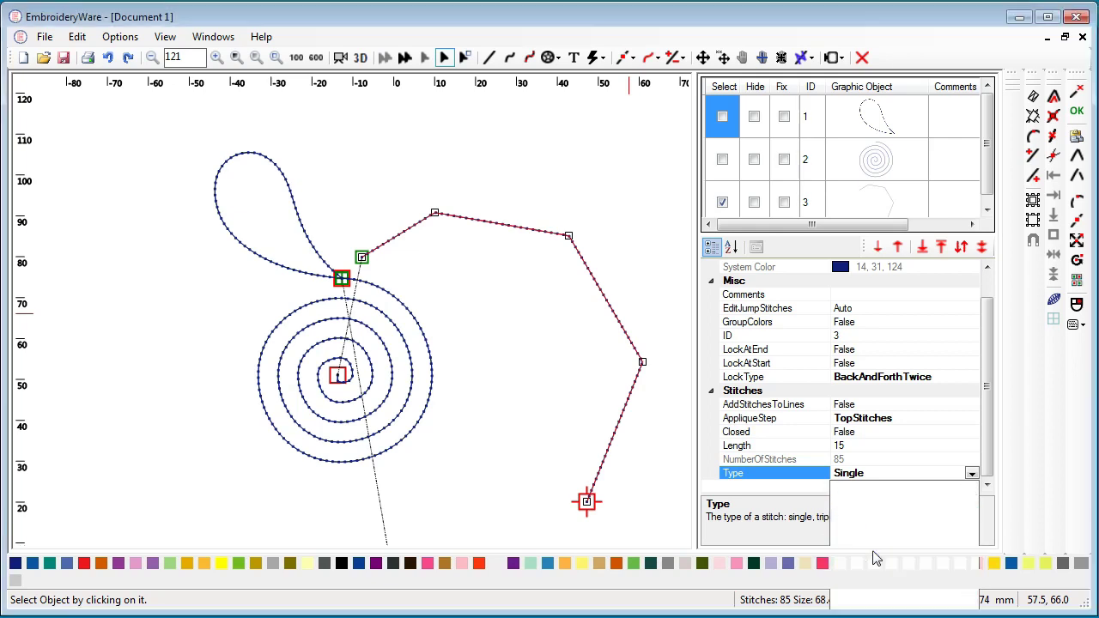
Step: Select the construction polyline, the spiral and the paisley together
left_click(722, 202)
left_click(984, 209)
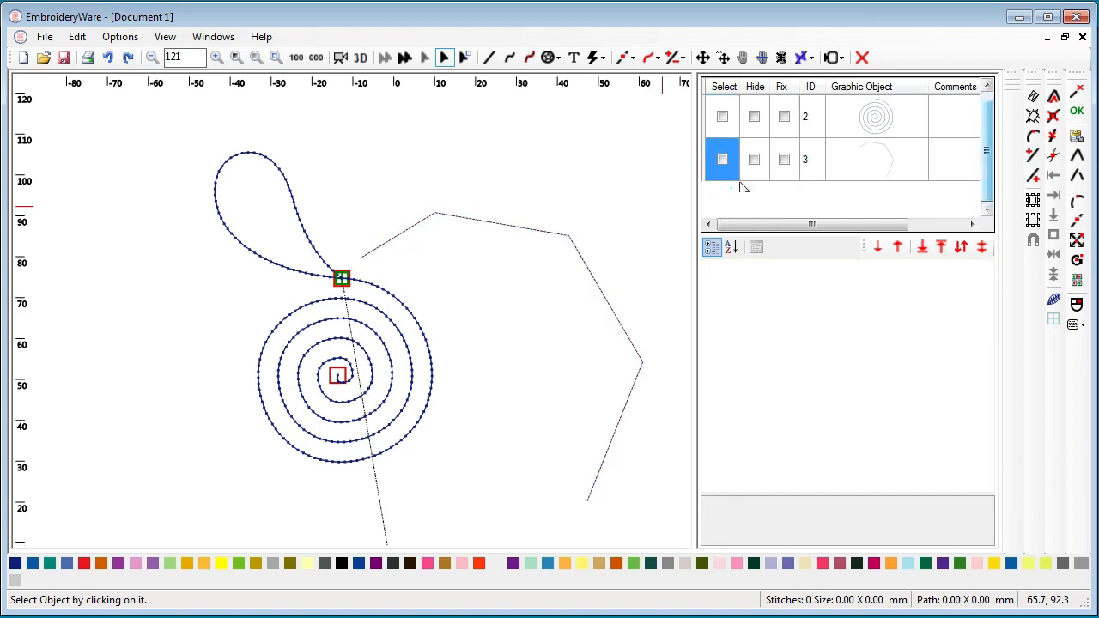
left_click(722, 159)
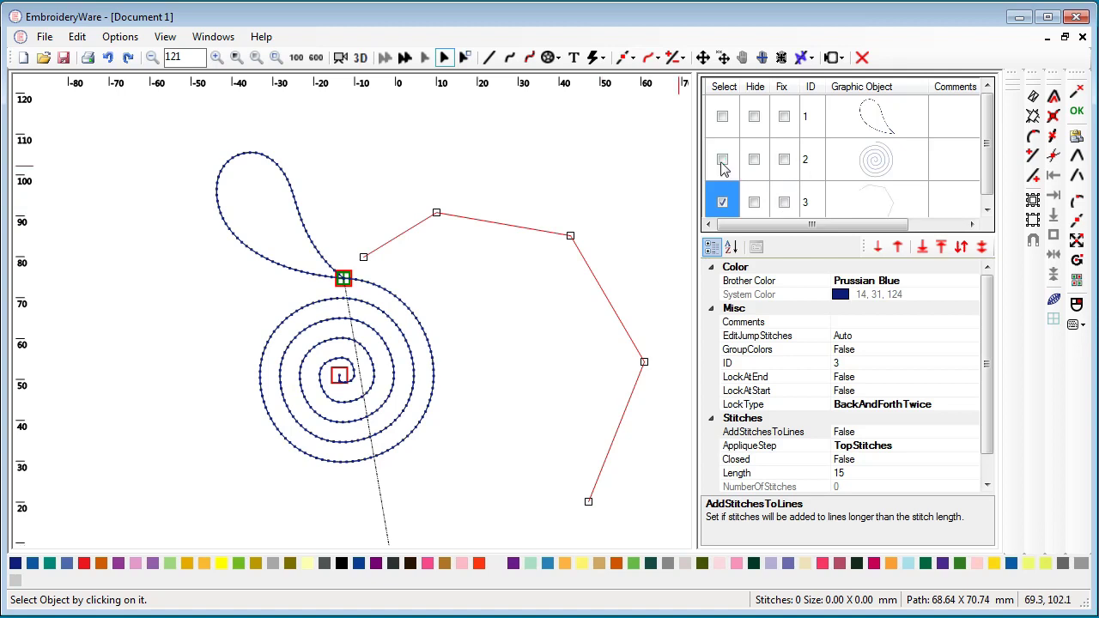
left_click(722, 160)
left_click(723, 118)
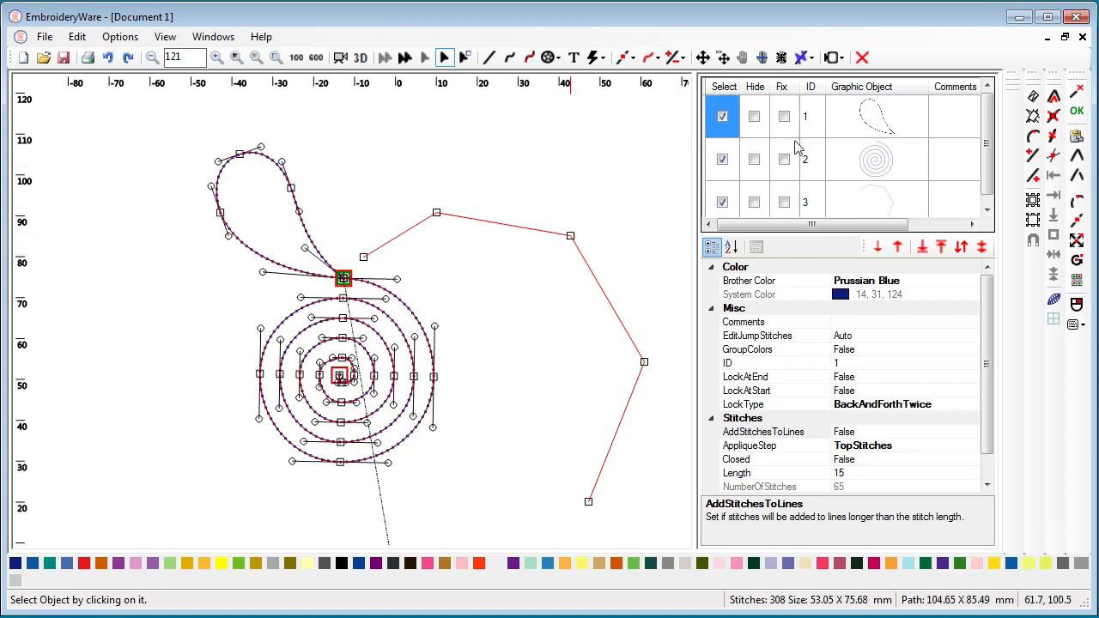
Step: Try to align the three selected curves in XY from the paisley–spiral joint to the construction polyline's third point
left_click(652, 57)
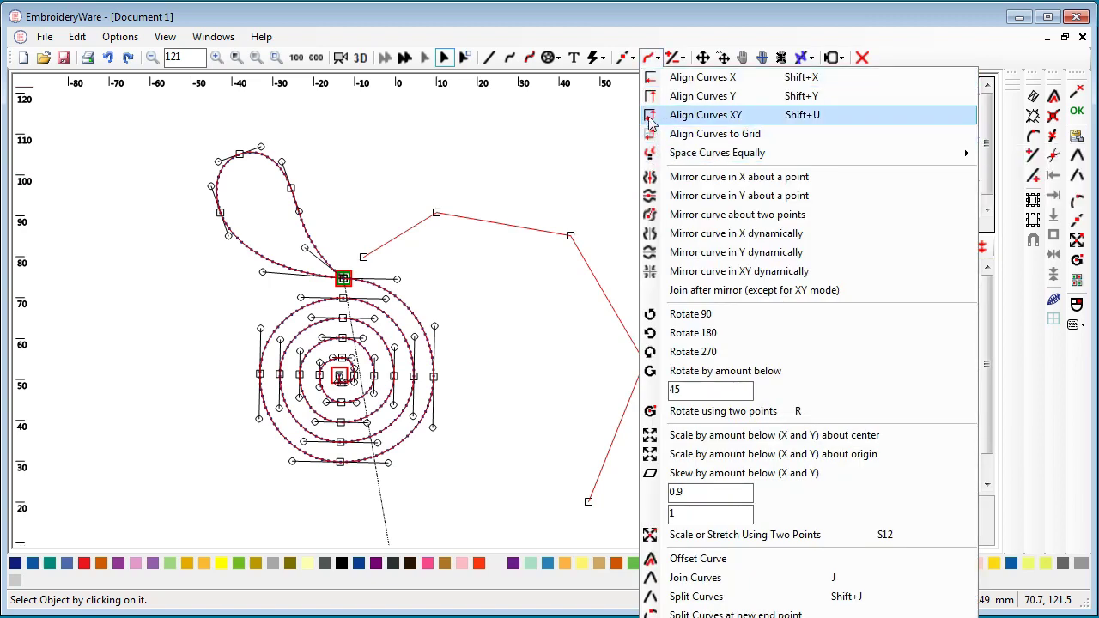
left_click(687, 114)
left_click(342, 279)
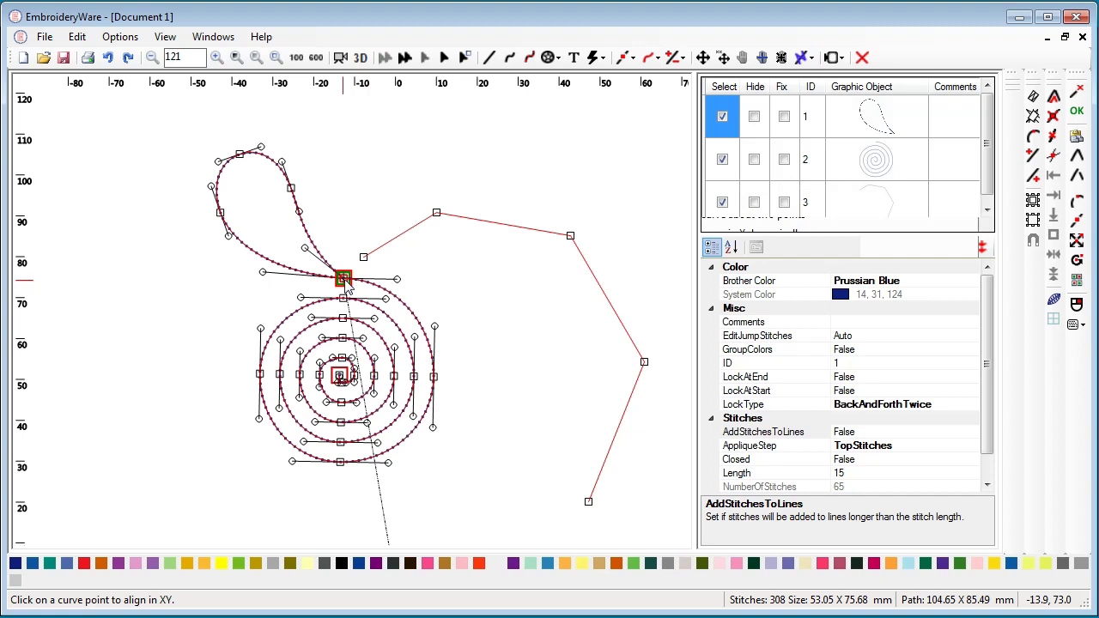
left_click(571, 236)
left_click_drag(294, 311, 589, 277)
Step: Deselect all curves, toggle the construction polyline's visibility off and on, and fix the polyline in place
left_click(728, 87)
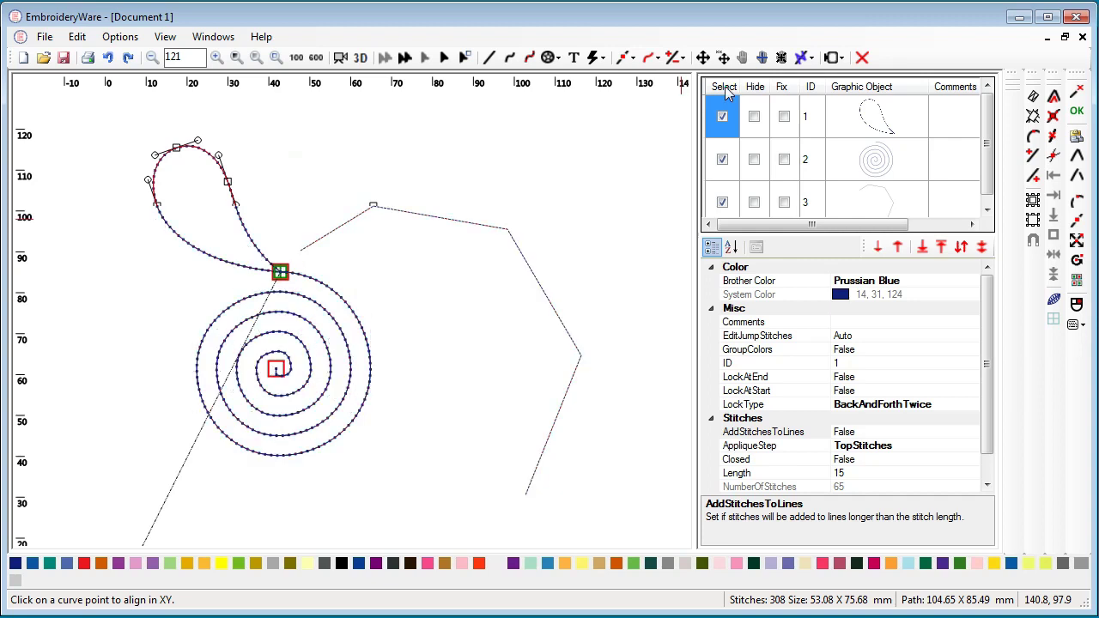
left_click(755, 203)
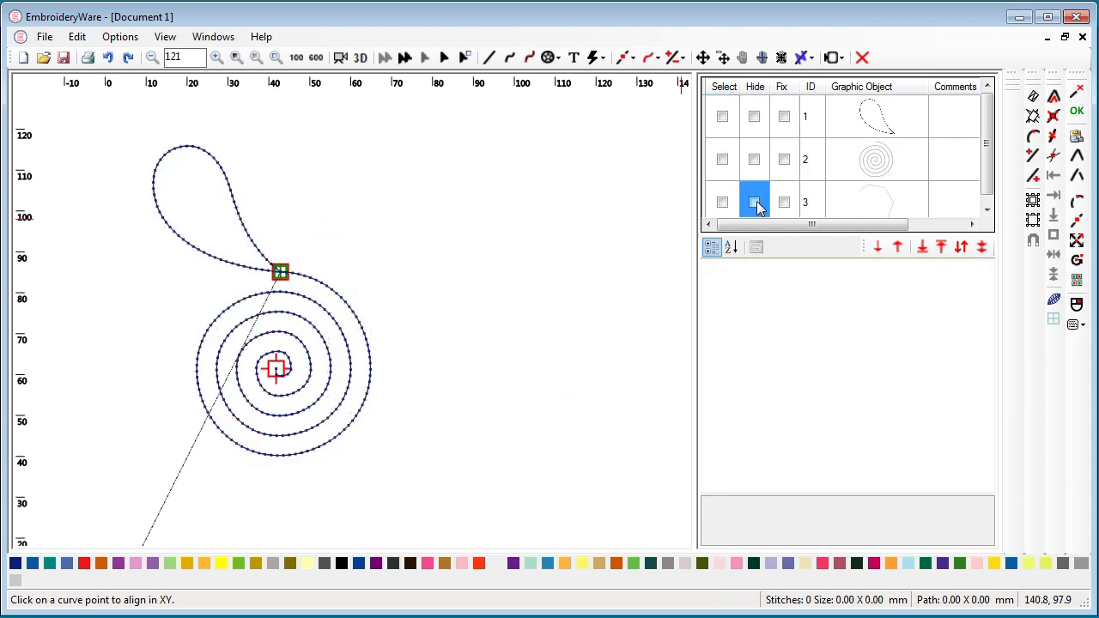
left_click(755, 204)
left_click(784, 202)
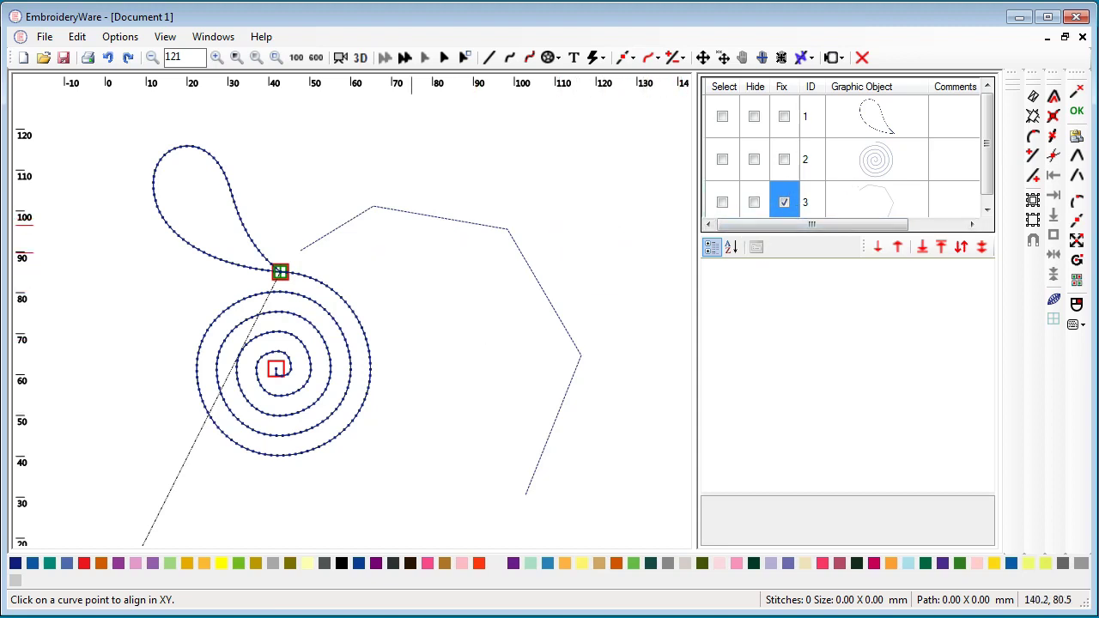
Step: Reselect all three curves and align the paisley–spiral joint in XY to the fixed construction polyline's third point
left_click(991, 193)
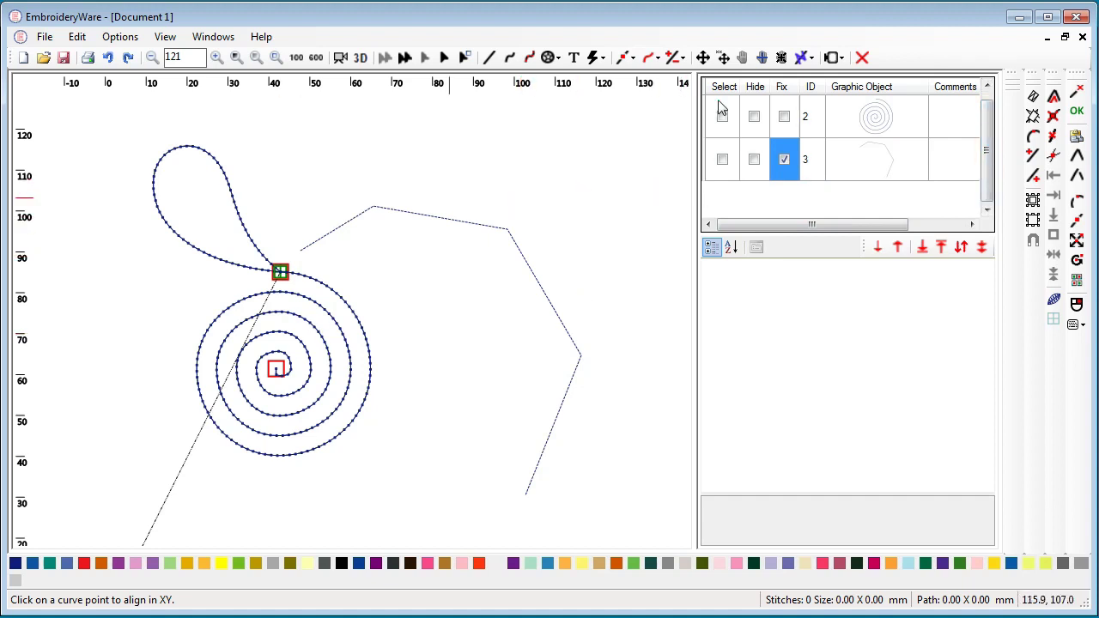
left_click(992, 109)
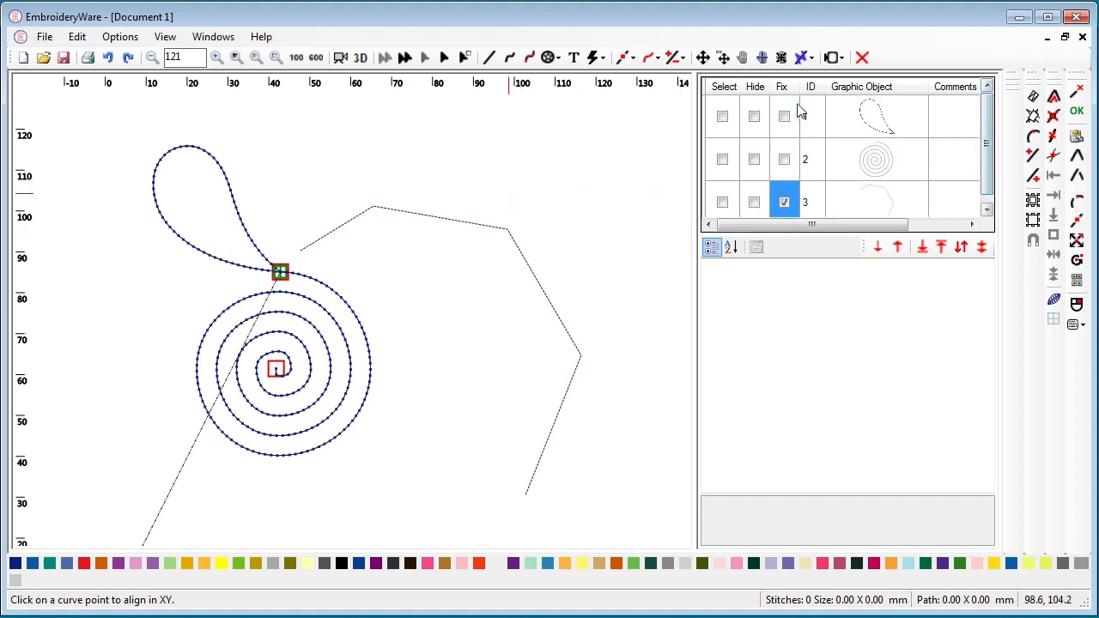
left_click(724, 90)
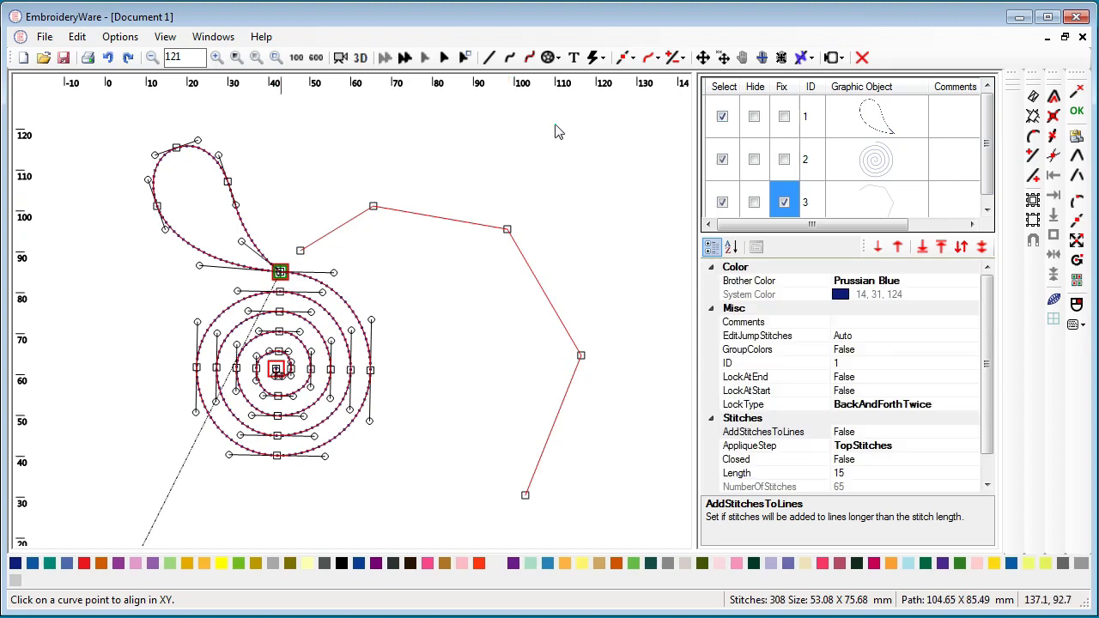
left_click(651, 59)
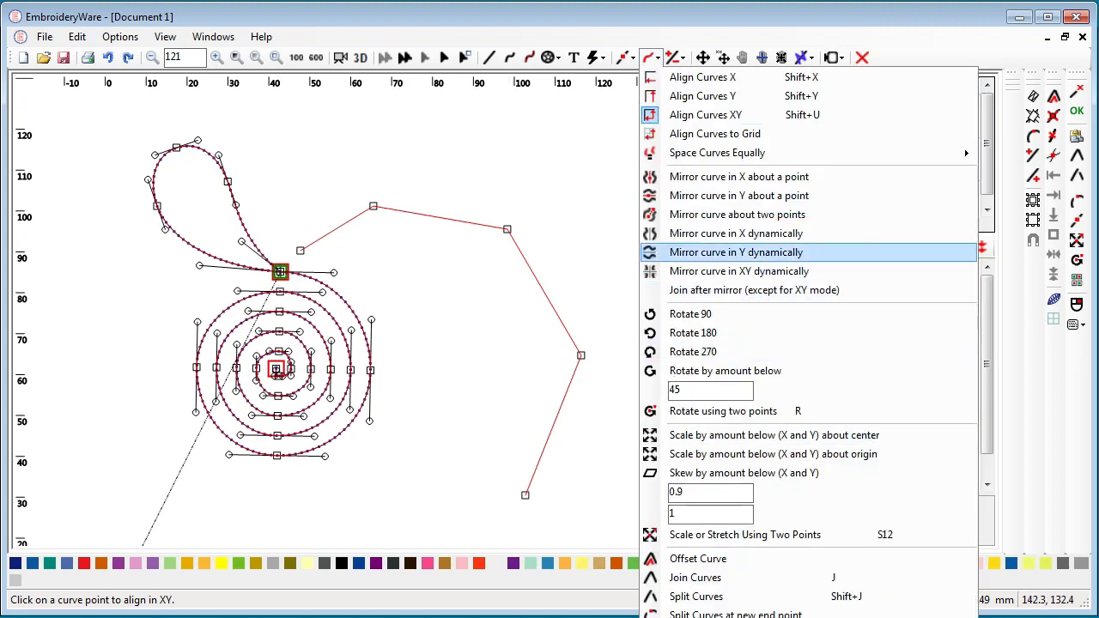
left_click(668, 117)
left_click(290, 273)
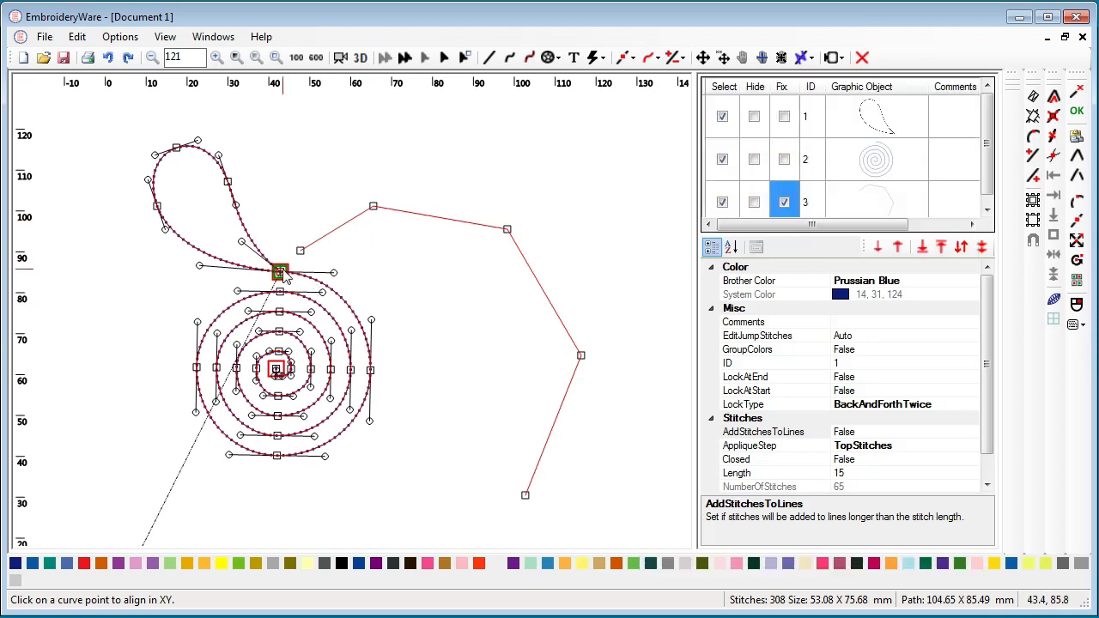
left_click(507, 230)
mouse_move(594, 173)
left_mouse_down()
mouse_move(564, 206)
mouse_move(577, 205)
left_mouse_up()
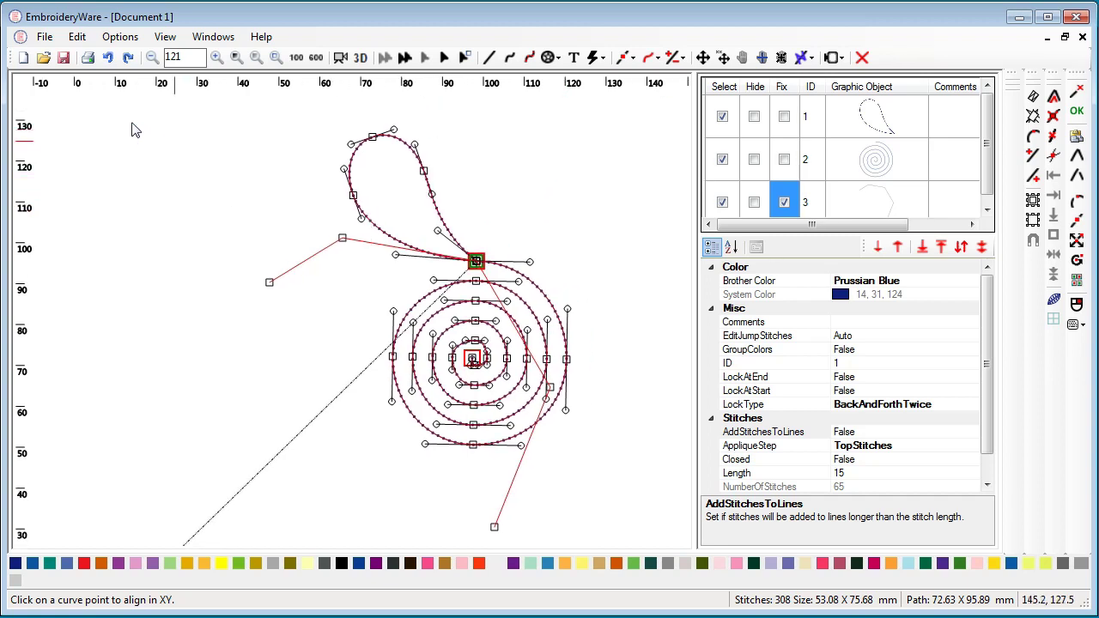
Step: Open the design's printout to check which curves are included, and close it again
left_click(42, 37)
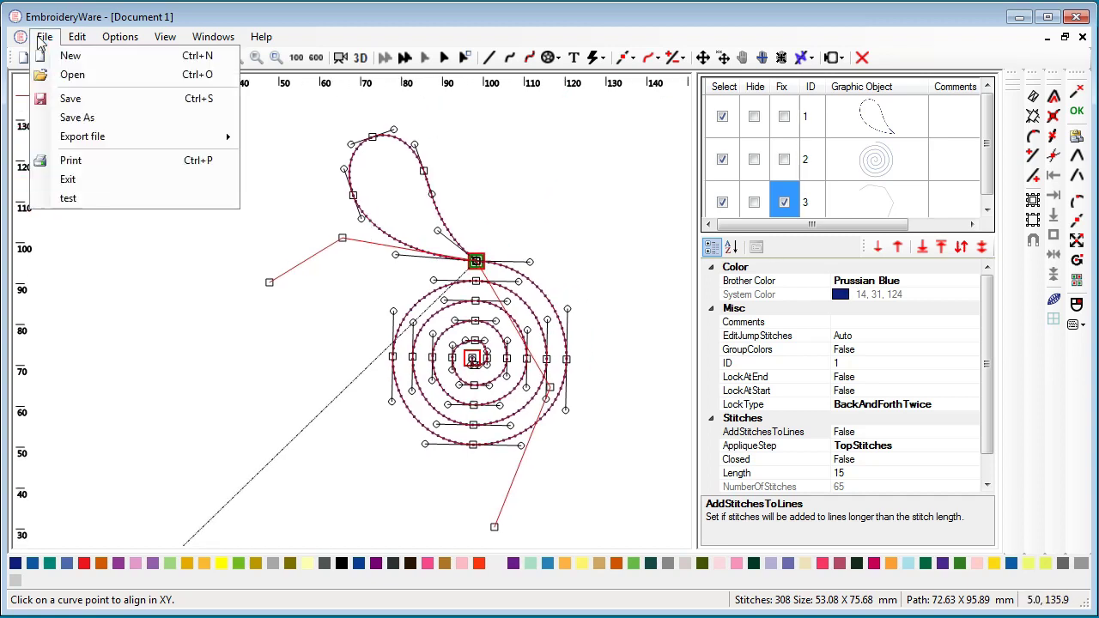
left_click(72, 162)
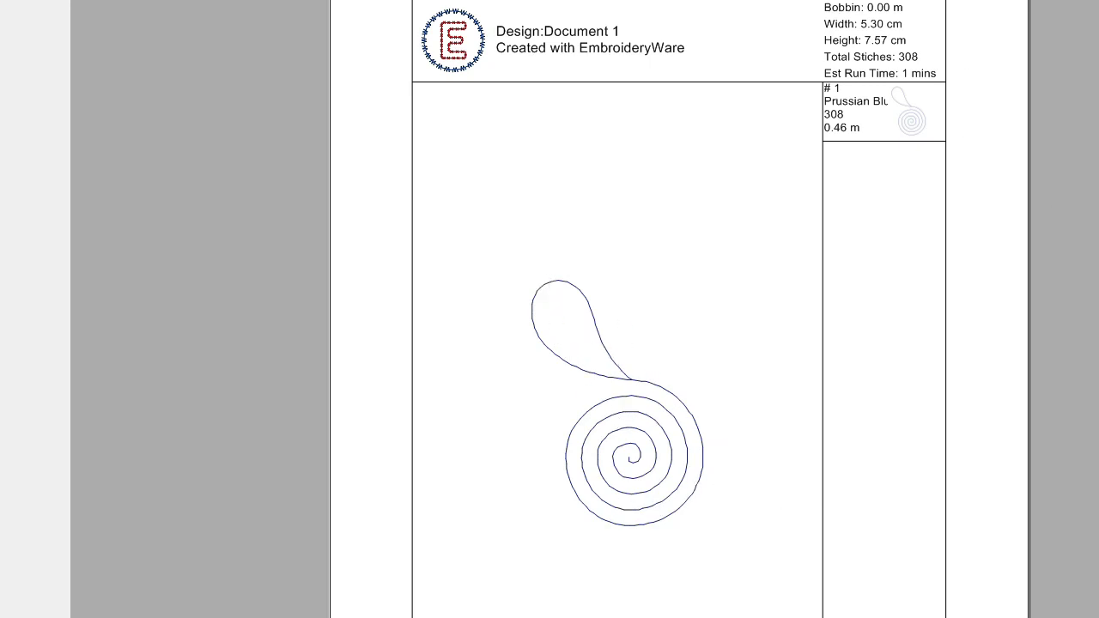
key("alt+F4")
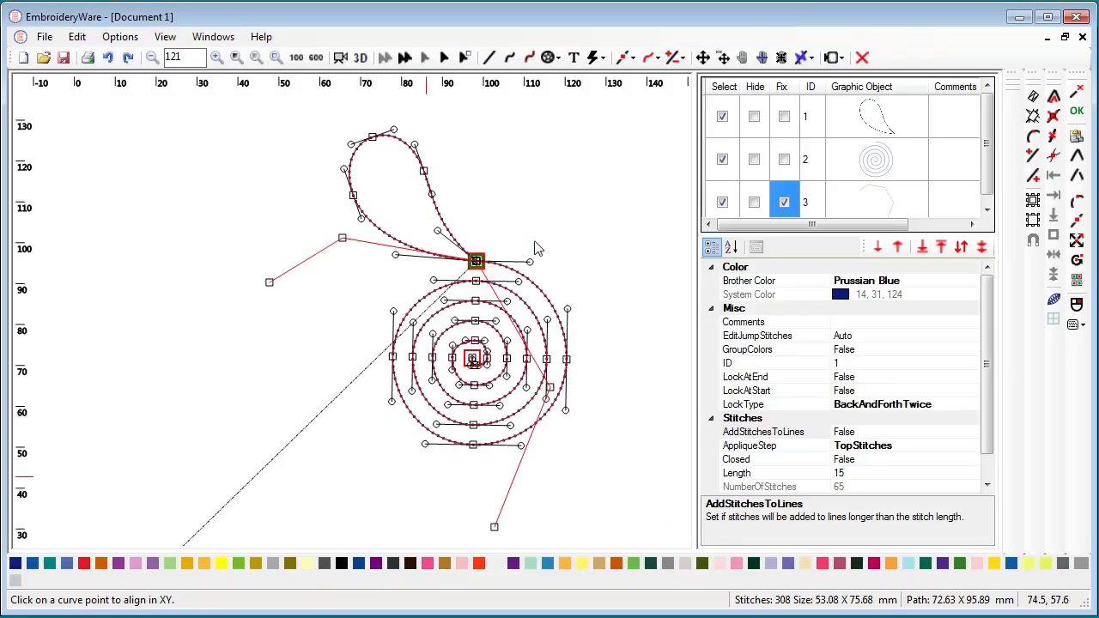
Step: Enlarge the object list, clear all selections and the fix, and delete the construction polyline
left_click_drag(801, 233, 739, 335)
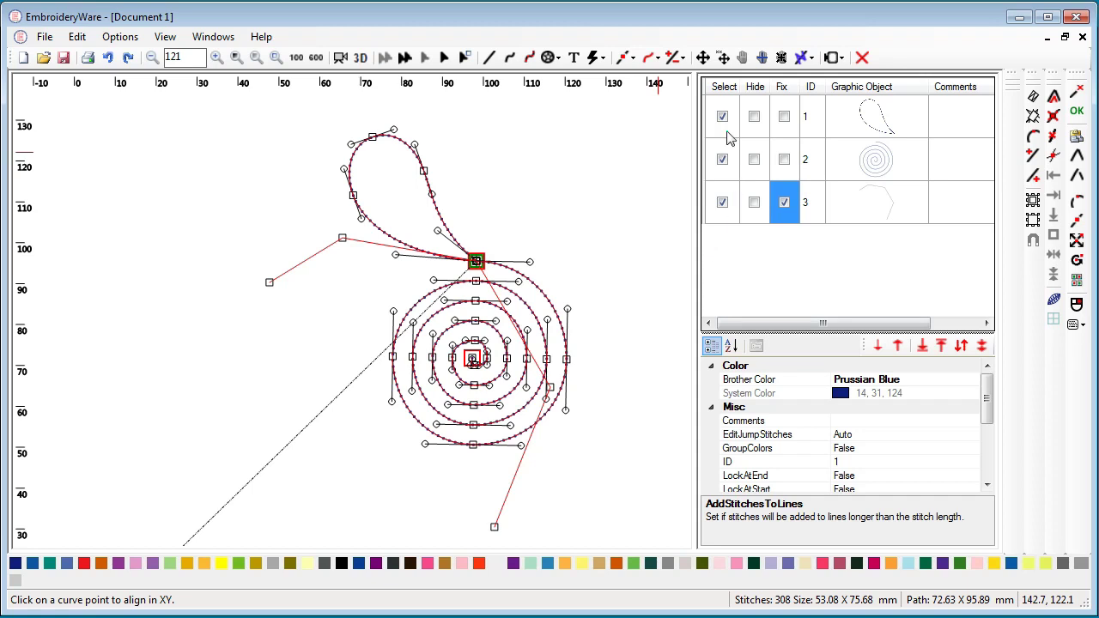
left_click(722, 89)
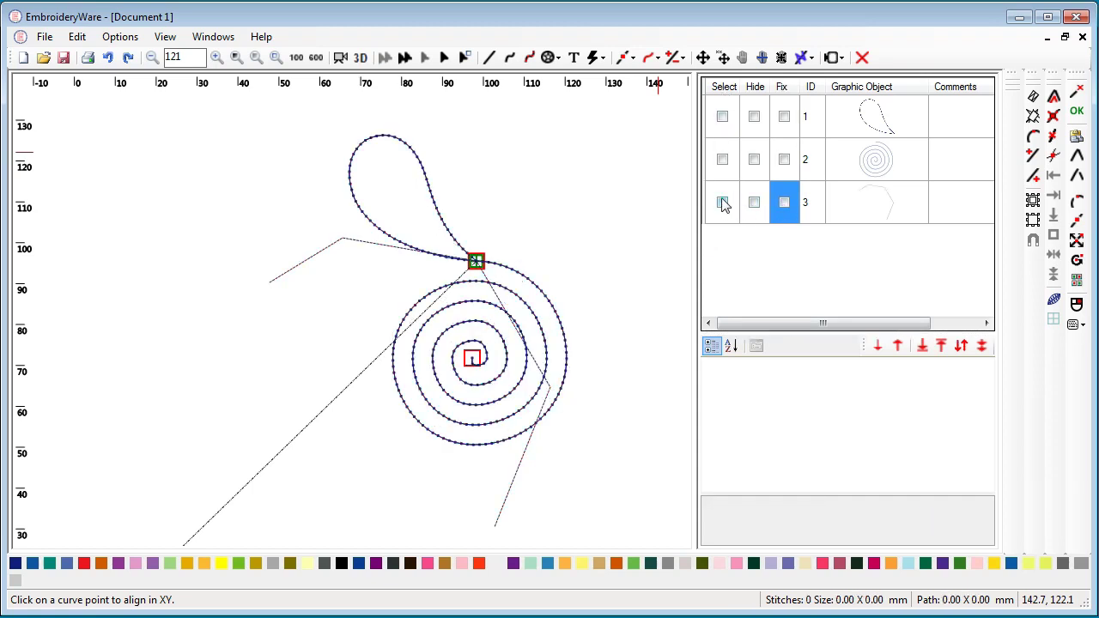
left_click(722, 203)
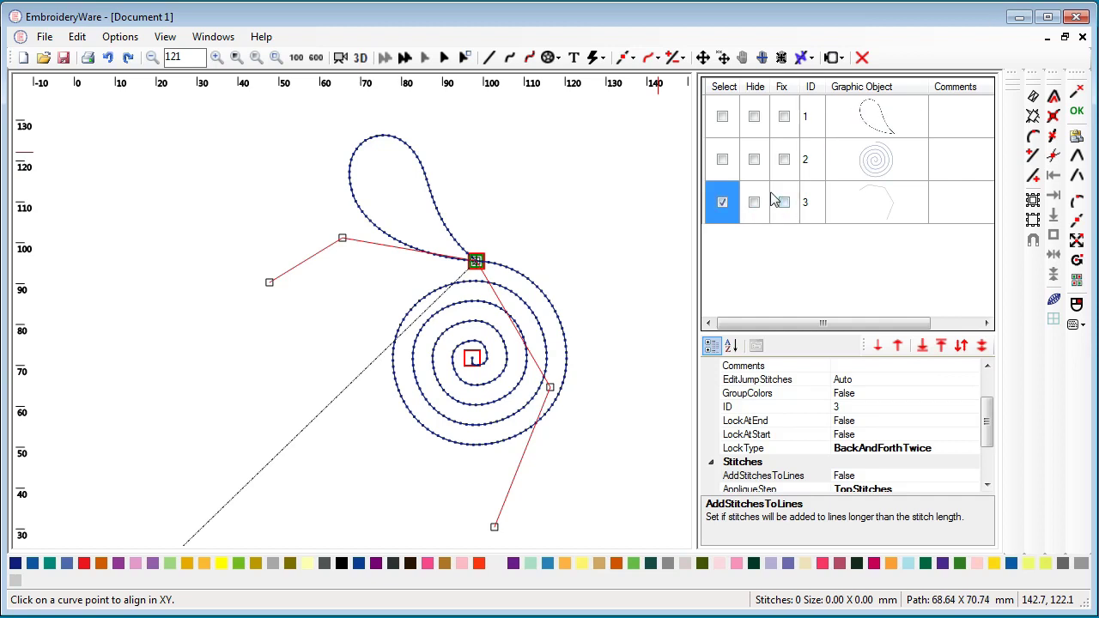
left_click(862, 57)
left_click(496, 324)
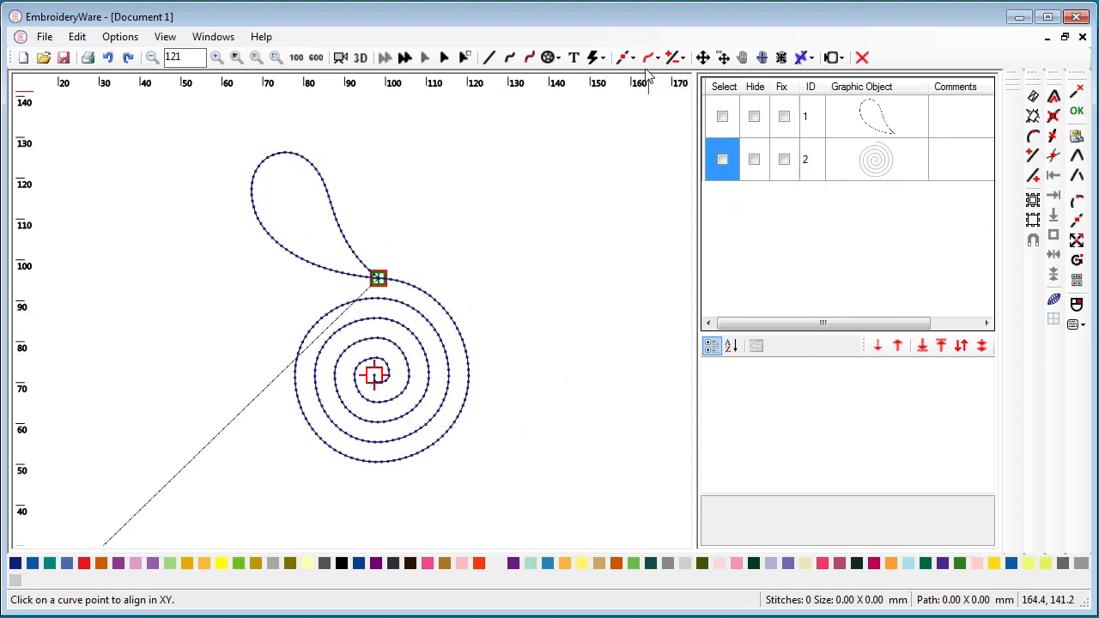
left_click(653, 58)
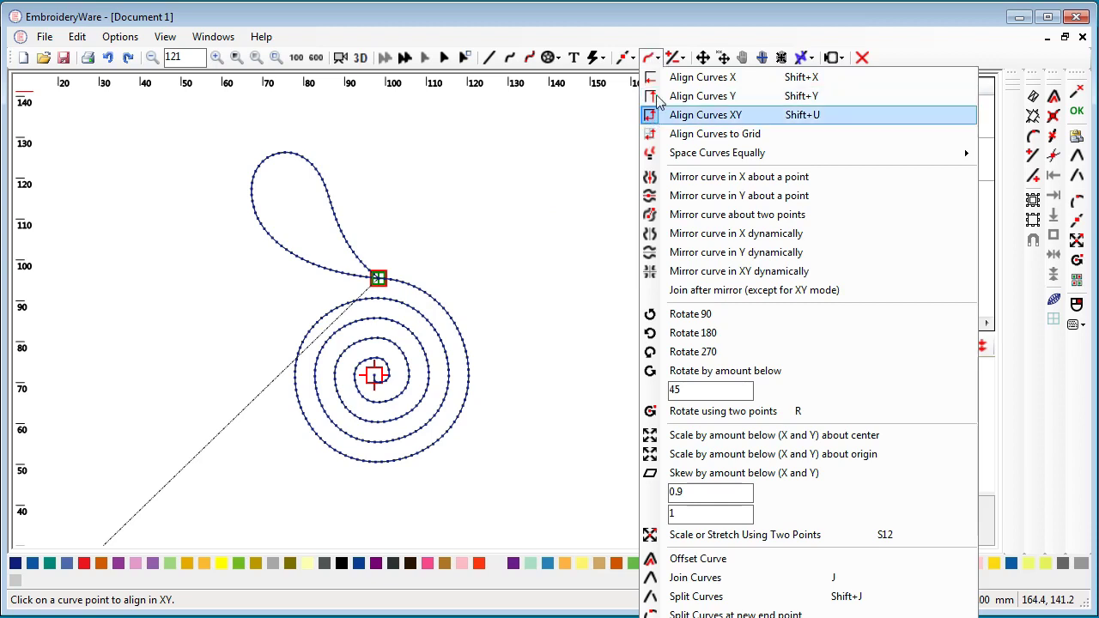
left_click(538, 222)
left_click(629, 57)
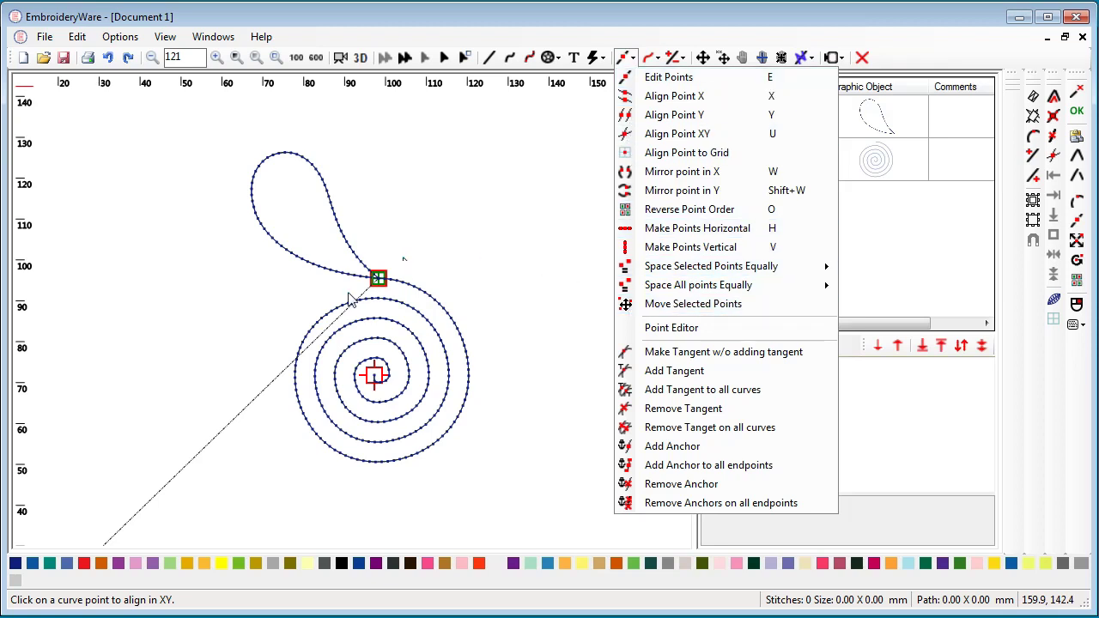
left_click(534, 193)
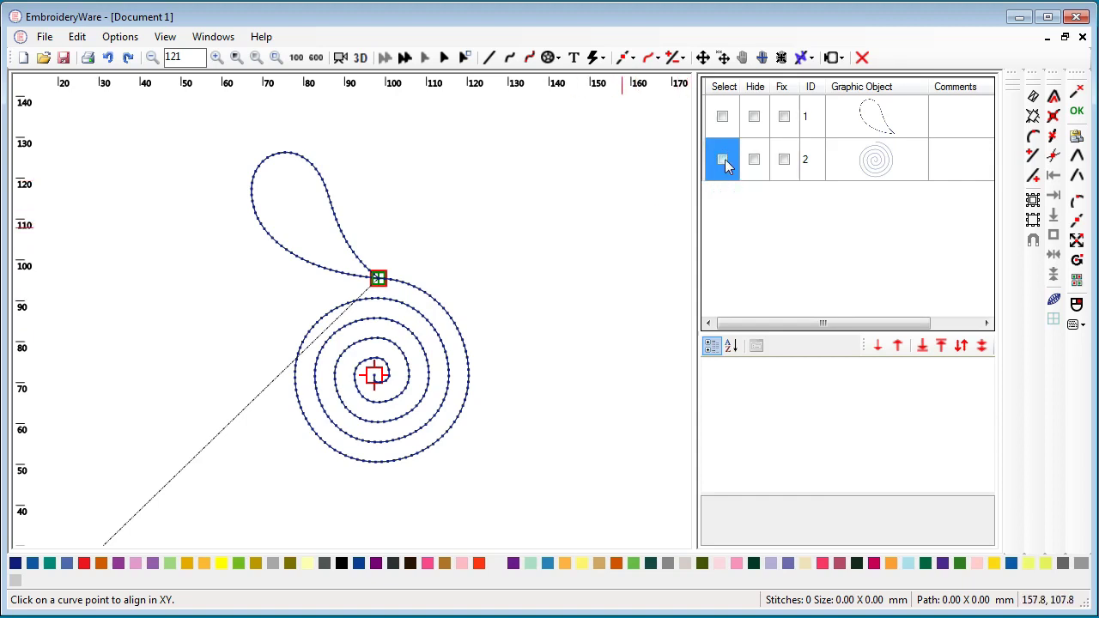
Step: Toggle the spiral's selection and fix on and off
left_click(723, 162)
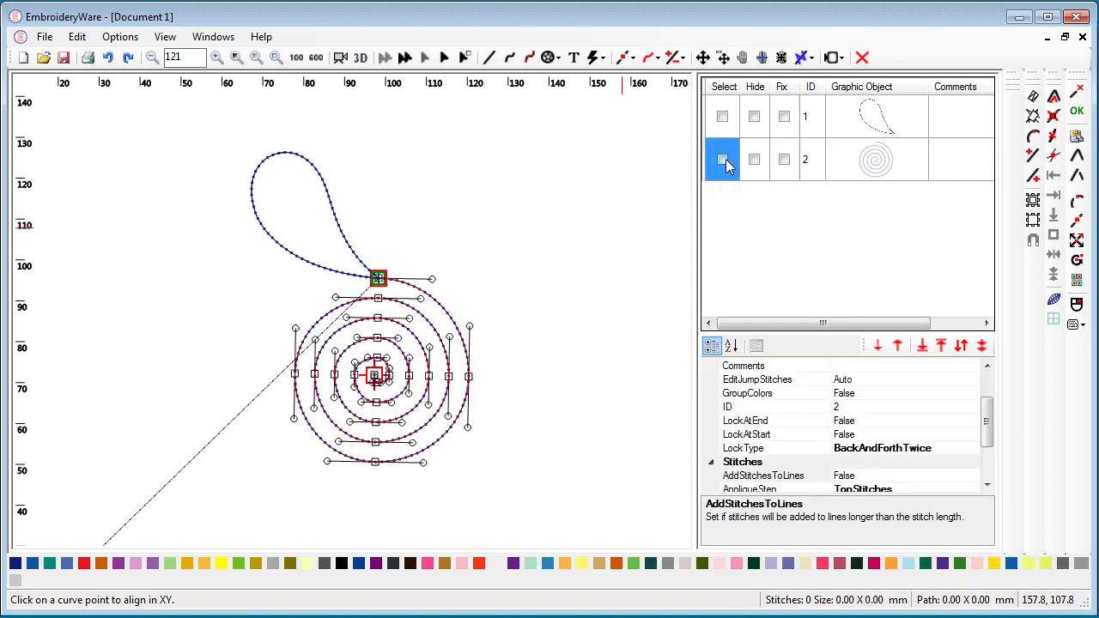
left_click(785, 159)
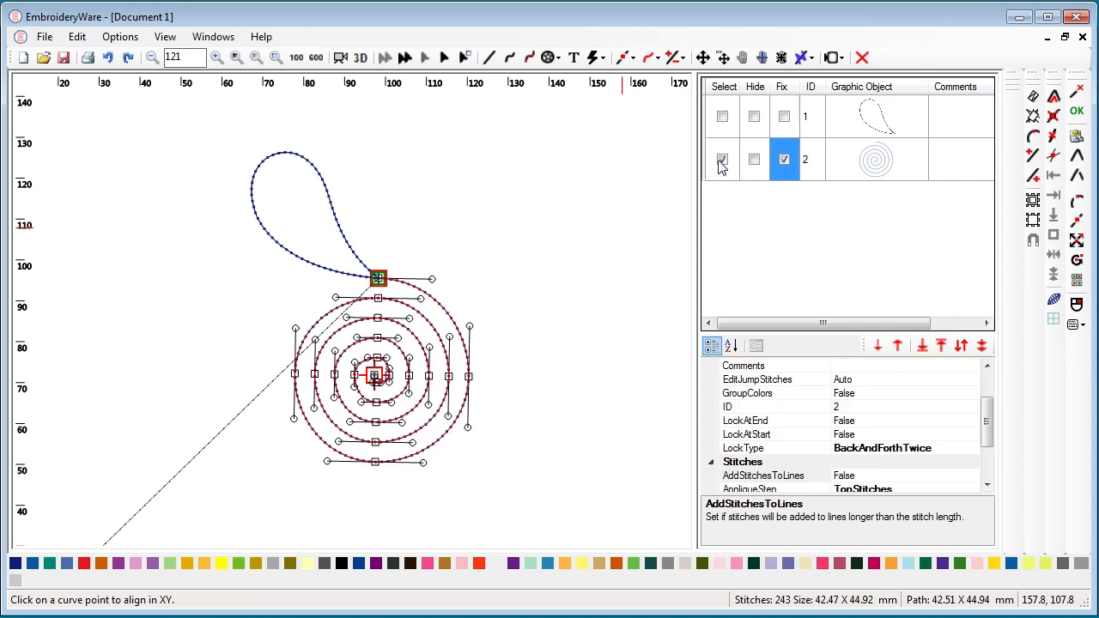
left_click(721, 160)
left_click(785, 160)
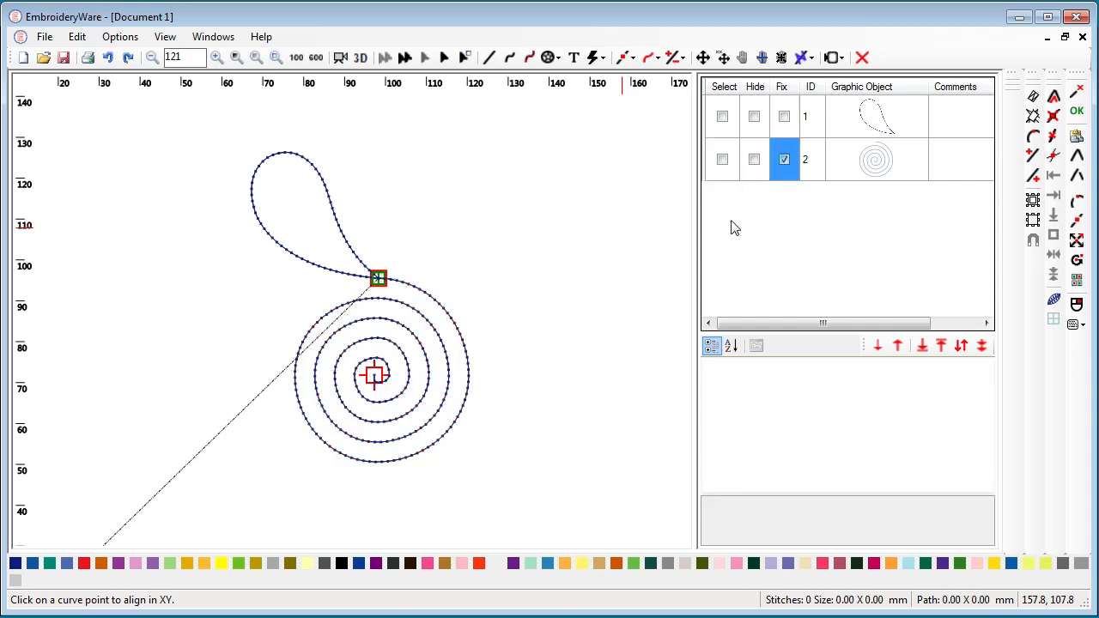
Step: Select the paisley and the spiral and rotate both 90 degrees about their shared joint point
left_click(684, 58)
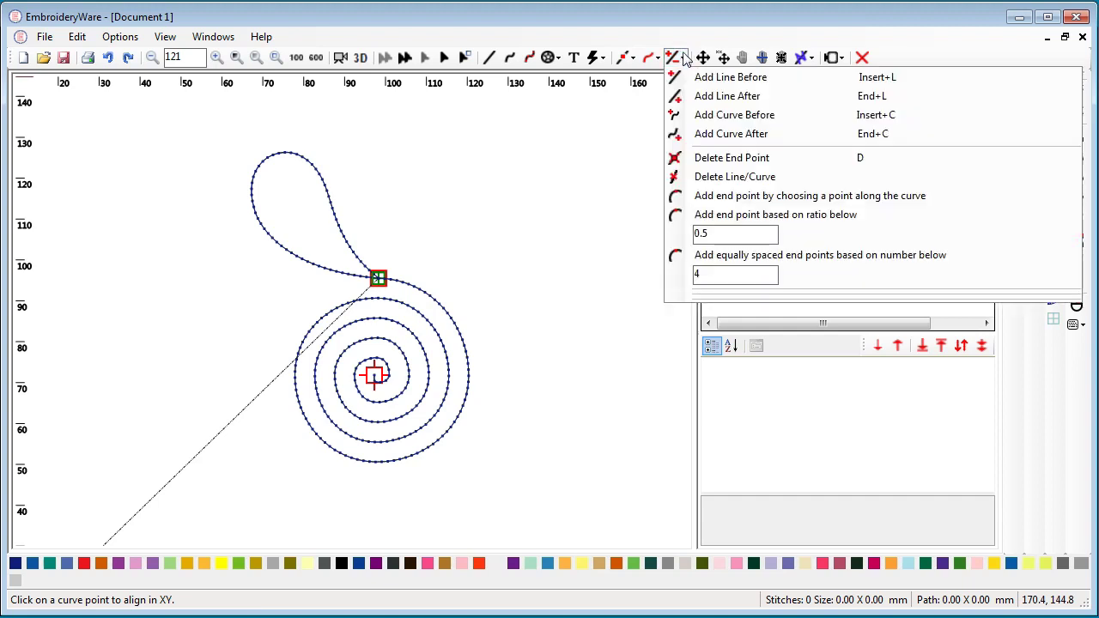
left_click(658, 57)
left_click(659, 58)
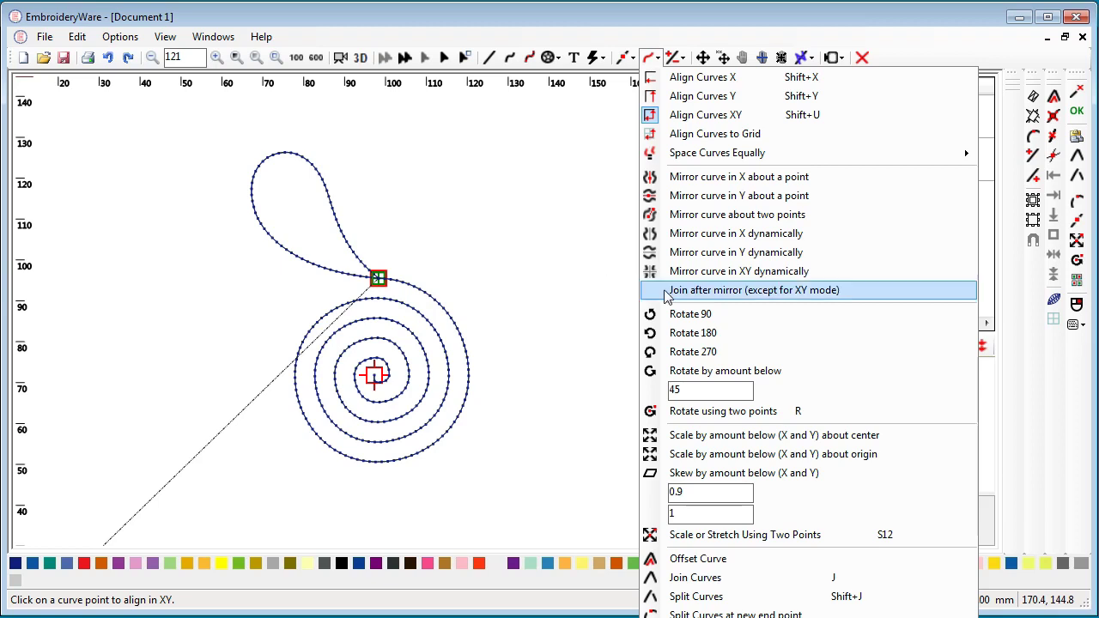
left_click(658, 314)
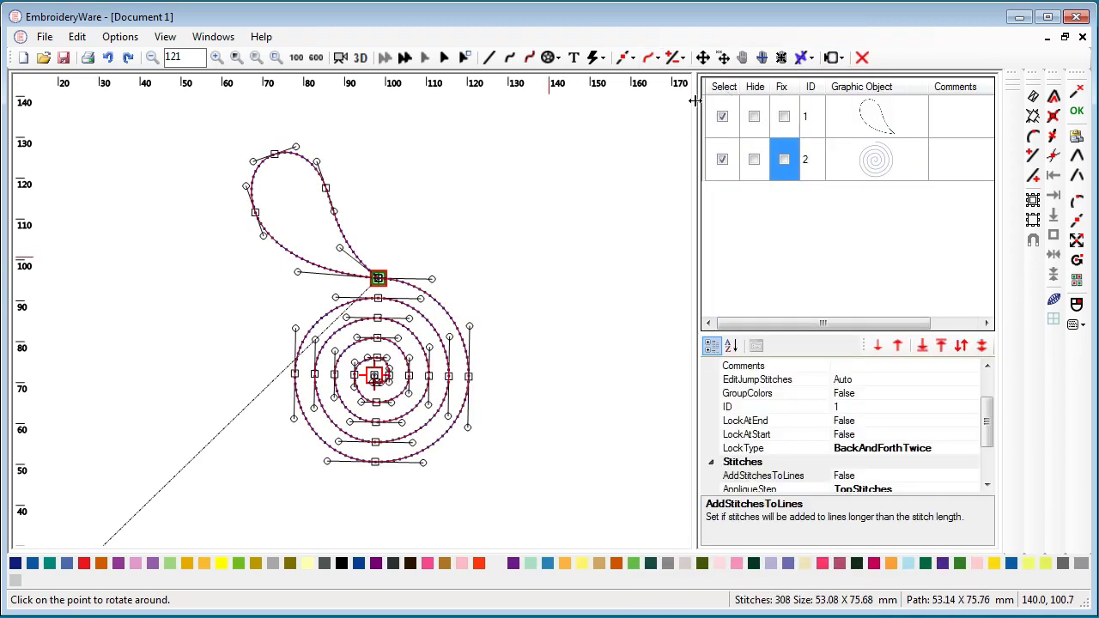
left_click(659, 57)
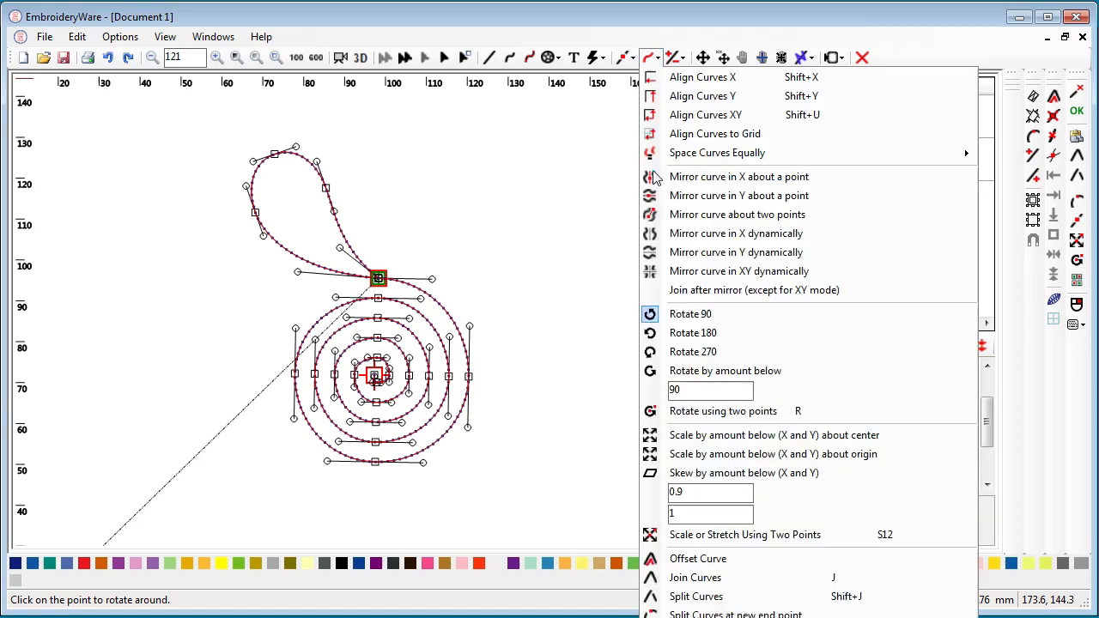
left_click(658, 314)
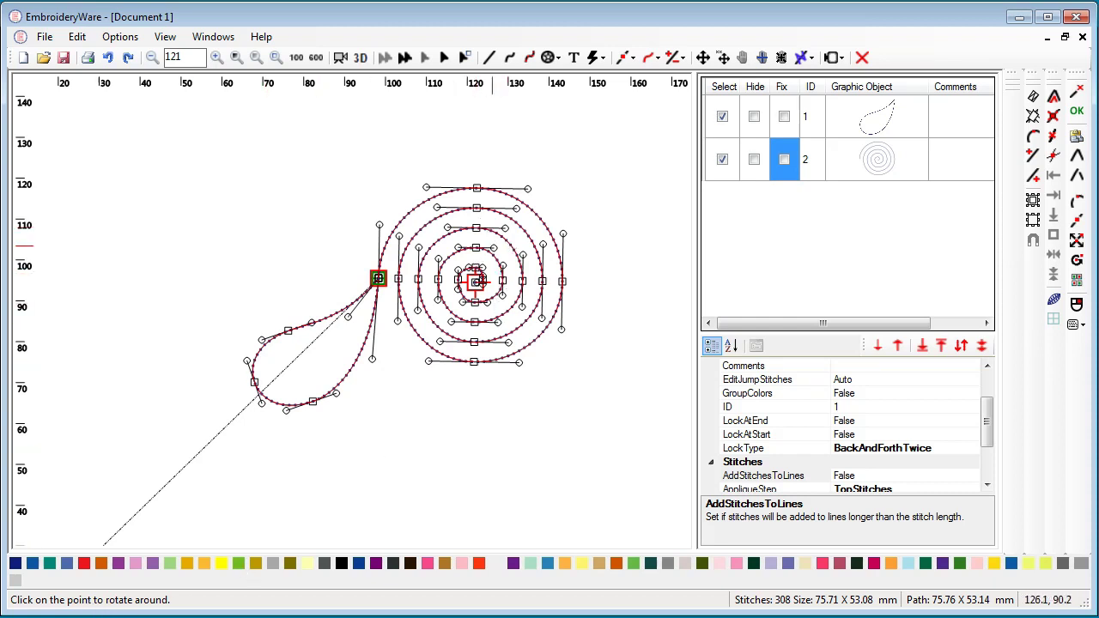
Step: Rotate the paisley and spiral repeatedly by 90 degrees about the uppermost curve point on the spiral's outer ring
left_click(479, 195)
left_click(480, 195)
left_click(480, 196)
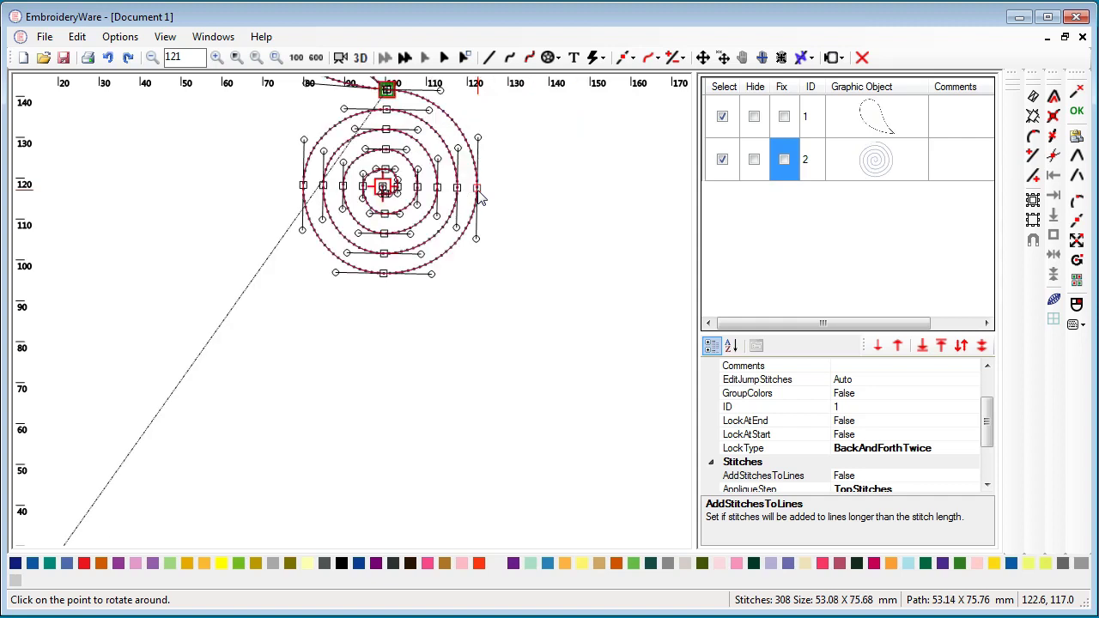
left_click(479, 194)
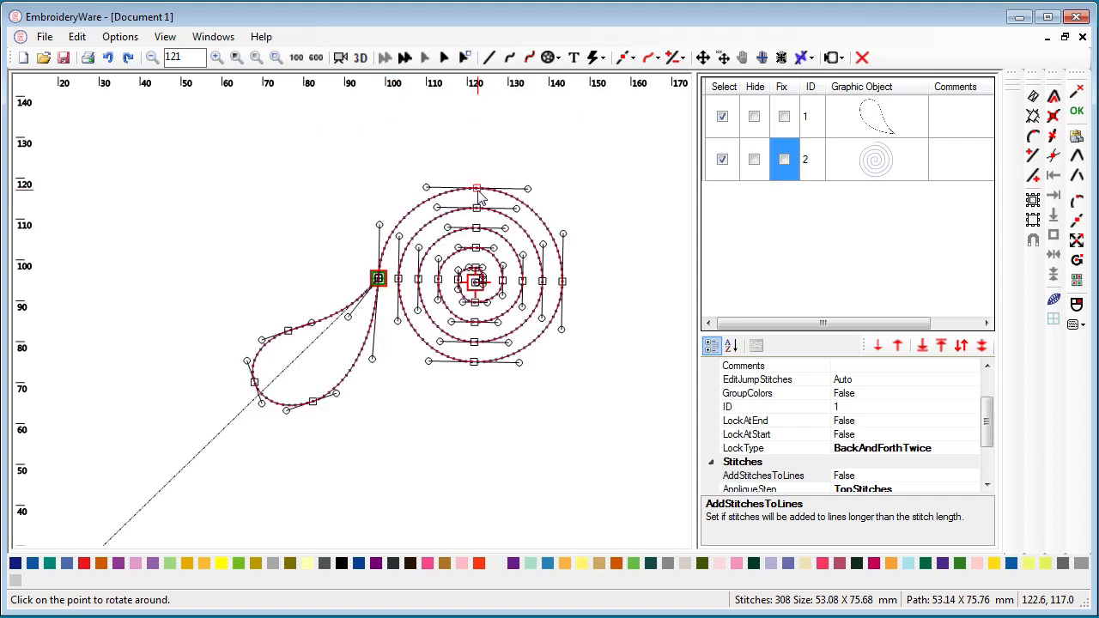
left_click(476, 287)
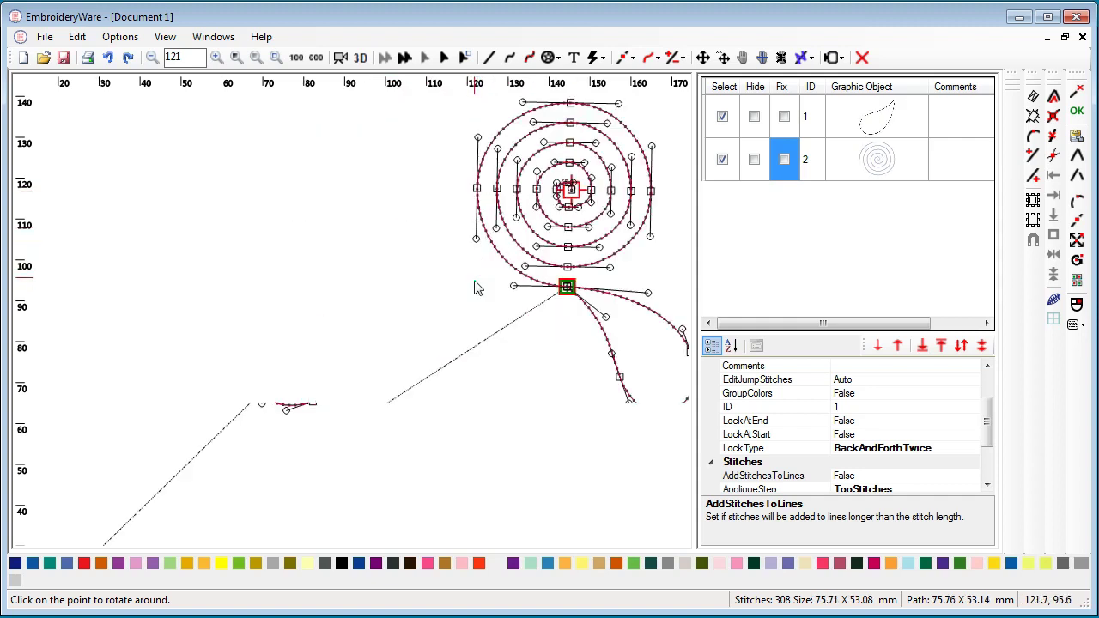
Step: Rotate the paisley and spiral repeatedly by 90 degrees about the spiral's innermost curve point
left_click(572, 190)
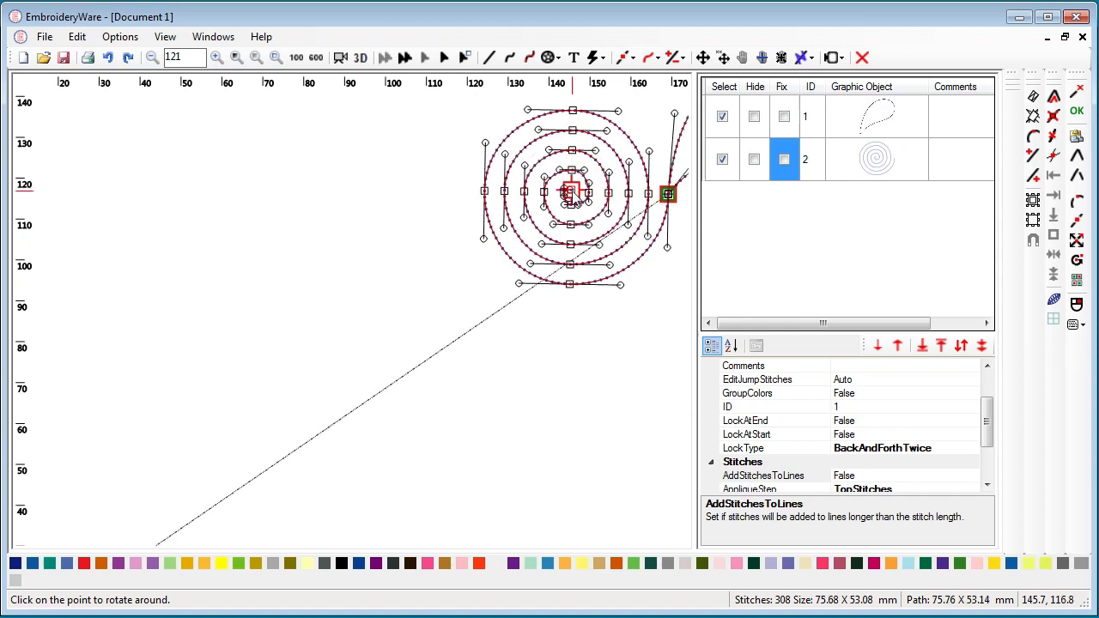
left_click(572, 193)
left_click(572, 192)
left_click_drag(550, 270, 440, 402)
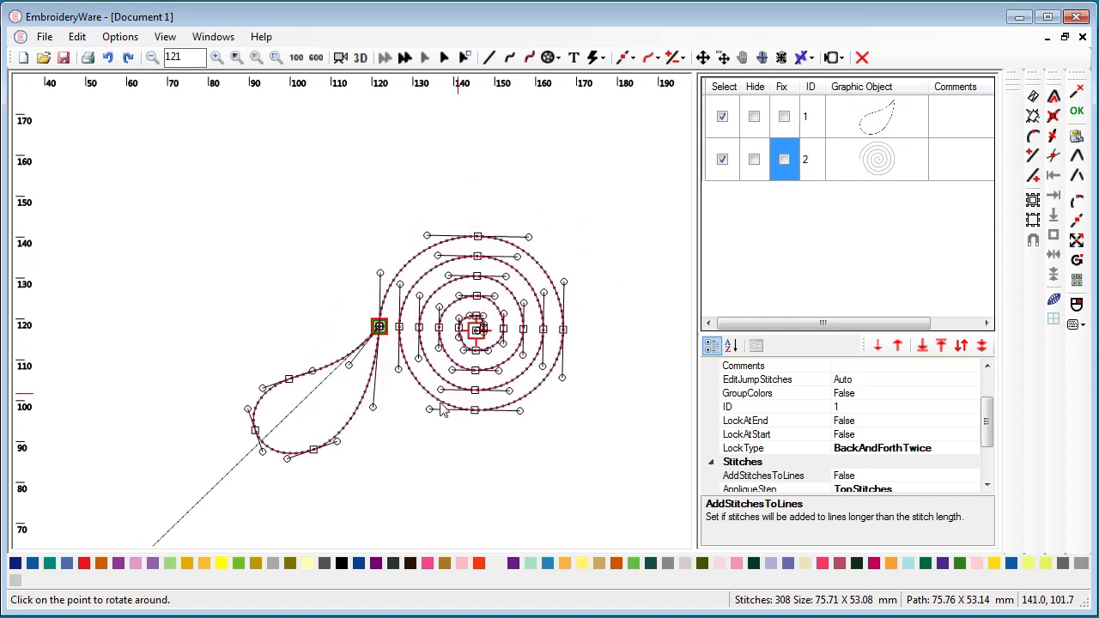
Step: Rotate the paisley and spiral repeatedly by 90 degrees about a curve point on the paisley's rounded end
left_click(255, 434)
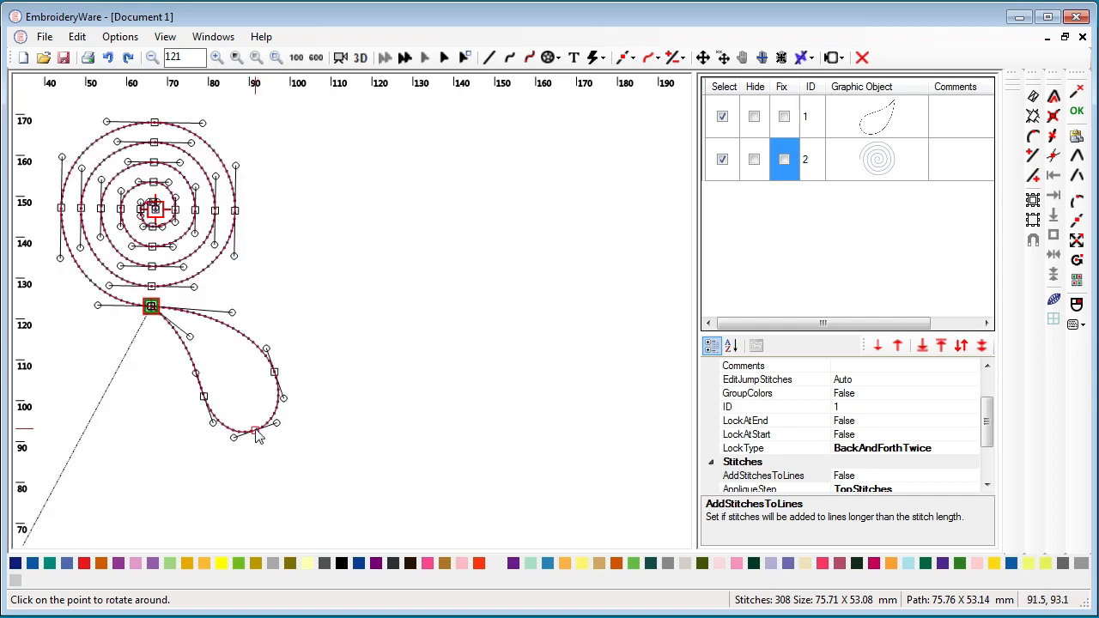
left_click(256, 434)
left_click(257, 435)
left_click(258, 435)
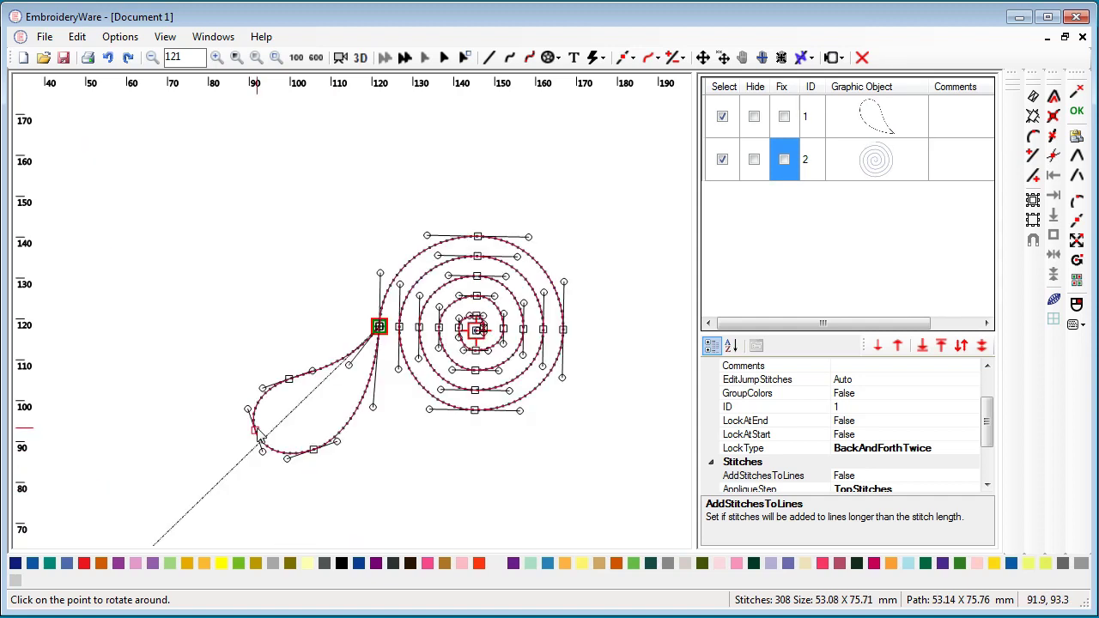
left_click_drag(532, 385, 517, 336)
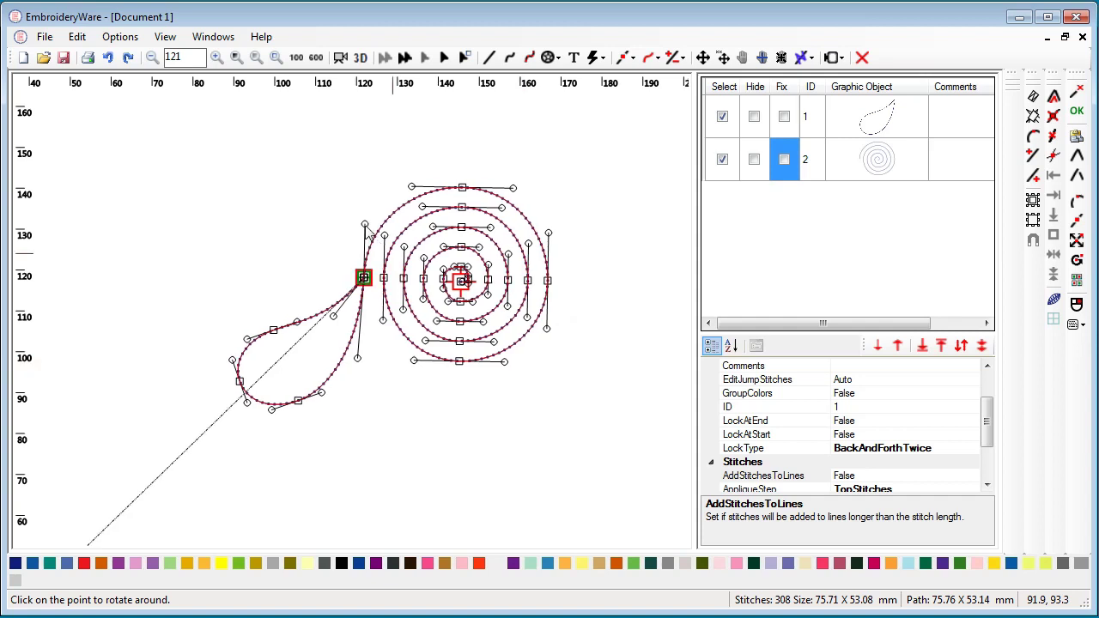
Step: Rotate the paisley and spiral repeatedly by 90 degrees about the control point extending from their shared joint
left_click(365, 225)
left_click(365, 225)
left_click(365, 225)
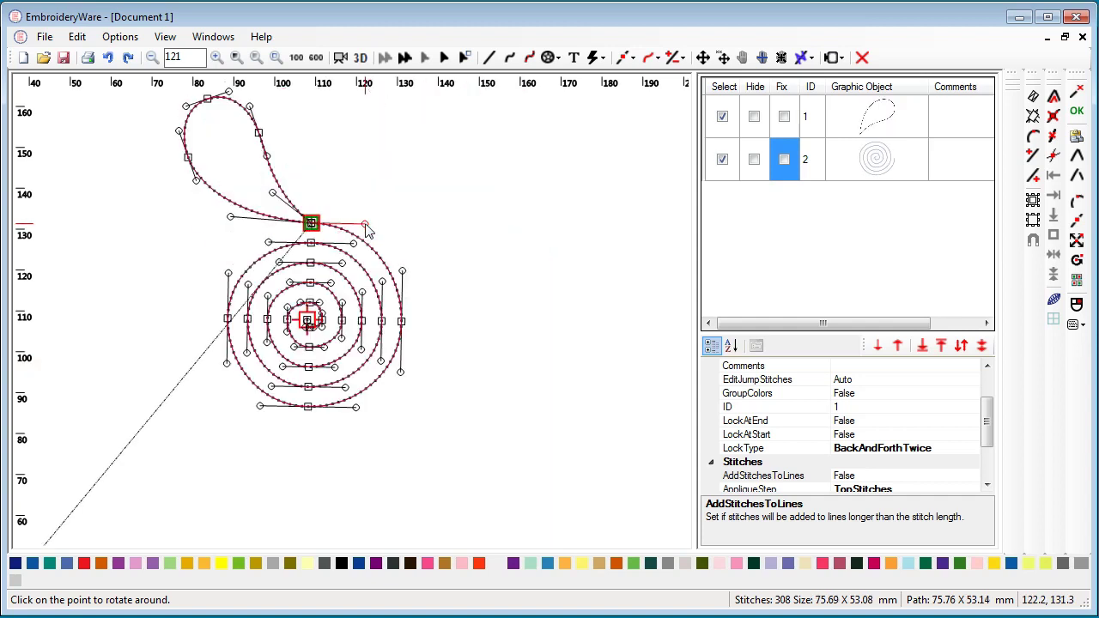
left_click(365, 225)
left_click(365, 225)
left_click(365, 225)
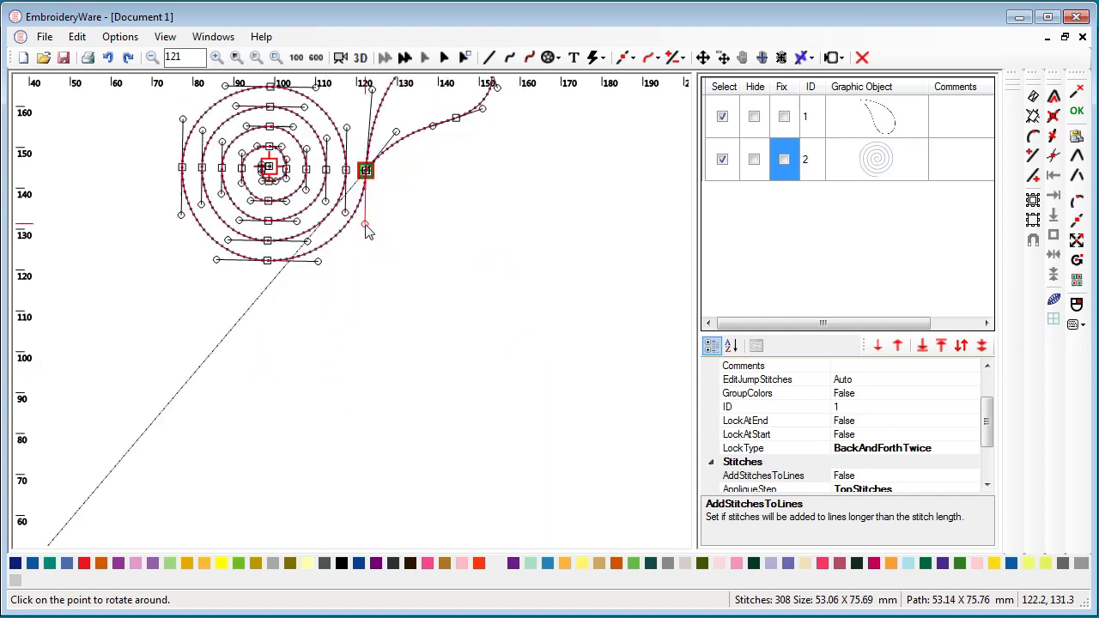
left_click(365, 225)
left_click_drag(476, 294, 491, 357)
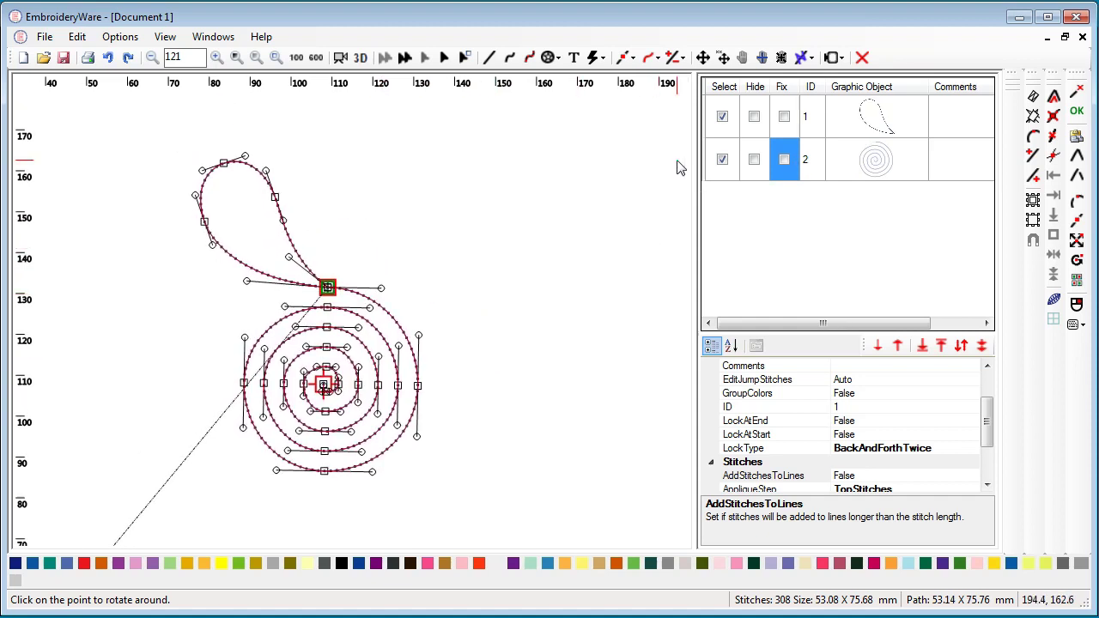
Step: Rotate both curves with Rotate using two points, pivoting on the spiral's centre and using an outer-ring control point as the handle
left_click(655, 60)
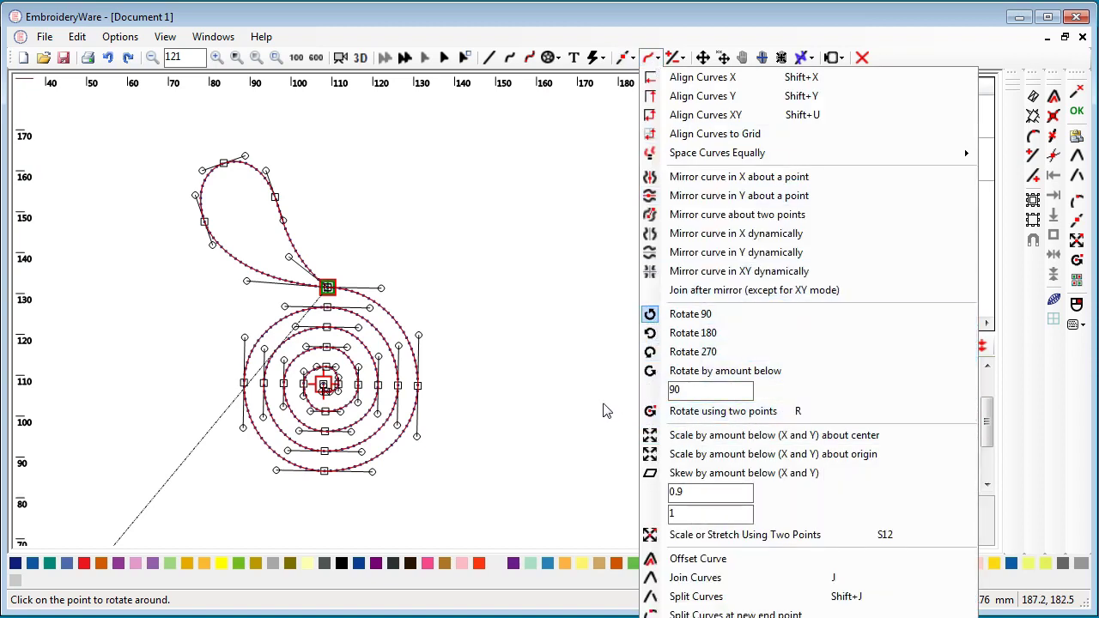
left_click(663, 411)
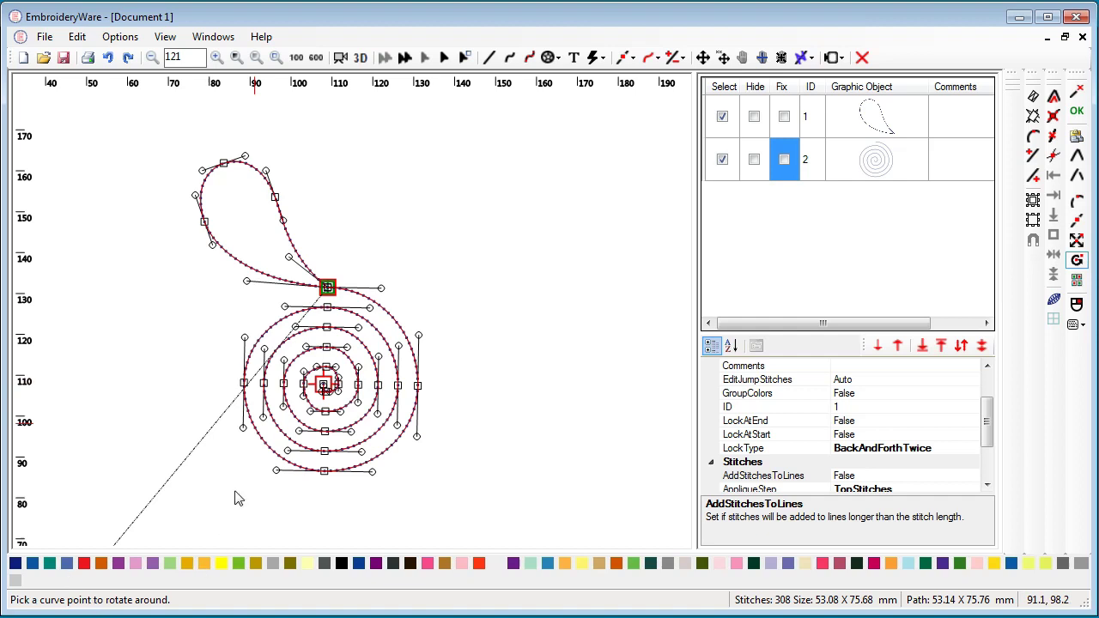
left_click(325, 385)
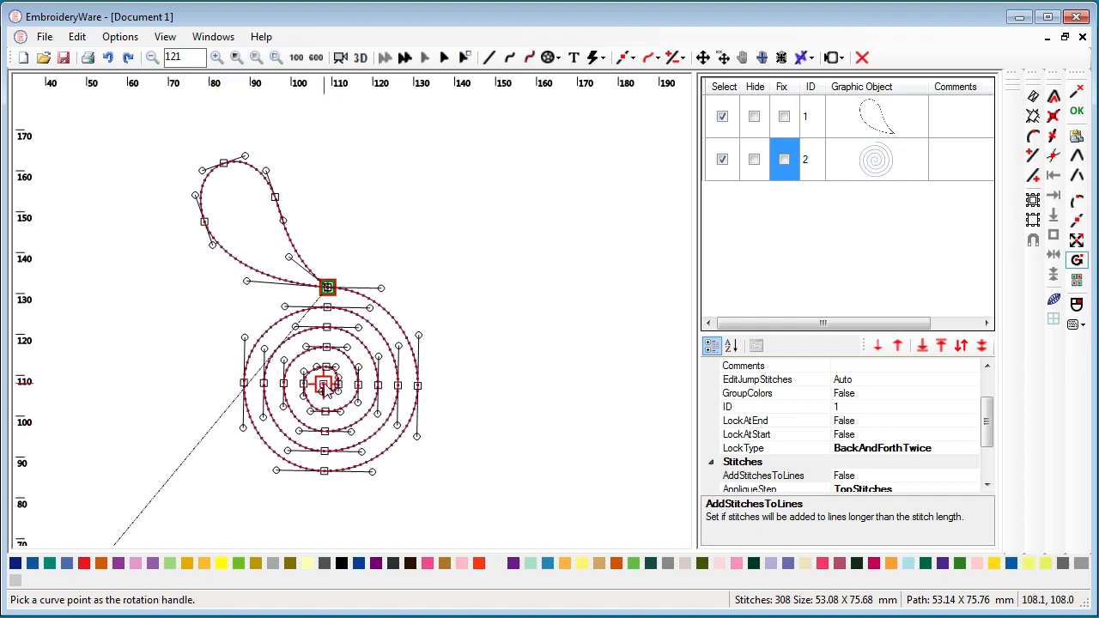
left_click(420, 340)
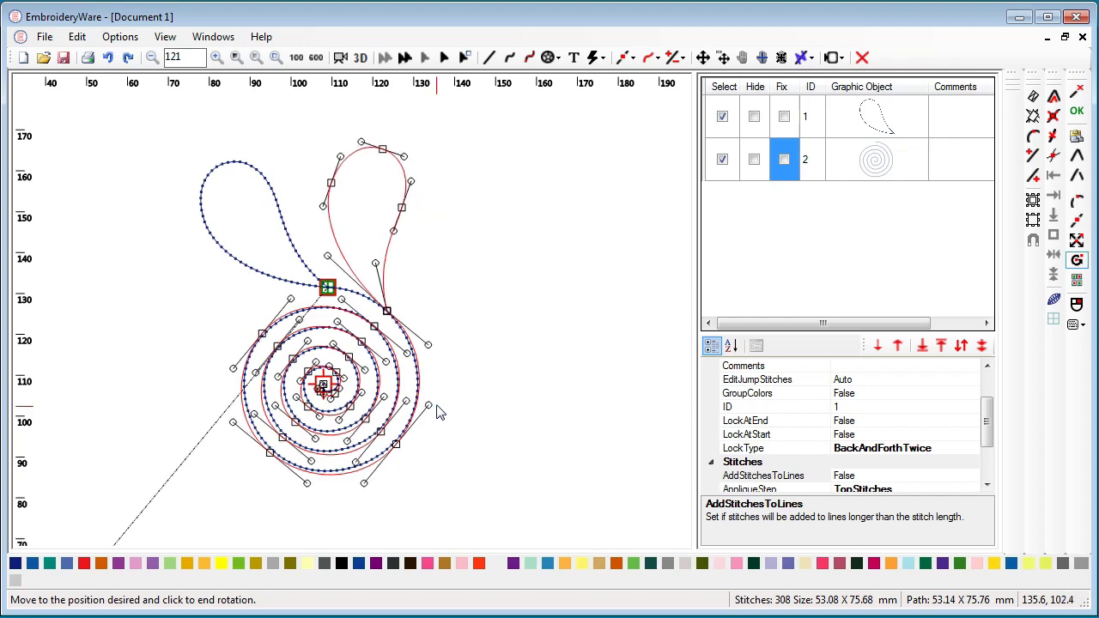
left_click(433, 529)
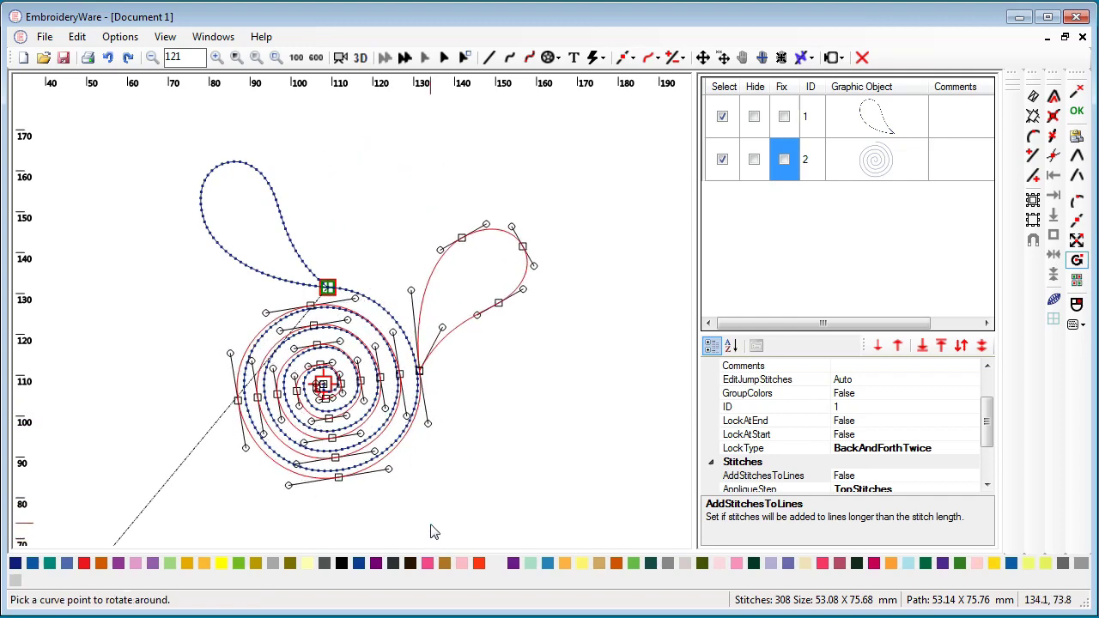
Step: Enter new X and Y scale amounts and activate scaling by amount about center
left_click(658, 58)
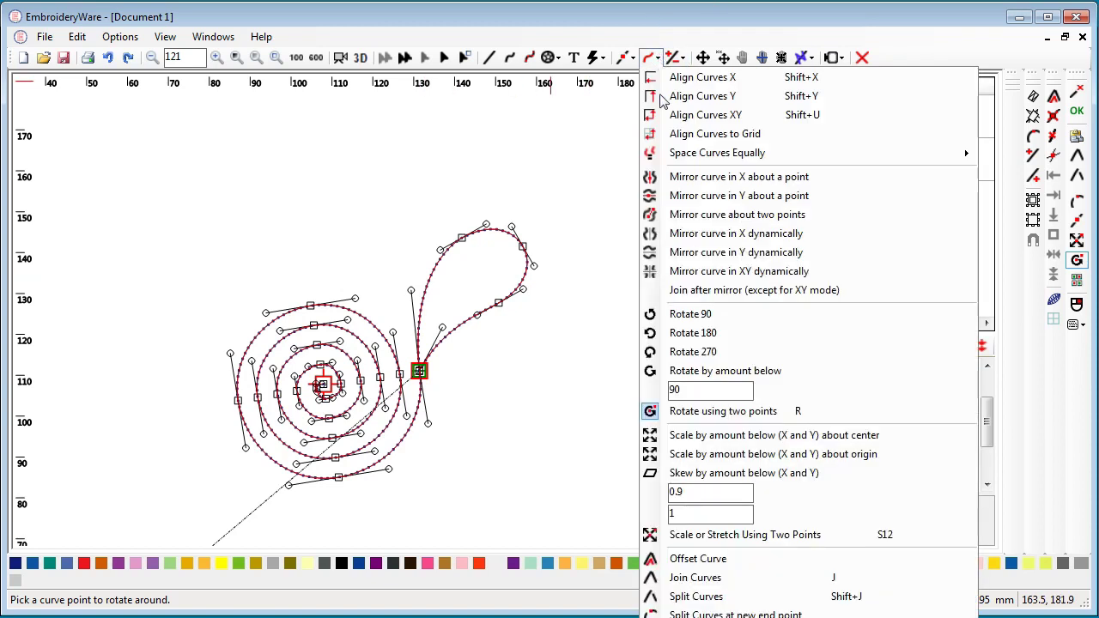
left_click(664, 438)
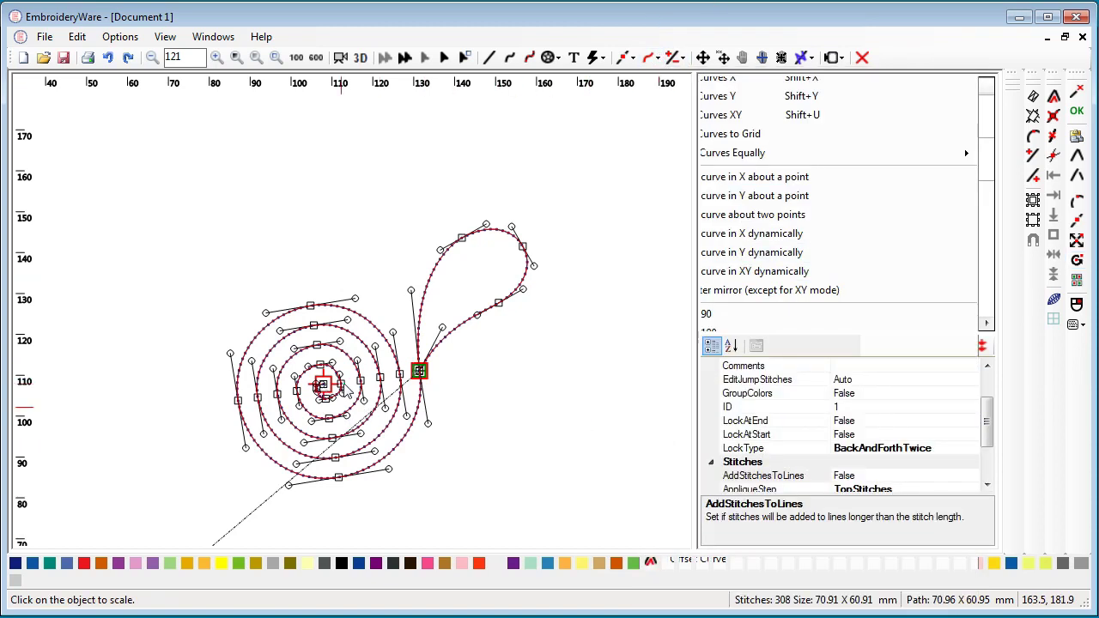
left_click(658, 61)
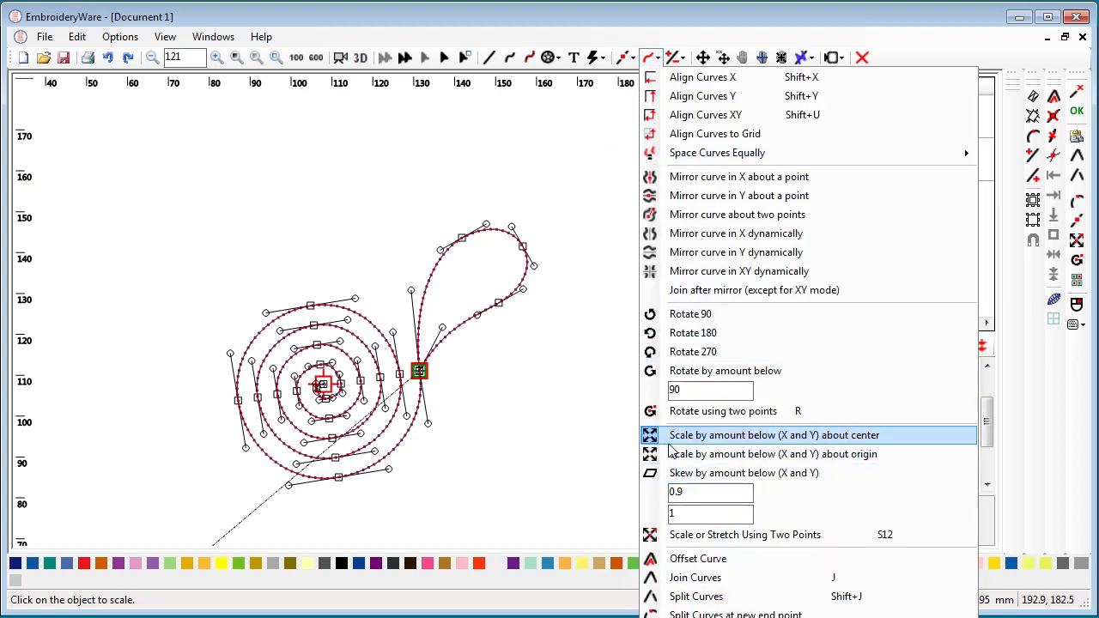
double_click(687, 492)
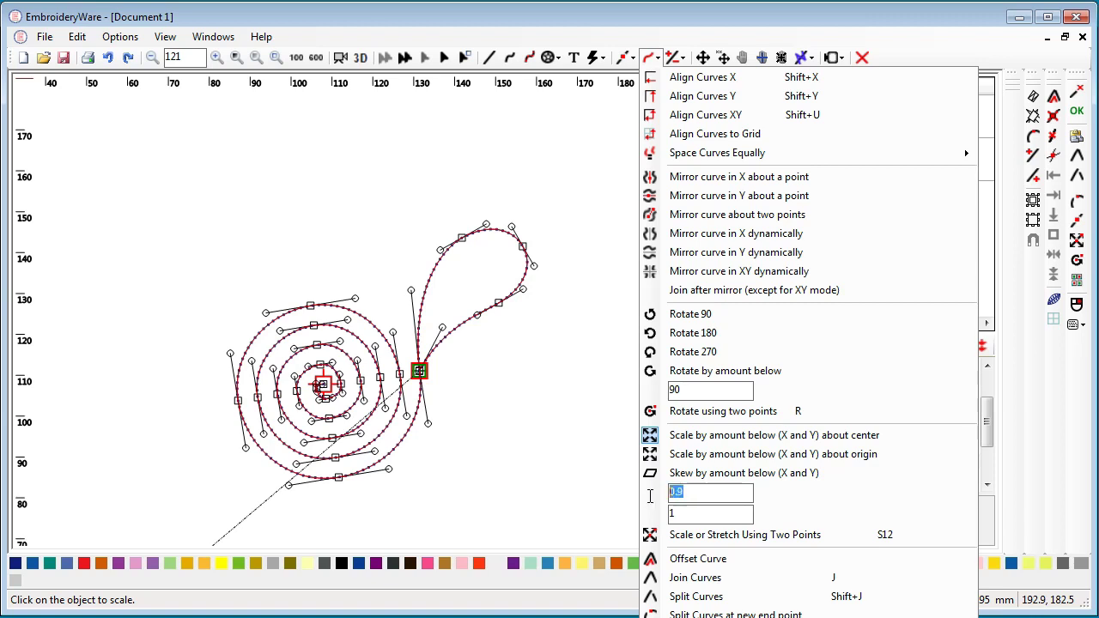
left_click(692, 515)
double_click(675, 515)
double_click(672, 492)
double_click(690, 512)
key("Return")
left_click(708, 441)
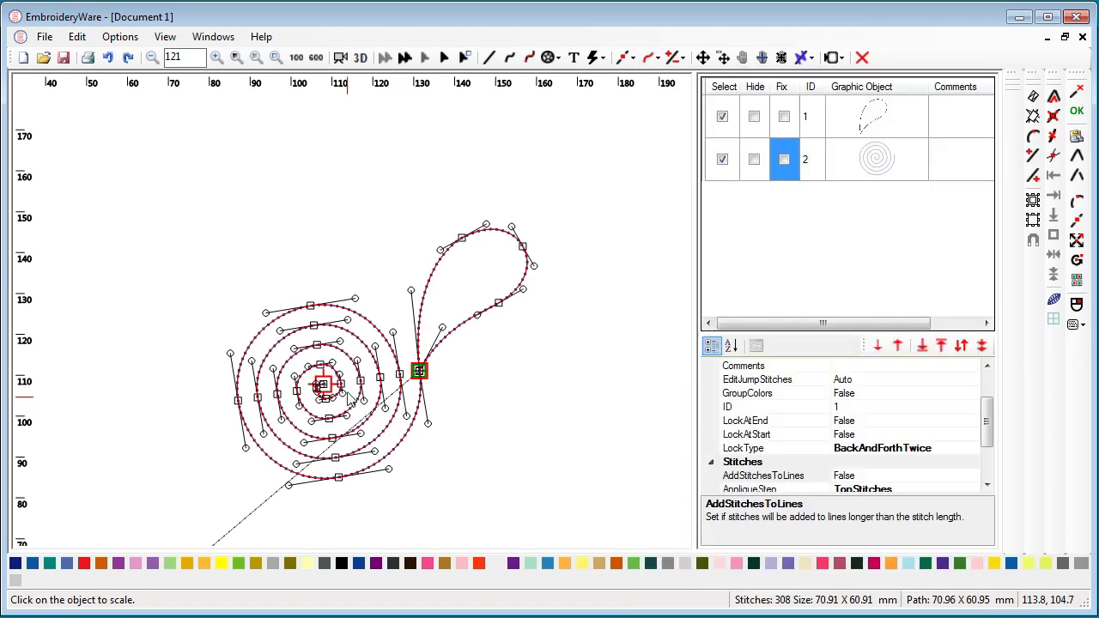
Step: Enlarge the paisley and spiral three times in a row by the set amount about their center
left_click(323, 393)
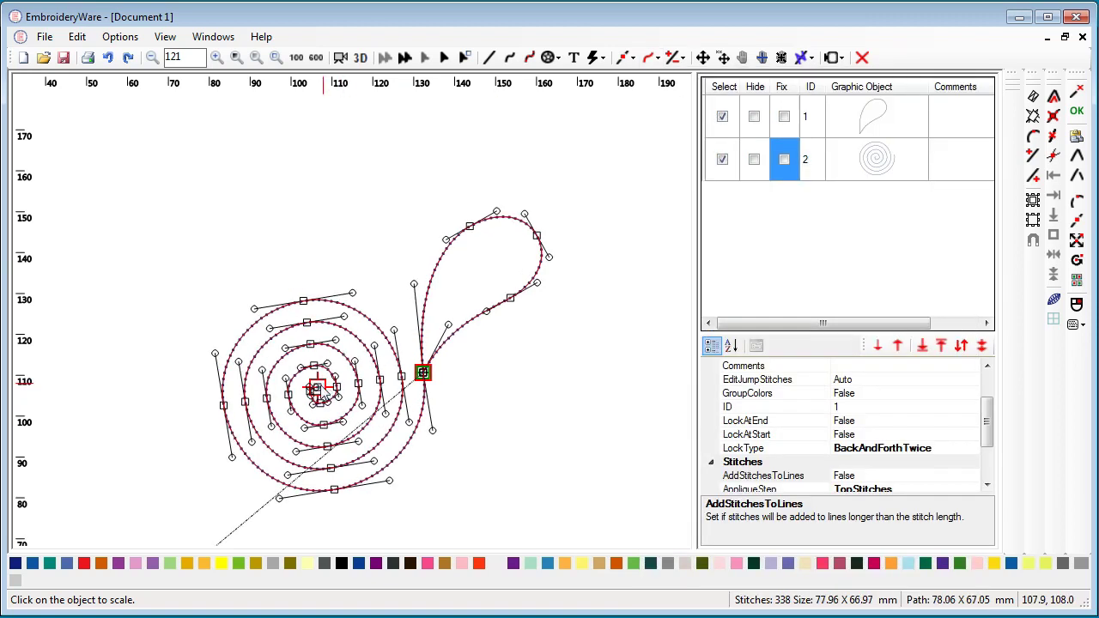
left_click(325, 393)
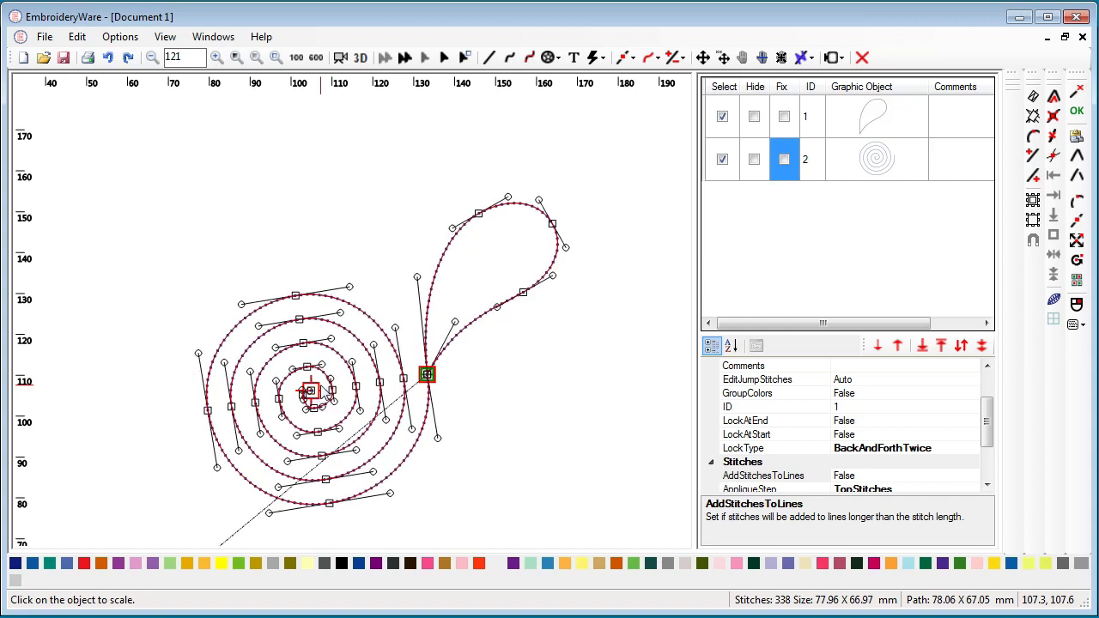
left_click(362, 395)
left_click_drag(578, 371, 604, 329)
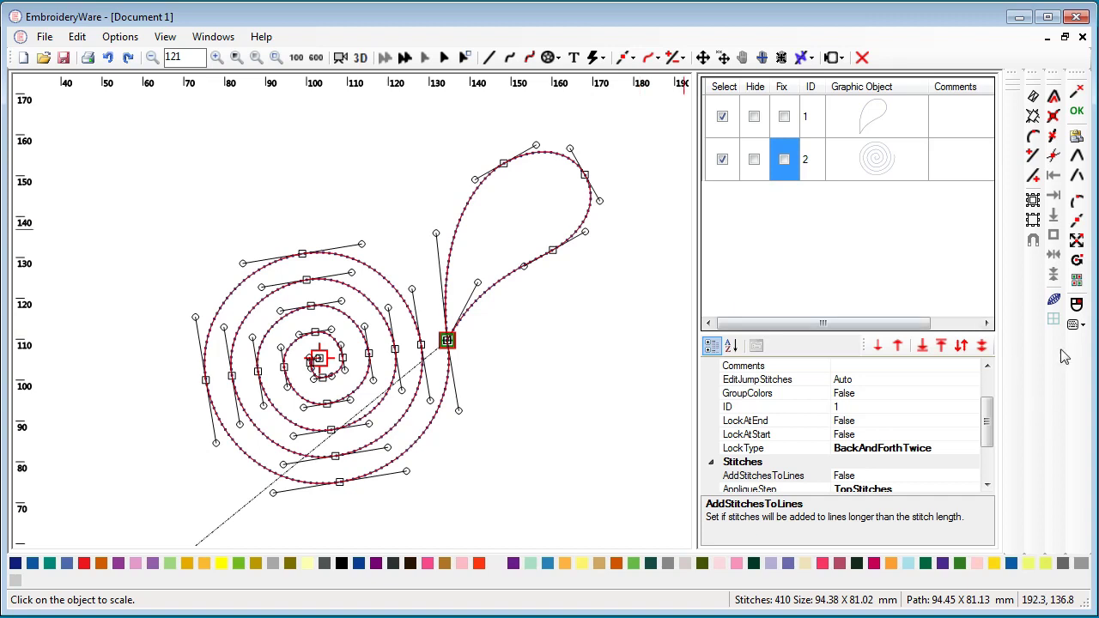
Step: Turn on the grid and bring the whole grid and its origin into view with the curves
left_click(1053, 319)
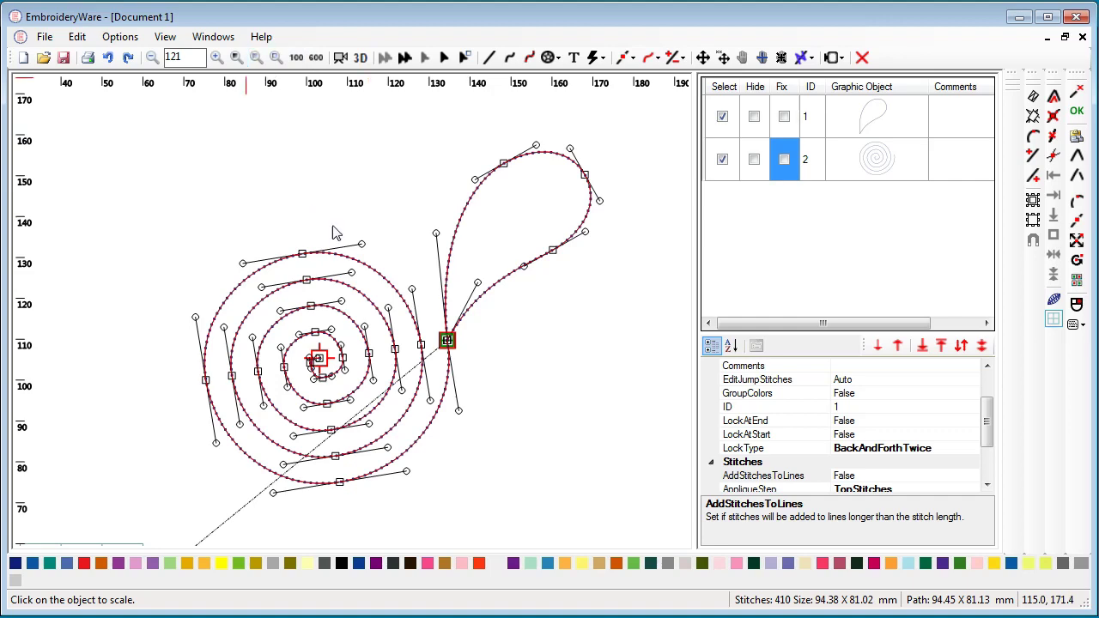
scroll(339, 233, "down", 2)
scroll(339, 233, "down", 3)
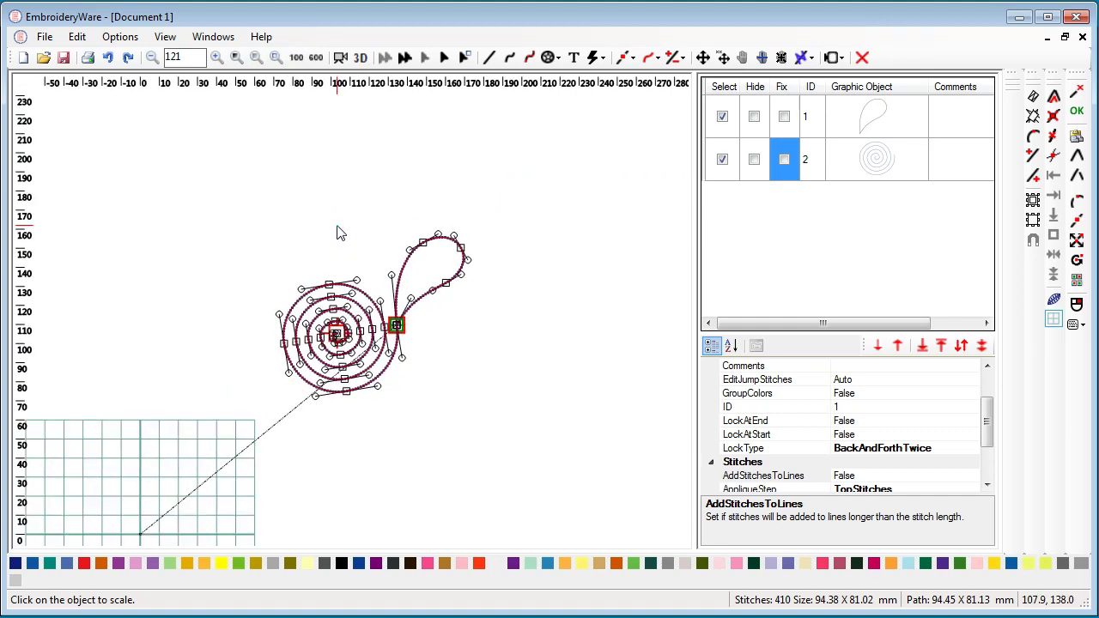
scroll(495, 339, "up", 4)
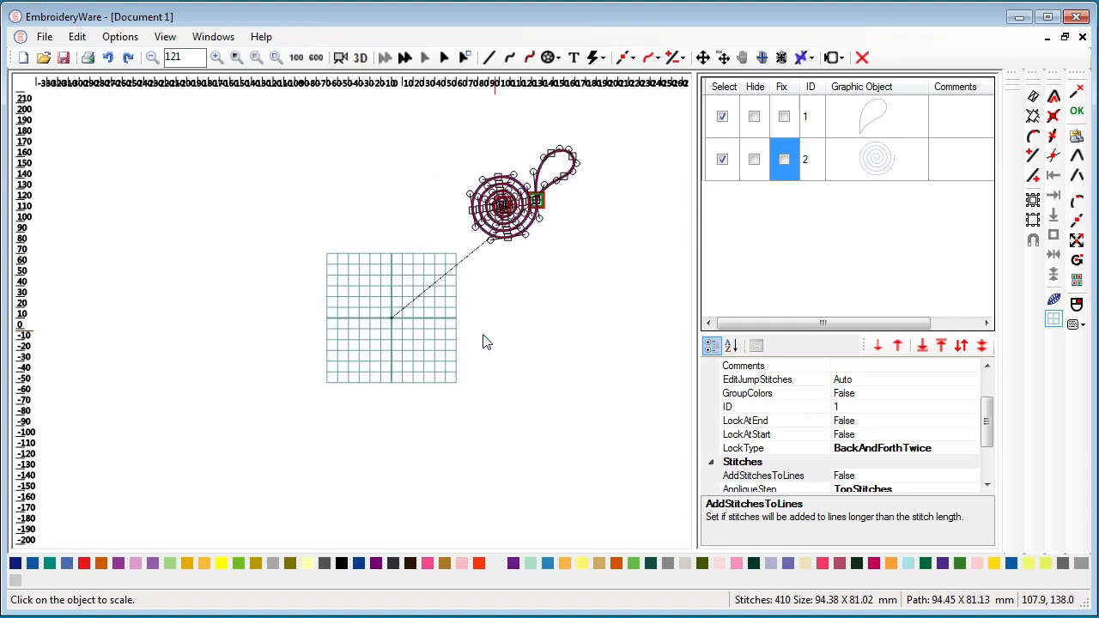
Step: Move the paisley and spiral onto the grid, placing them around the origin
left_click(703, 58)
left_click(648, 133)
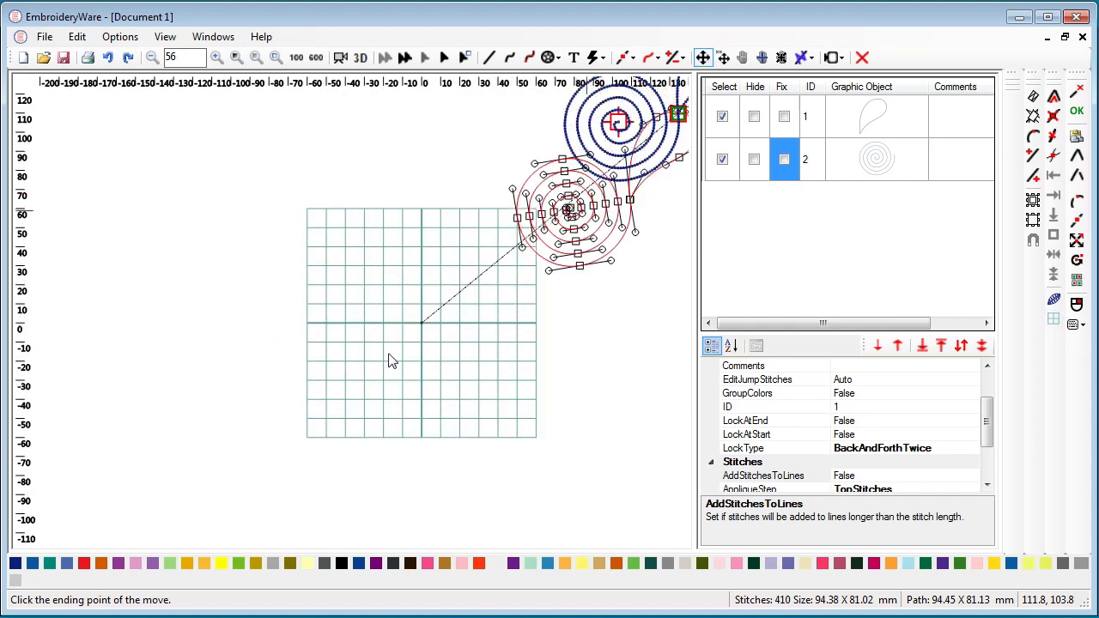
left_click(455, 400)
scroll(515, 399, "up", 3)
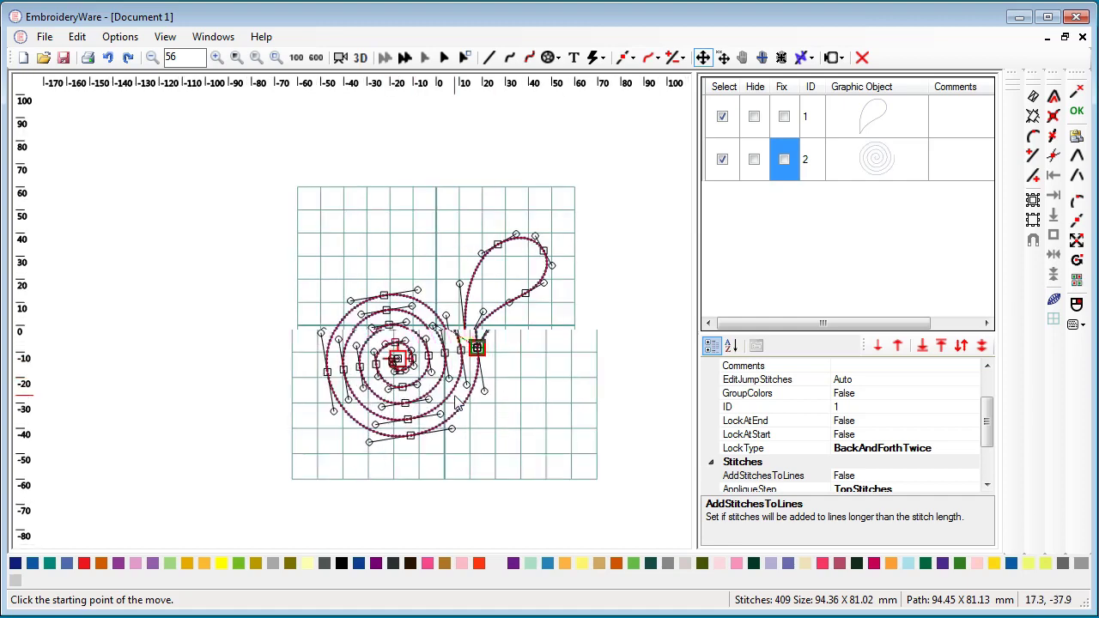
scroll(434, 396, "up", 4)
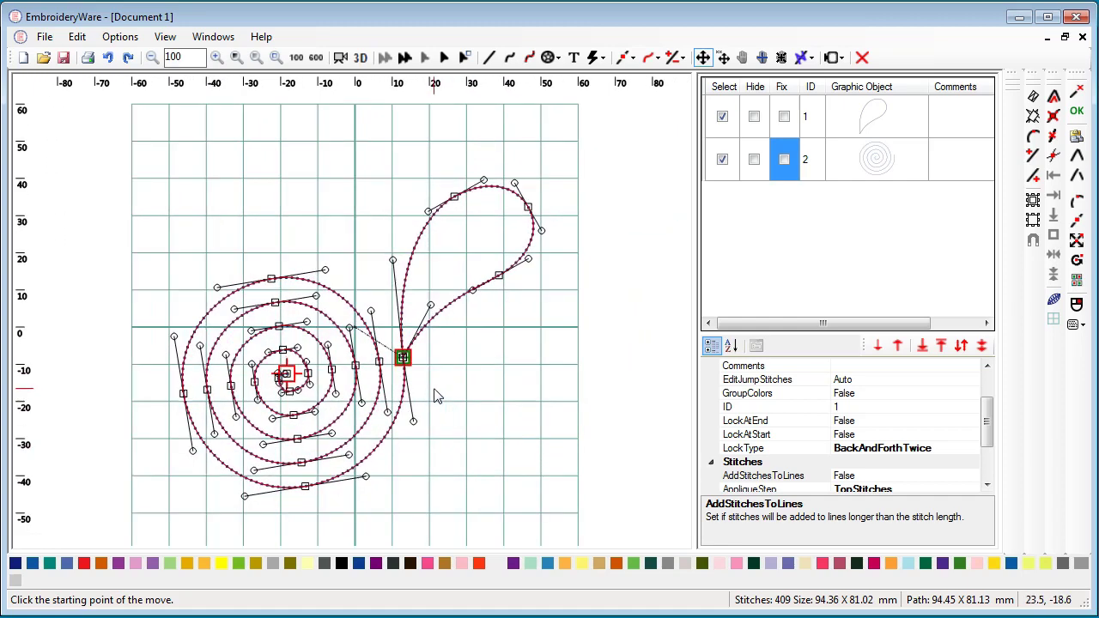
scroll(435, 396, "up", 1)
scroll(435, 396, "down", 1)
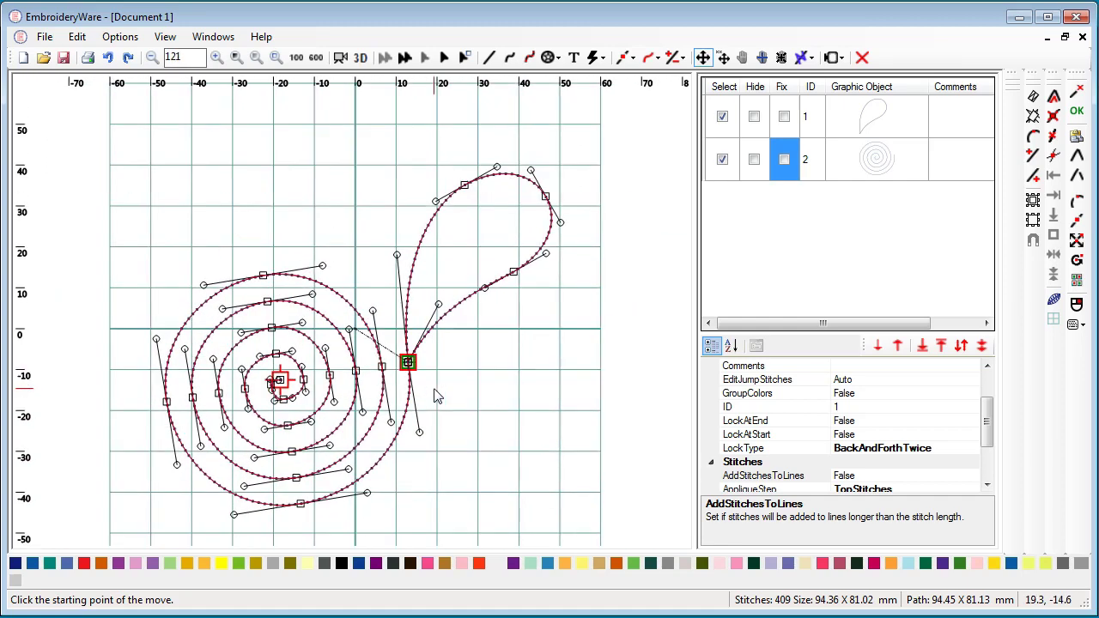
scroll(367, 350, "down", 3)
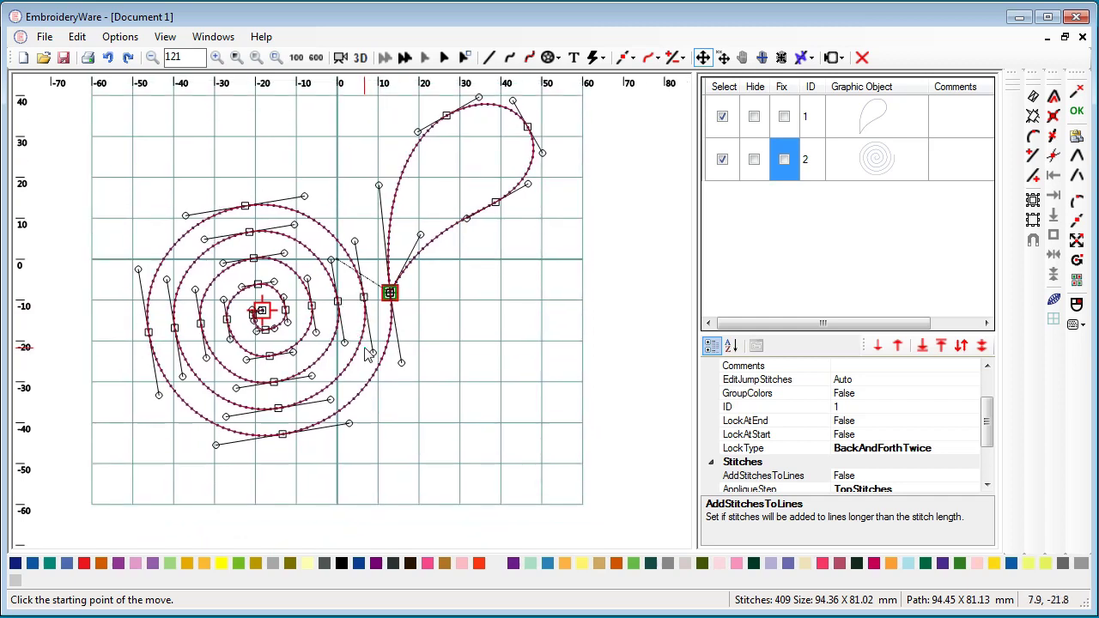
scroll(341, 327, "down", 2)
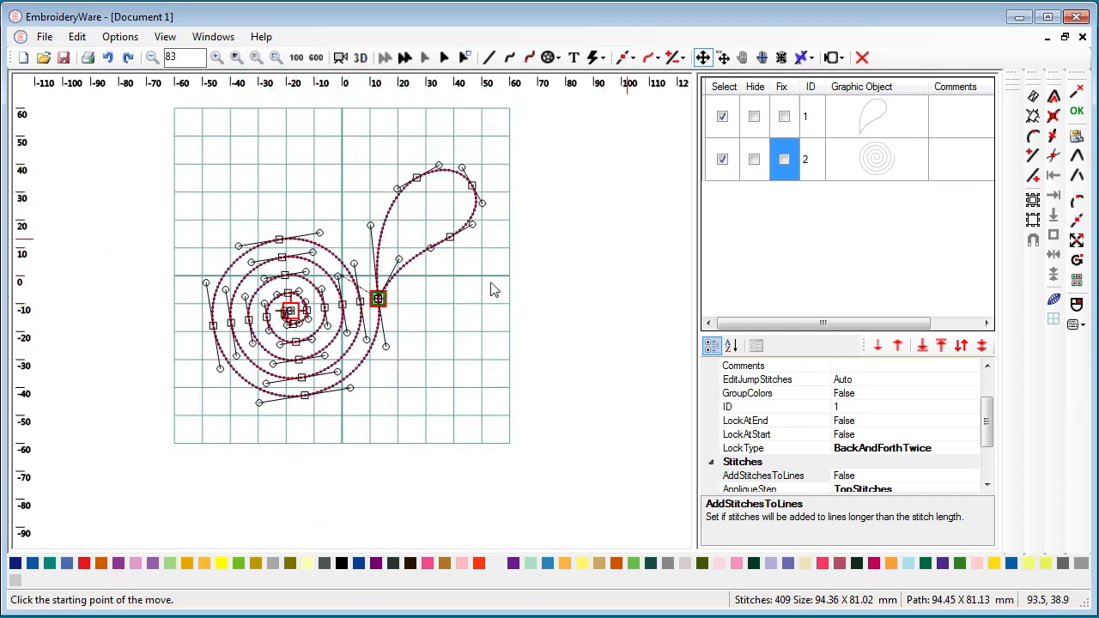
Step: Move both curves up and right so the spiral fills the grid's upper-right quadrant beside the origin
scroll(494, 289, "up", 3)
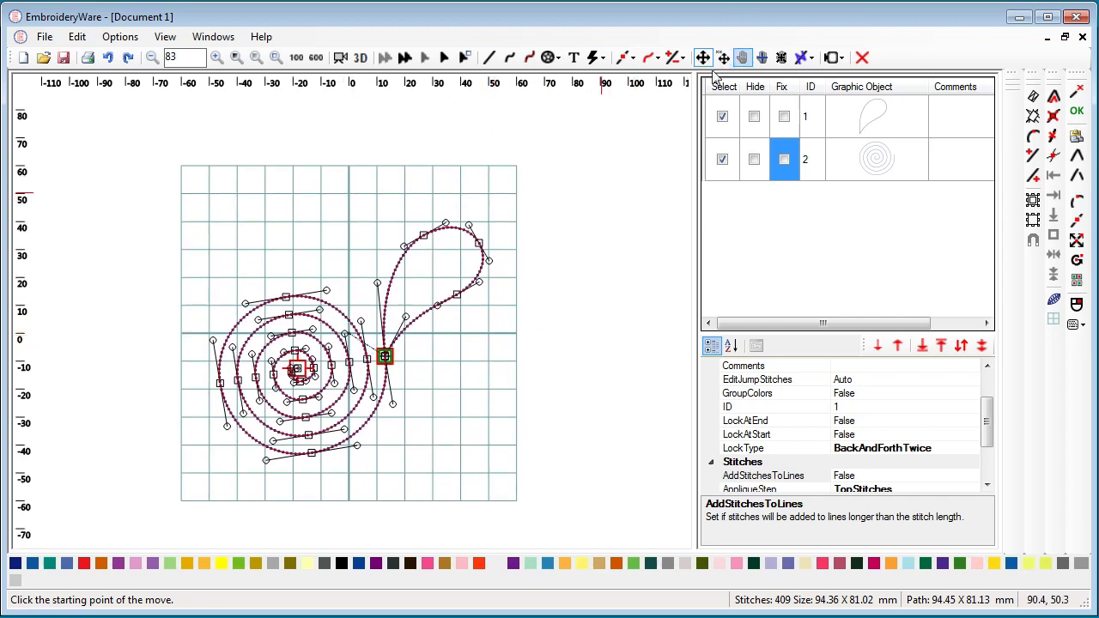
left_click(382, 387)
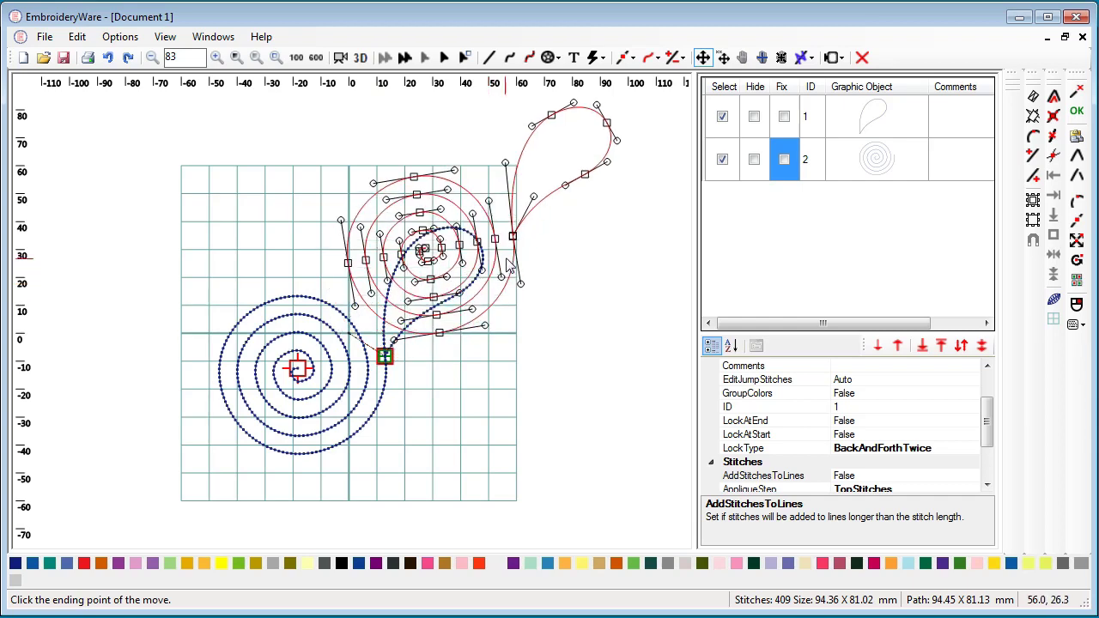
left_click(512, 266)
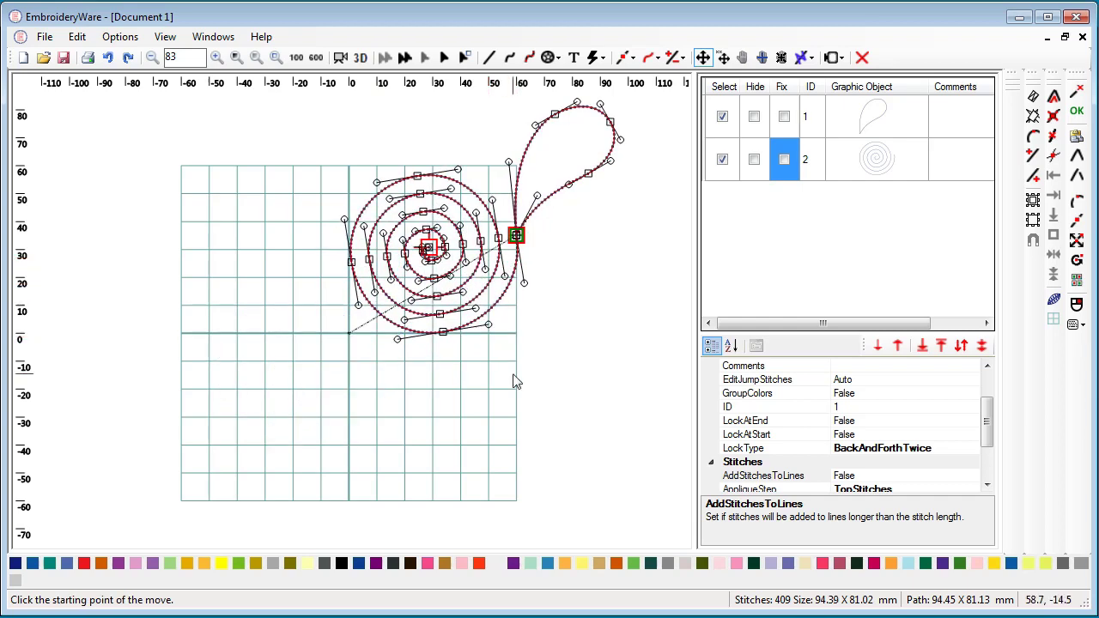
scroll(515, 378, "up", 1)
left_click_drag(479, 389, 339, 491)
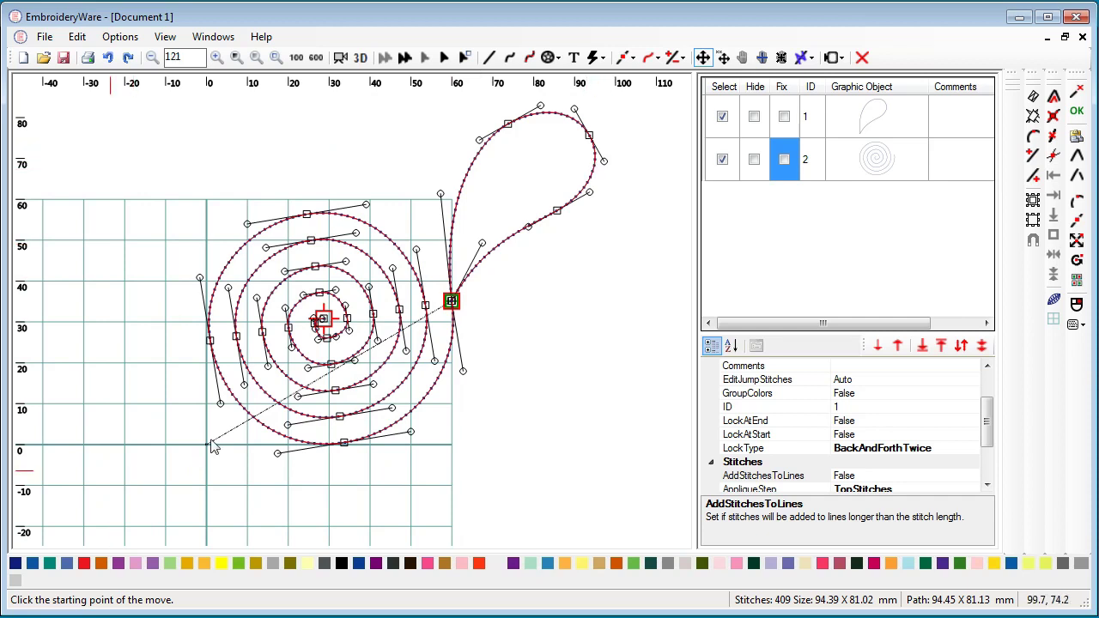
Step: Scale the paisley and spiral three times in a row by 1.1 in X and Y about the origin
left_click(682, 60)
left_click(670, 62)
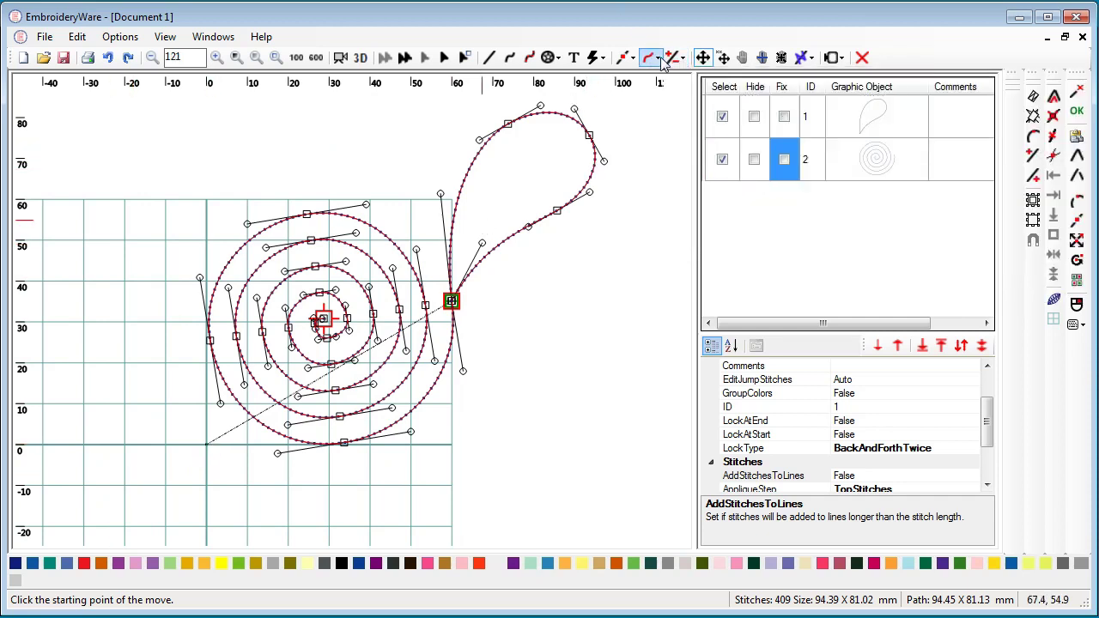
left_click(658, 60)
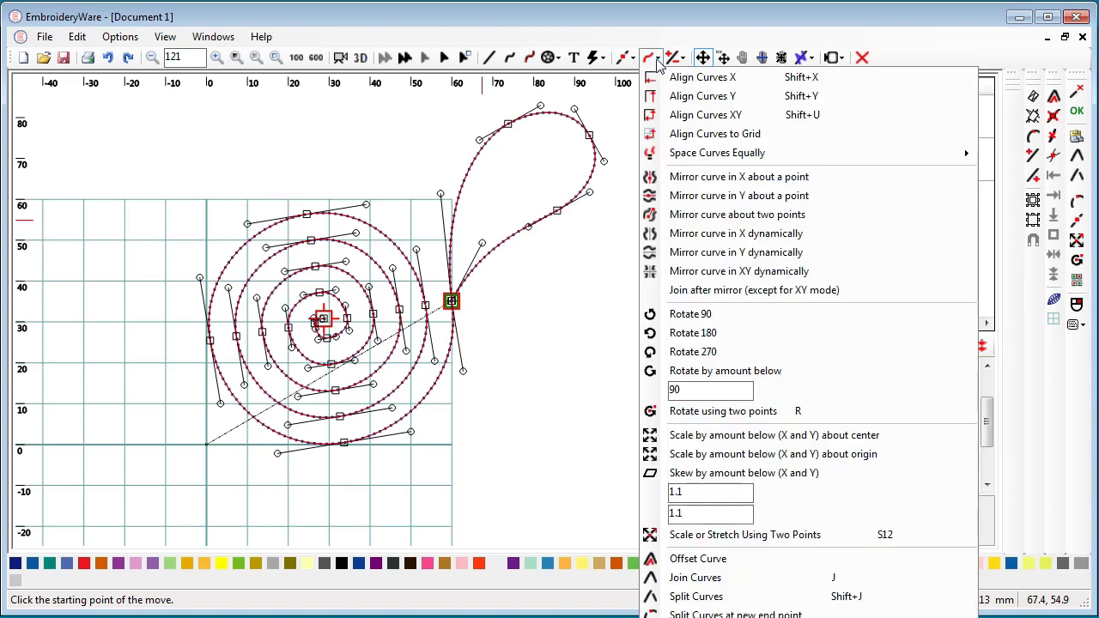
left_click(694, 461)
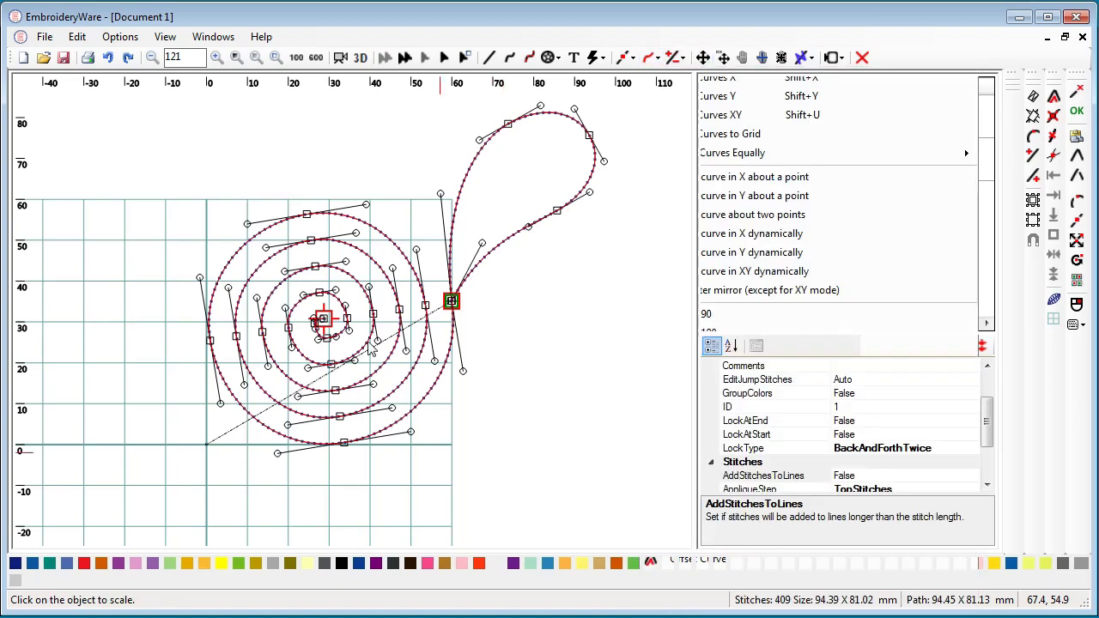
left_click(324, 326)
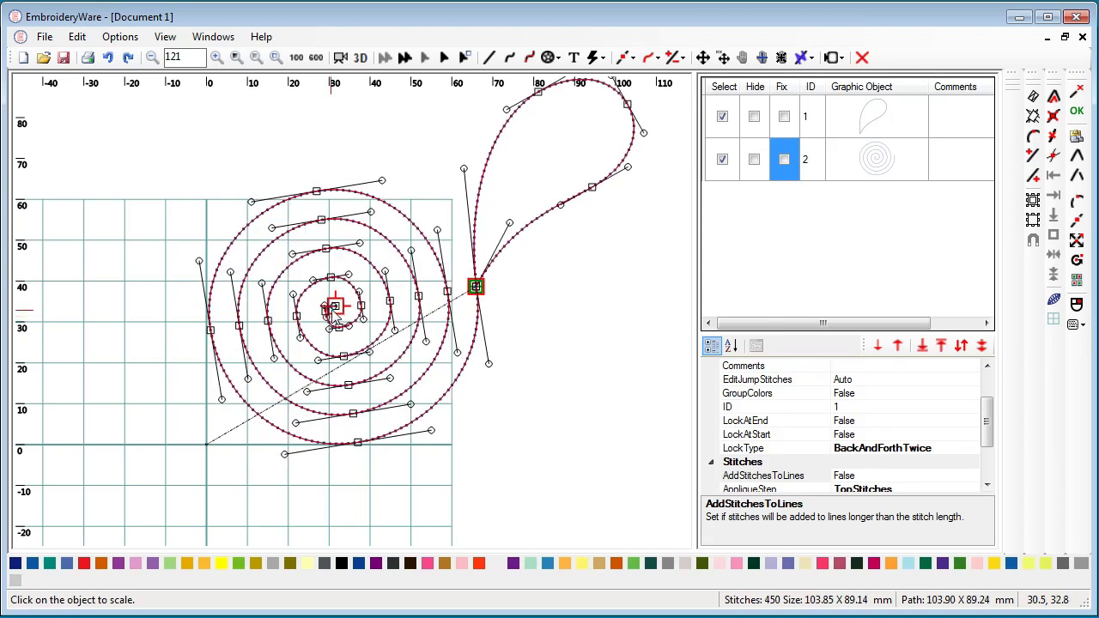
left_click(335, 312)
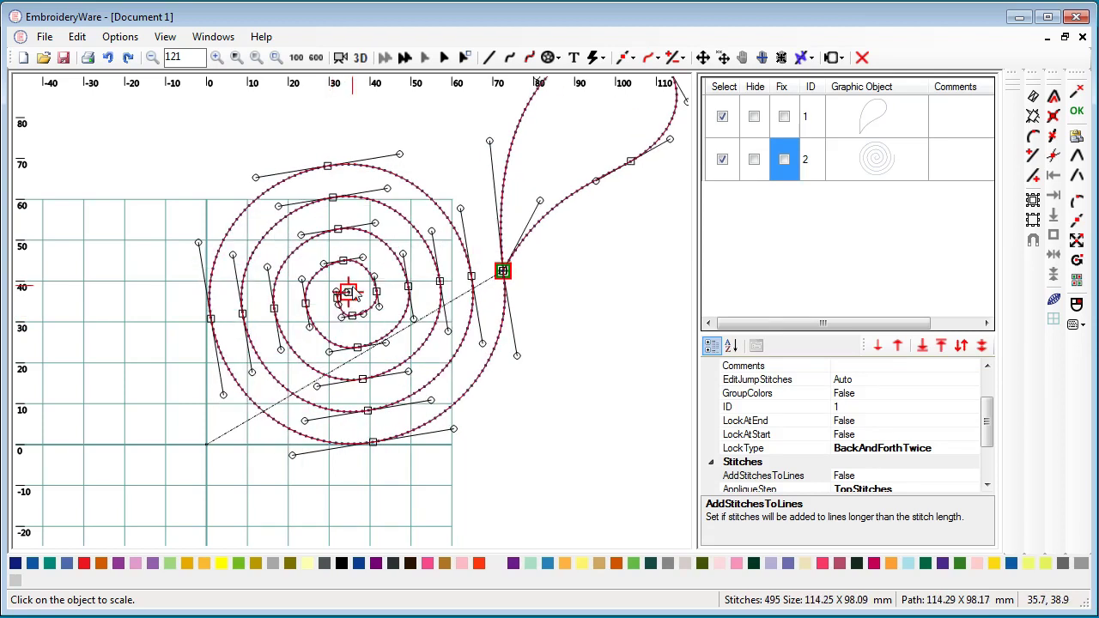
left_click(459, 326)
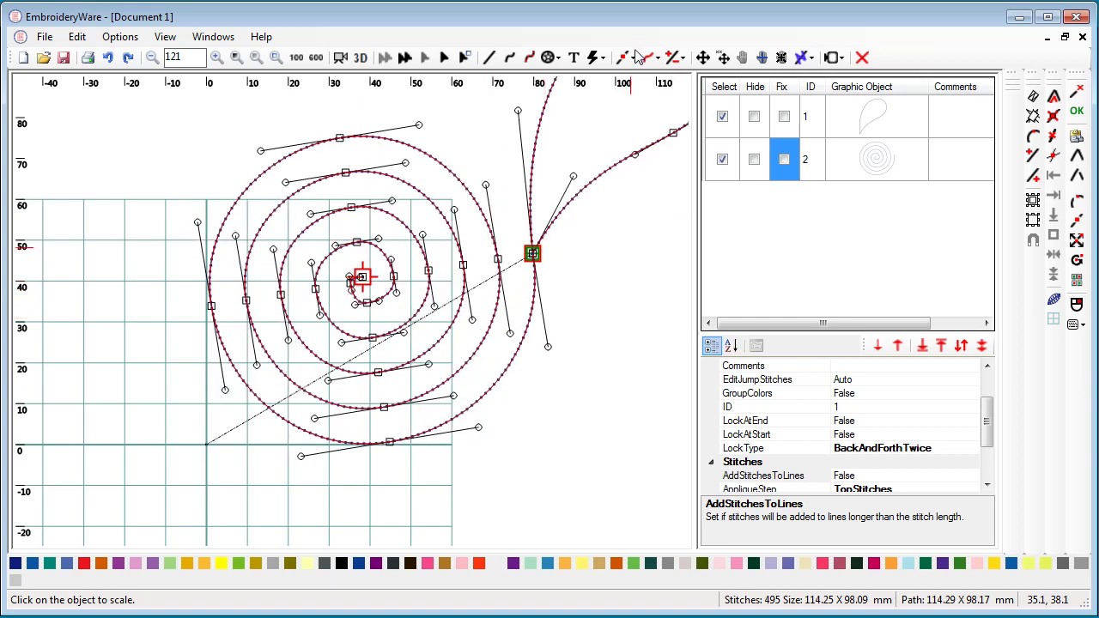
scroll(577, 258, "down", 6)
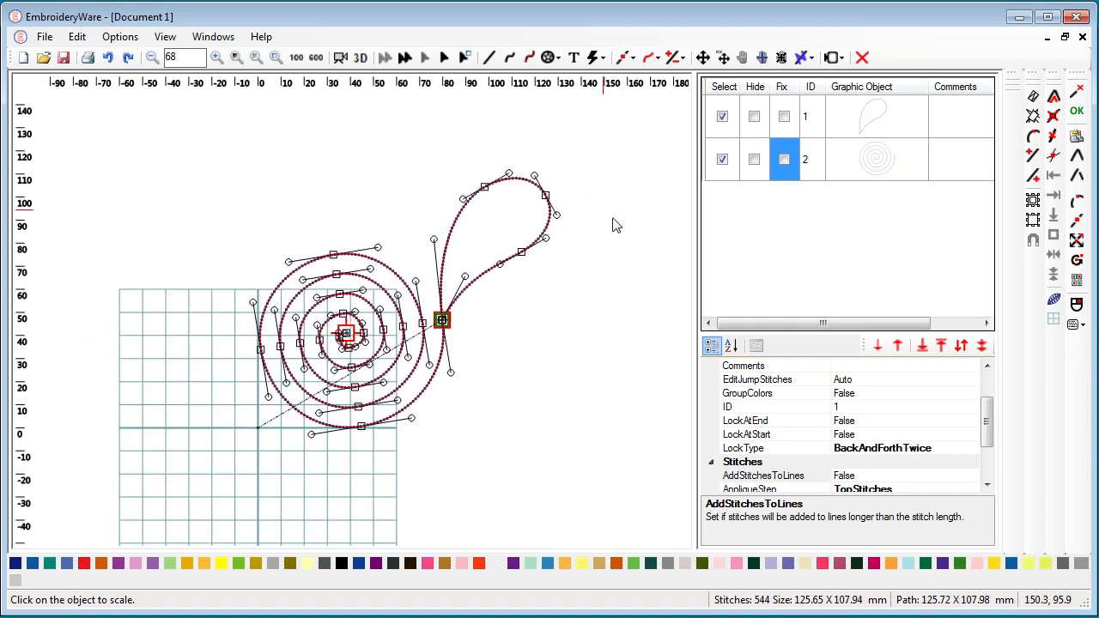
Step: Delete the paisley and spiral to leave the grid empty
left_click(656, 58)
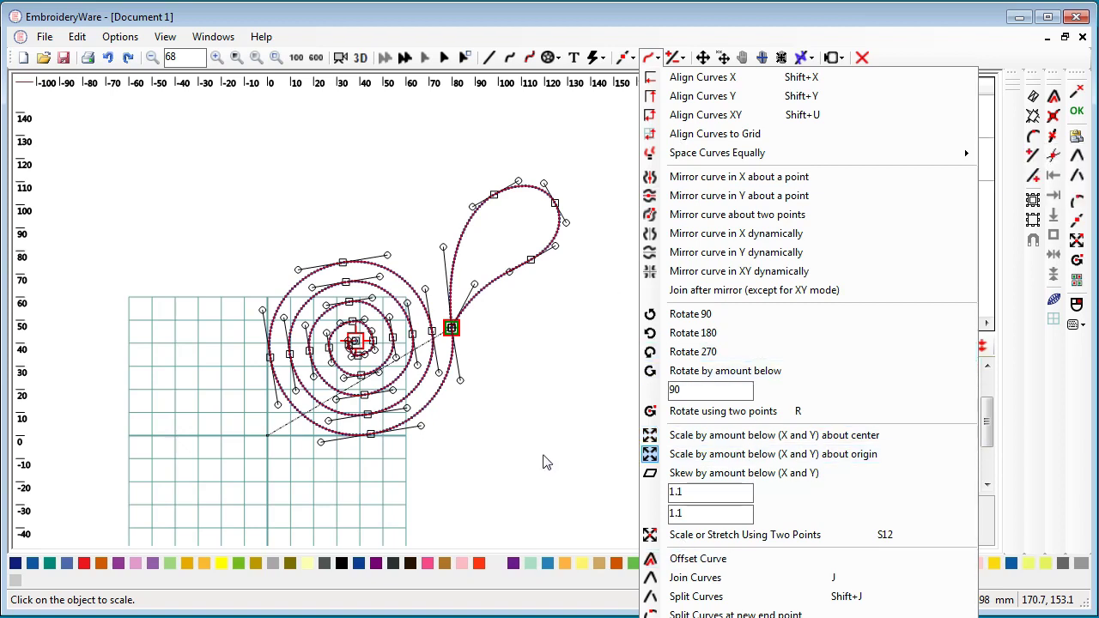
left_click(616, 316)
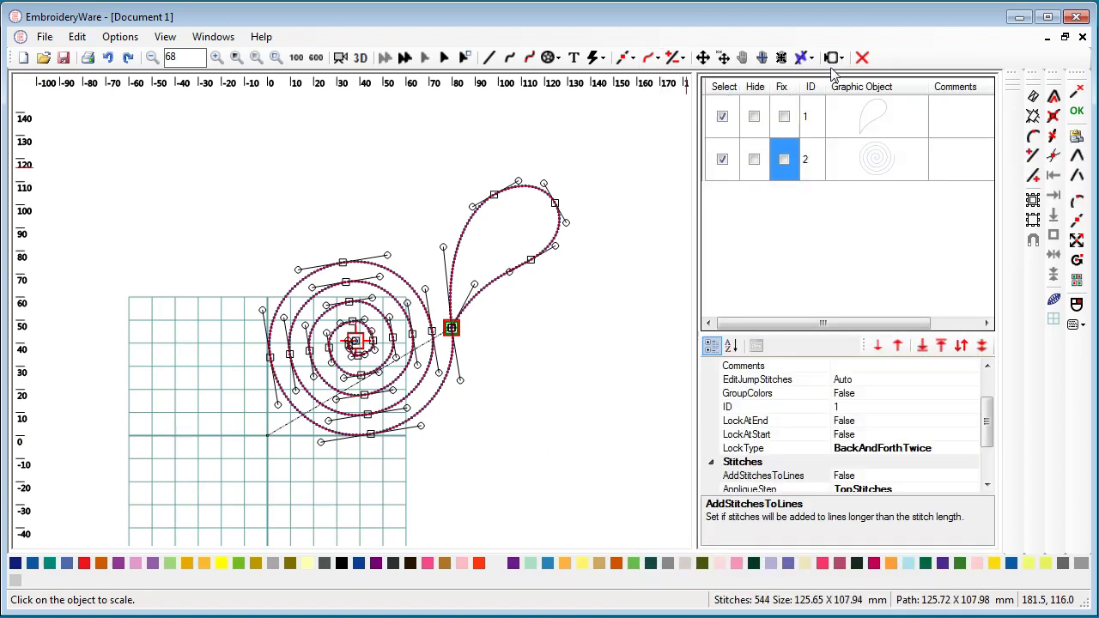
left_click(862, 59)
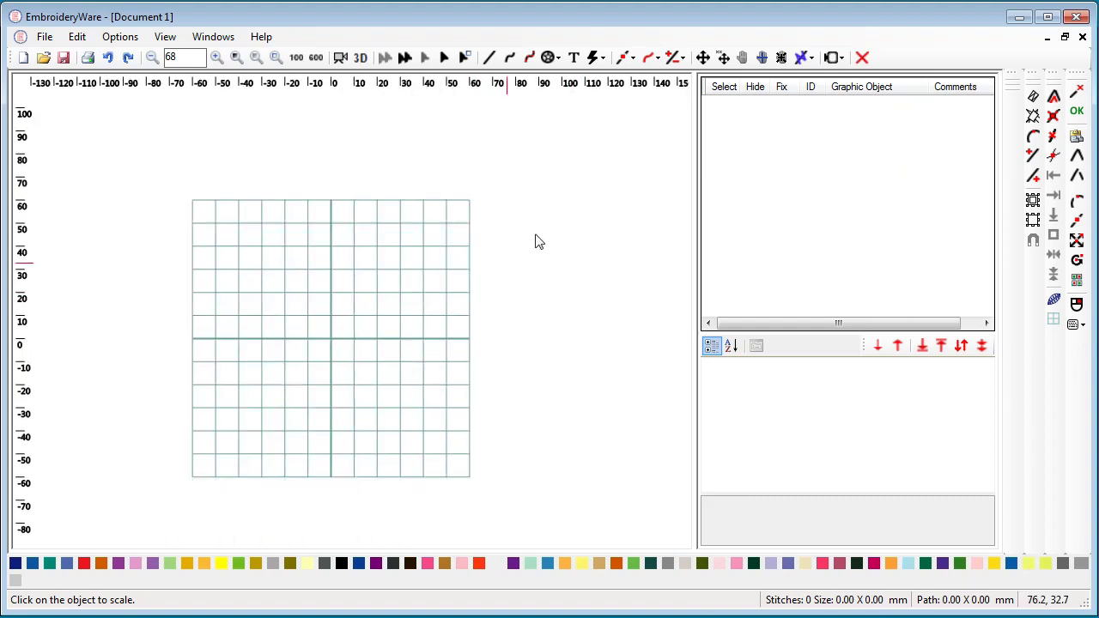
Step: Draw a circle about 75 mm in diameter on the grid's vertical axis, centered just below the origin
left_click(557, 58)
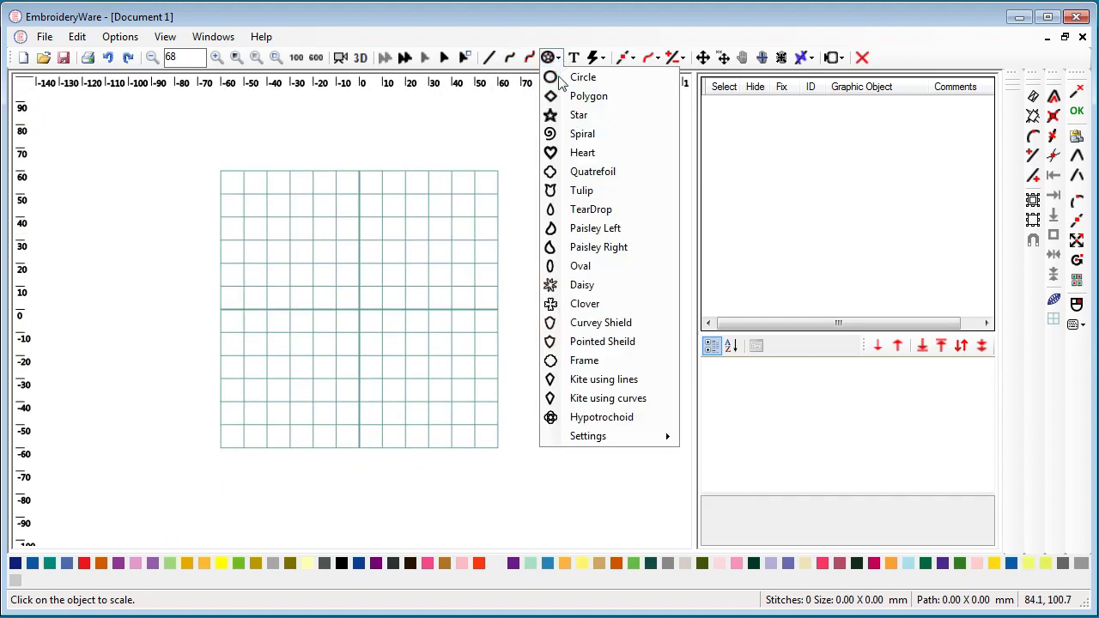
left_click(562, 77)
left_click(358, 233)
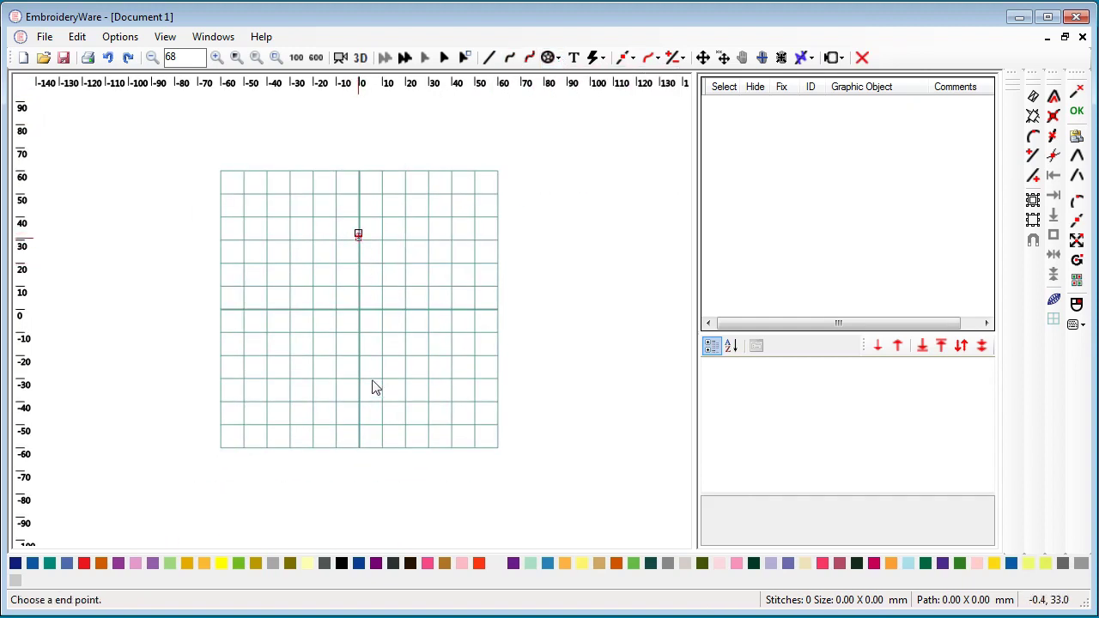
left_click(380, 413)
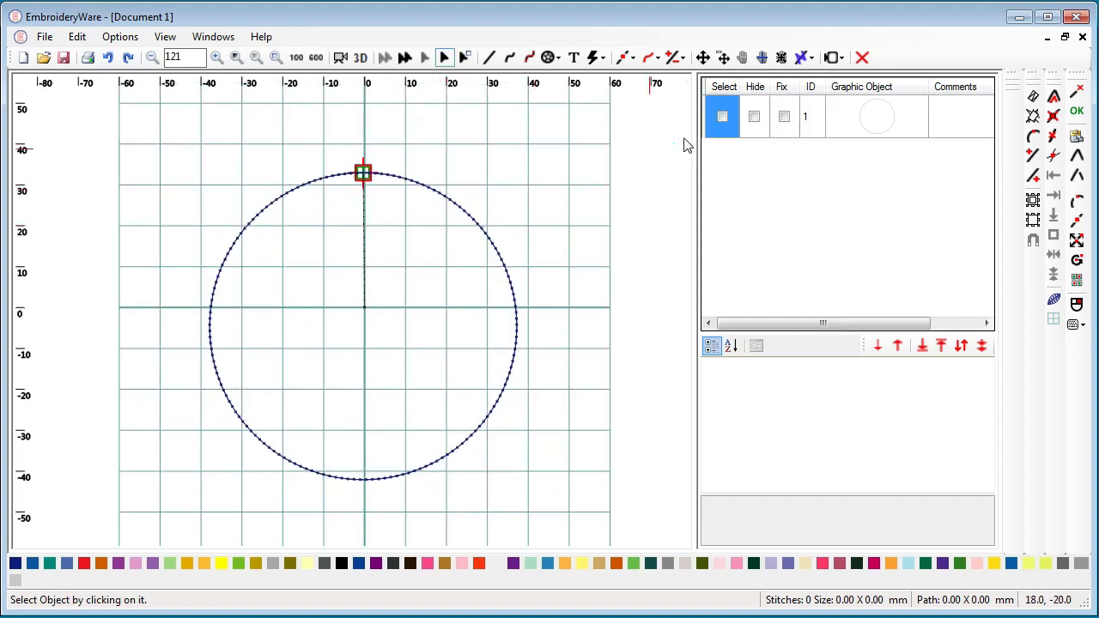
Step: Duplicate the circle and scale the copy by .9 in X and Y about its center
left_click(723, 118)
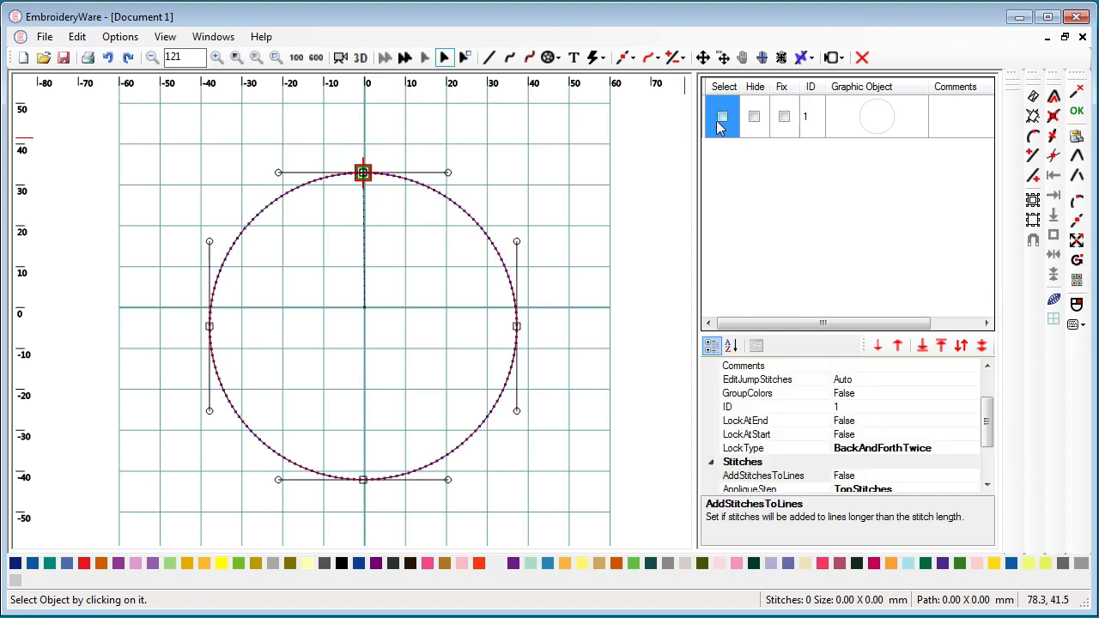
left_click(1078, 137)
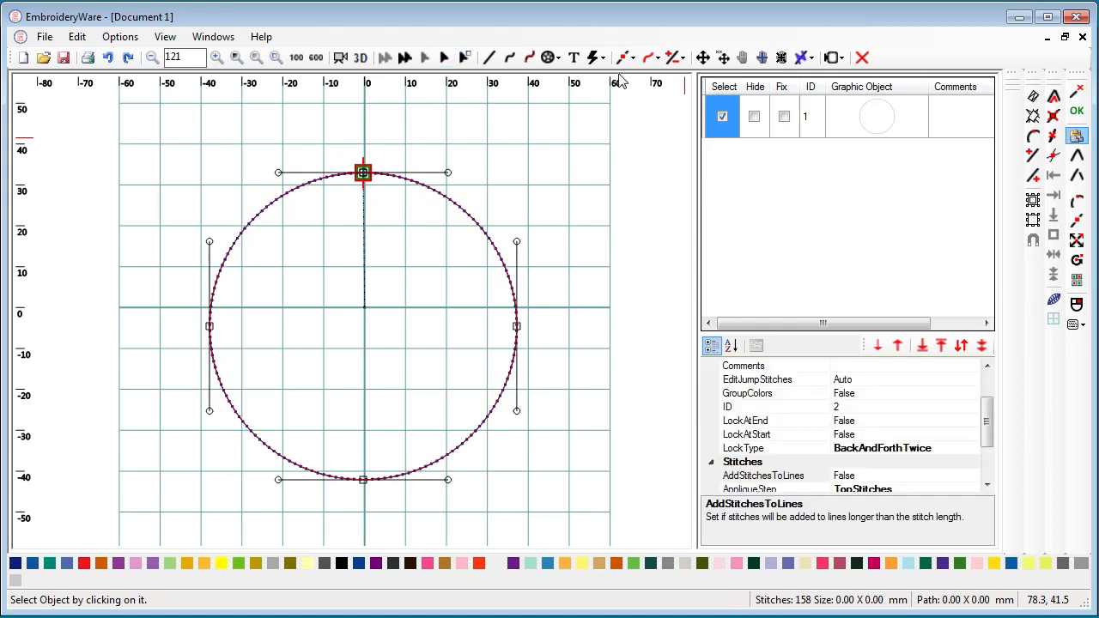
left_click(649, 61)
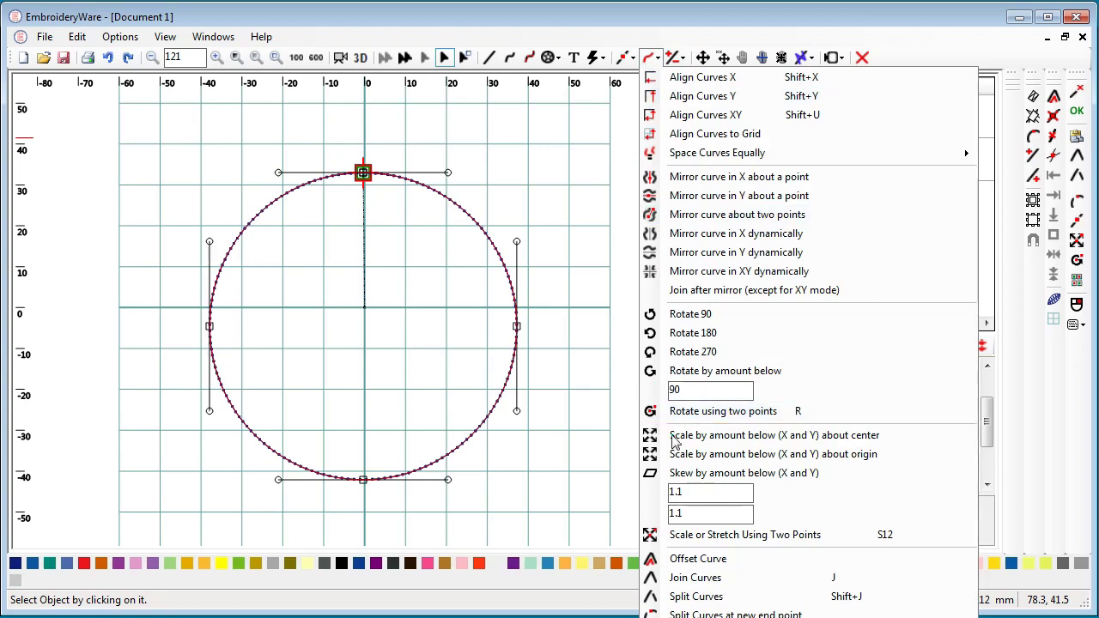
left_click_drag(697, 491, 646, 494)
left_click_drag(703, 519, 607, 543)
left_click(655, 443)
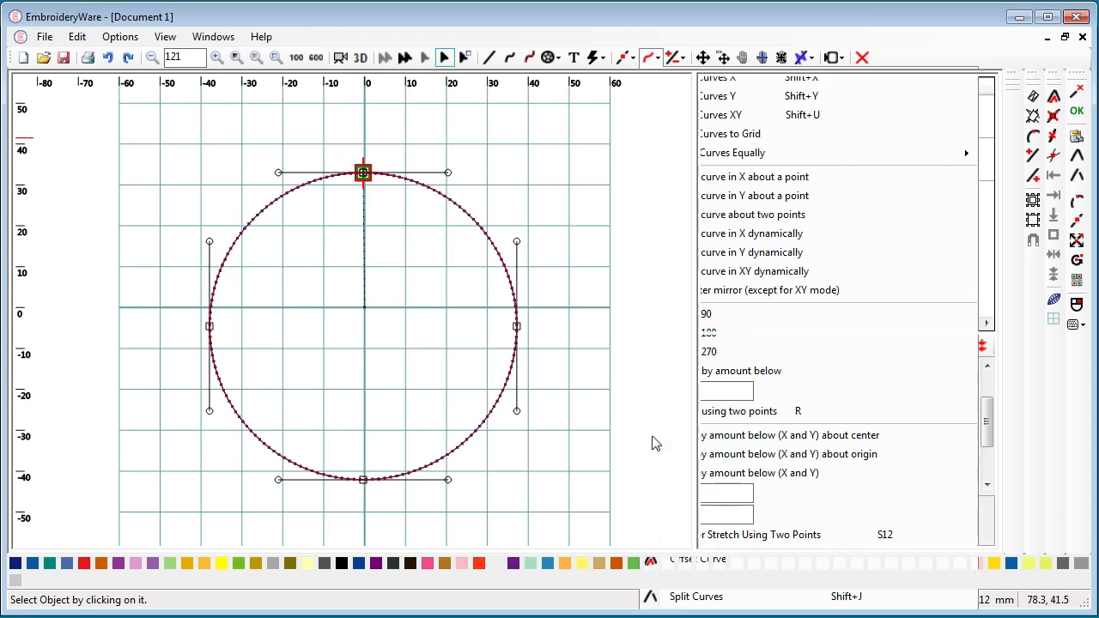
left_click(517, 328)
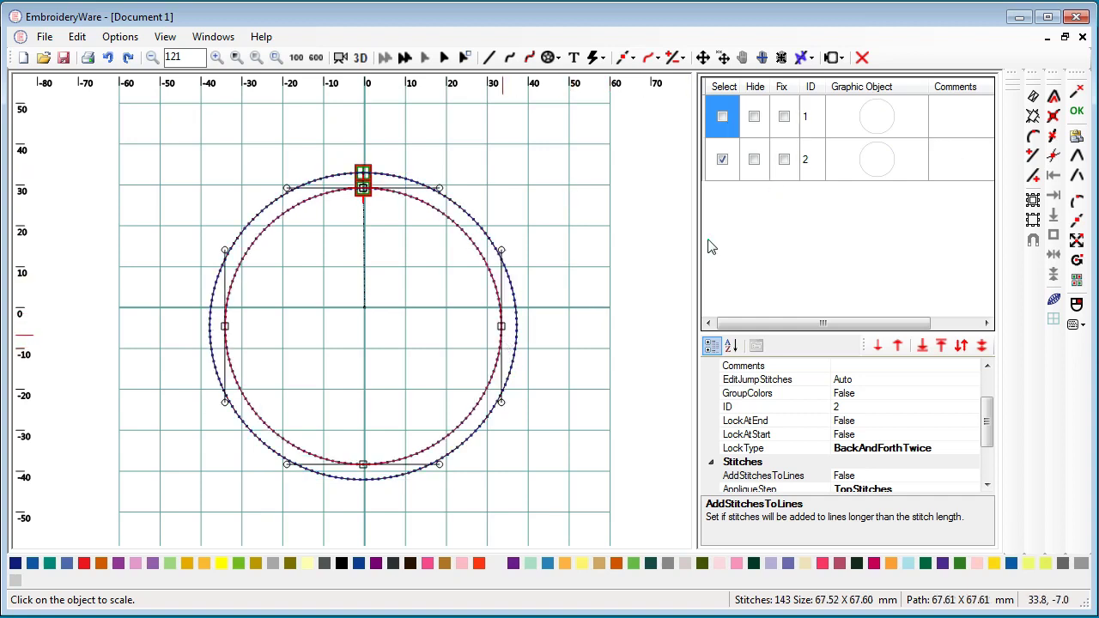
left_click(1077, 136)
left_click(501, 332)
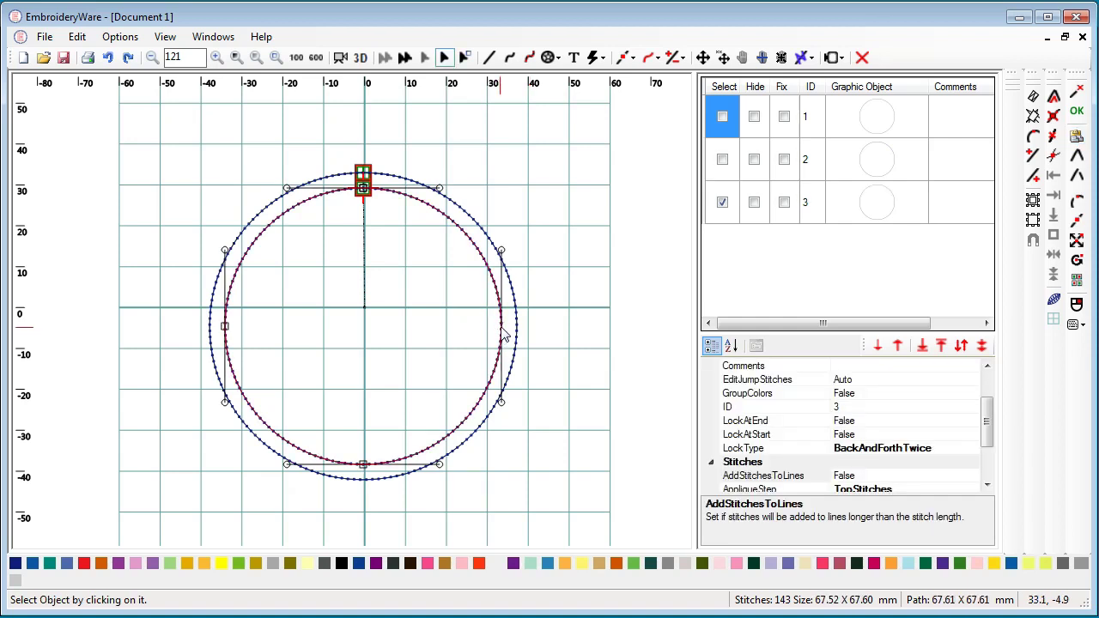
left_click(505, 325)
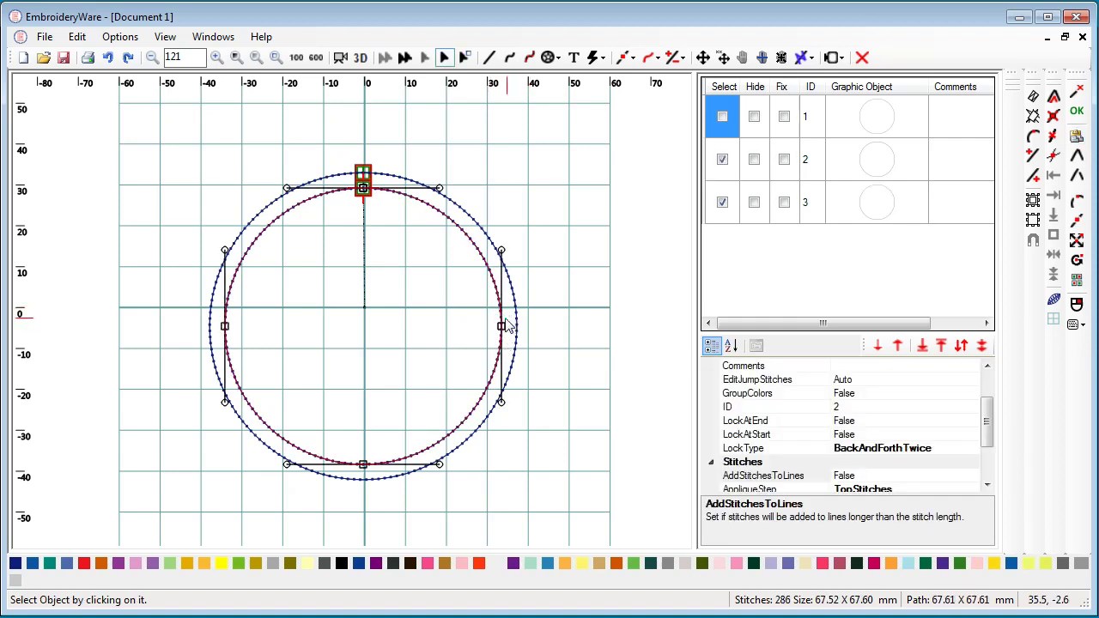
left_click(721, 162)
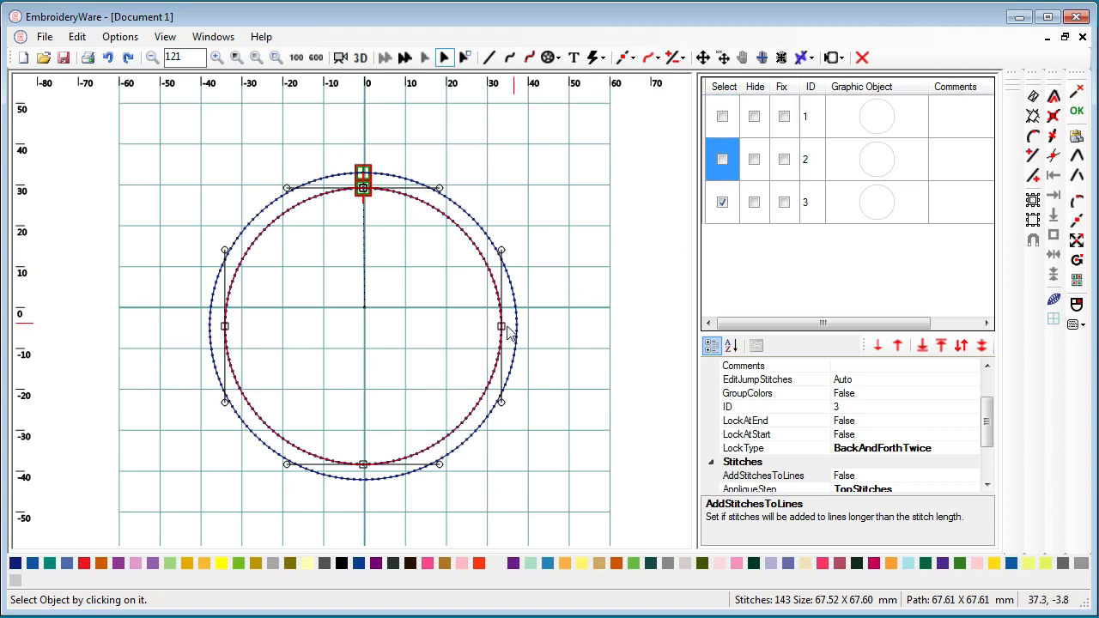
left_click(722, 203)
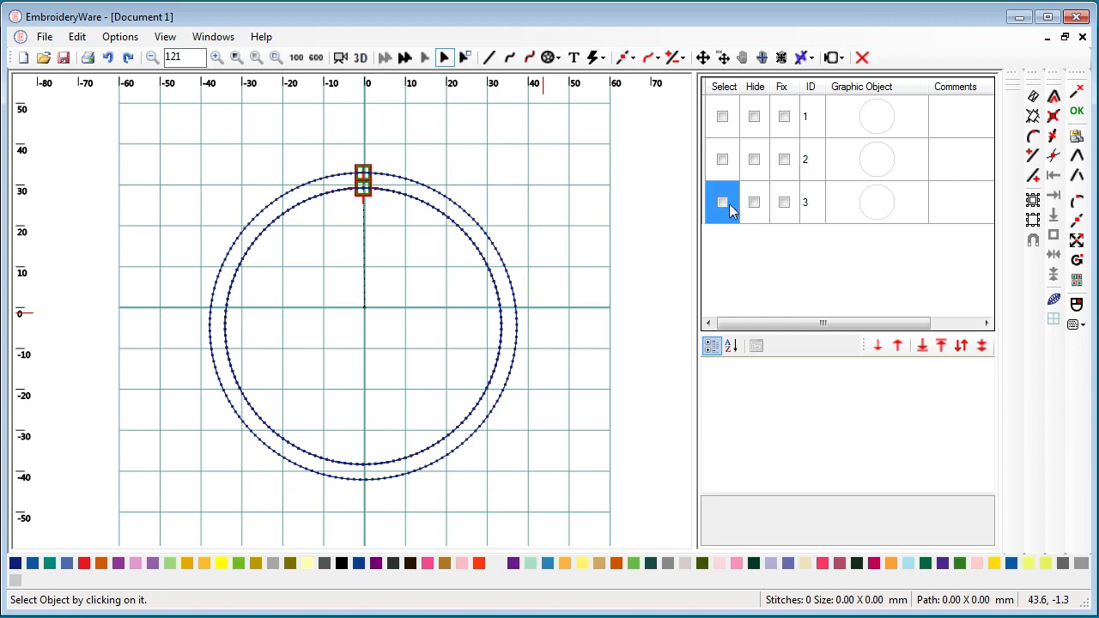
left_click(722, 203)
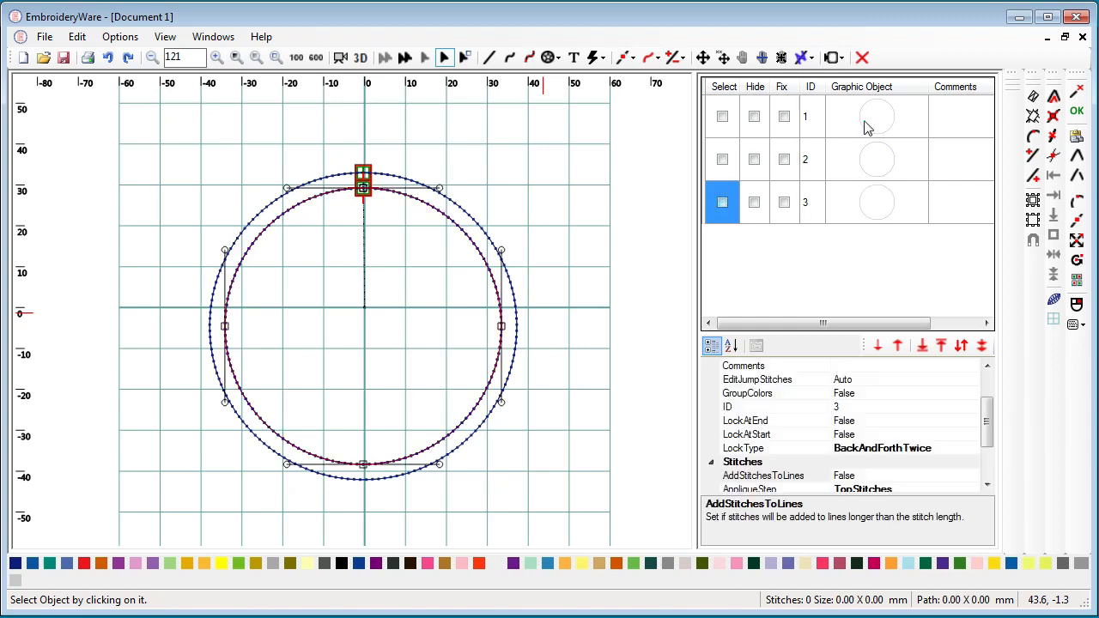
left_click(862, 57)
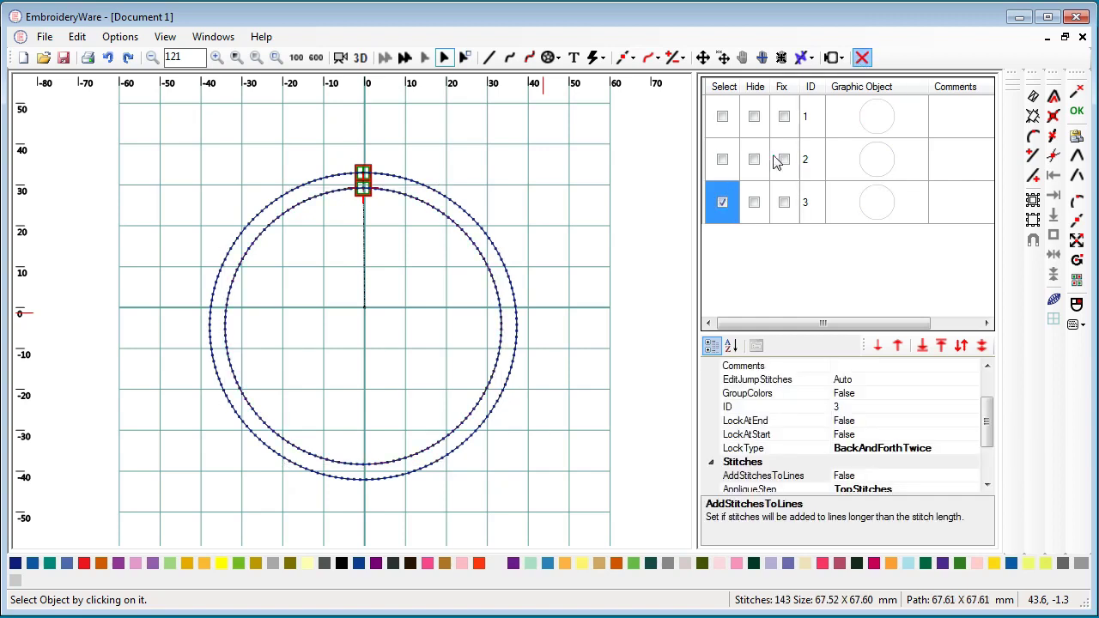
Step: Duplicate the inner circle and scale the copy by .9 in X and Y about its center
left_click(723, 159)
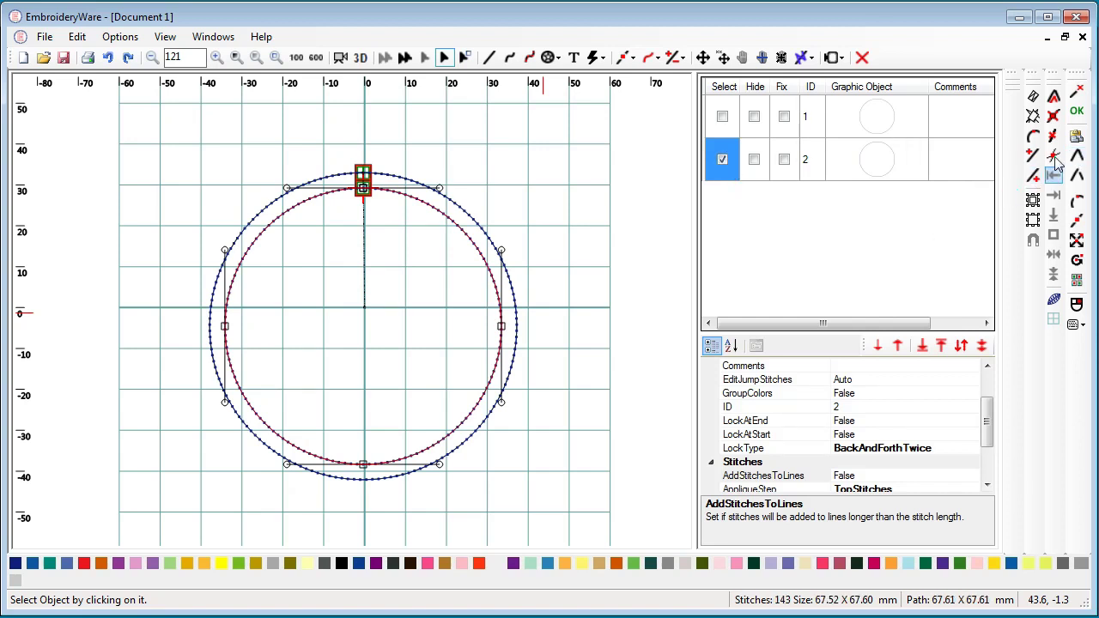
left_click(1077, 135)
left_click(837, 176)
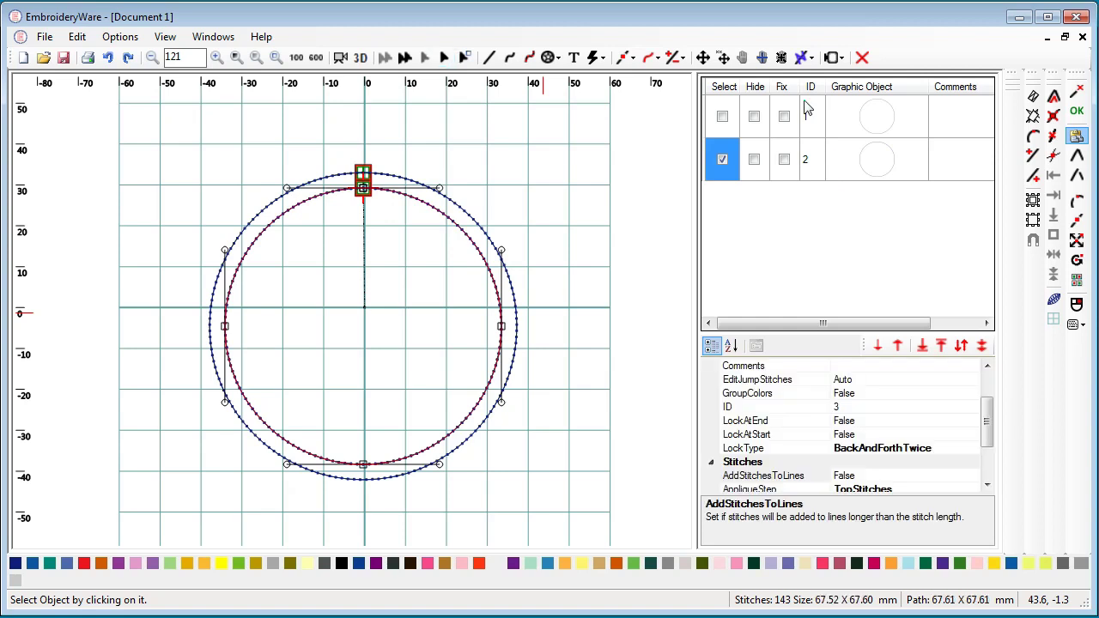
left_click(653, 63)
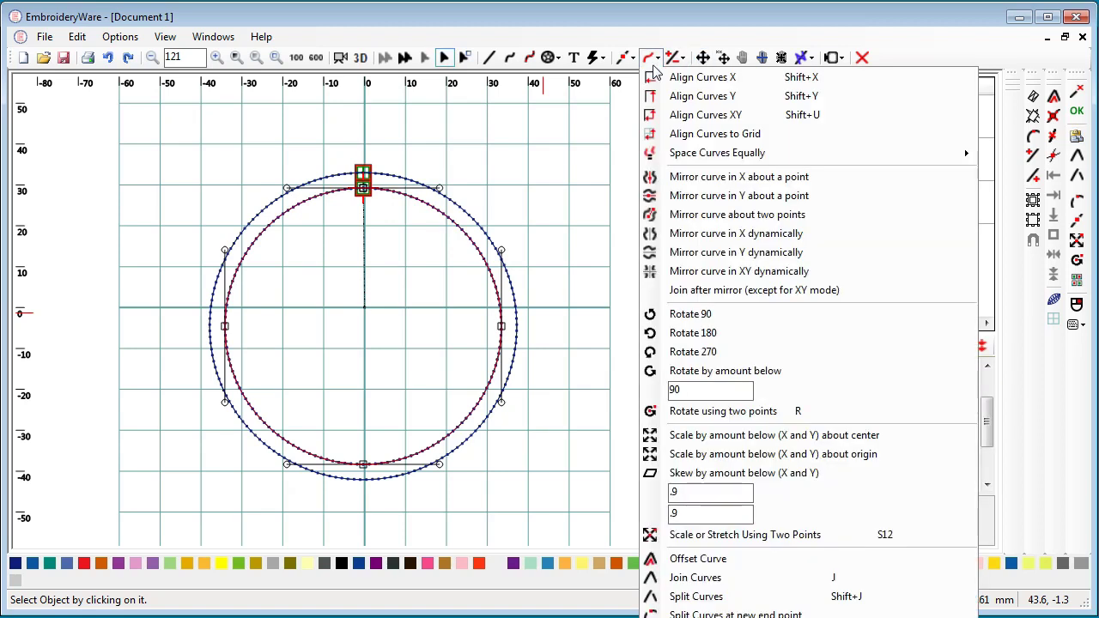
left_click(657, 435)
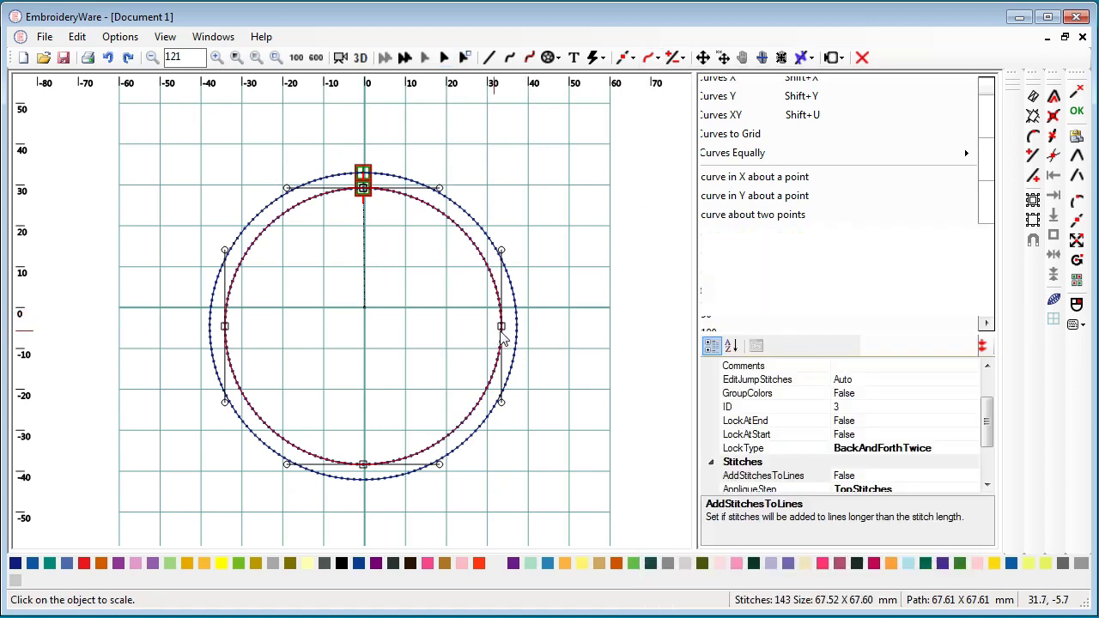
left_click(503, 328)
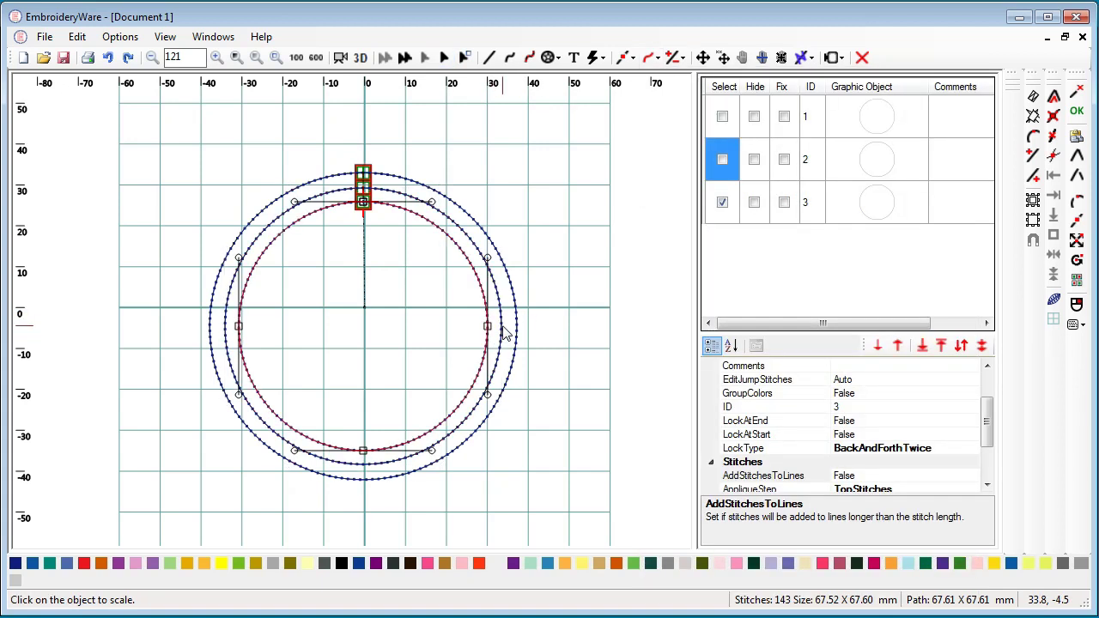
Step: Add a fourth concentric circle by duplicating the innermost one and scaling the copy by .9 about its center
left_click(1077, 136)
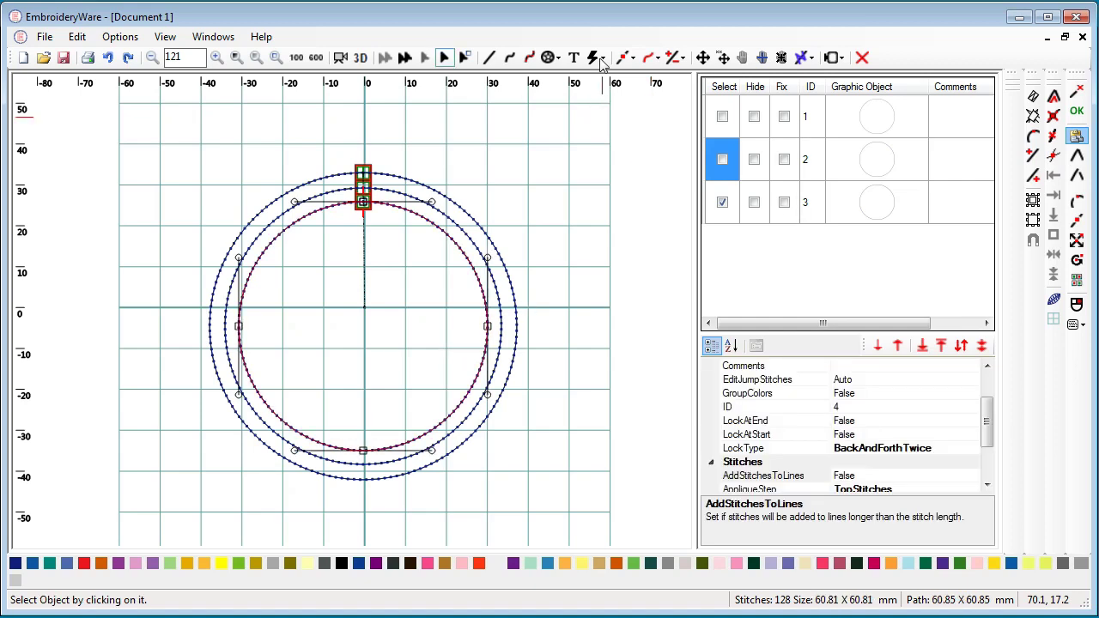
left_click(656, 62)
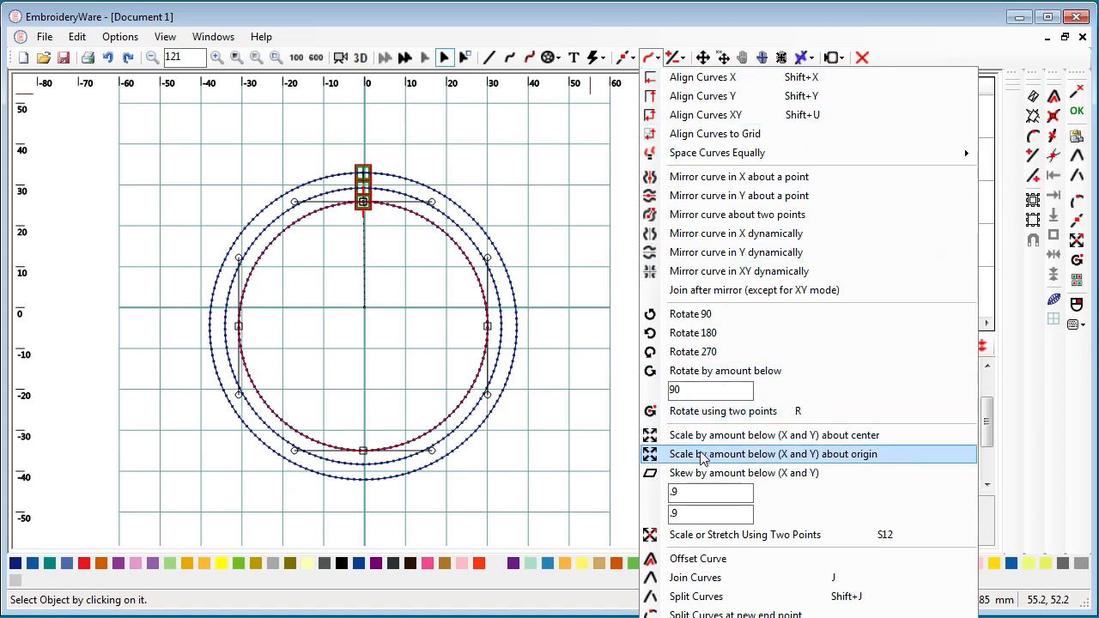
left_click(696, 436)
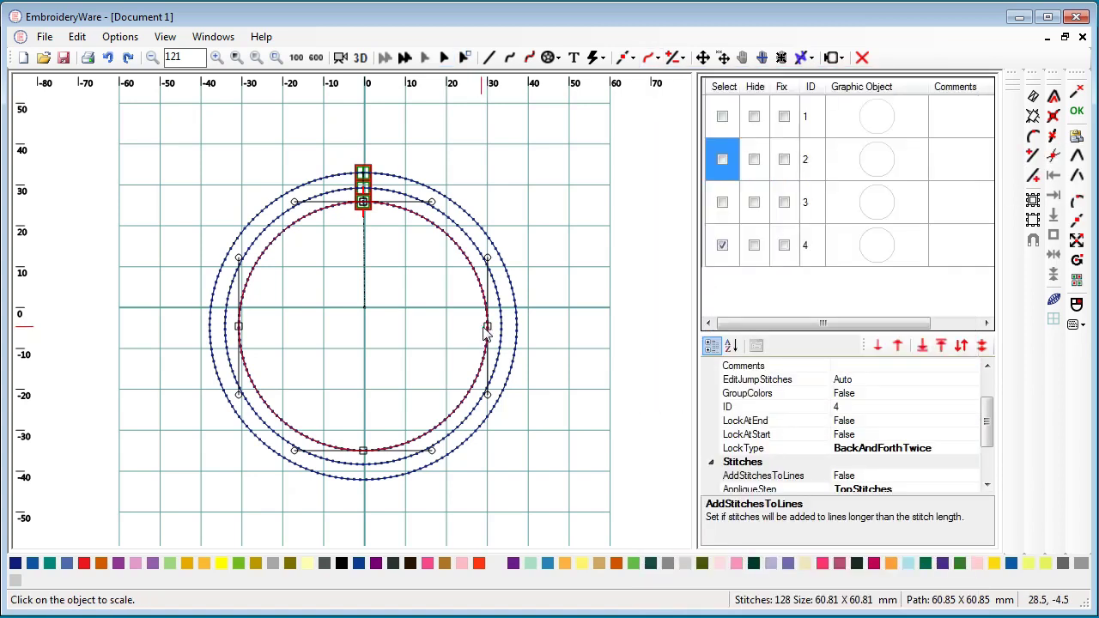
left_click(491, 331)
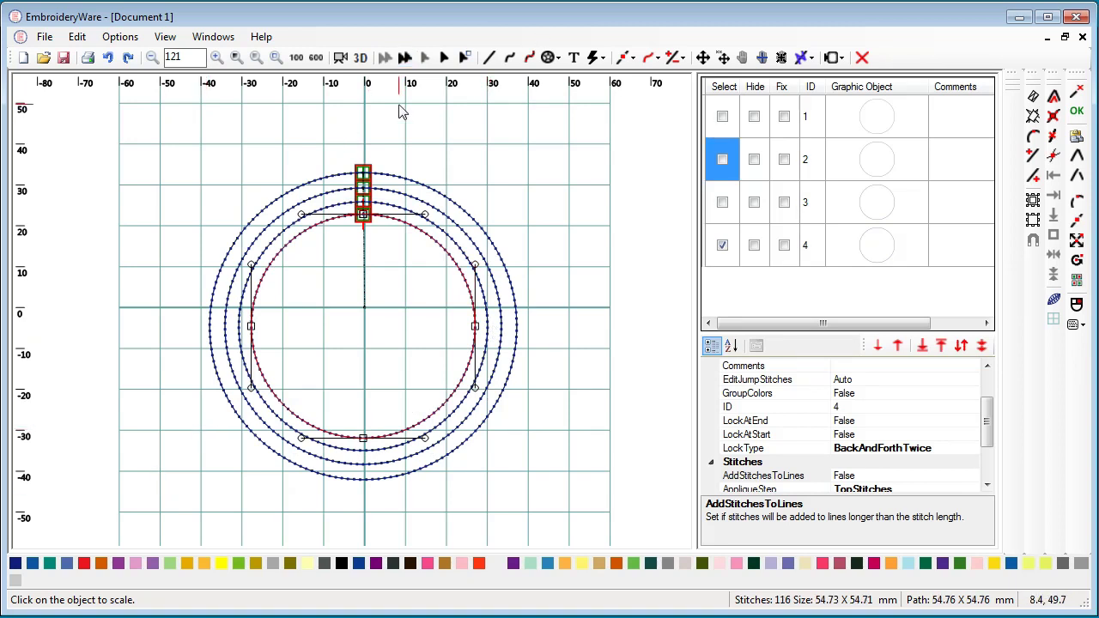
Step: Delete the three inner concentric circles, keeping only the outermost one
left_click(722, 246)
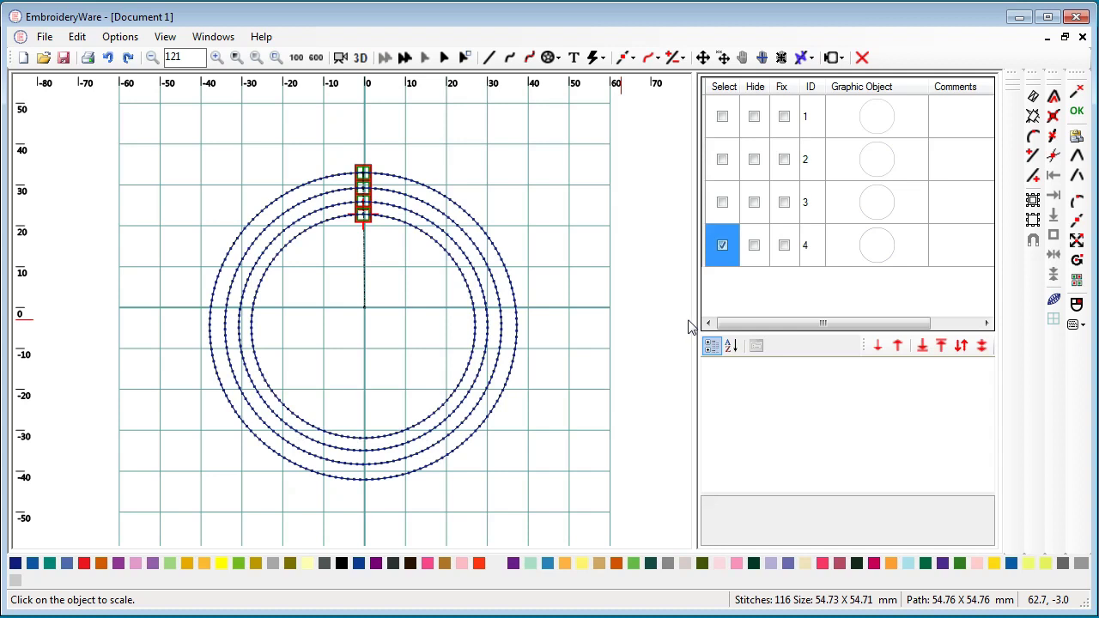
left_click(722, 247)
left_click(722, 203)
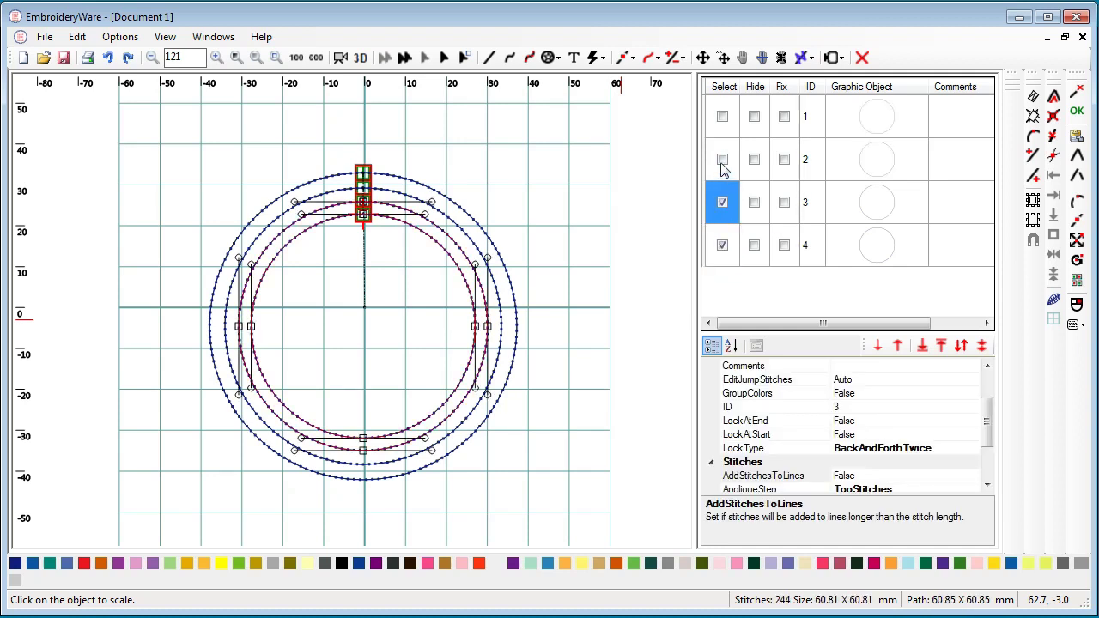
left_click(722, 161)
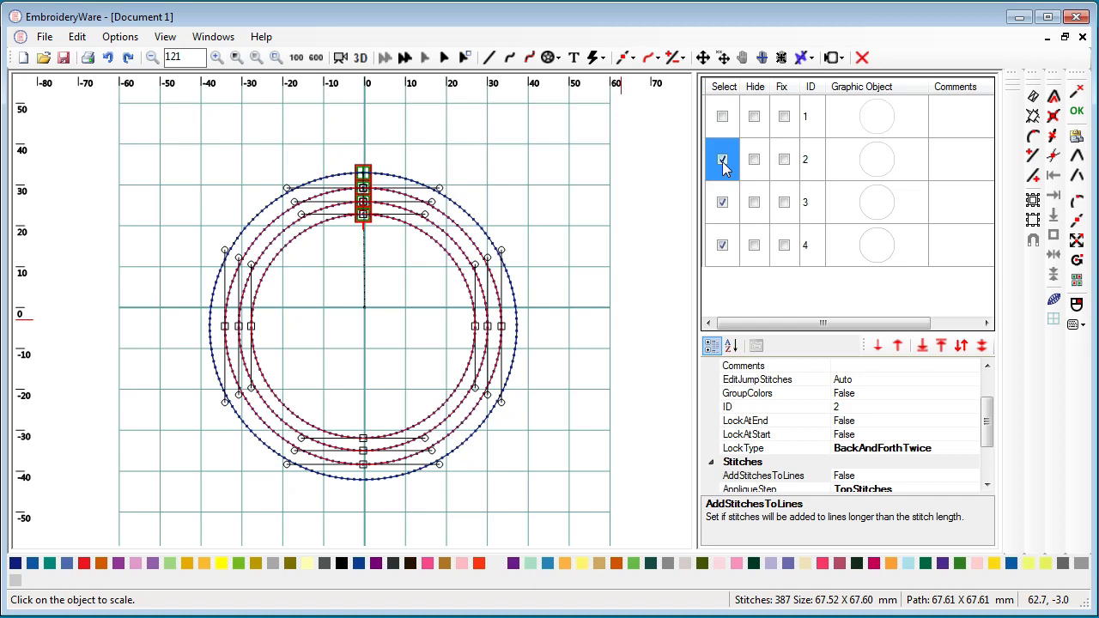
key("Delete")
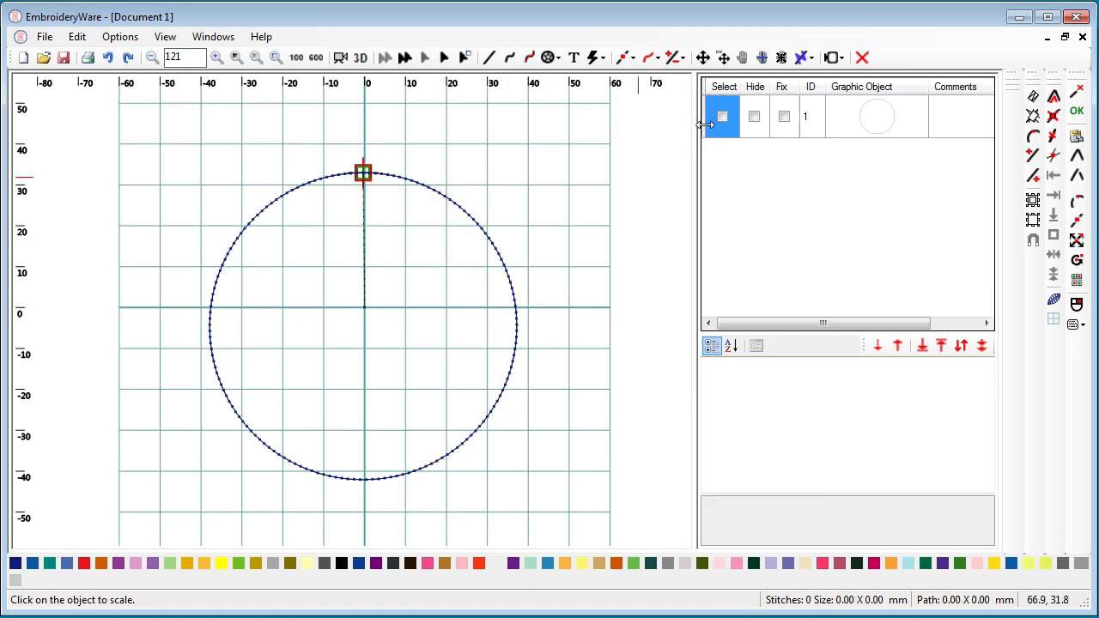
Step: Duplicate the remaining circle and scale the copy by .9 in X and .7 in Y about its center
left_click(723, 118)
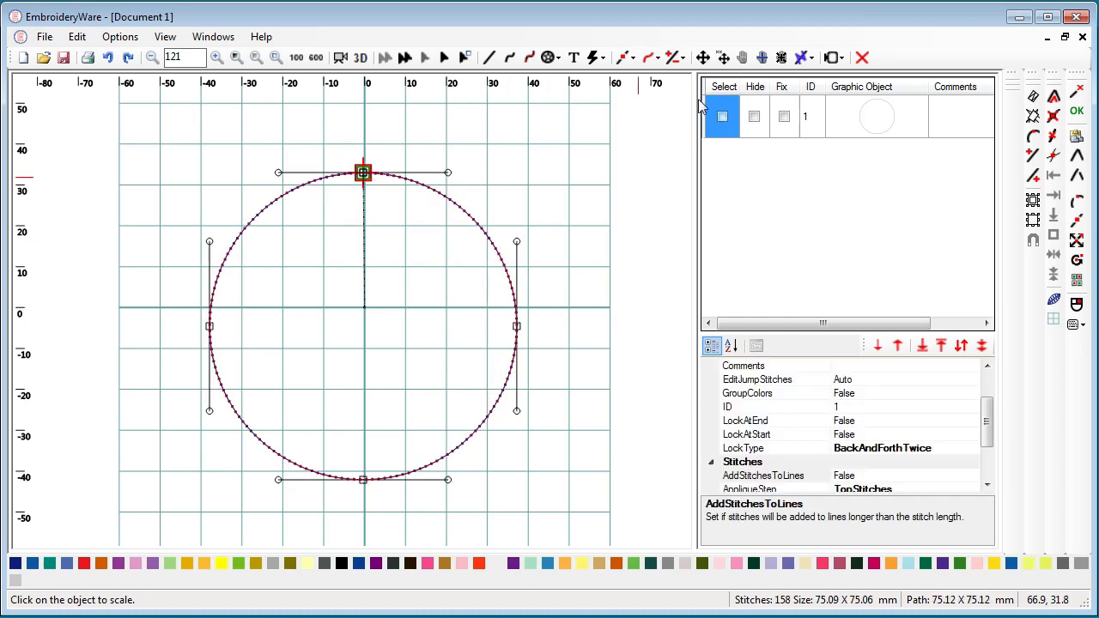
left_click(629, 58)
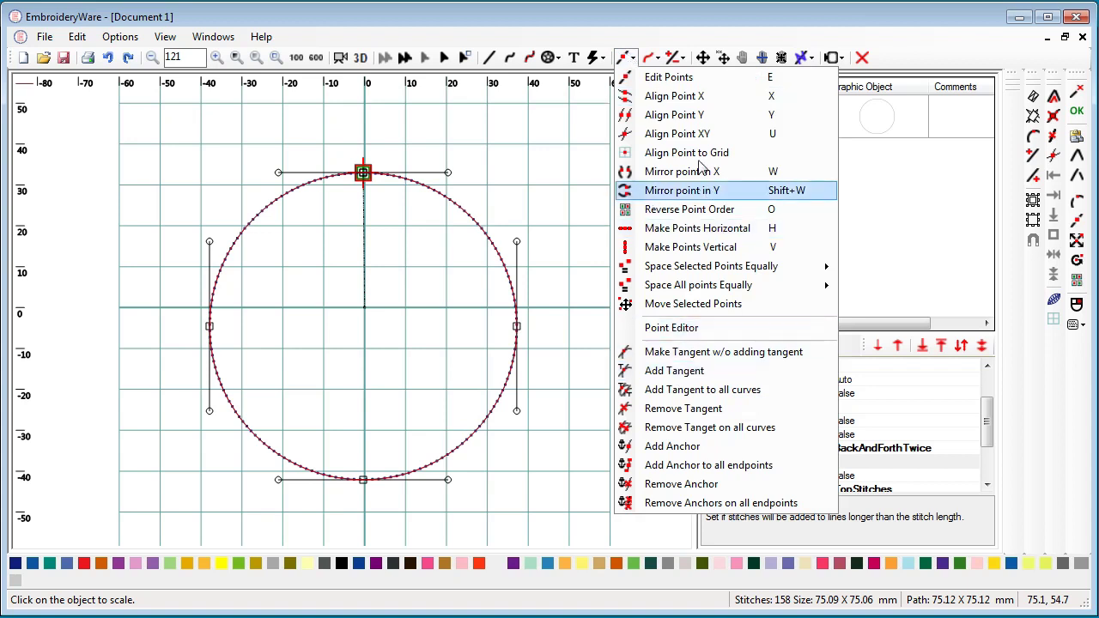
left_click(652, 64)
left_click(652, 63)
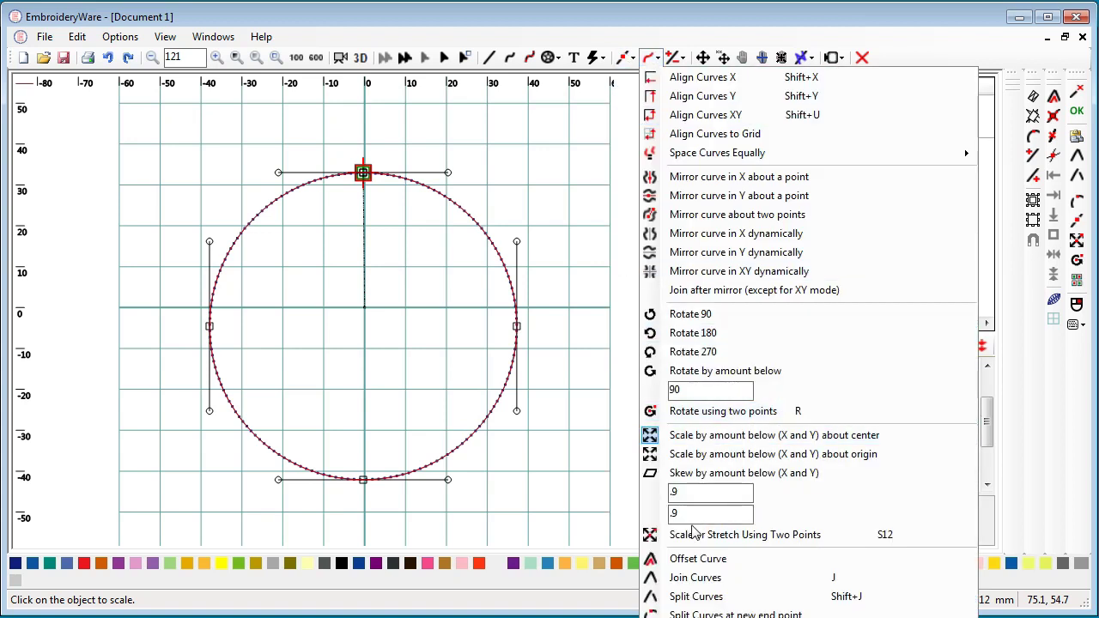
left_click(698, 514)
left_click(724, 510)
left_click(693, 460)
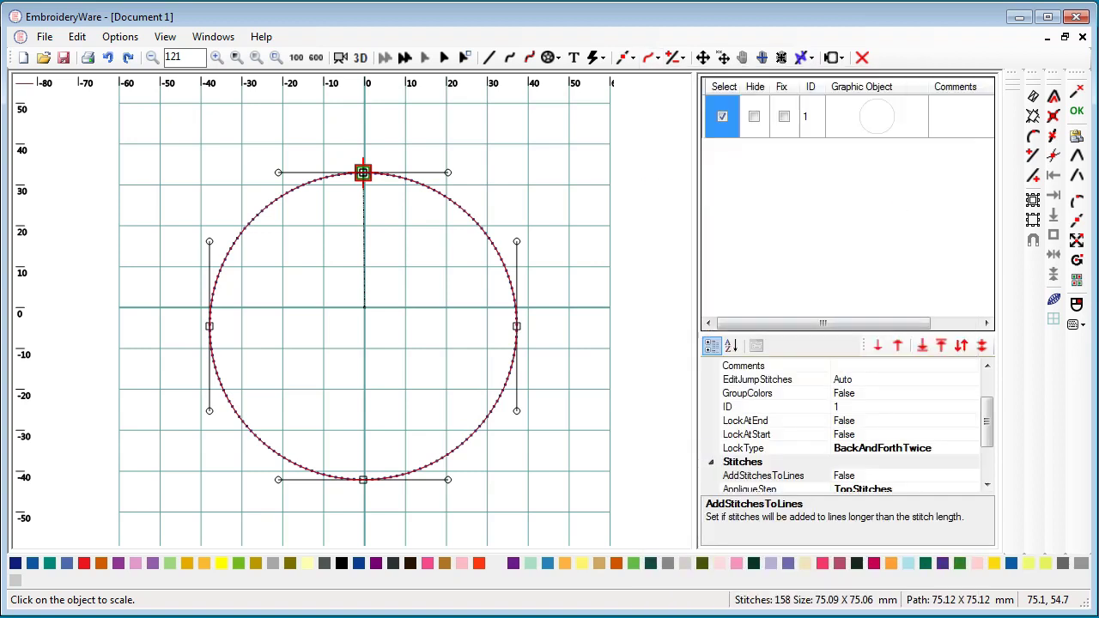
left_click(1077, 136)
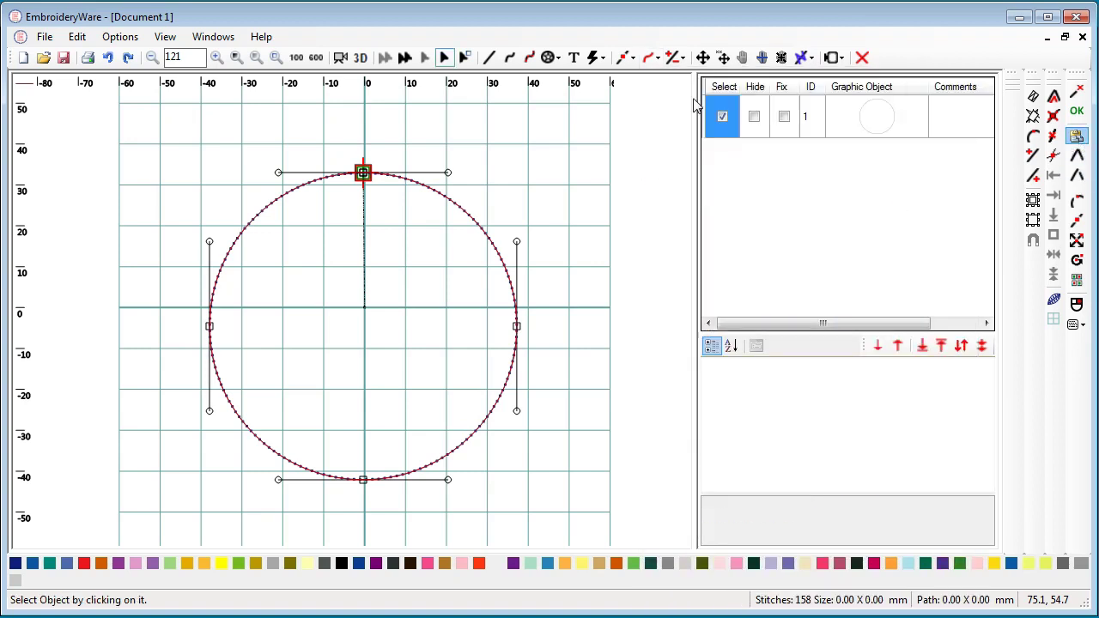
left_click(657, 60)
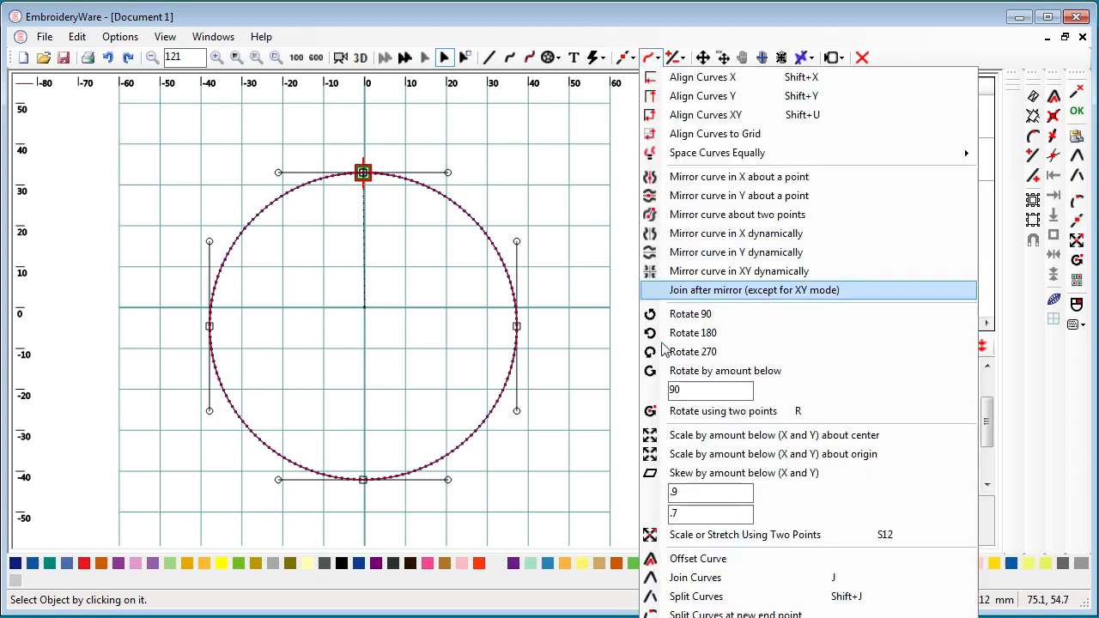
left_click(702, 437)
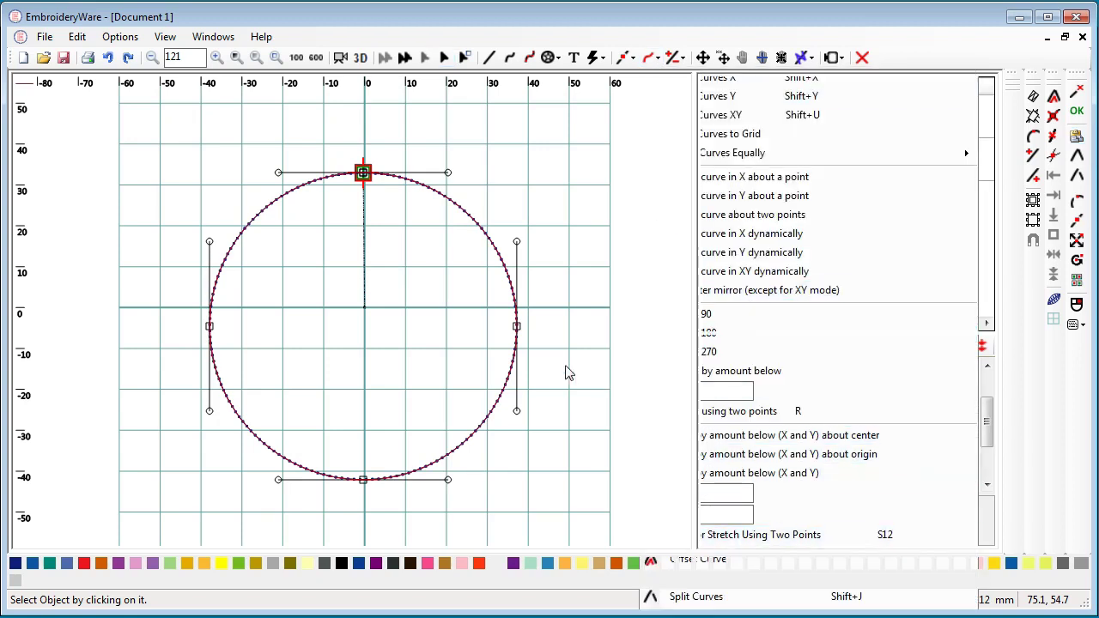
left_click(518, 330)
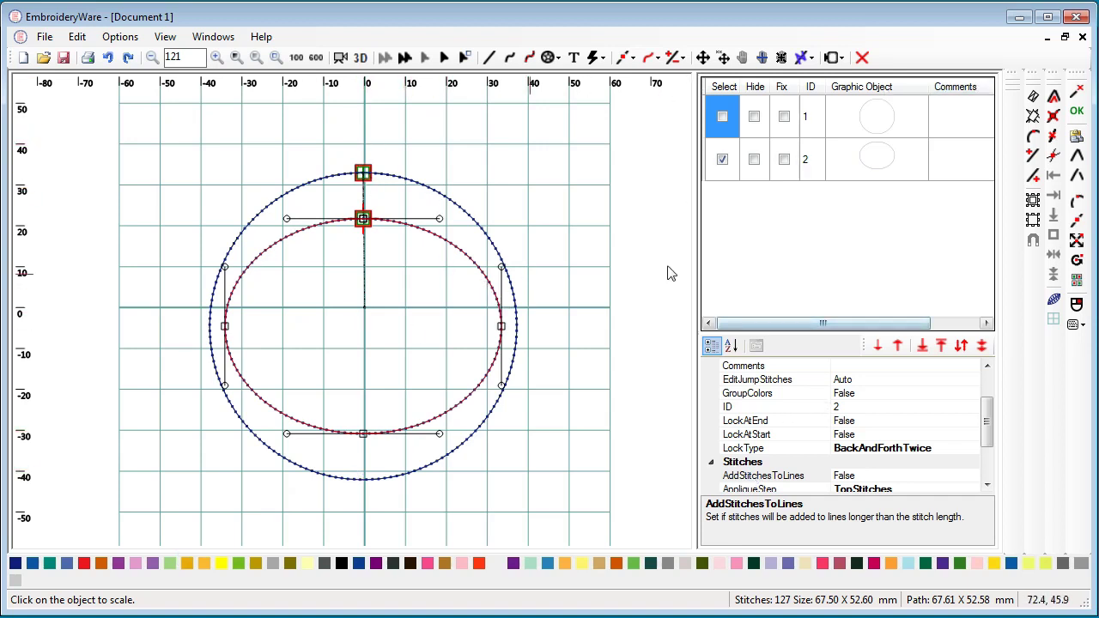
Step: Duplicate the ellipse, scale the copy by .9 in X and .7 in Y about its center, and deselect it
left_click(722, 161)
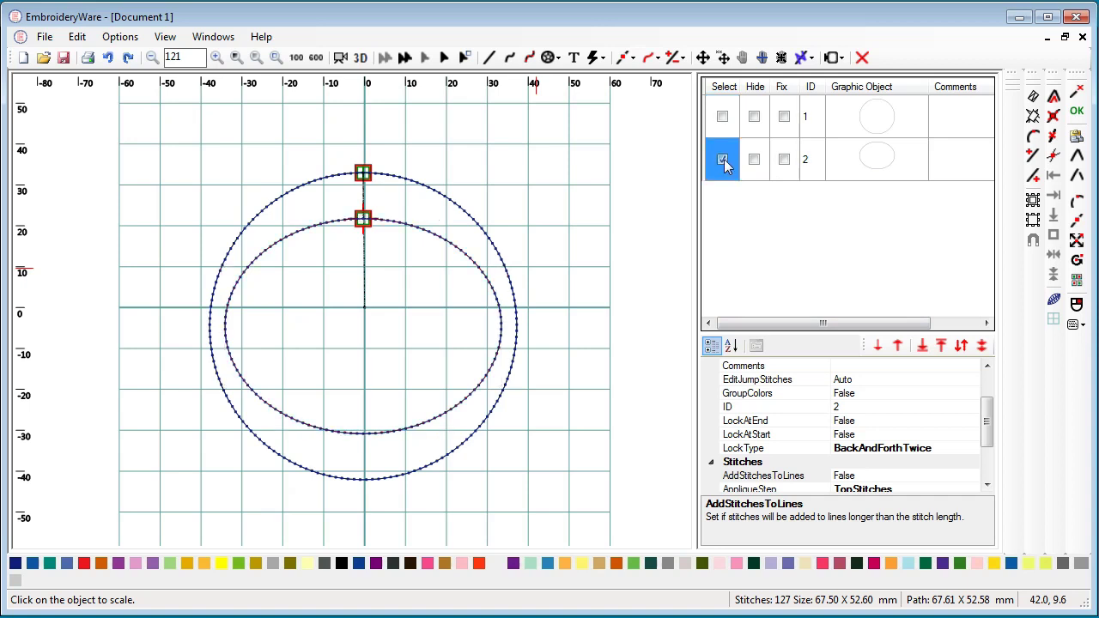
left_click(723, 160)
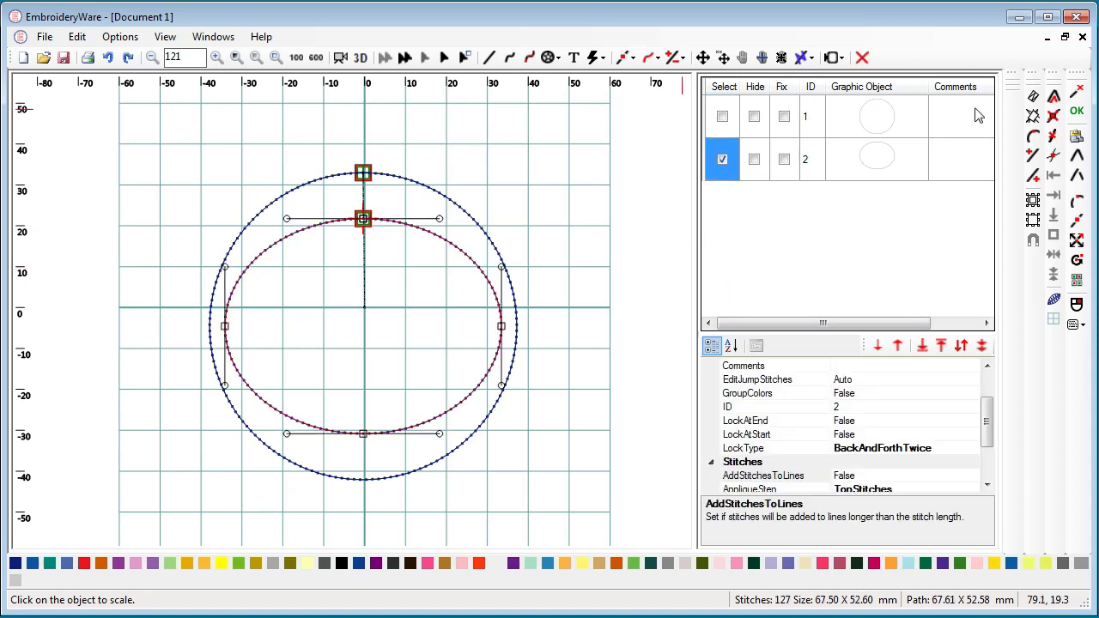
left_click(1077, 136)
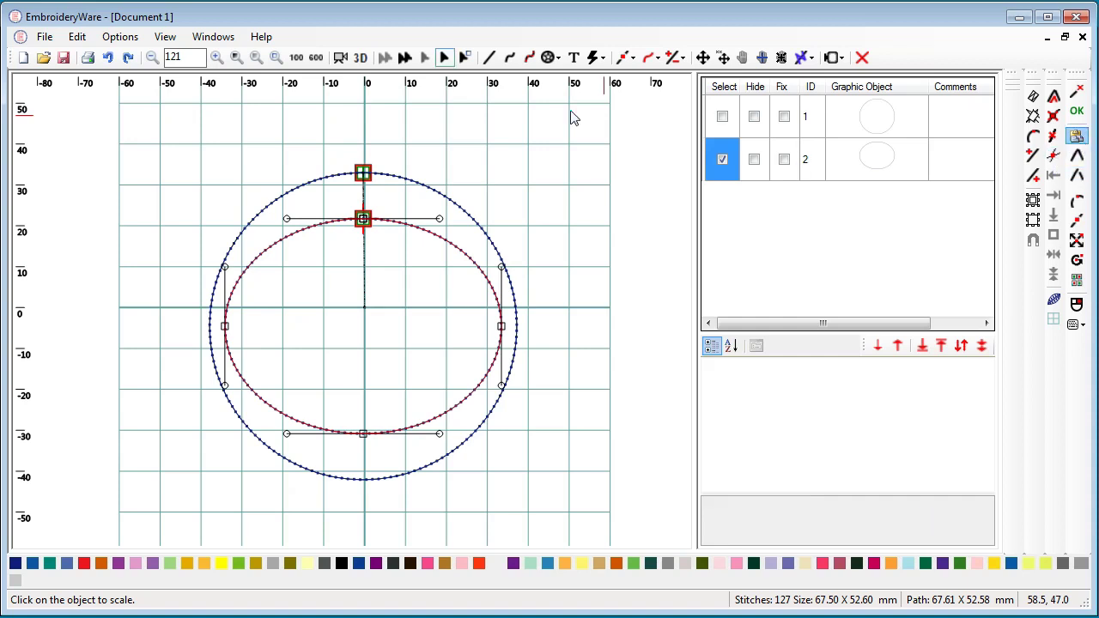
left_click(658, 58)
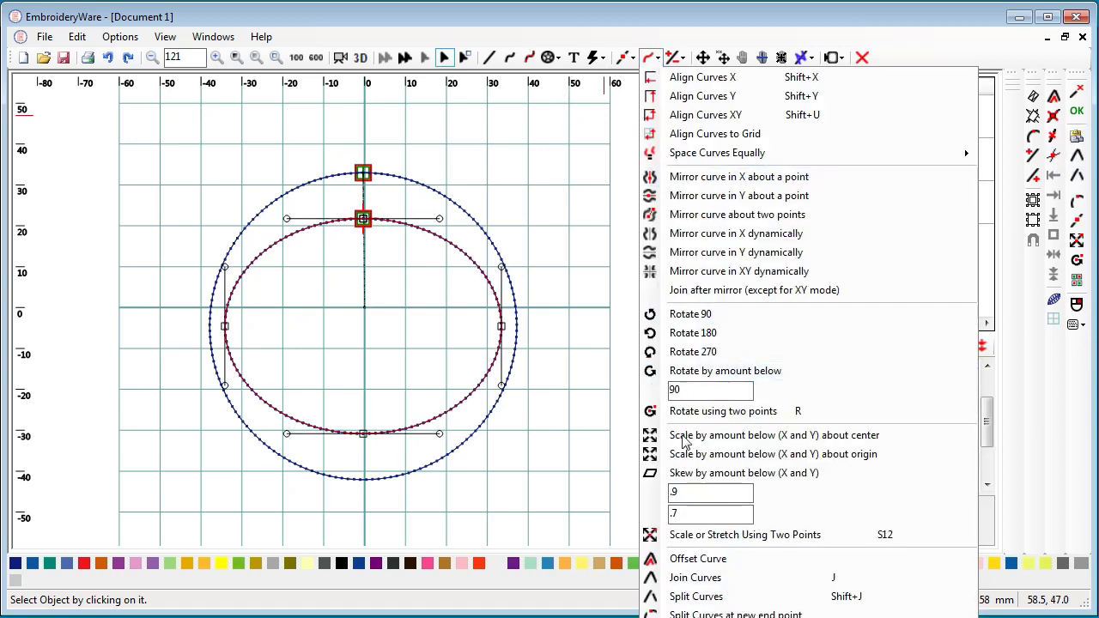
left_click(650, 436)
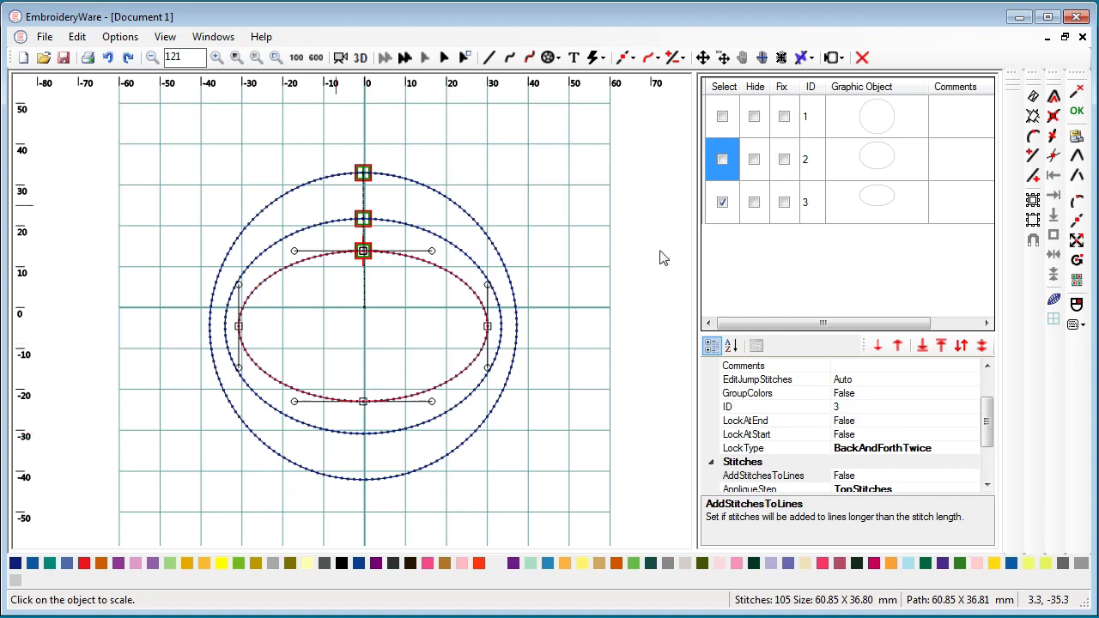
left_click(721, 204)
left_click(638, 318)
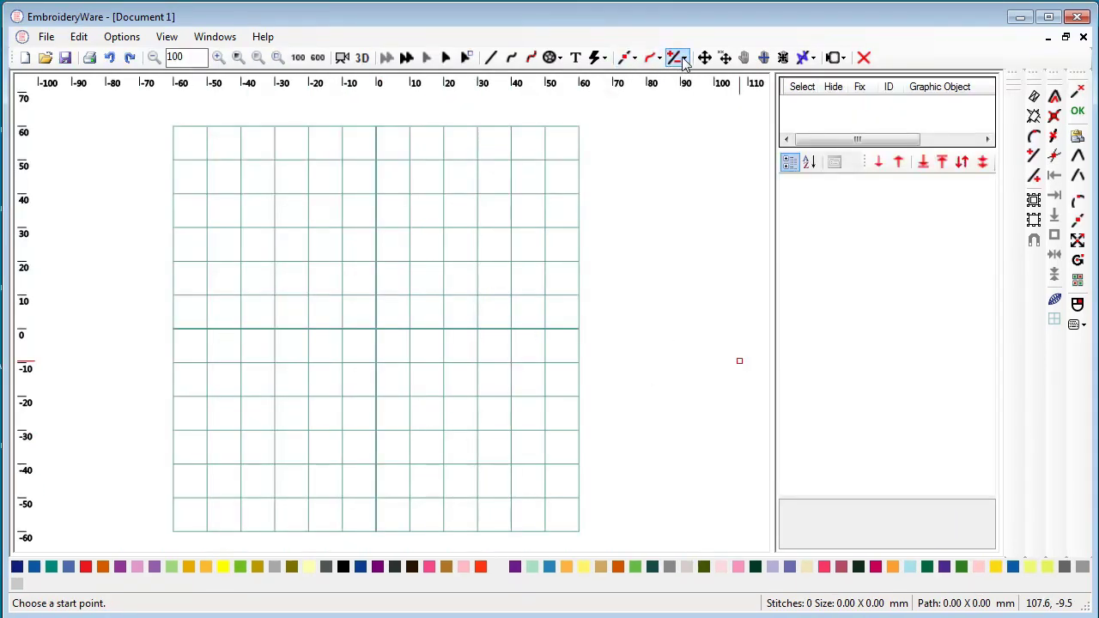
left_click(658, 60)
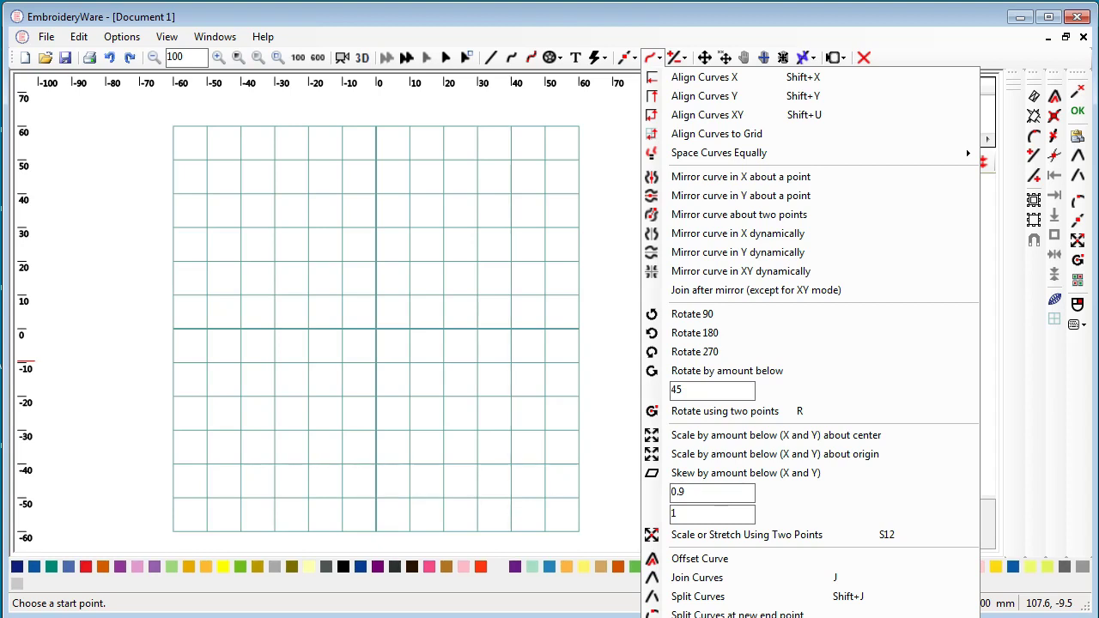
left_click(604, 48)
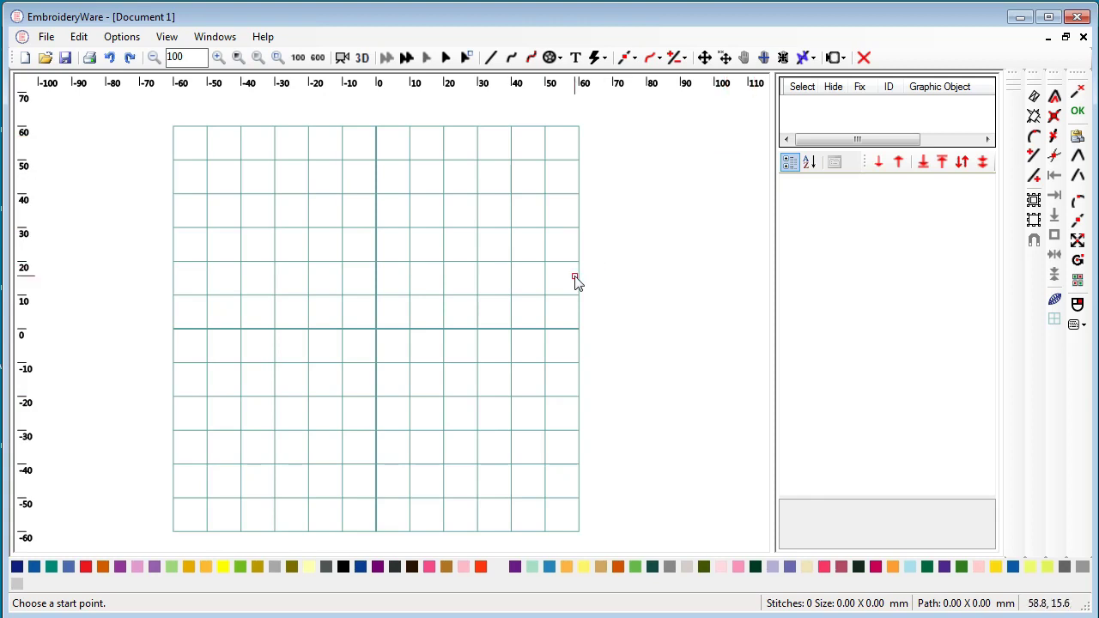
Step: Draw a circle about 102 mm in diameter on the vertical axis, centered slightly above the origin
left_click(557, 57)
left_click(568, 77)
left_click(377, 144)
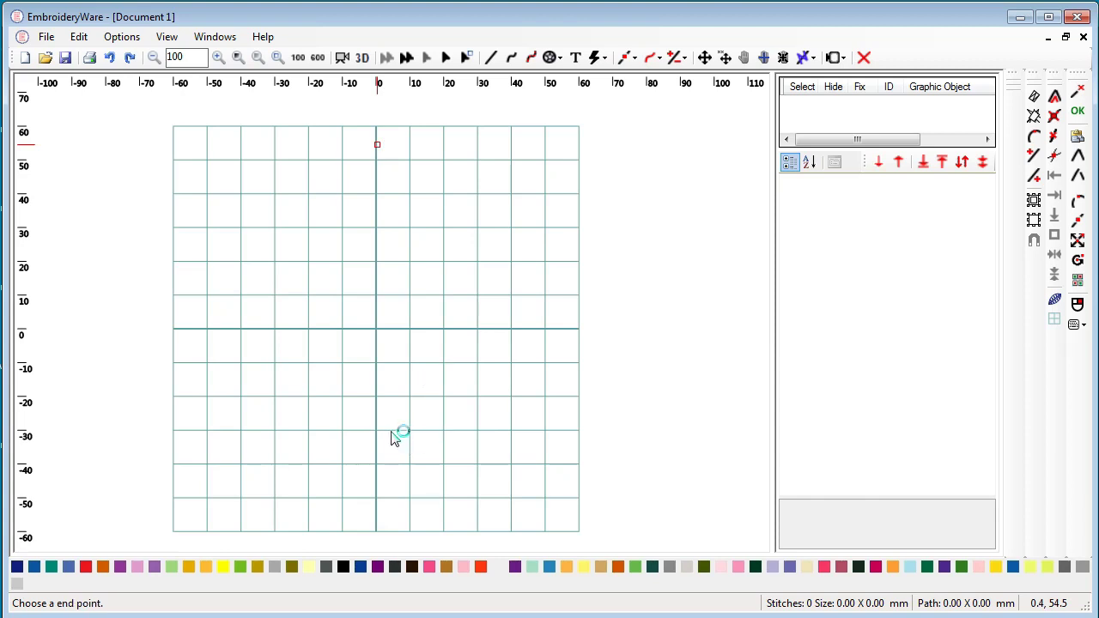
left_click(376, 491)
right_click(662, 258)
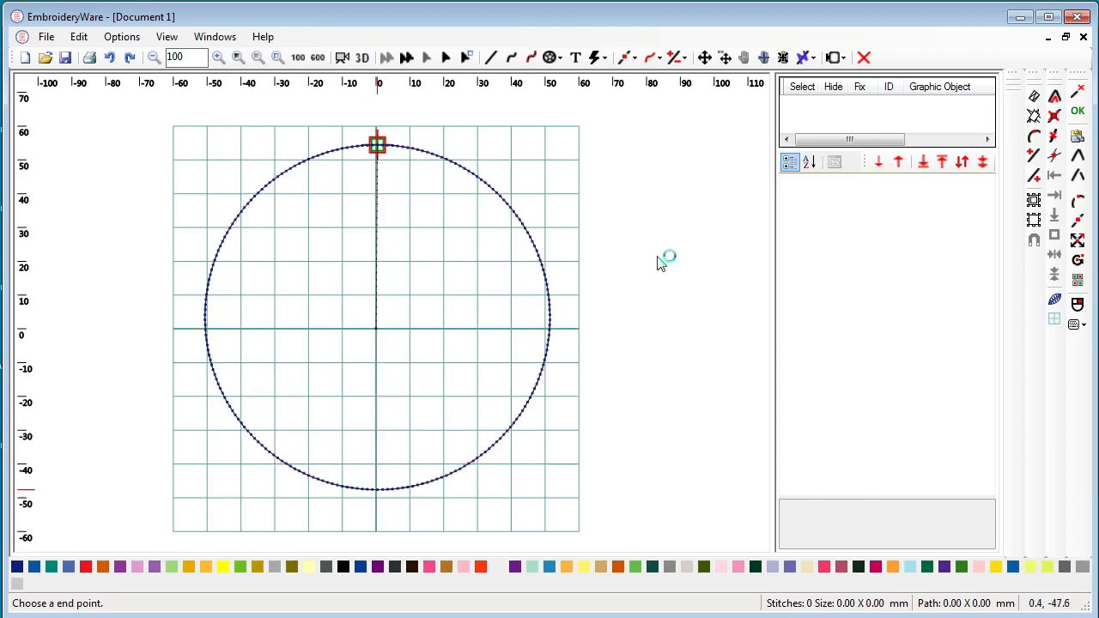
Step: Hide the grid and draw a V-shaped two-segment line from just above the circle through the origin to about (54, 32)
left_click(1056, 320)
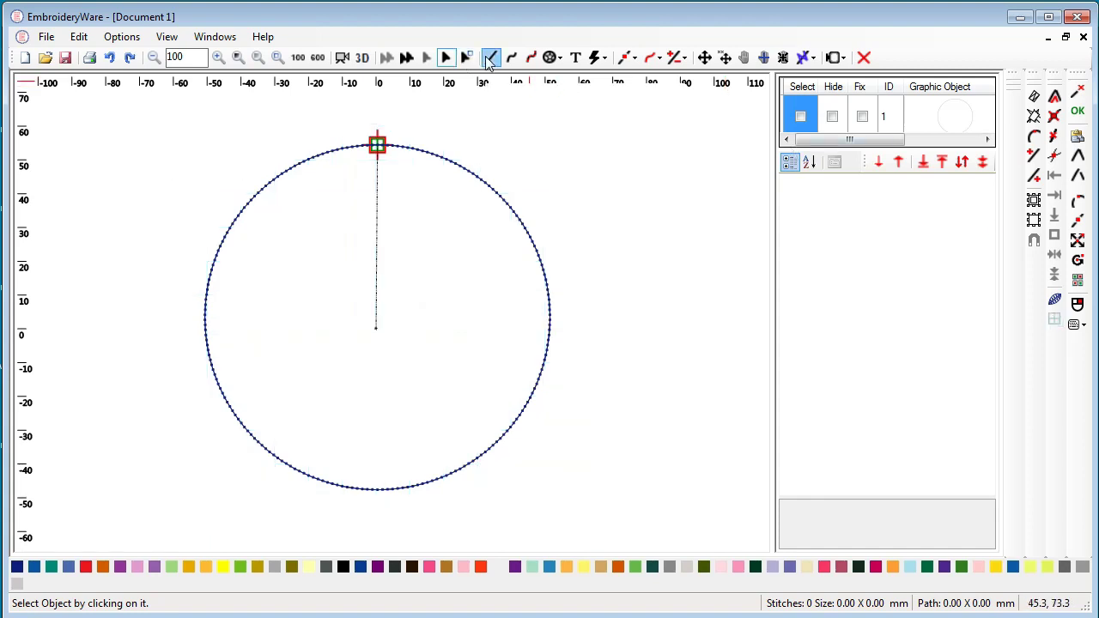
left_click(487, 60)
left_click(428, 134)
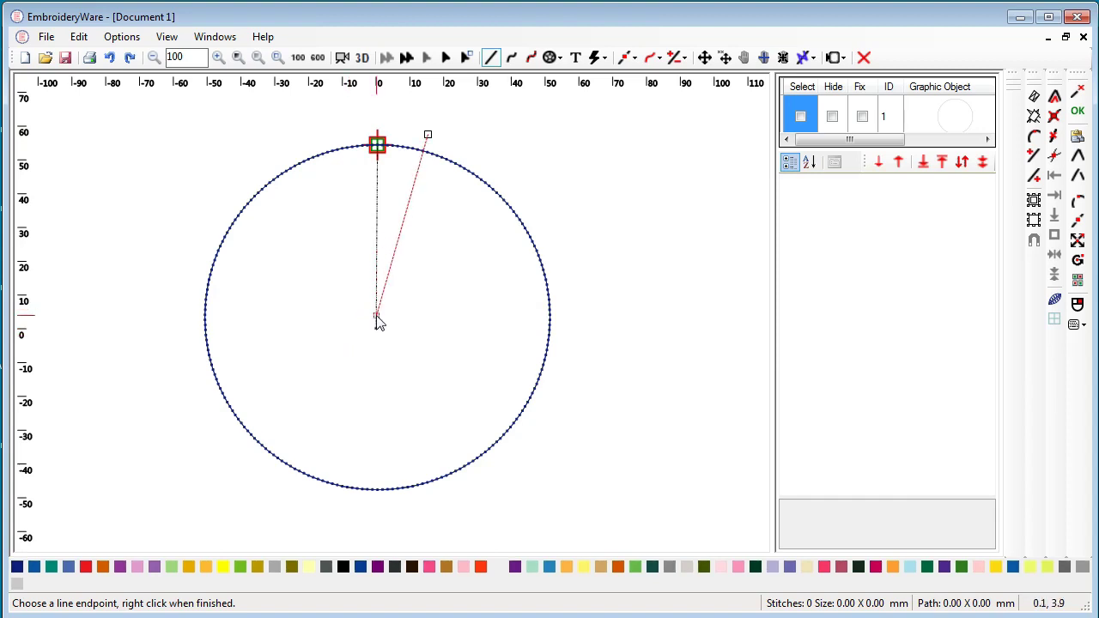
left_click(377, 328)
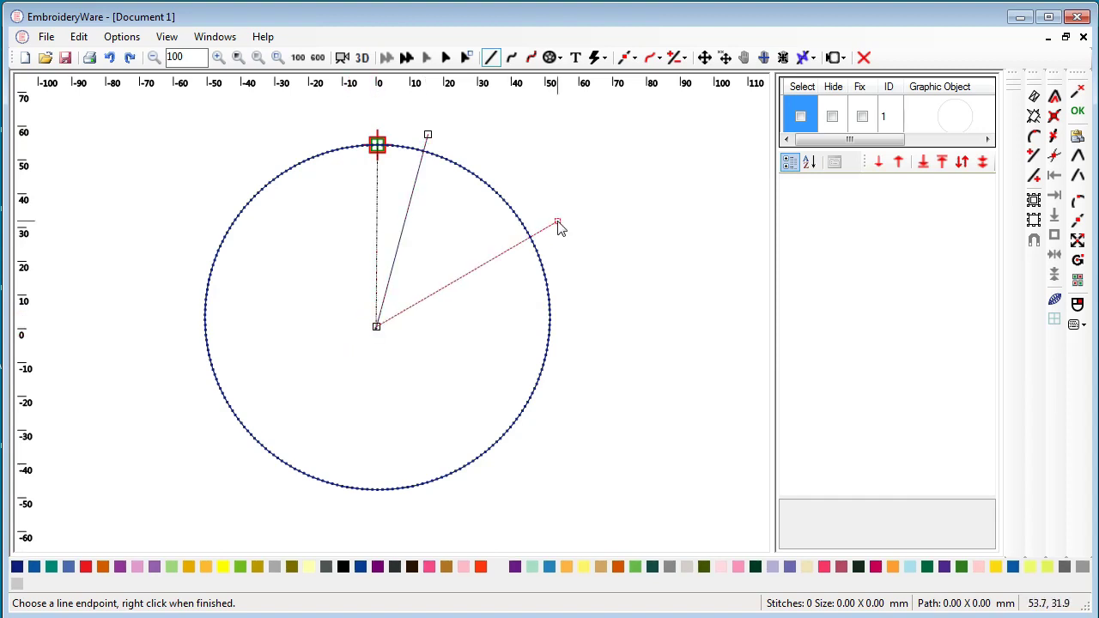
left_click(558, 222)
right_click(648, 198)
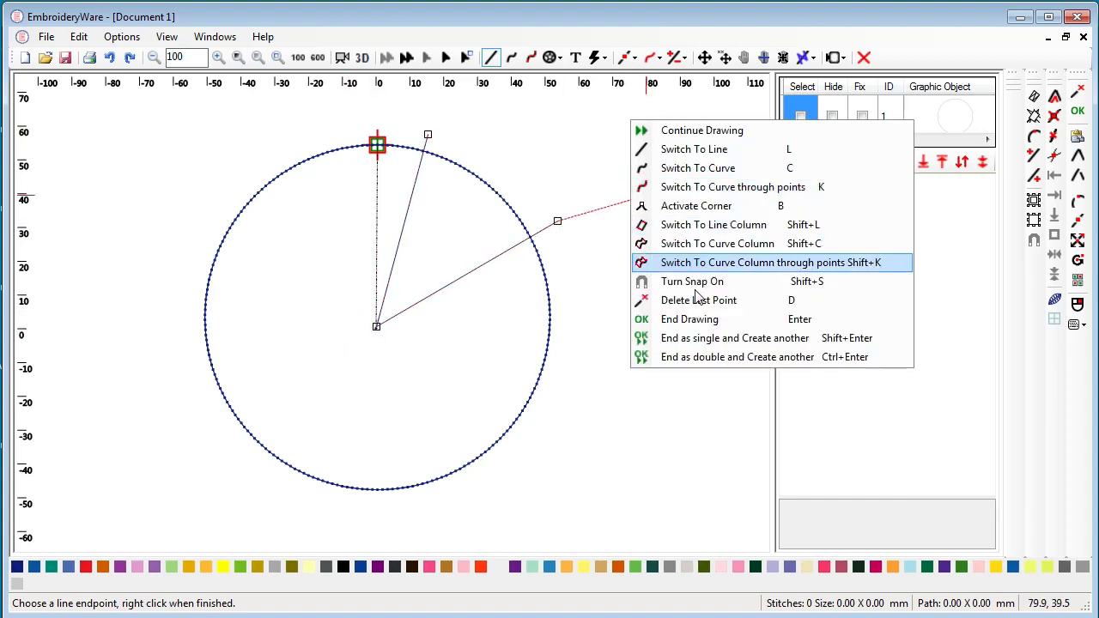
left_click(687, 322)
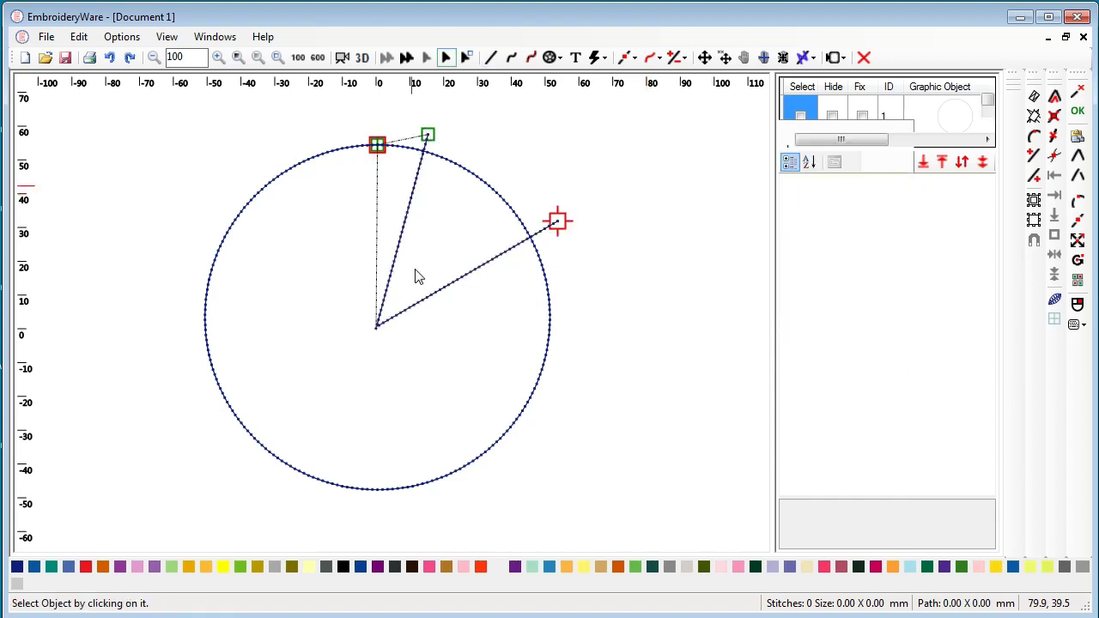
Step: Enlarge the object list to show both objects and select the circle
scroll(633, 263, "up", 2)
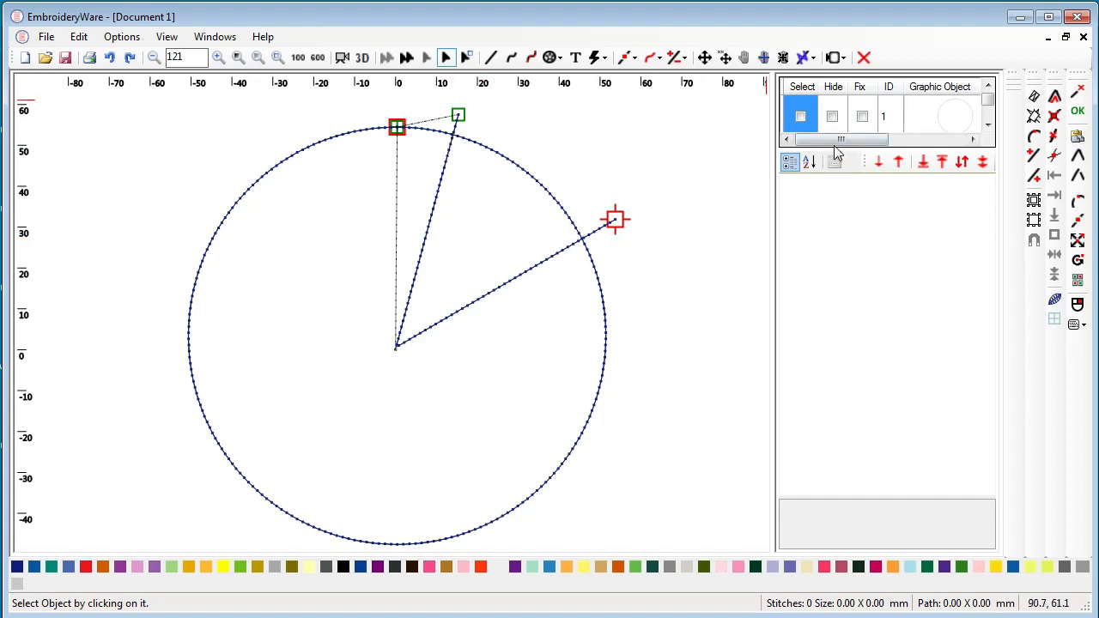
left_click_drag(837, 152, 835, 232)
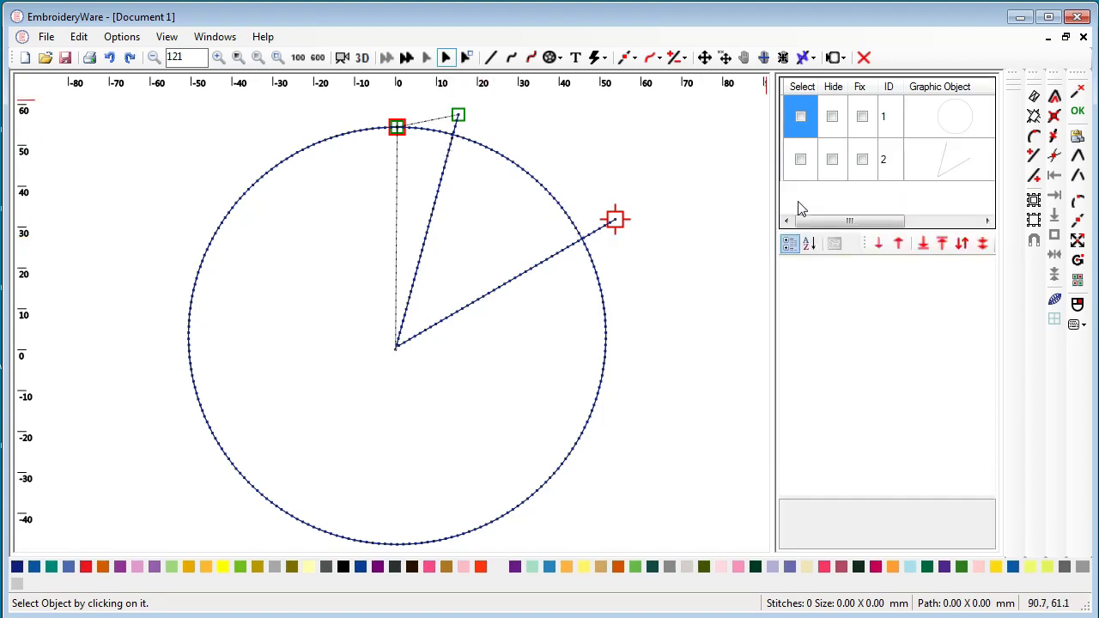
left_click(800, 117)
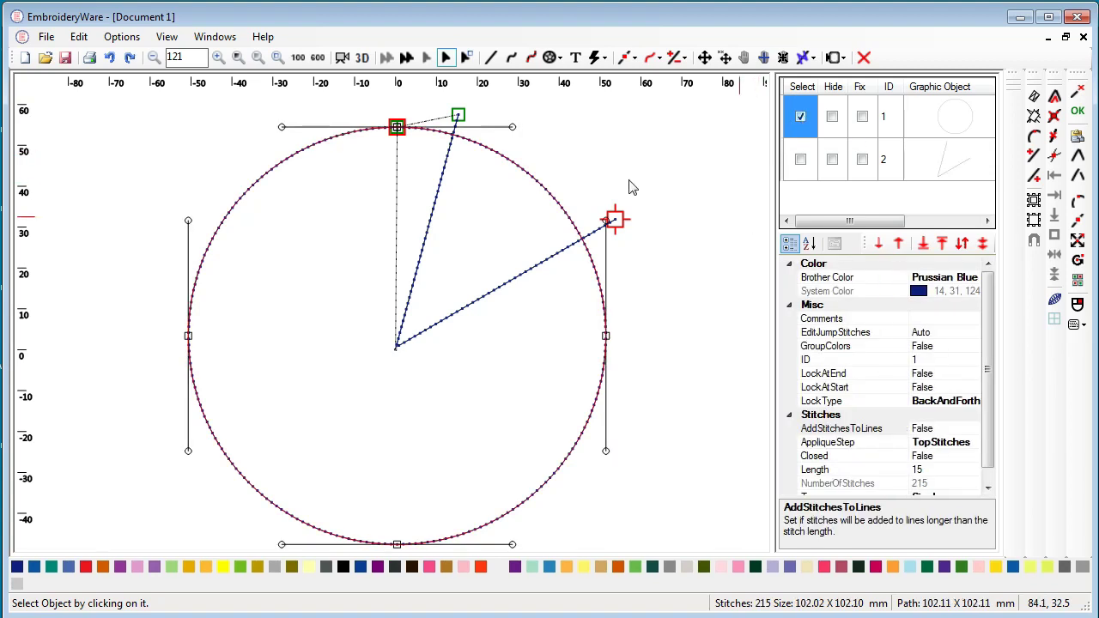
Step: Add an end point on the circle where the steeper segment of the V-shaped line crosses it
scroll(517, 275, "up", 4)
scroll(479, 294, "up", 4)
scroll(448, 346, "up", 10)
scroll(448, 384, "up", 2)
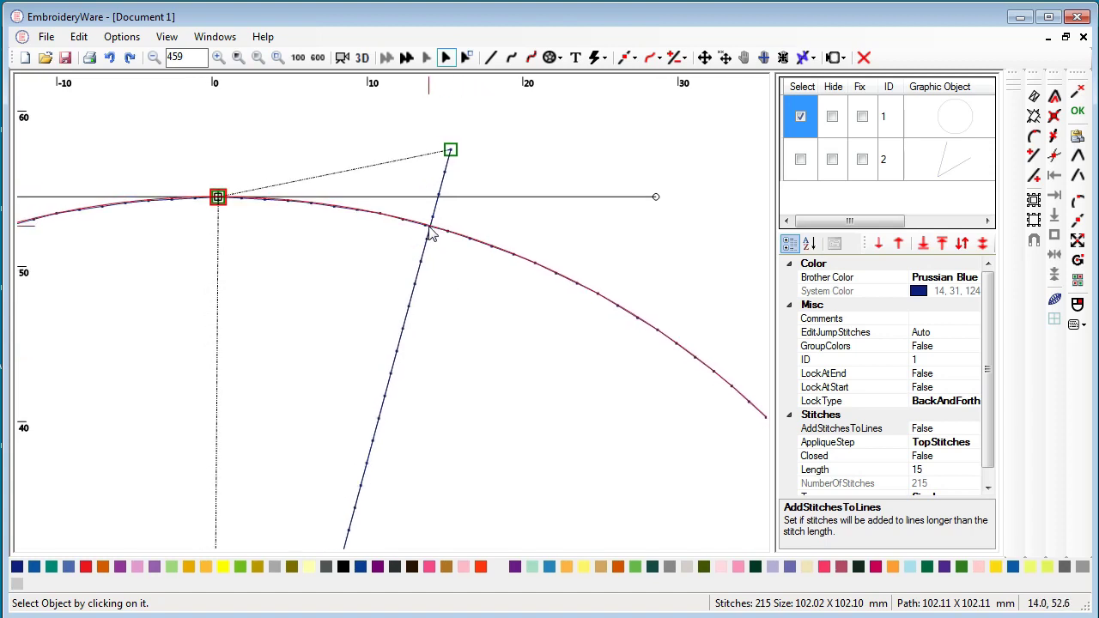
left_click(660, 63)
left_click(673, 63)
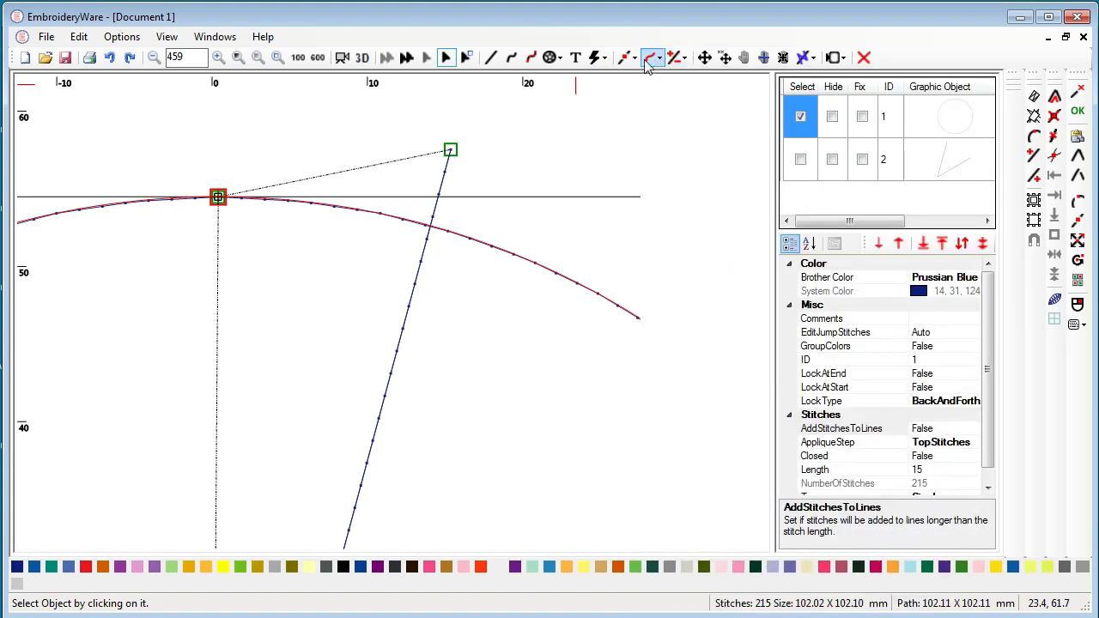
left_click(684, 63)
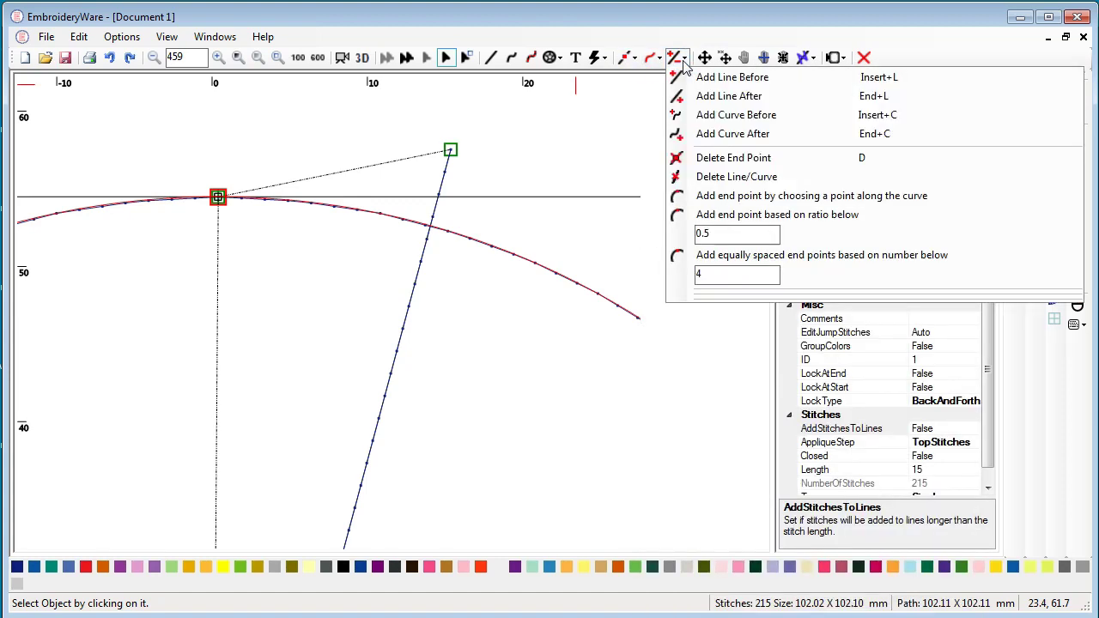
left_click(678, 197)
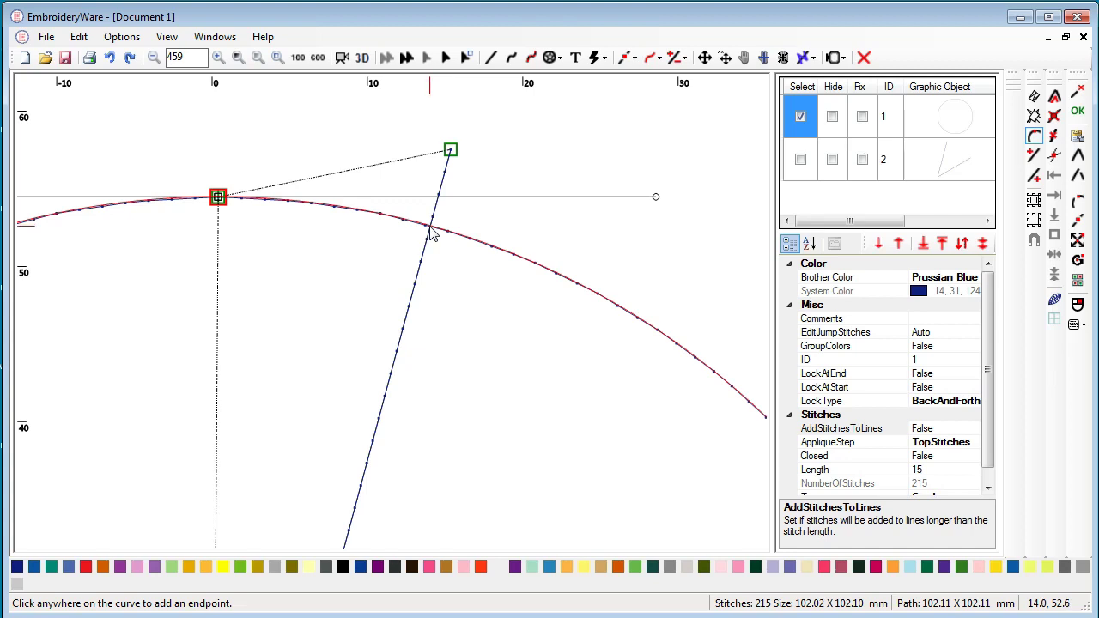
Step: Add an end point on the circle where the shallower segment of the V-shaped line crosses it
left_click_drag(593, 417, 407, 216)
mouse_move(569, 365)
left_mouse_down()
mouse_move(481, 301)
mouse_move(416, 218)
left_mouse_up()
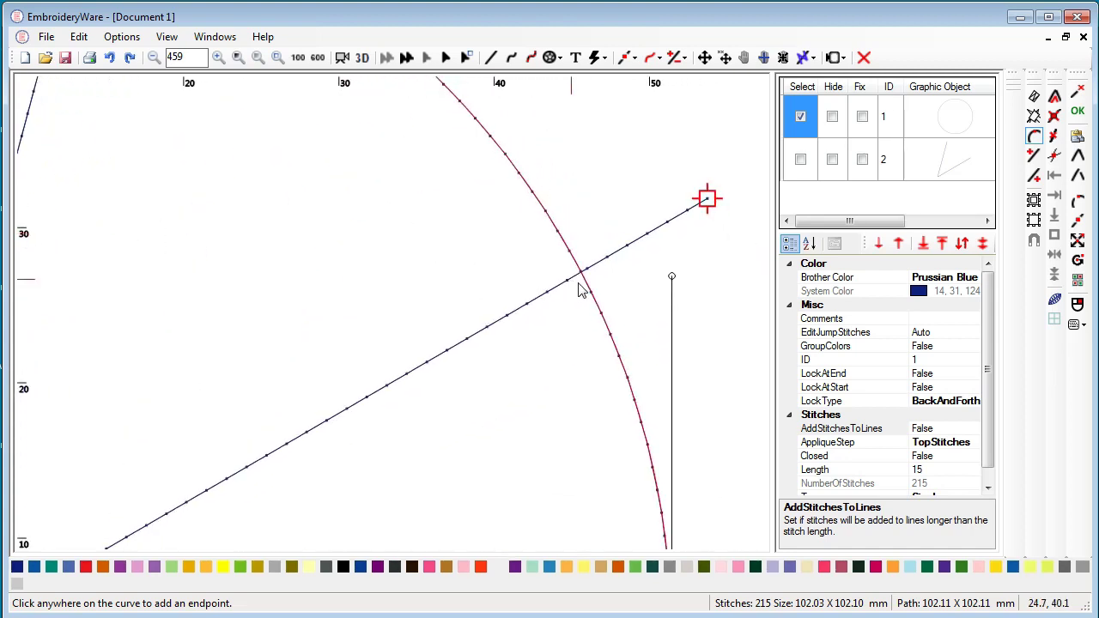
left_click_drag(566, 352, 501, 388)
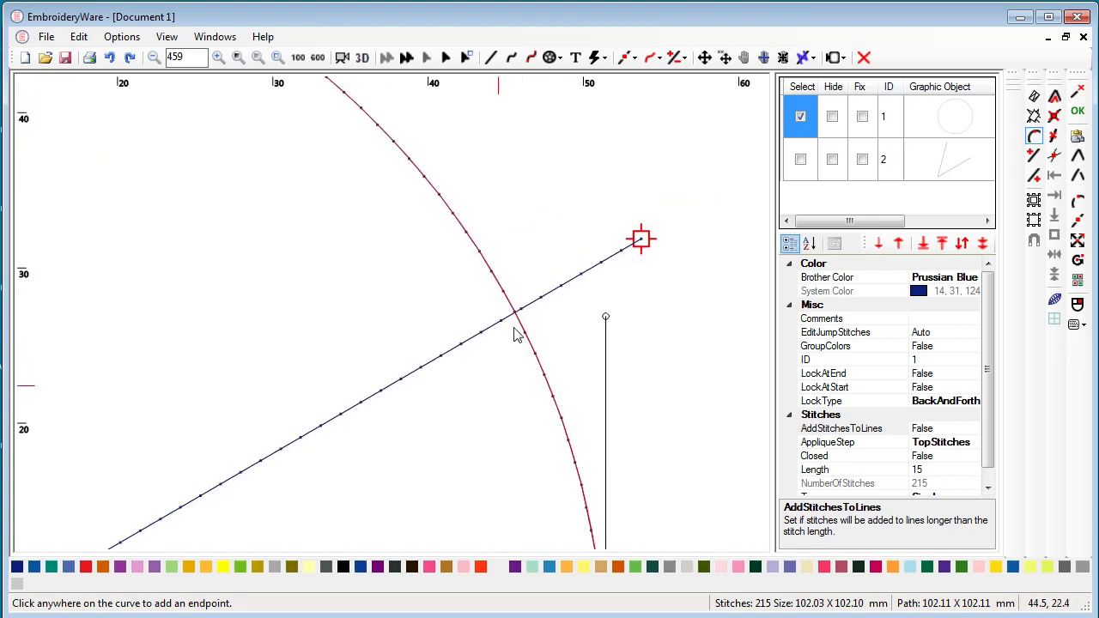
left_click_drag(387, 311, 468, 375)
left_click_drag(395, 329, 495, 271)
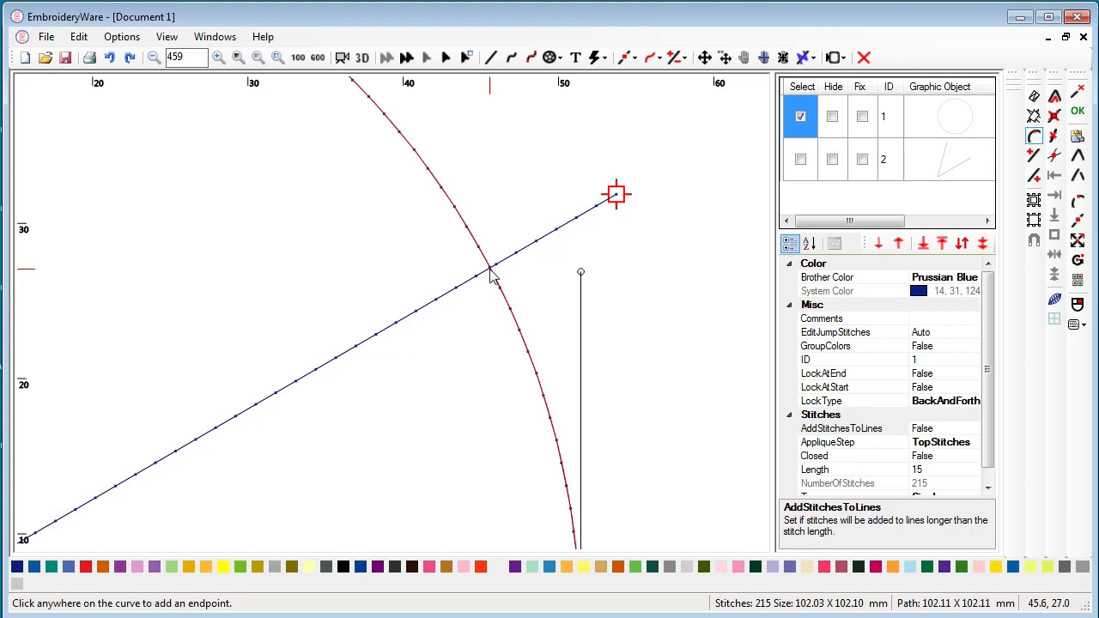
left_click(490, 273)
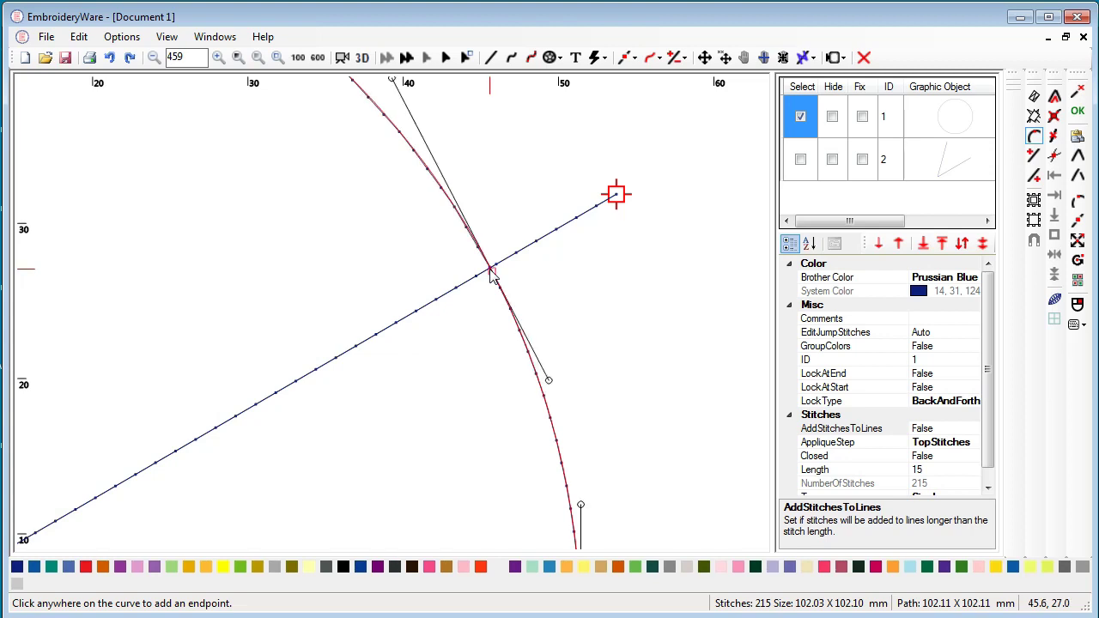
Step: Undo the end points added to the circle at the V-shaped line's crossings
left_click_drag(372, 215, 432, 277)
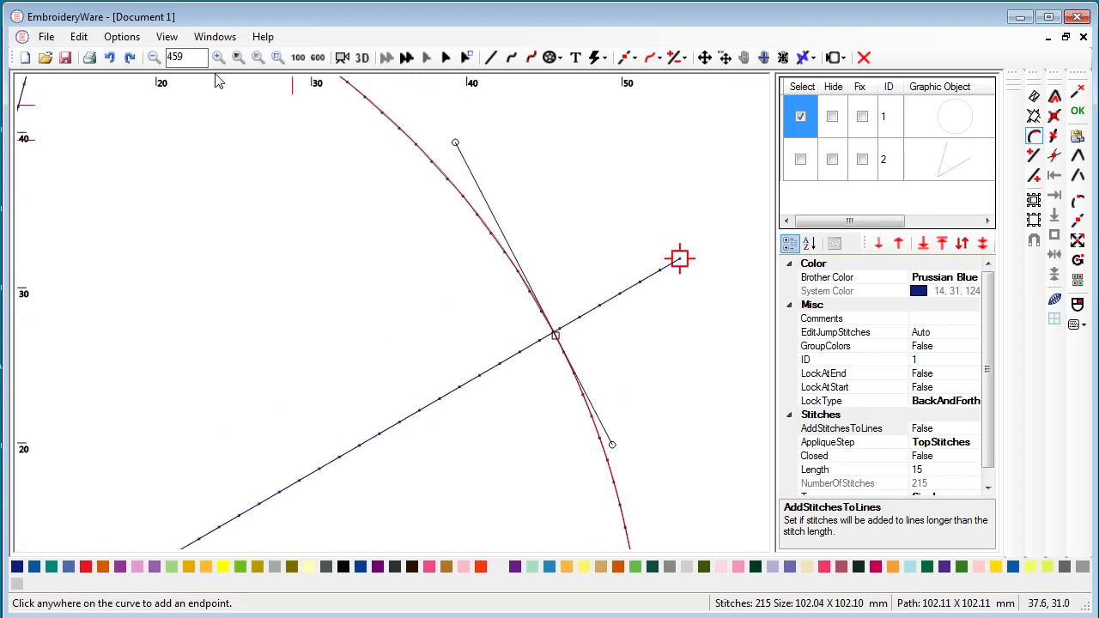
left_click(109, 57)
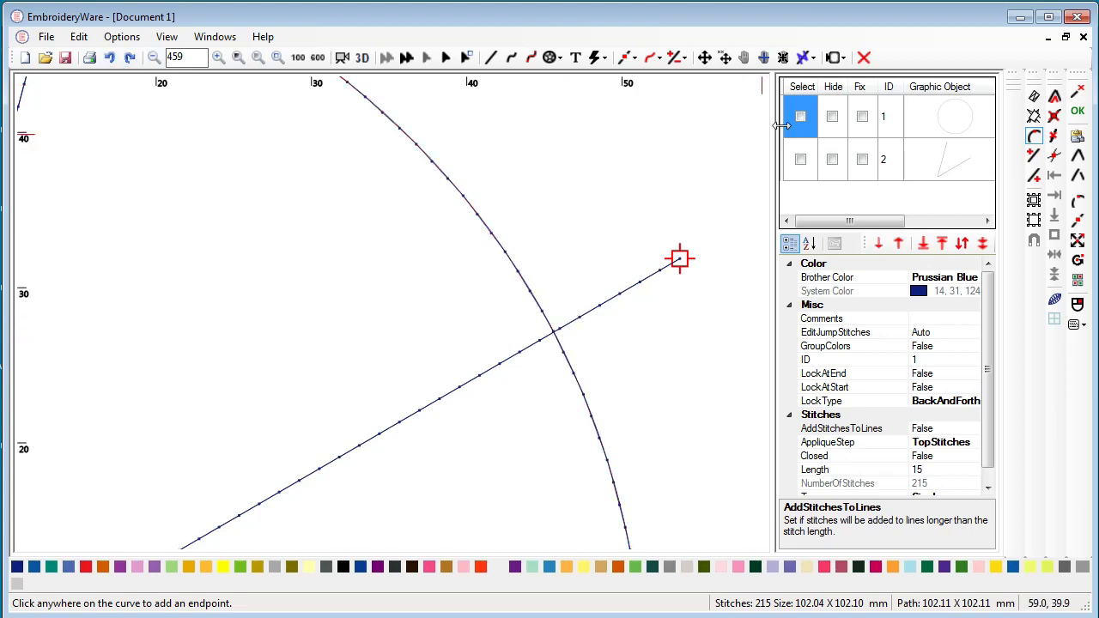
left_click_drag(551, 179, 787, 464)
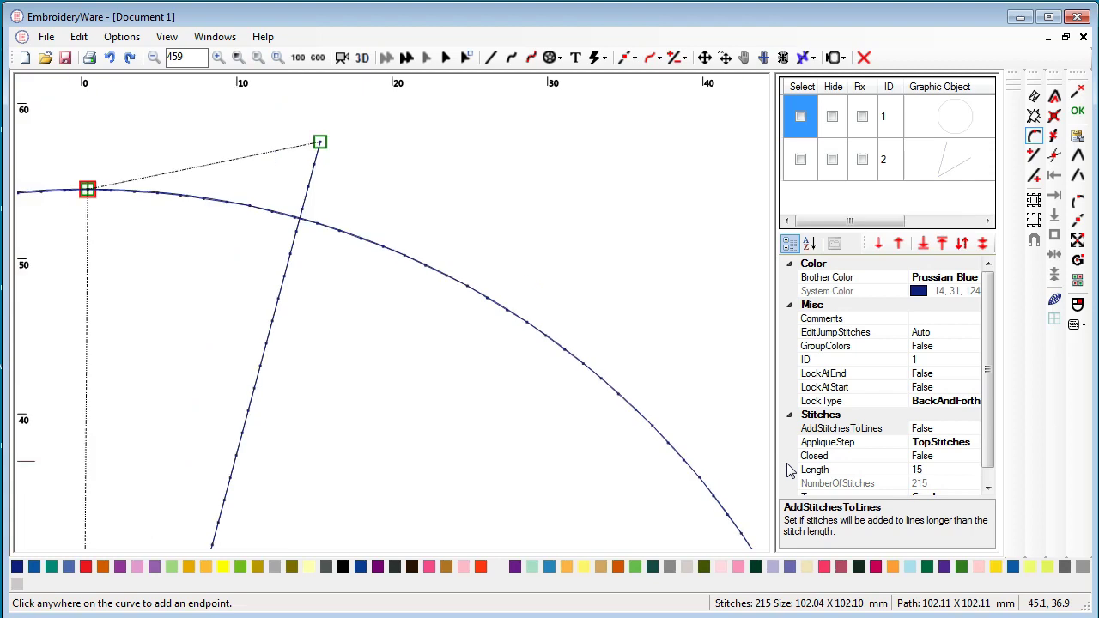
Step: Reselect the circle and add an end point by choosing a point along the curve, at its crossing with the steeper line segment
left_click(801, 121)
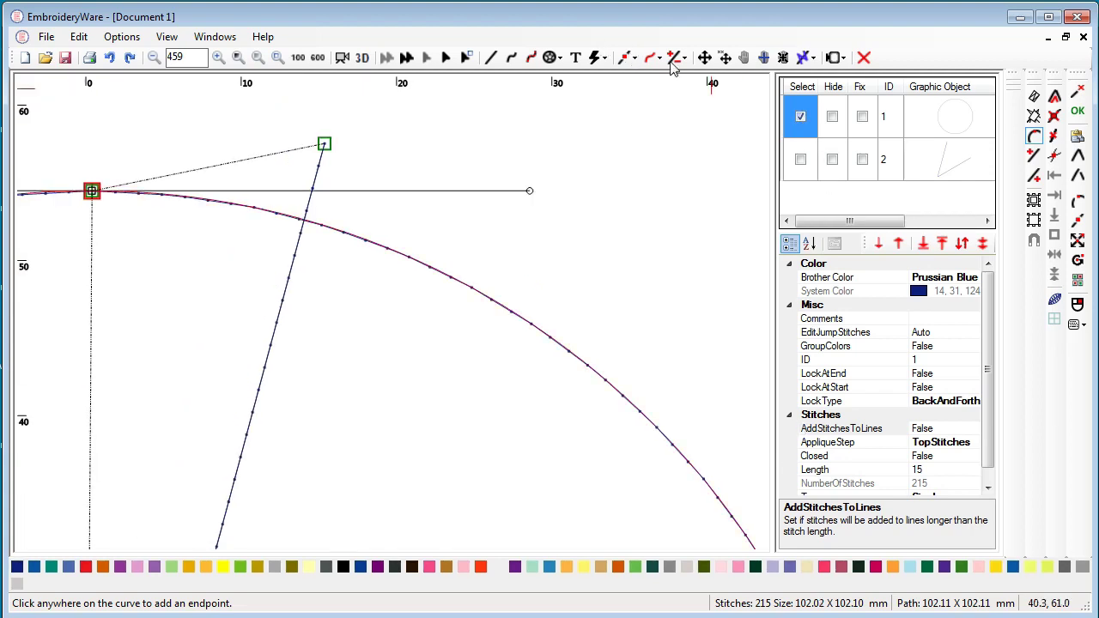
left_click(634, 57)
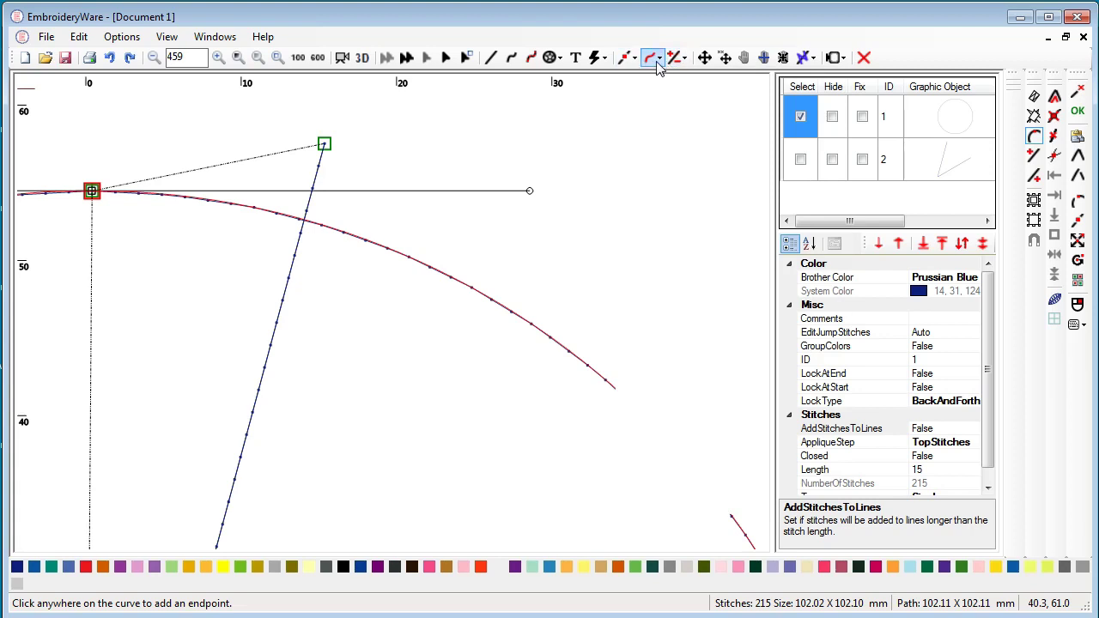
left_click(658, 59)
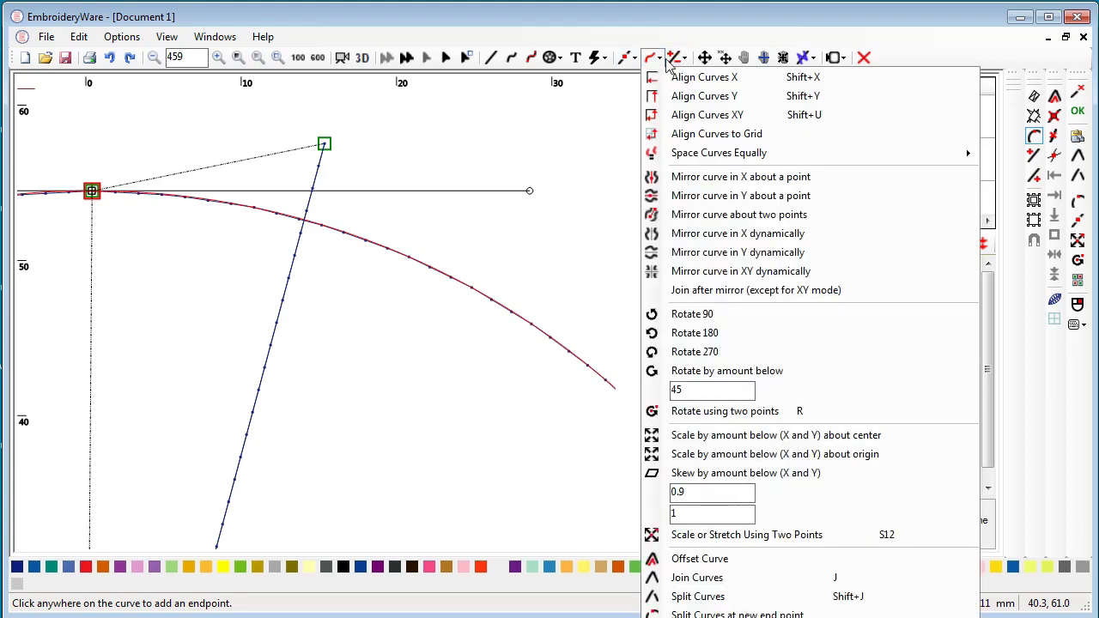
left_click(671, 60)
left_click(655, 58)
left_click(677, 58)
left_click(678, 59)
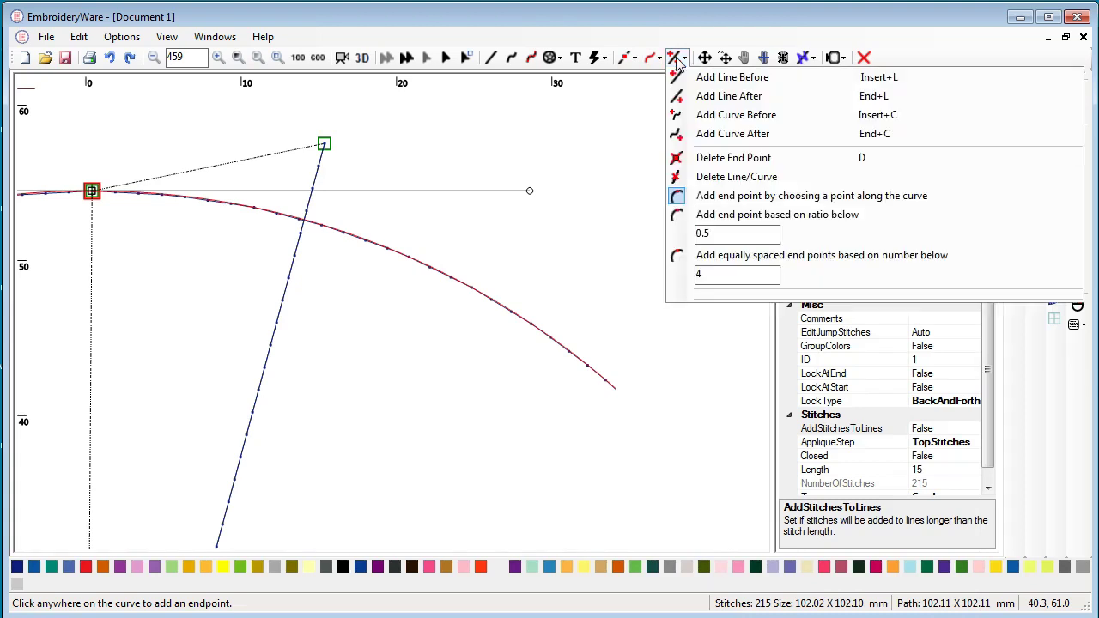
left_click(698, 202)
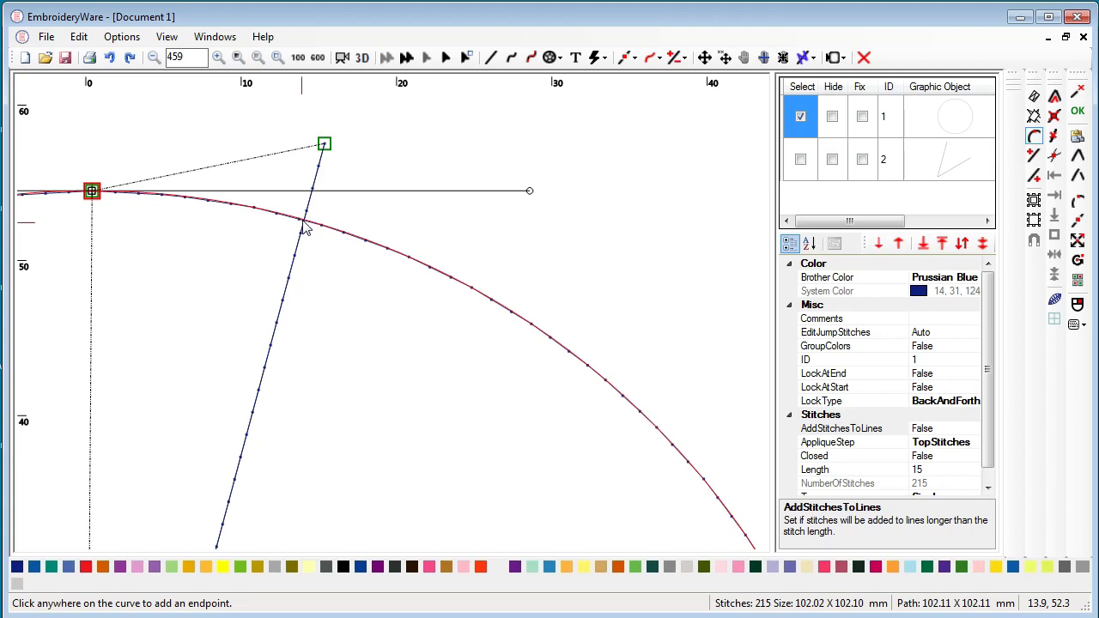
Step: Add a second end point on the circle where the shallower line segment crosses it
left_click_drag(539, 432, 323, 126)
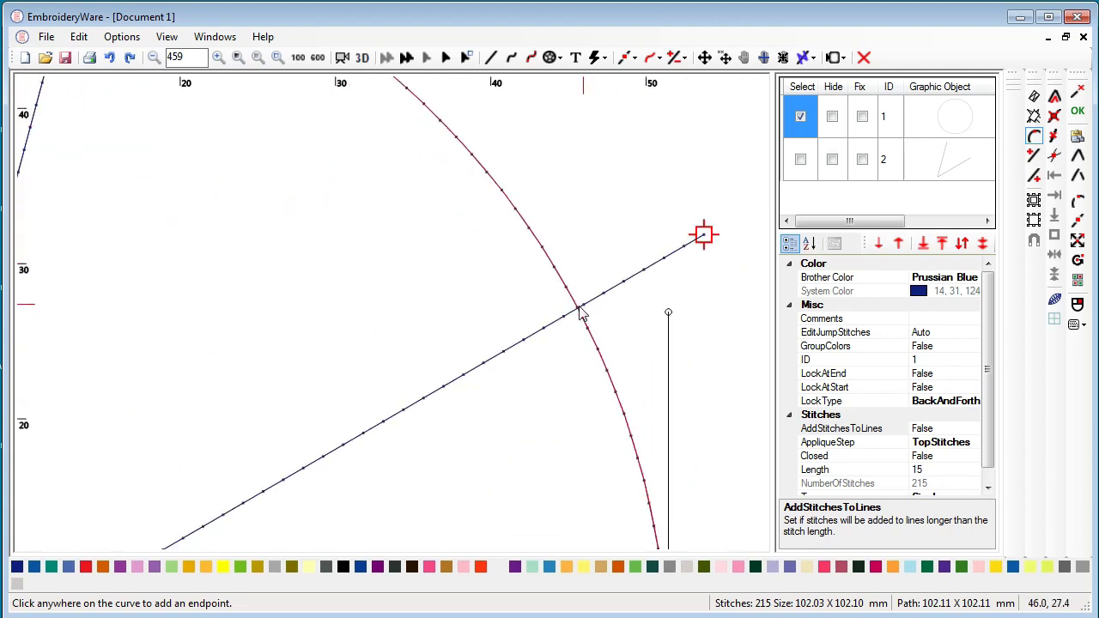
left_click(579, 314)
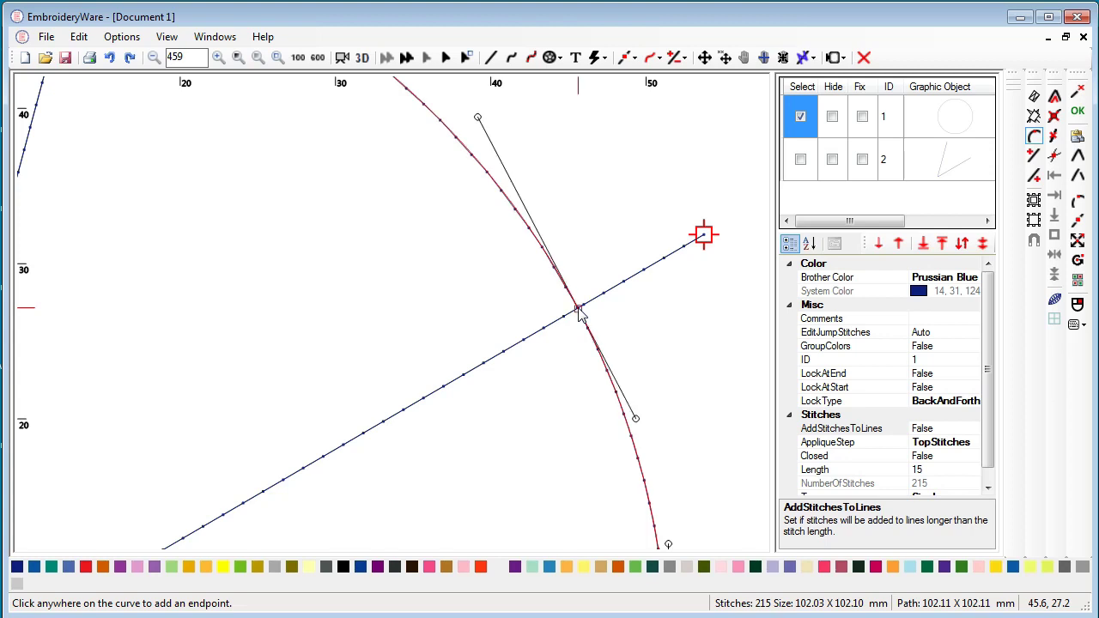
left_click_drag(523, 360, 563, 360)
scroll(562, 360, "down", 6)
left_click_drag(441, 362, 533, 356)
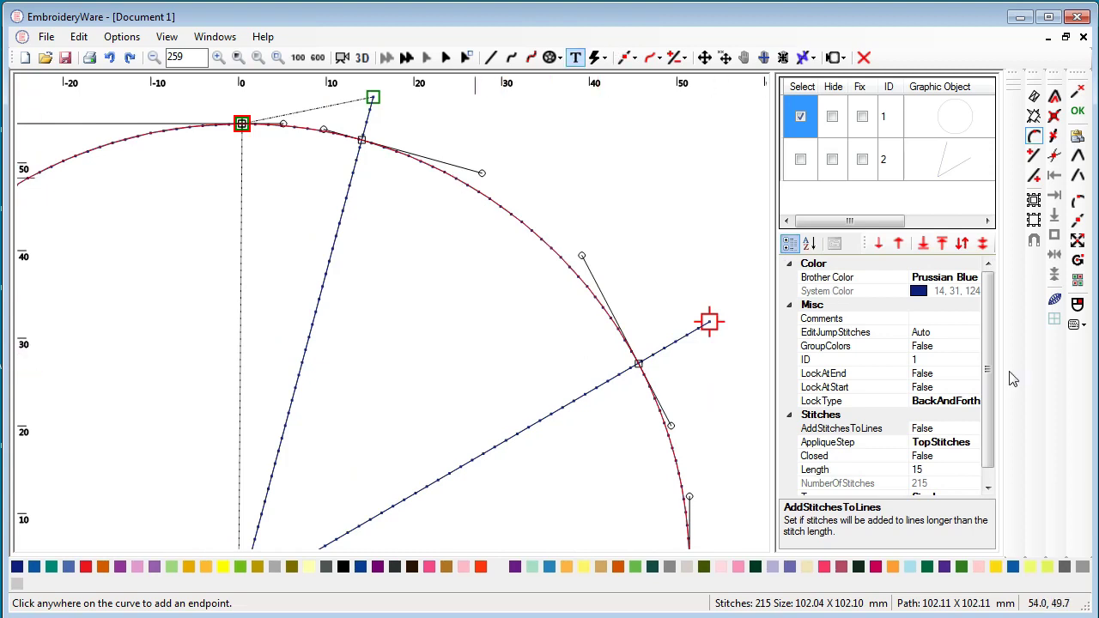
Step: Split the circle at both added end points, first at the shallower segment's crossing and then at the steeper one's
left_click(1079, 175)
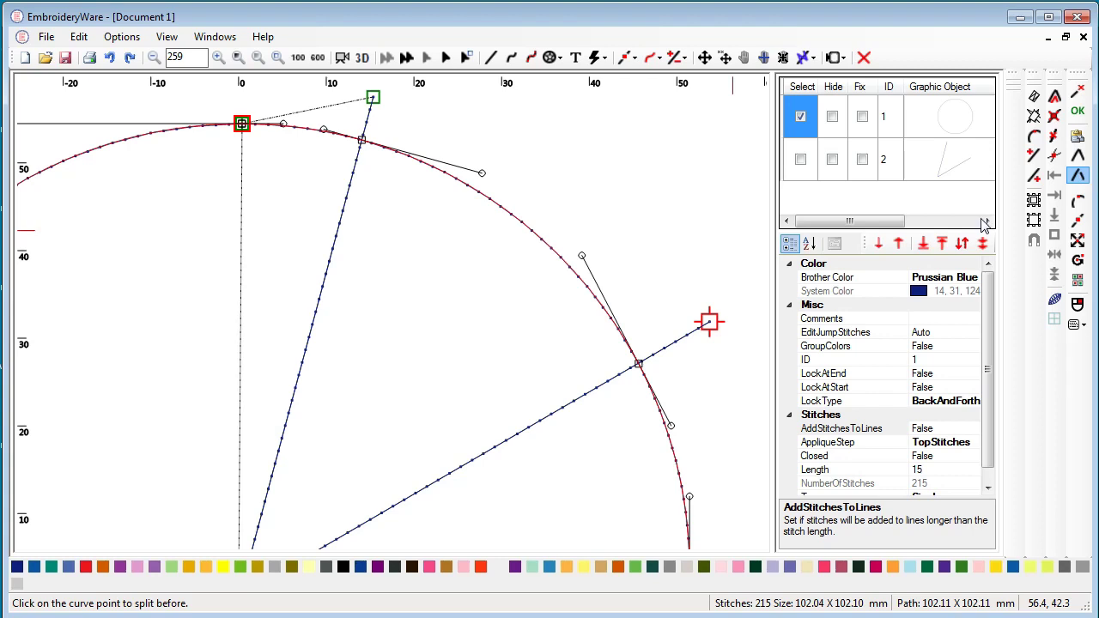
left_click(640, 366)
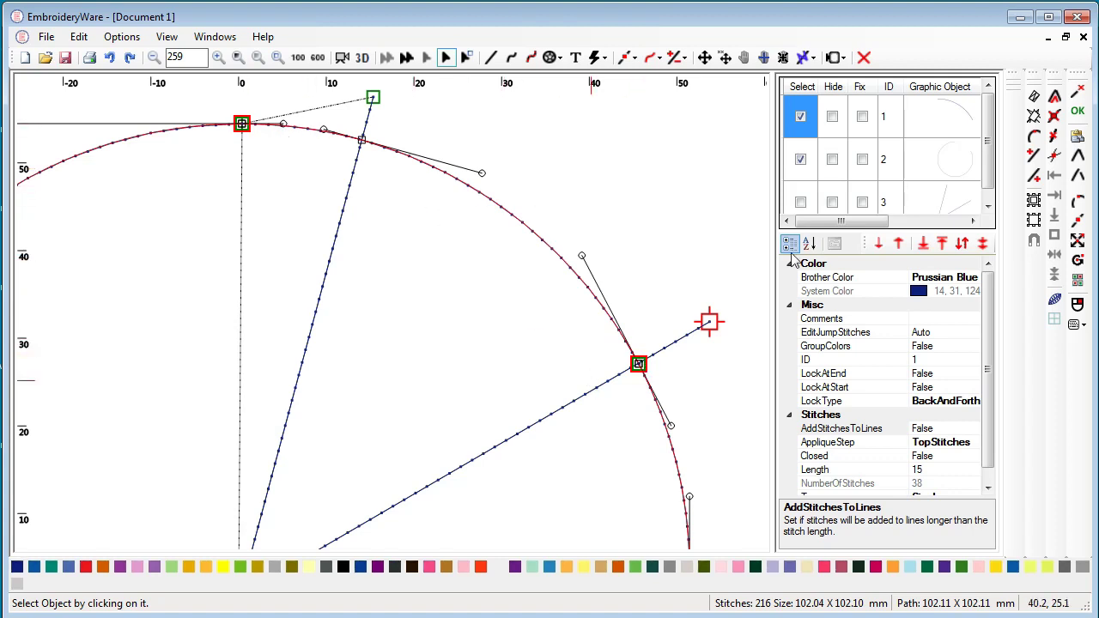
left_click(1078, 175)
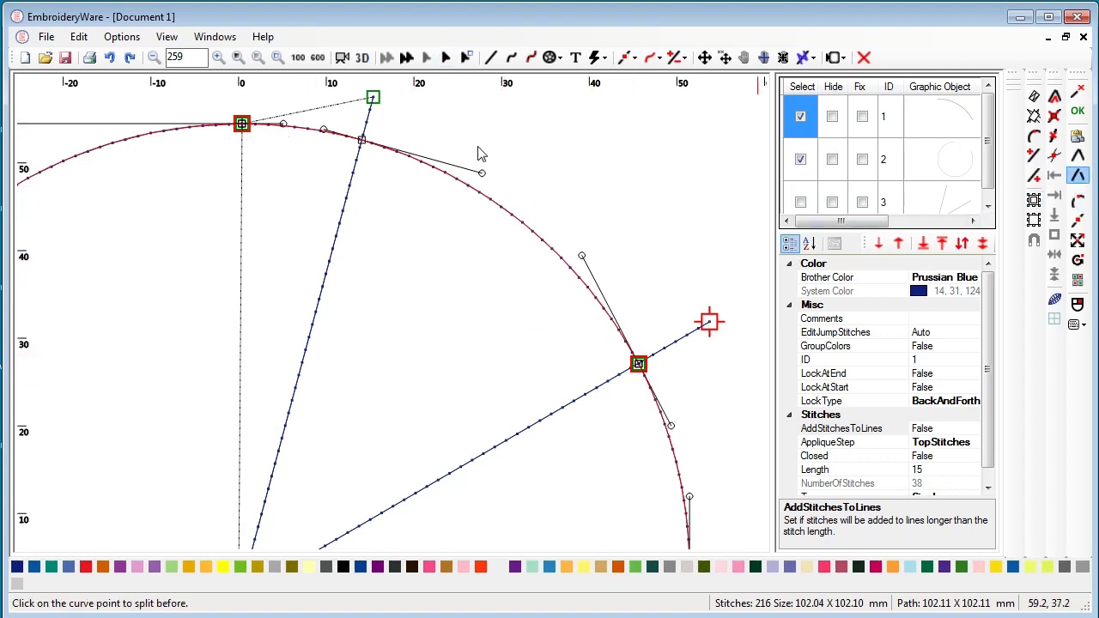
left_click(362, 142)
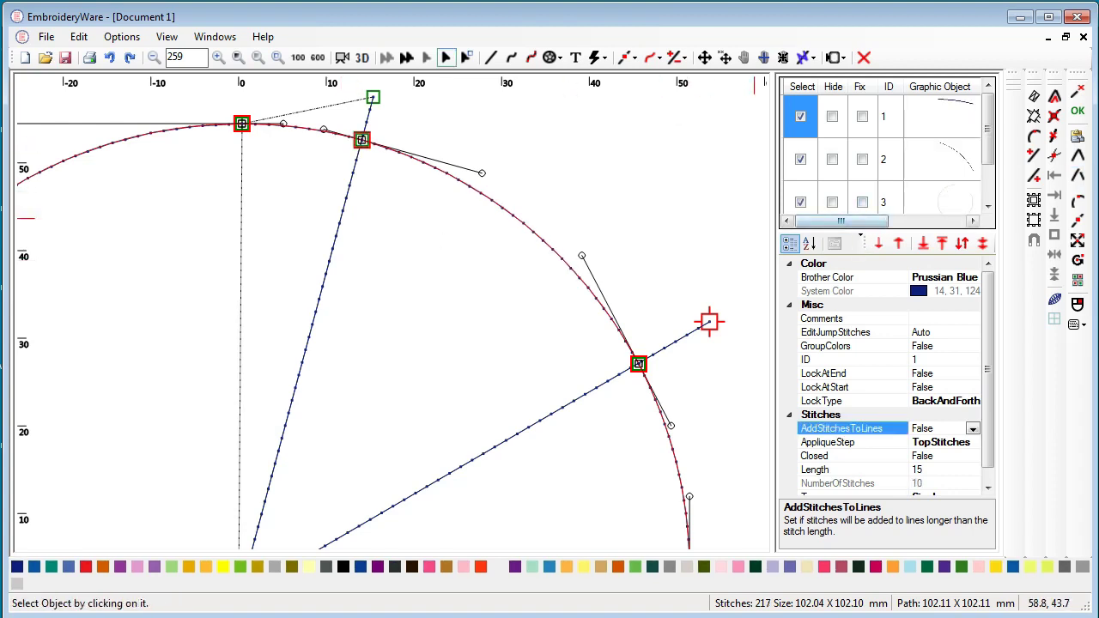
Step: Enlarge the object list to show all four objects and deselect the three circle pieces
left_click_drag(862, 230, 864, 352)
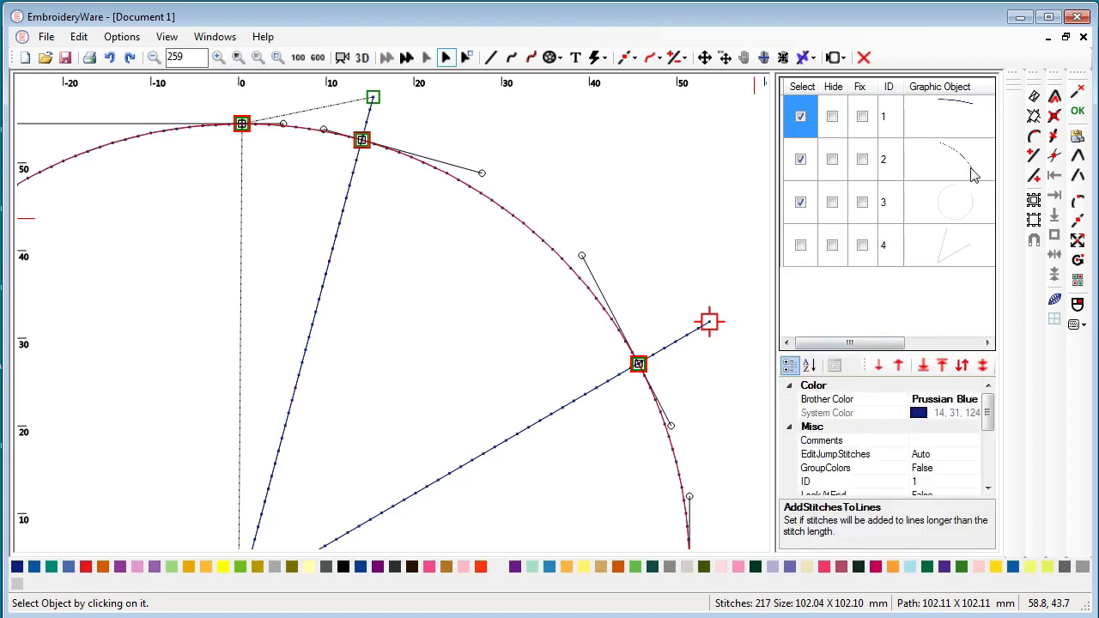
left_click(801, 119)
left_click(801, 202)
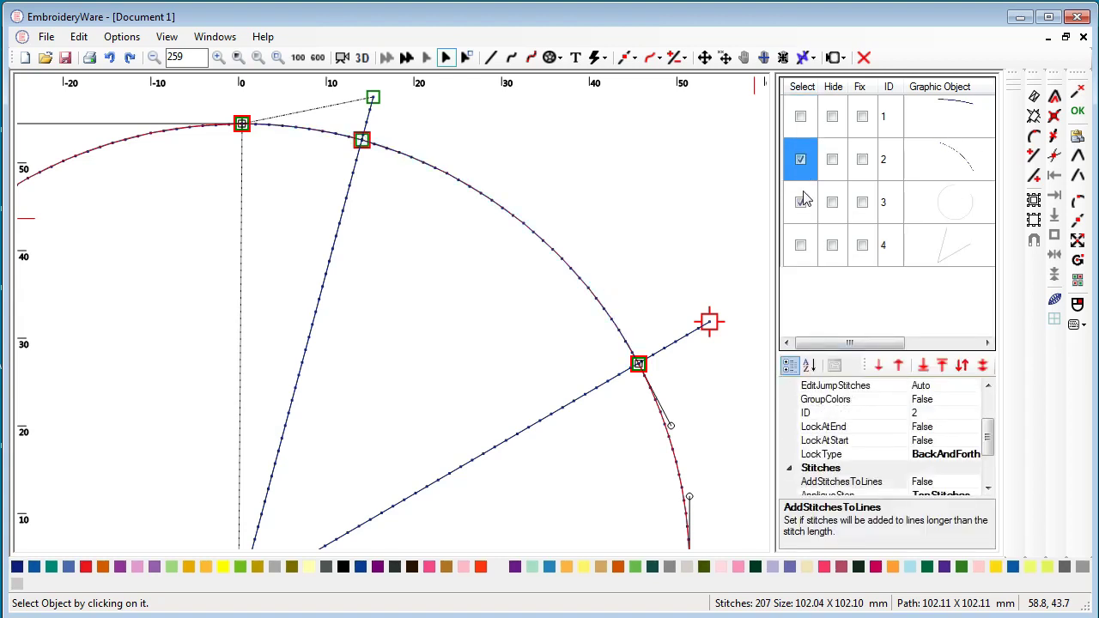
left_click(801, 203)
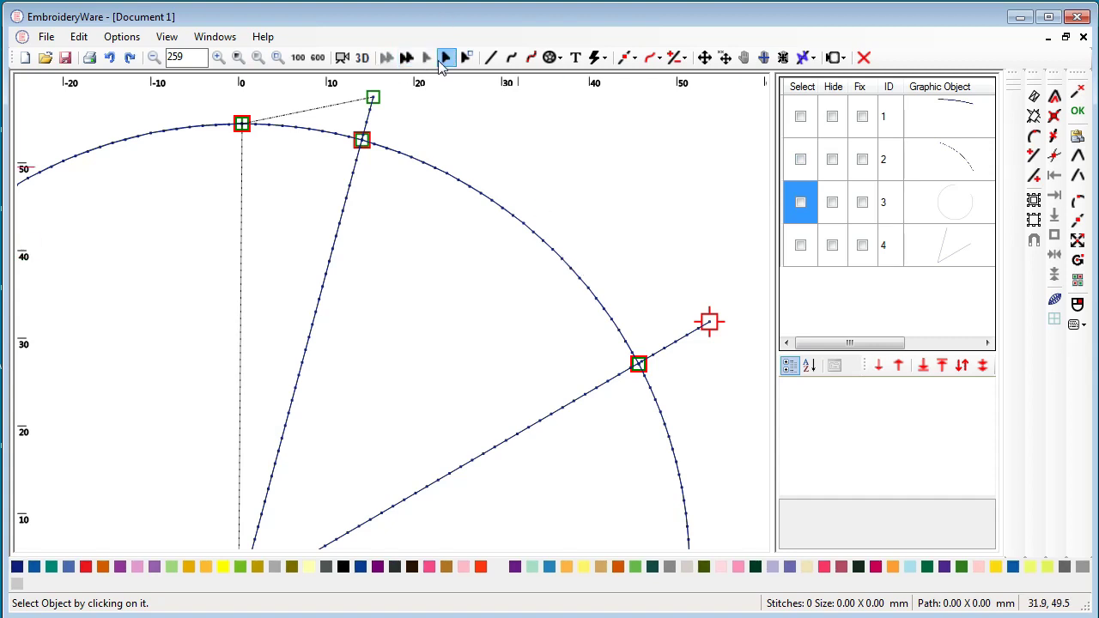
Step: Delete the arc lying between the two segments of the V-shaped line
left_click(475, 195)
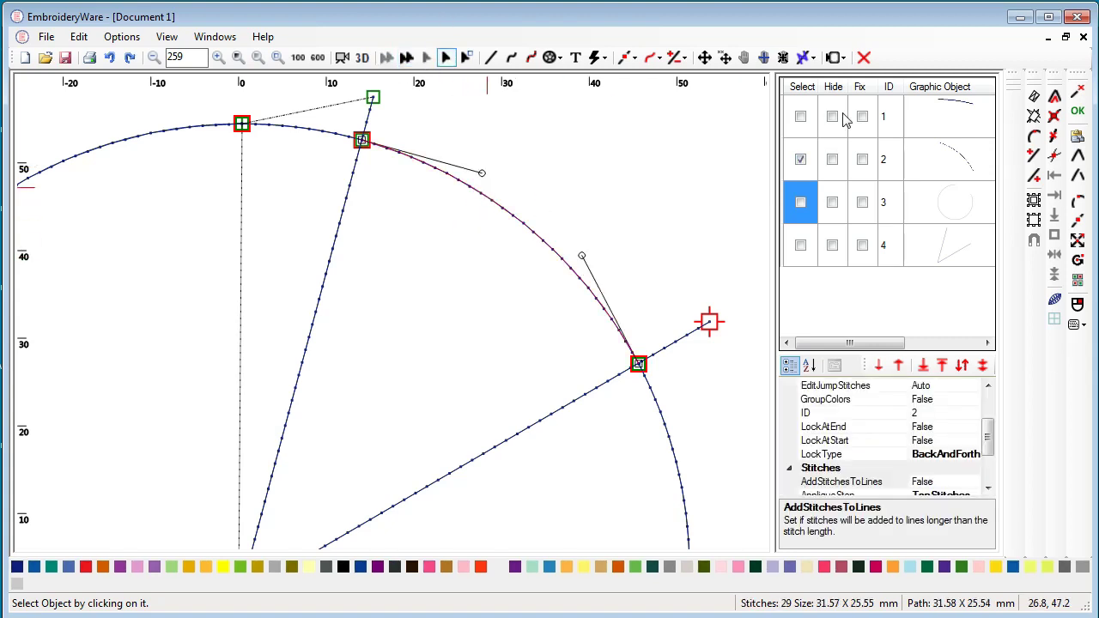
left_click(863, 58)
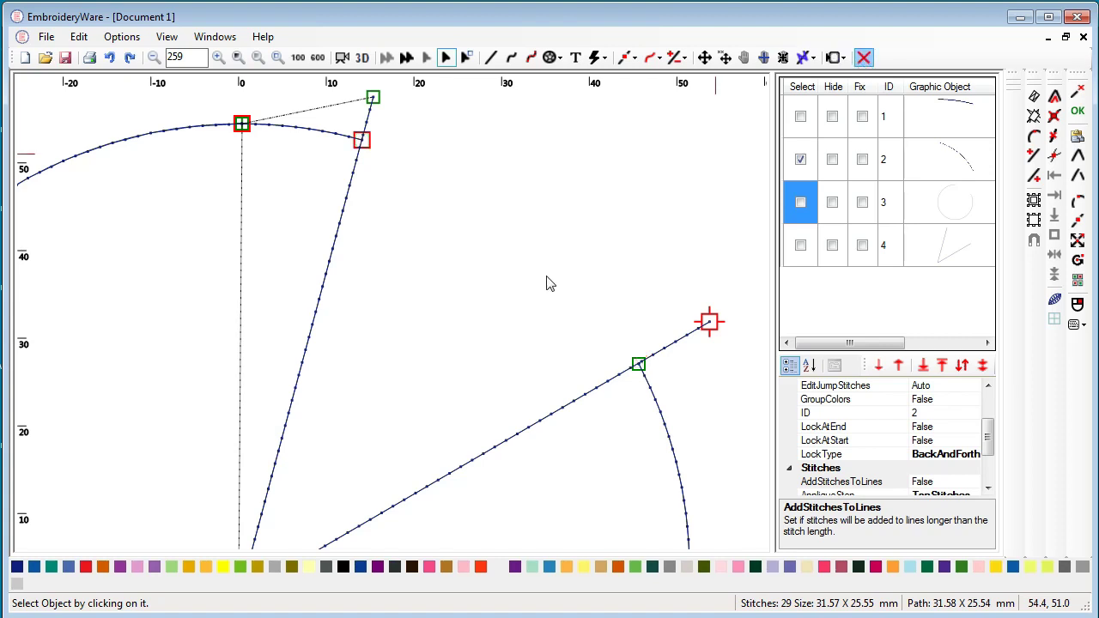
key("Delete")
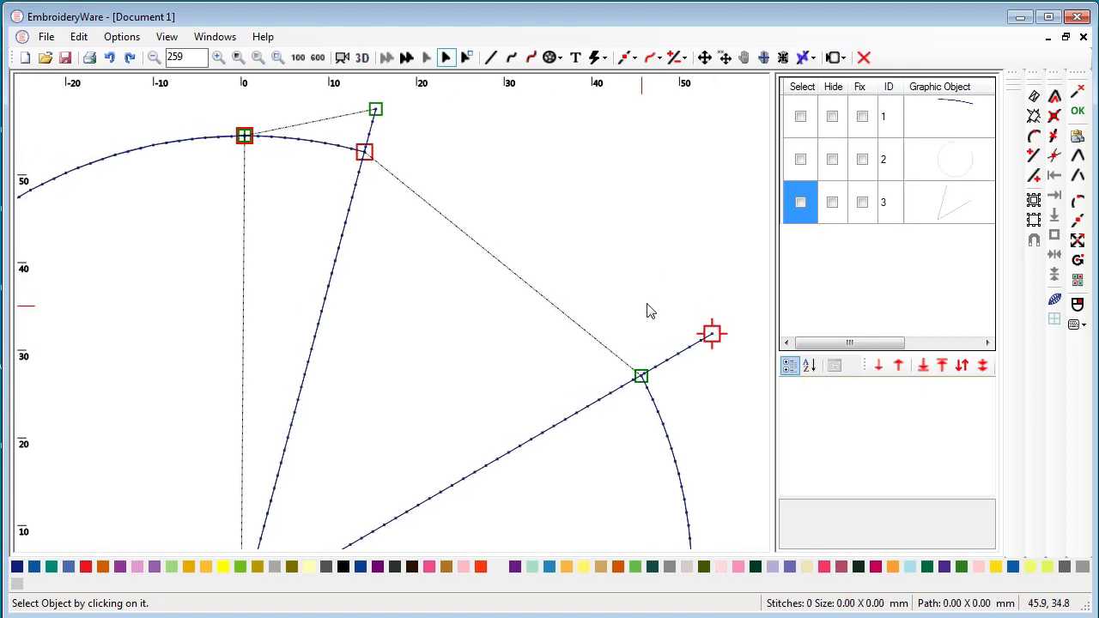
Step: Edit the V-shaped line's points, moving its outer ends inside the circle to about (16, 50) and (39, 30)
left_click(800, 204)
left_click(636, 57)
left_click(662, 76)
left_click(375, 110)
left_click(389, 175)
left_click(712, 334)
left_click(589, 350)
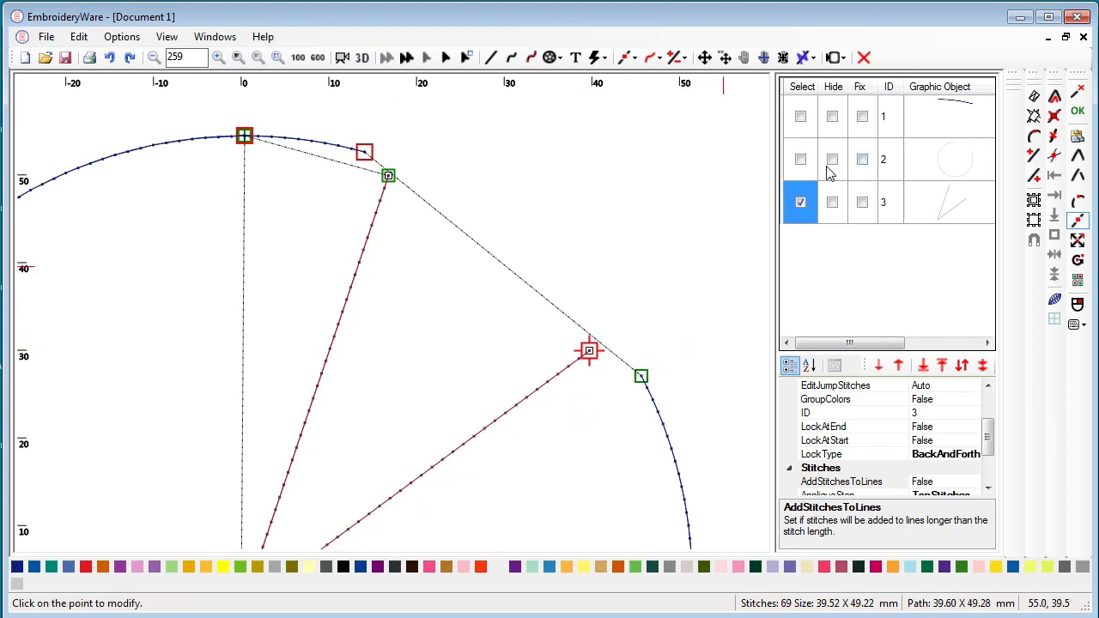
Step: Add the large circle arc and the short upper arc to the selection alongside the V-shaped line
left_click(800, 161)
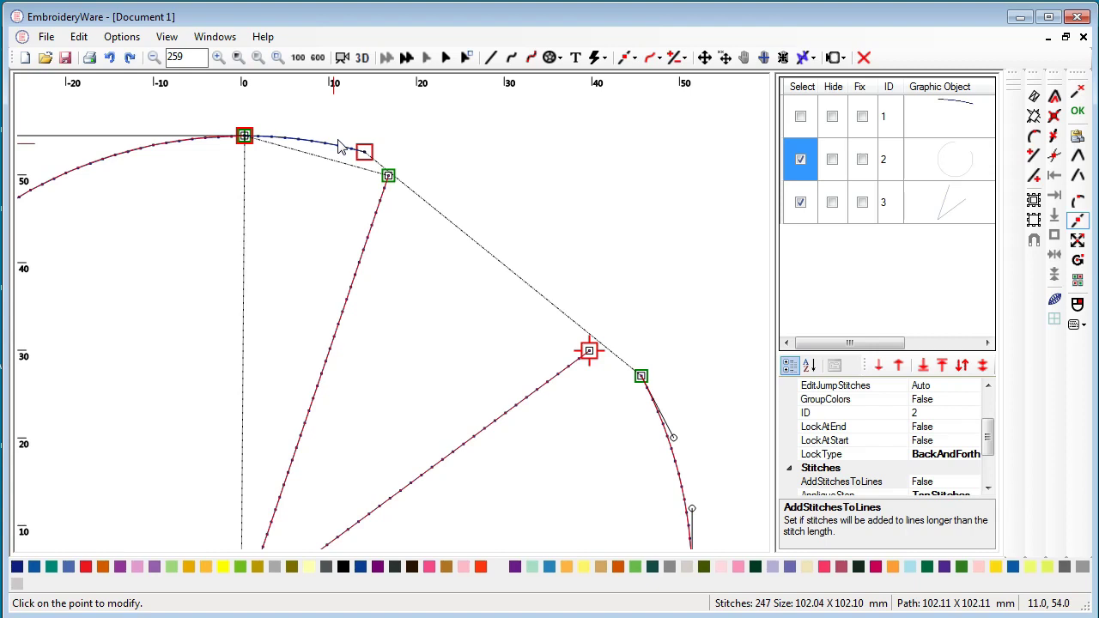
left_click(445, 56)
left_click(326, 149)
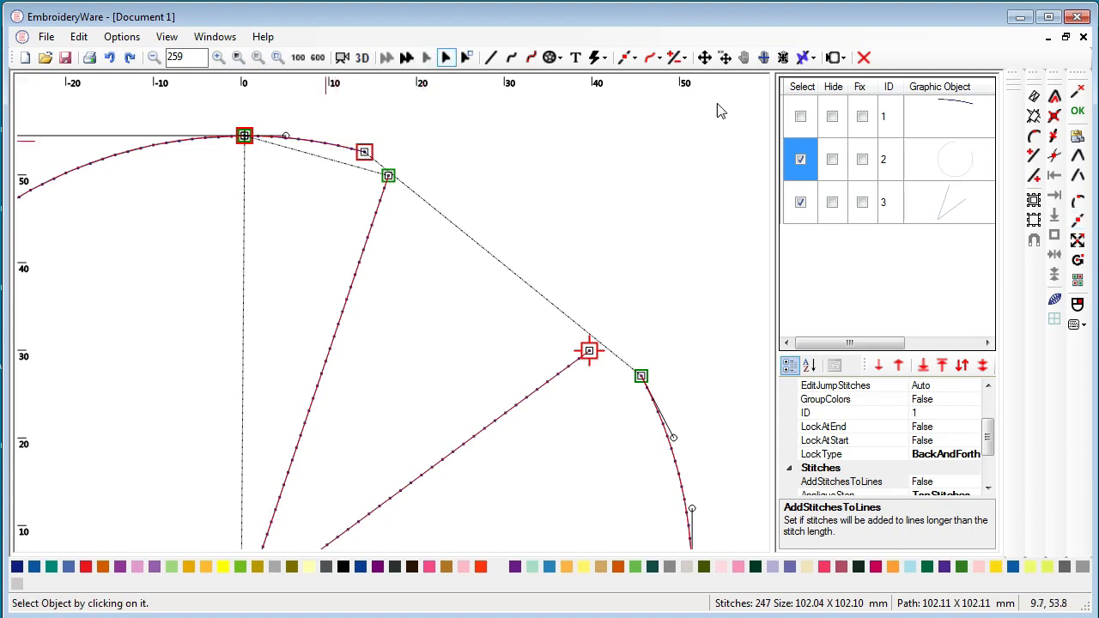
Step: Align the steeper line segment's outer end in X and Y to the open end of the short upper arc
left_click(628, 57)
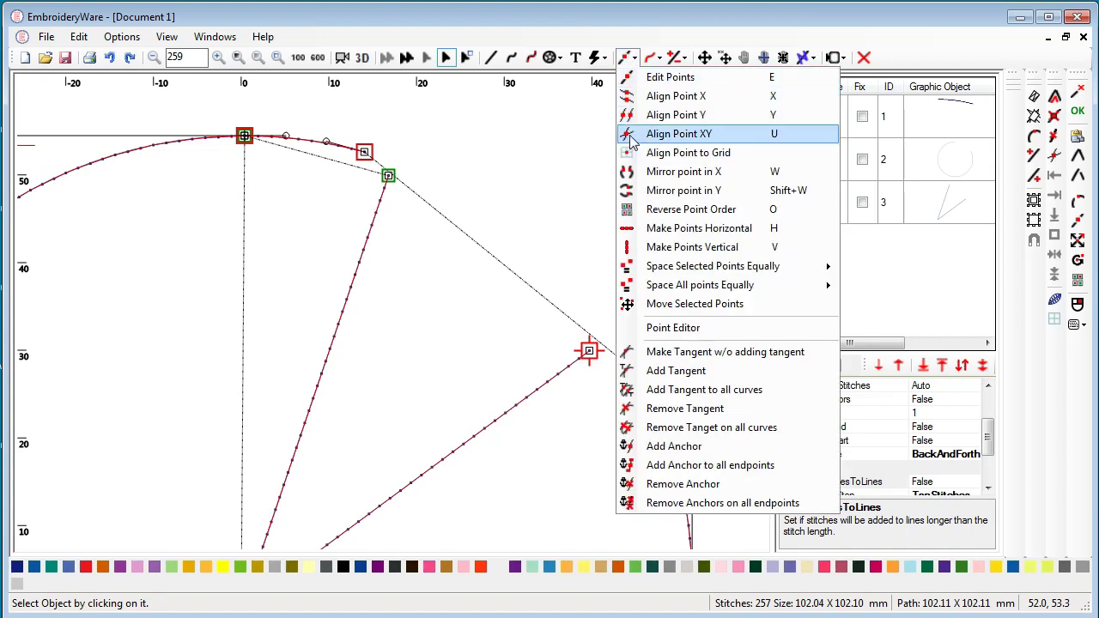
left_click(670, 134)
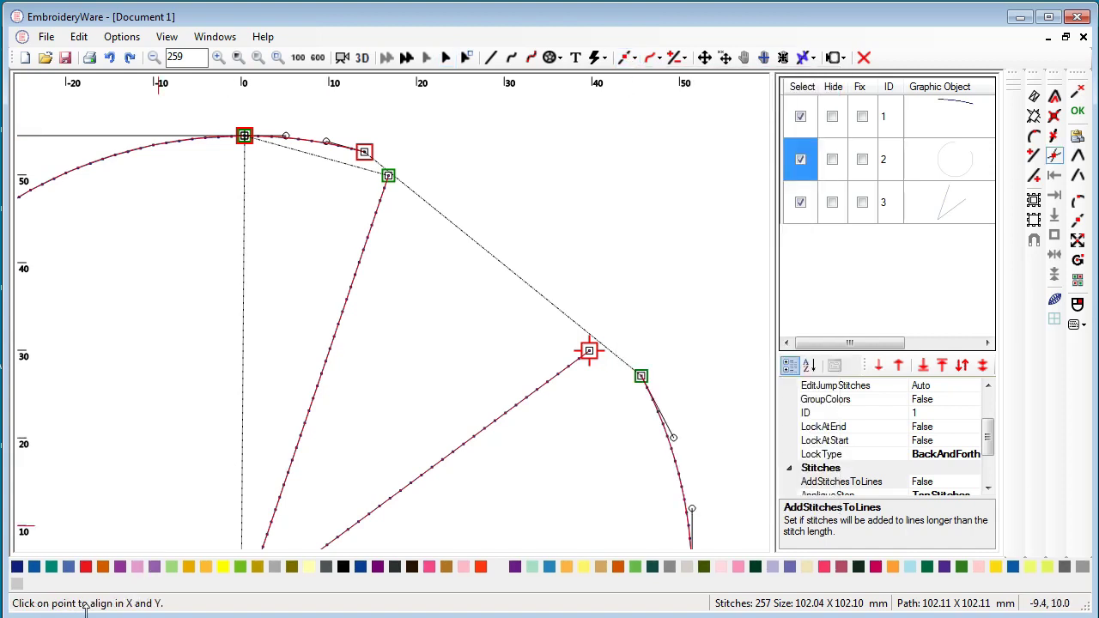
left_click(388, 175)
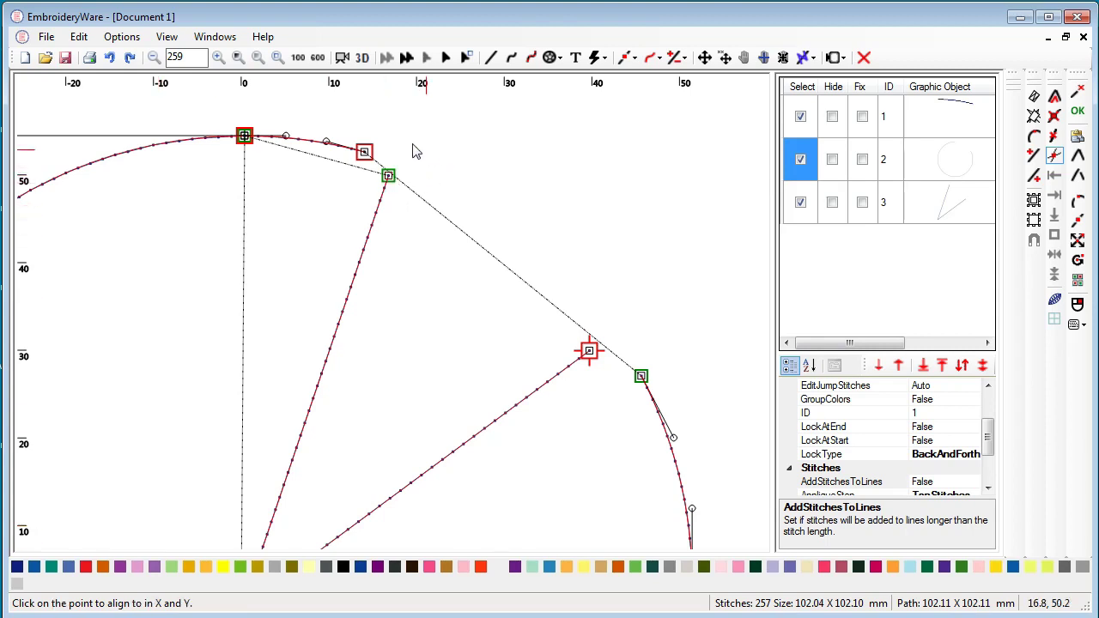
left_click(365, 154)
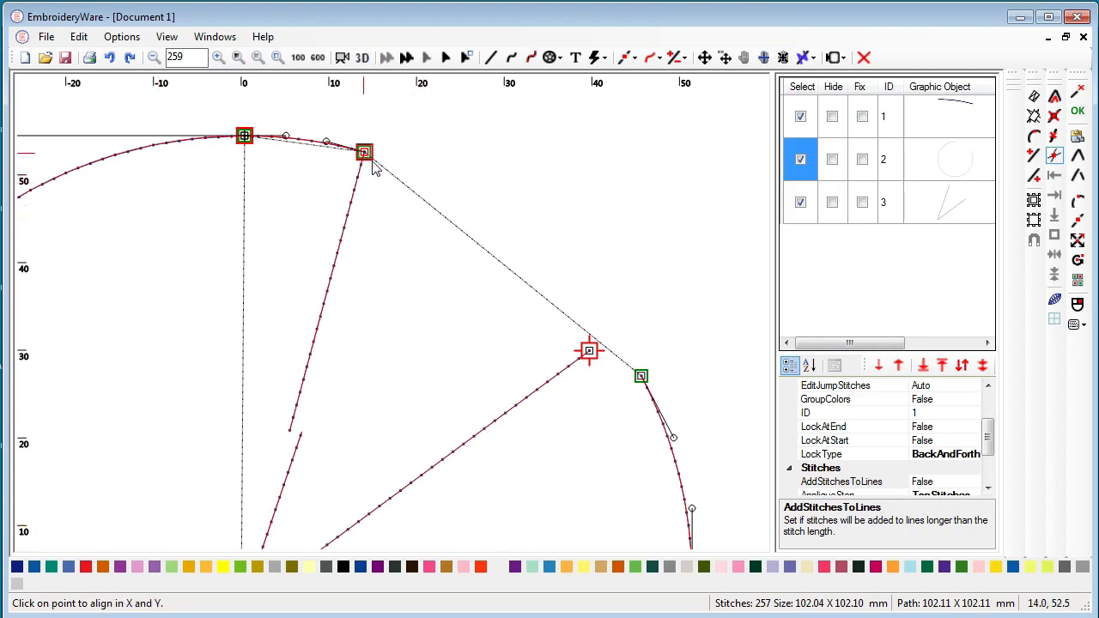
Step: Align the shallower line segment's outer end in X and Y to the open end of the large arc
left_click(590, 353)
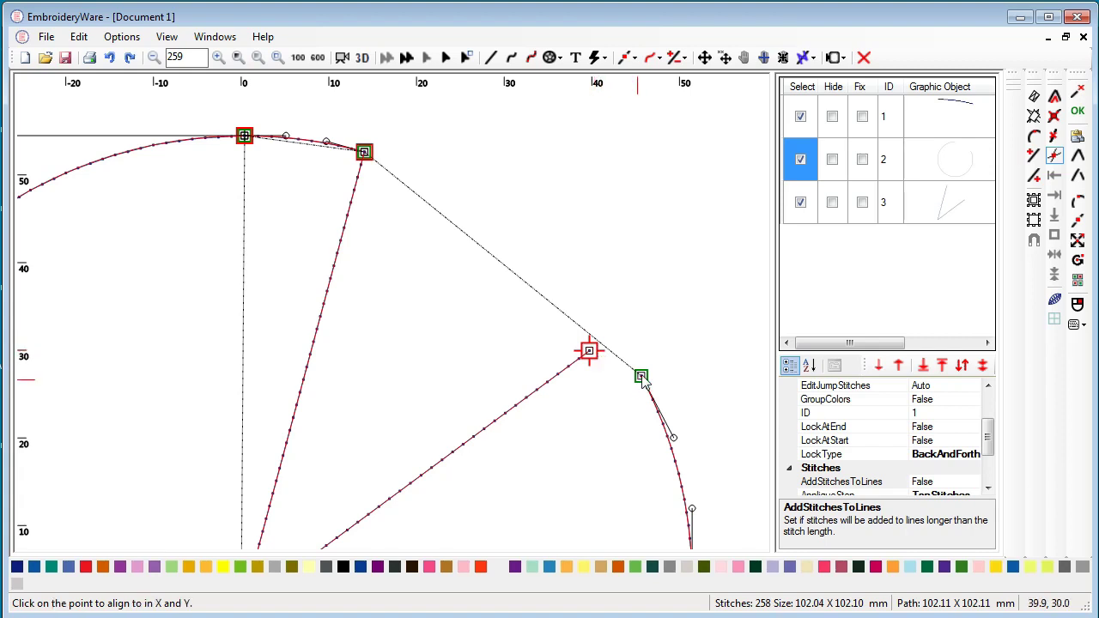
left_click(642, 378)
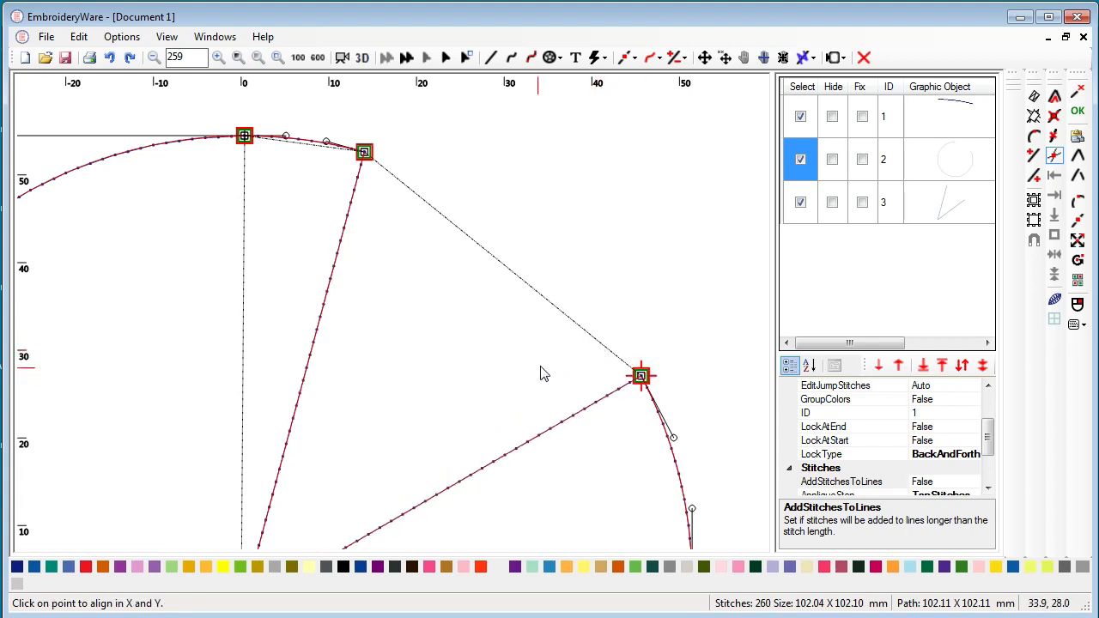
scroll(564, 331, "down", 5)
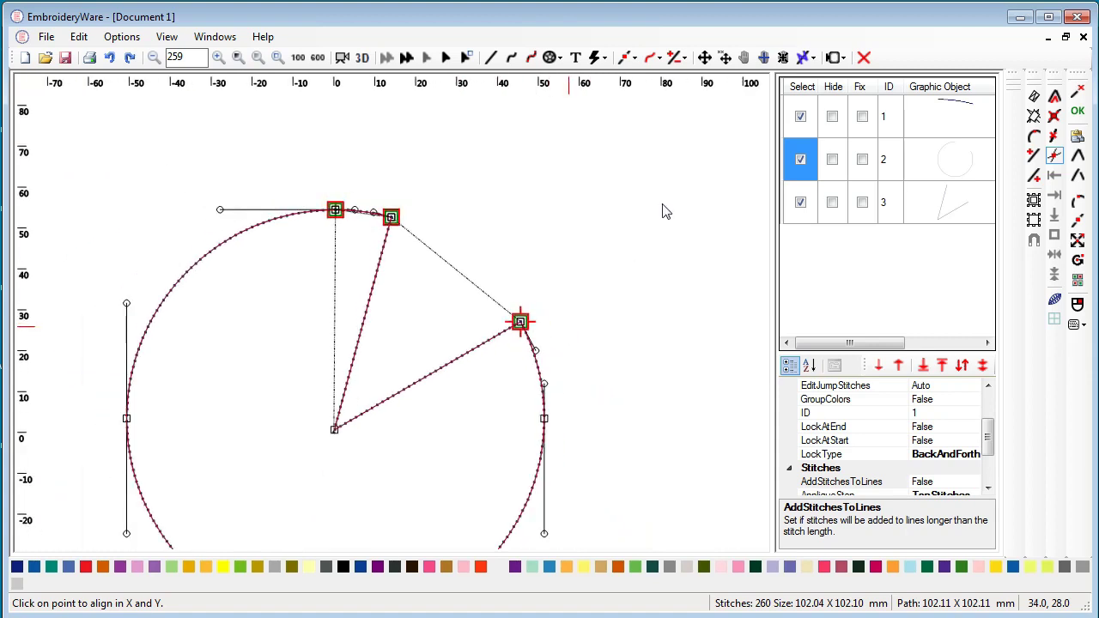
Step: Join the short upper arc, the large circle arc and the V-shaped line into one closed pie-shaped curve
left_click_drag(662, 203, 644, 250)
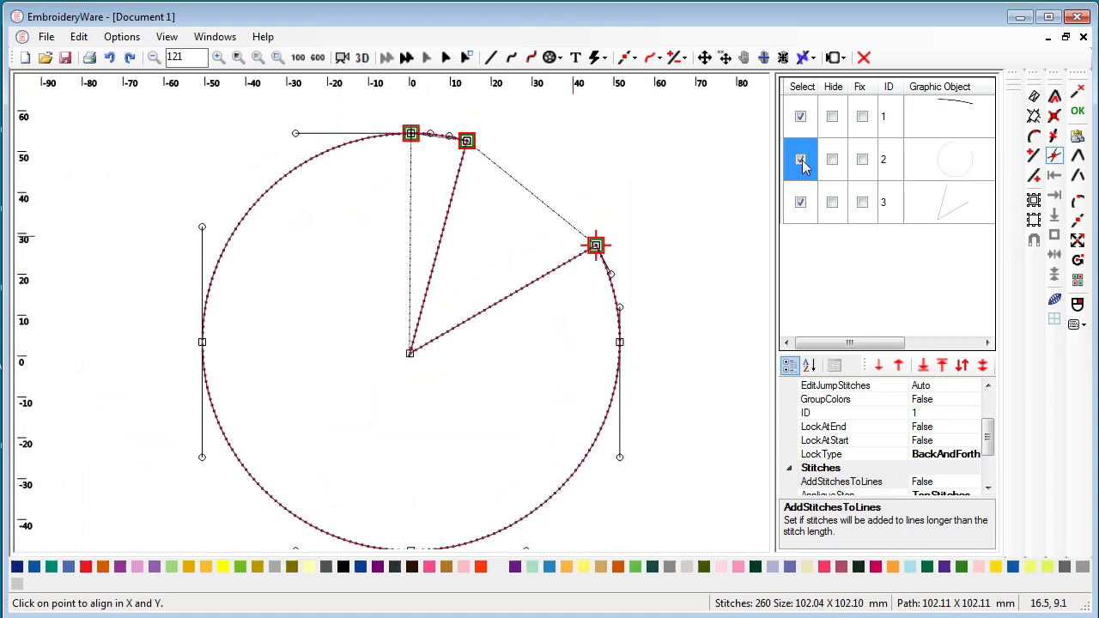
left_click(1079, 156)
left_click(942, 127)
left_click(956, 172)
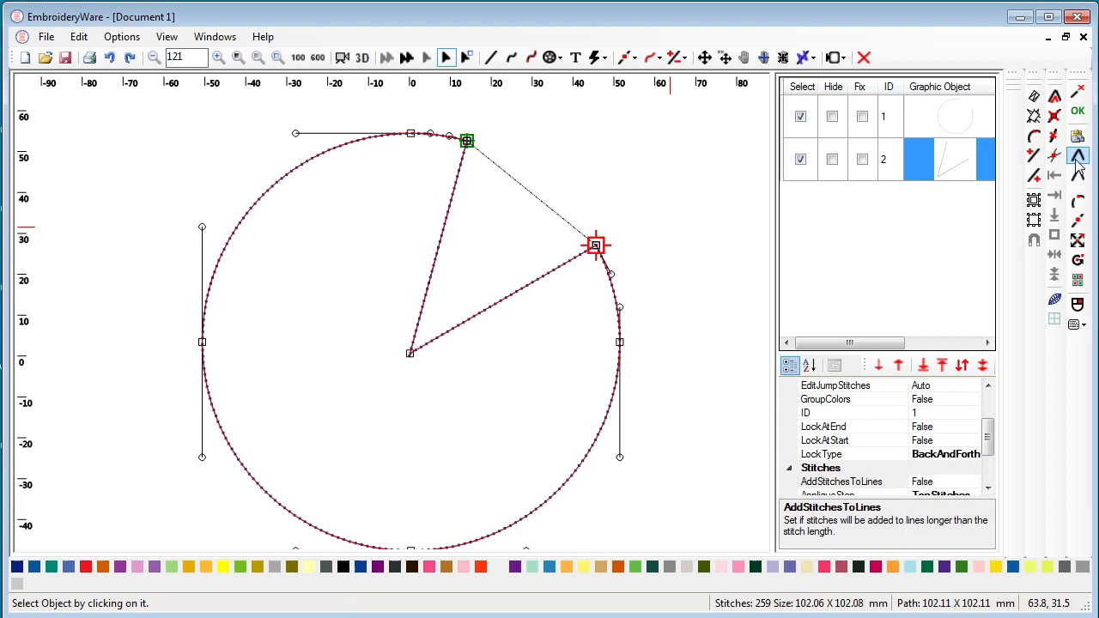
left_click(1077, 159)
left_click(974, 120)
left_click(958, 176)
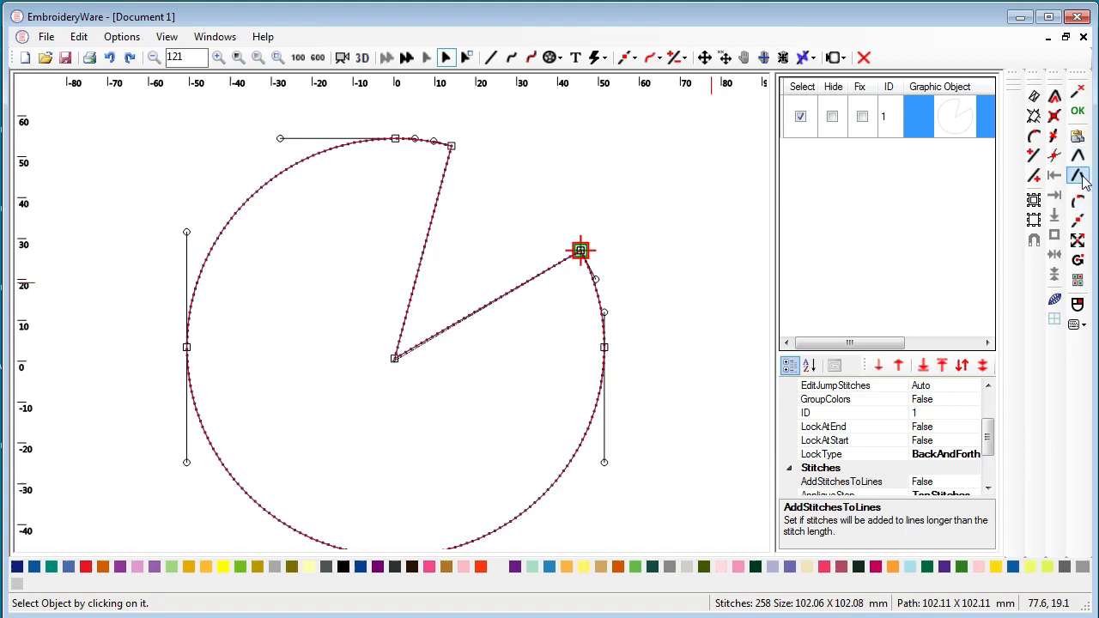
left_click(676, 57)
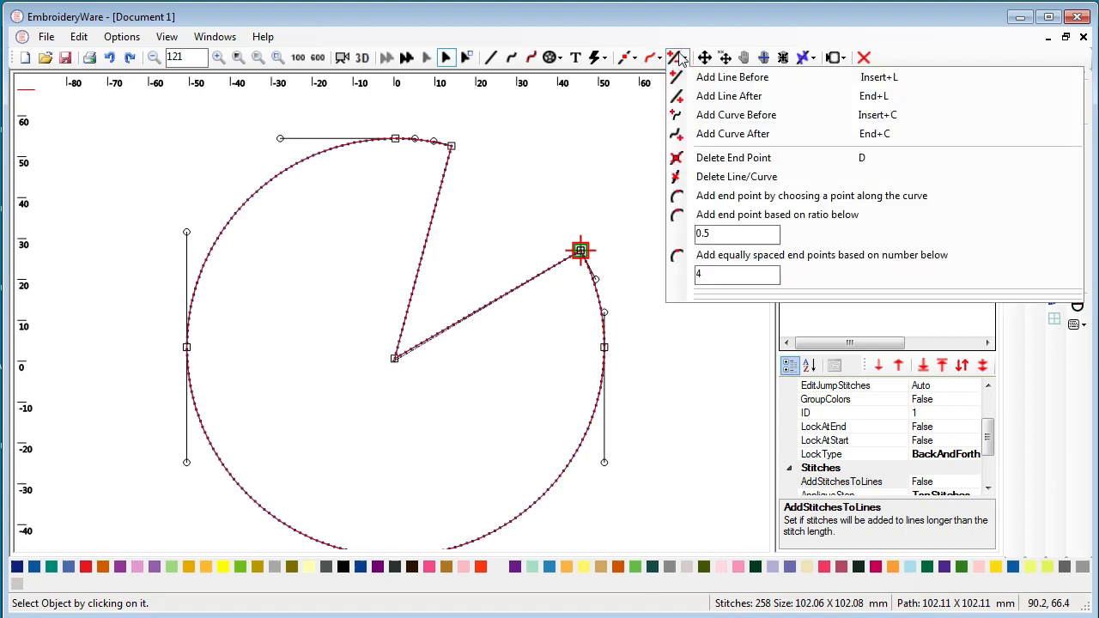
left_click(654, 57)
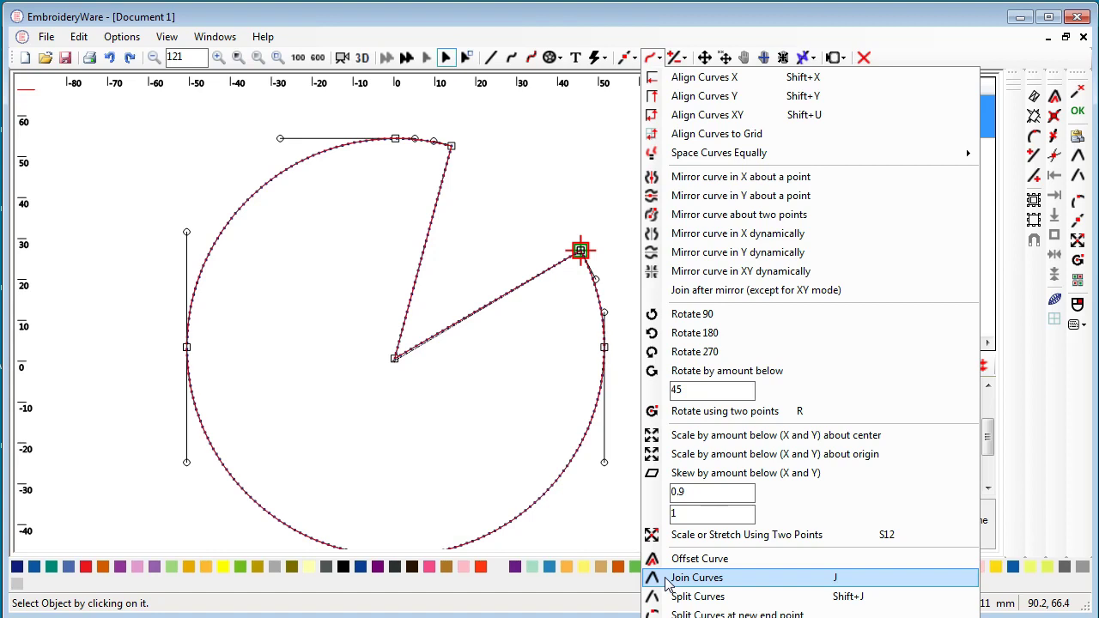
left_click(528, 256)
left_click_drag(528, 256, 539, 246)
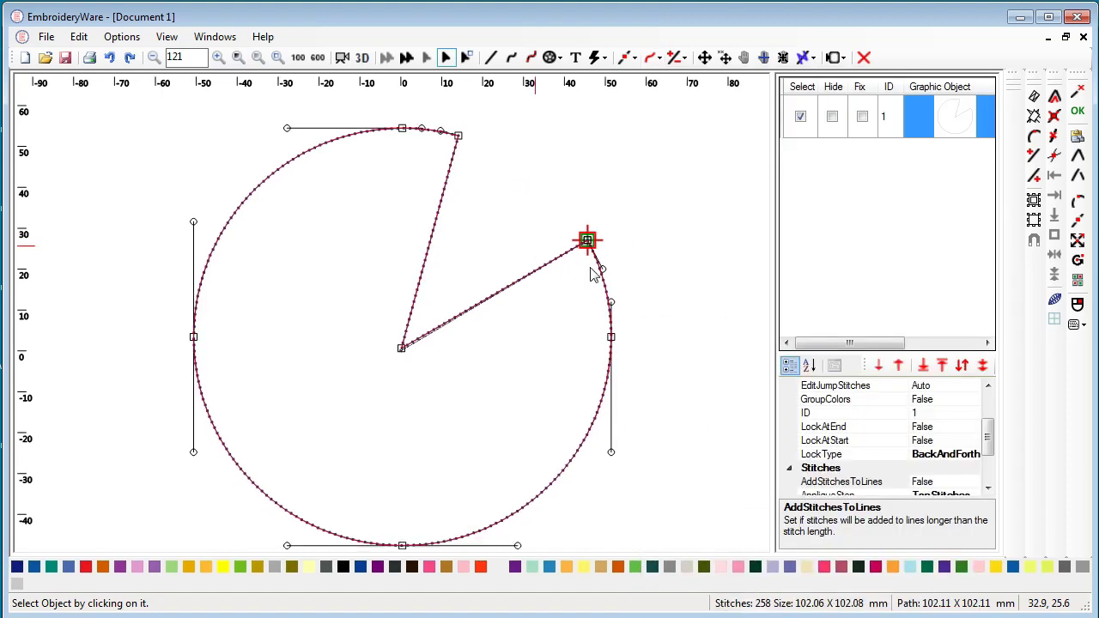
scroll(550, 322, "down", 1)
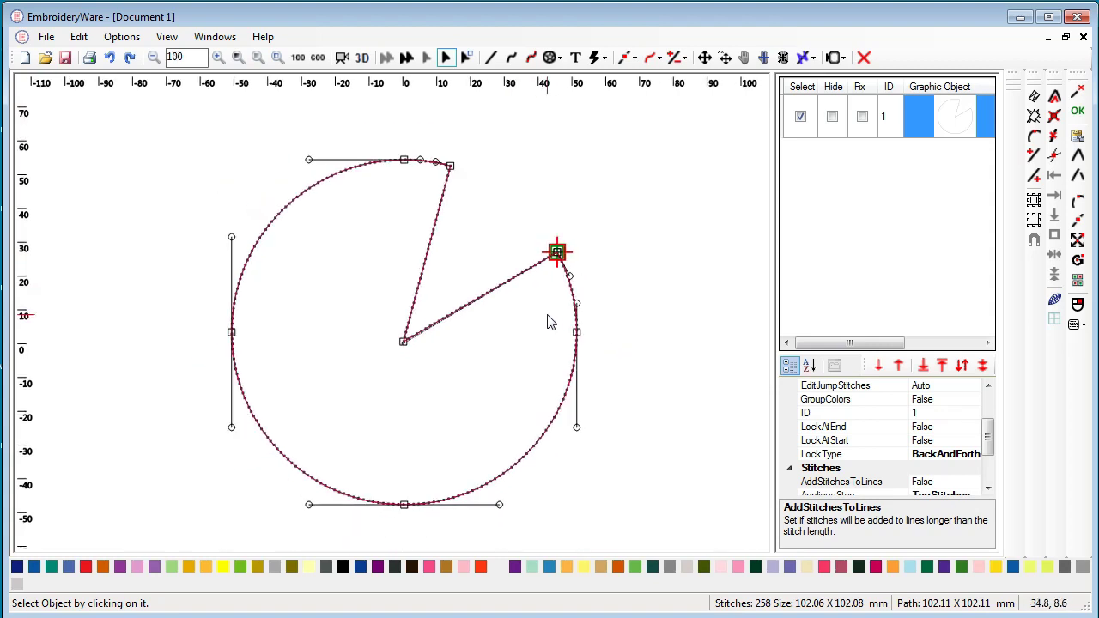
scroll(550, 322, "up", 1)
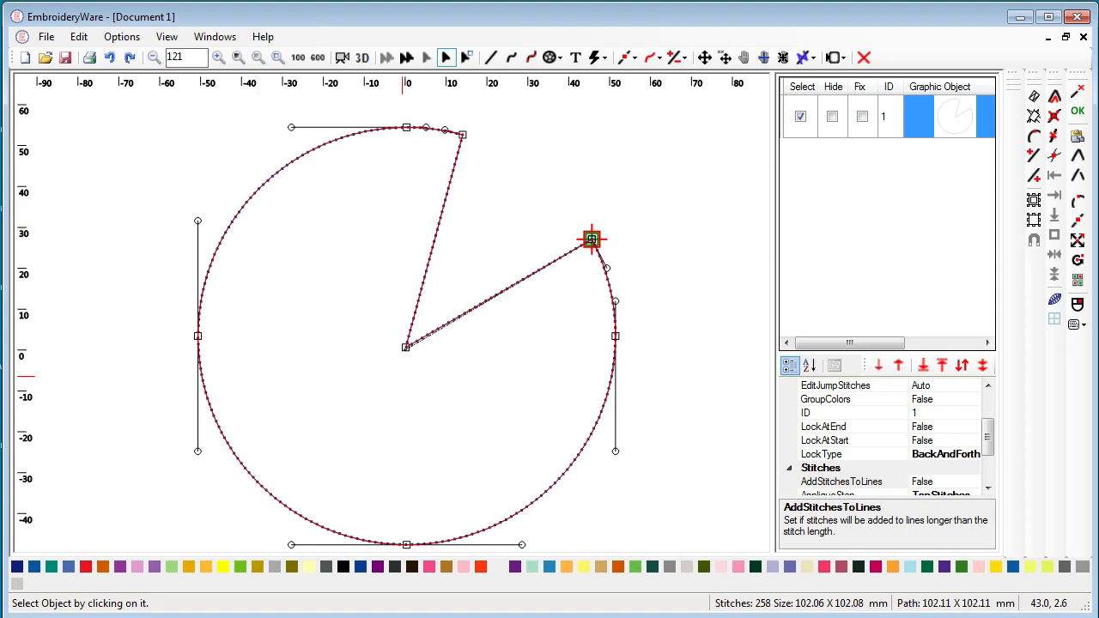
Step: Start an inside offset of the pie-shaped curve and preview it at 4.3 and at 10
left_click(1054, 96)
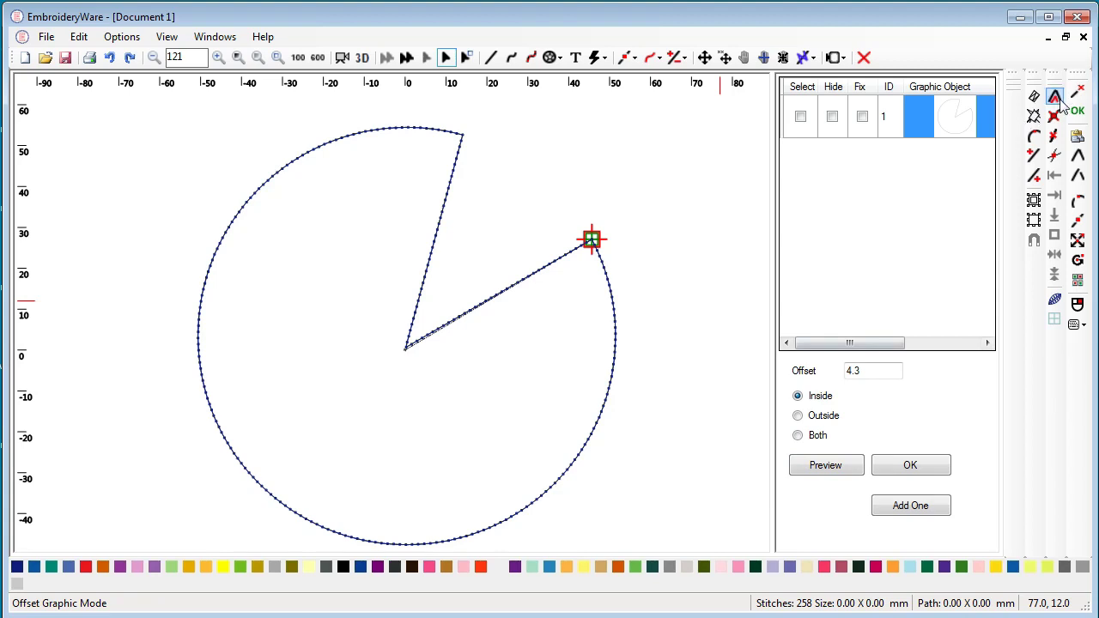
left_click(820, 474)
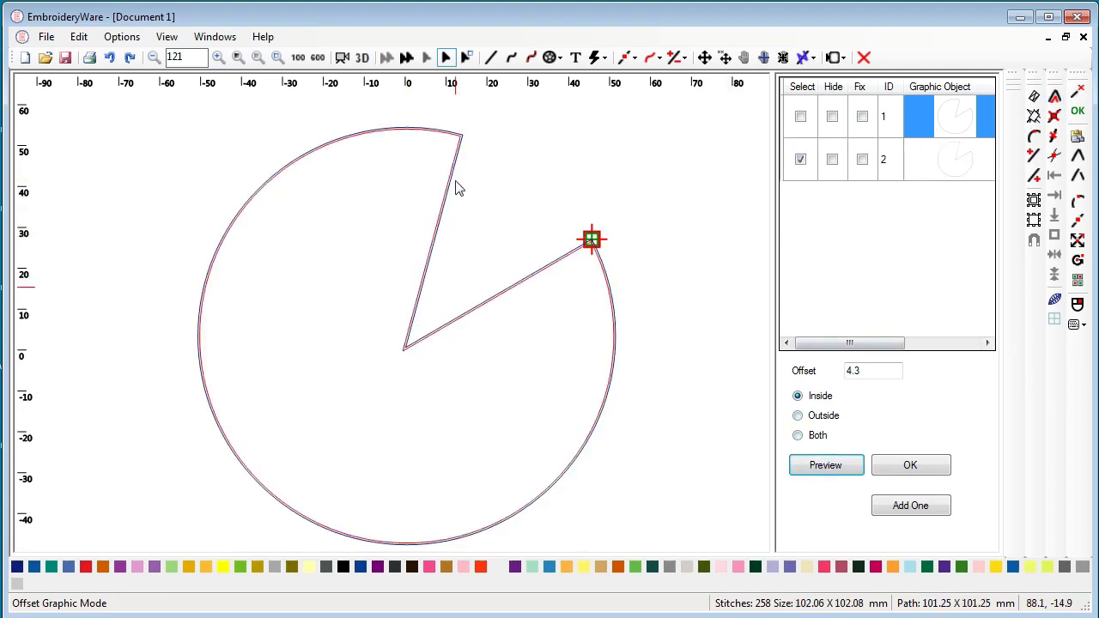
left_click_drag(876, 370, 817, 370)
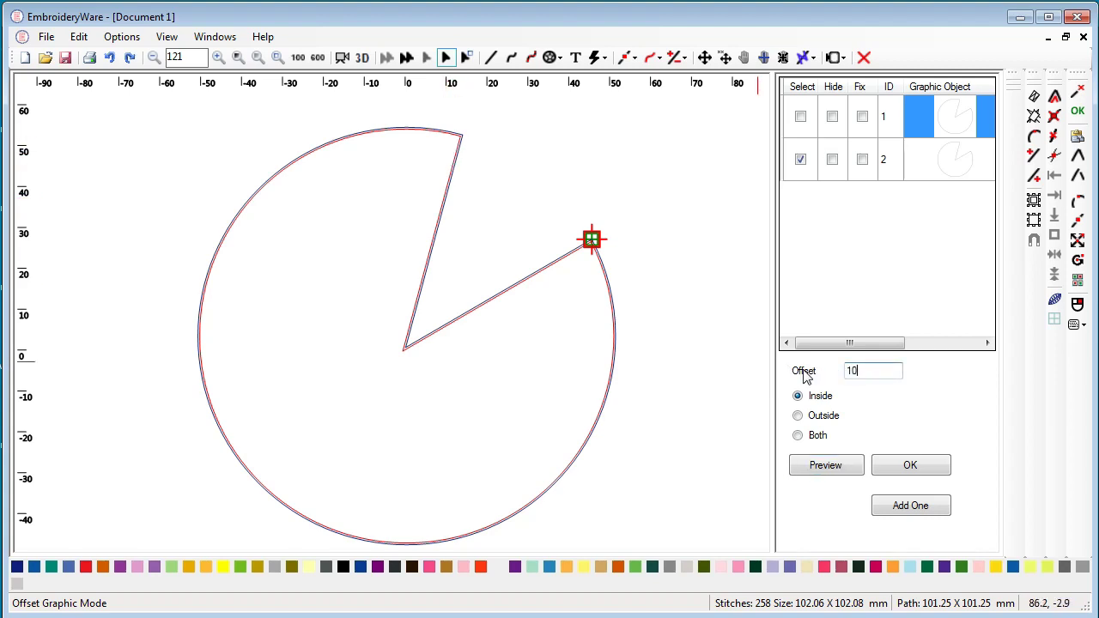
left_click(839, 463)
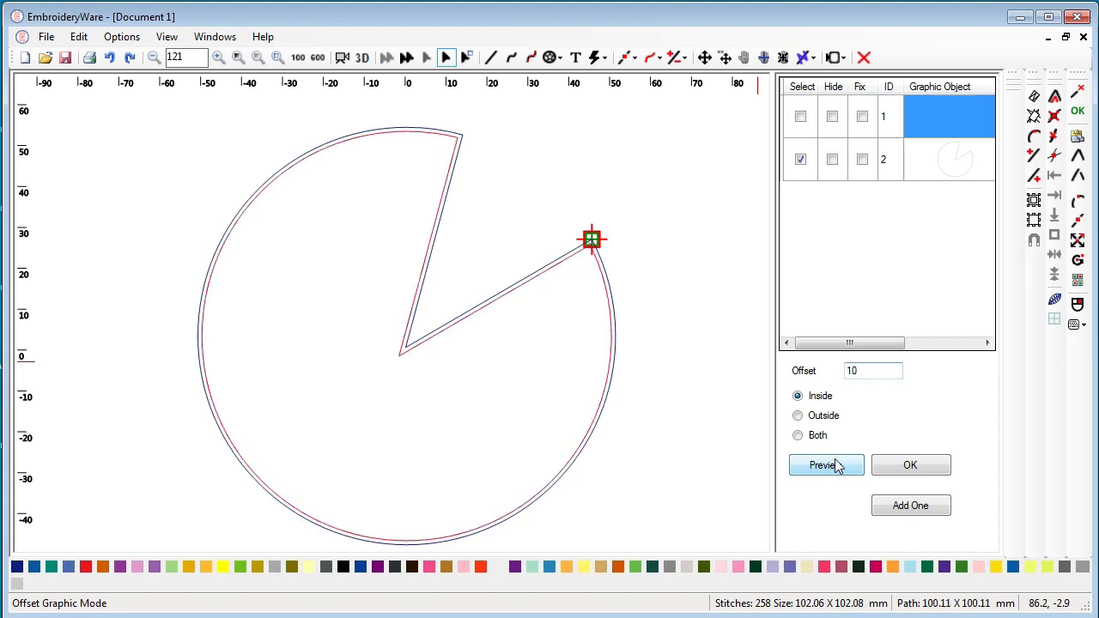
Step: Set the inside offset to 100, preview it, and create the offset curve
left_click(864, 369)
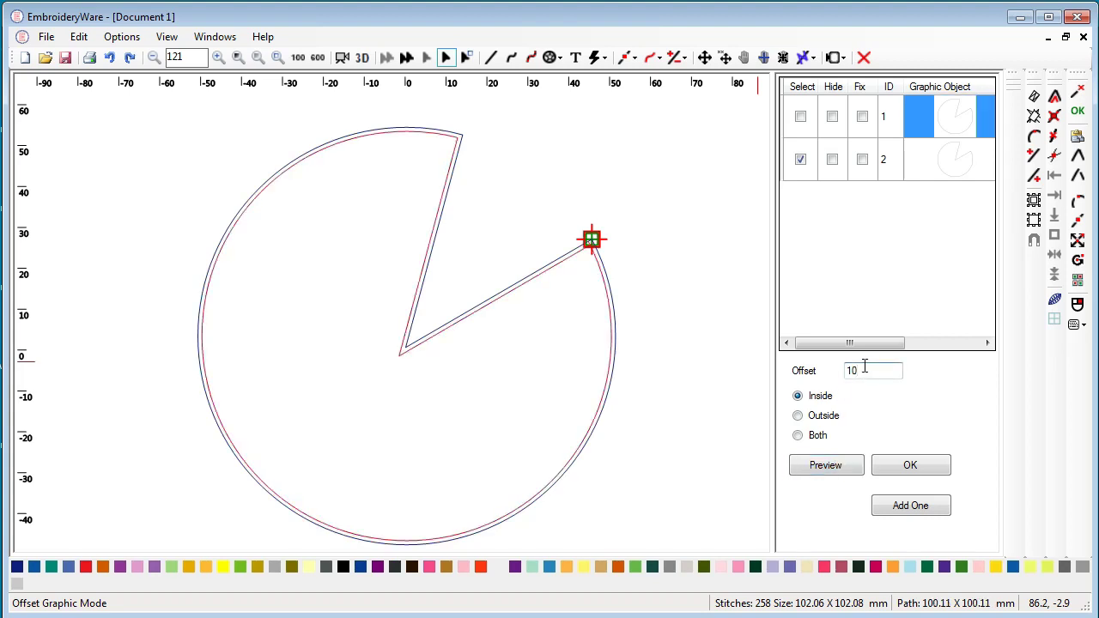
type("0")
left_click(836, 465)
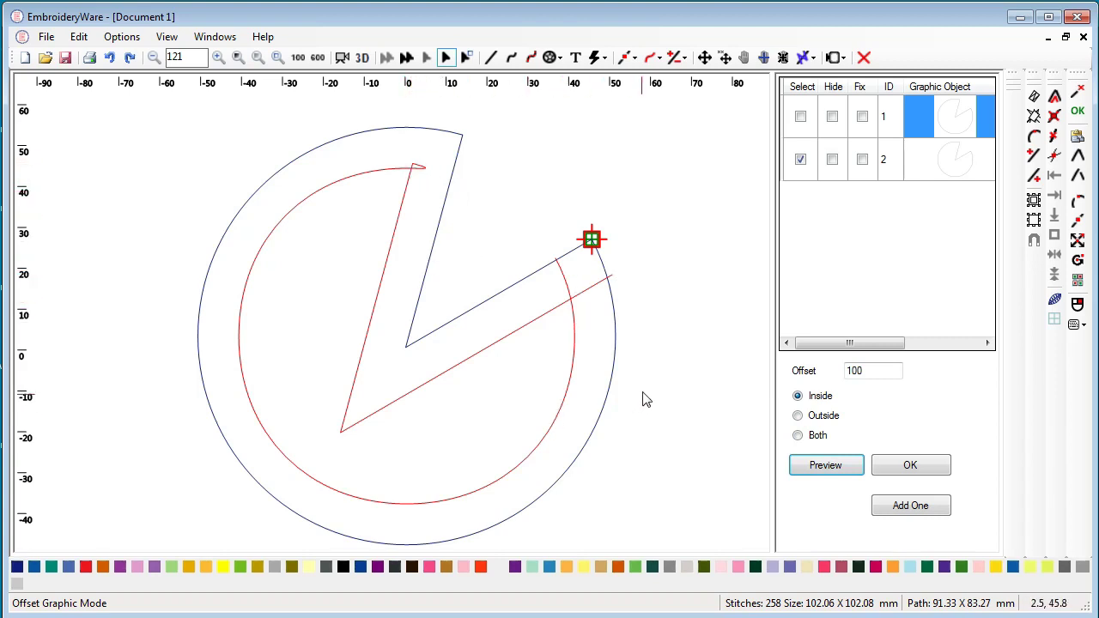
left_click_drag(643, 392, 652, 375)
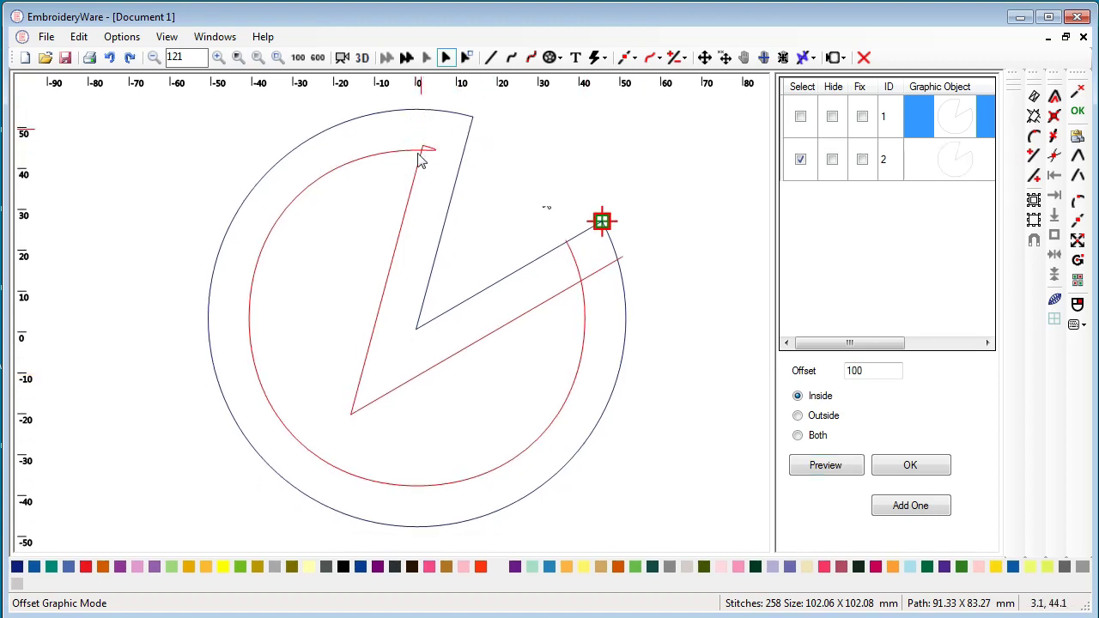
left_click_drag(660, 395, 642, 370)
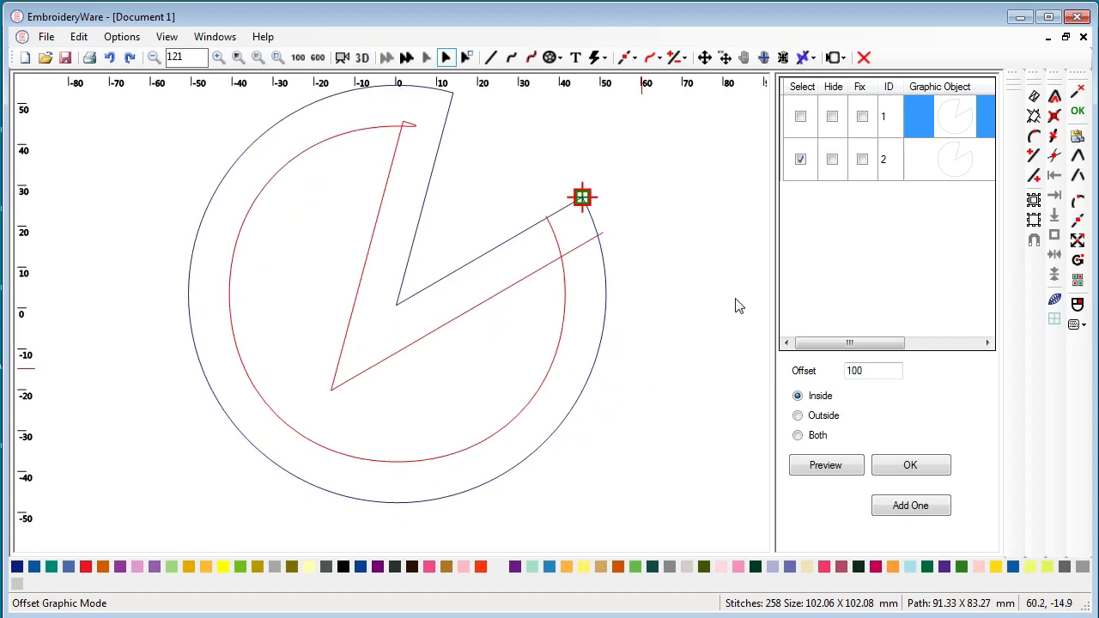
left_click(938, 471)
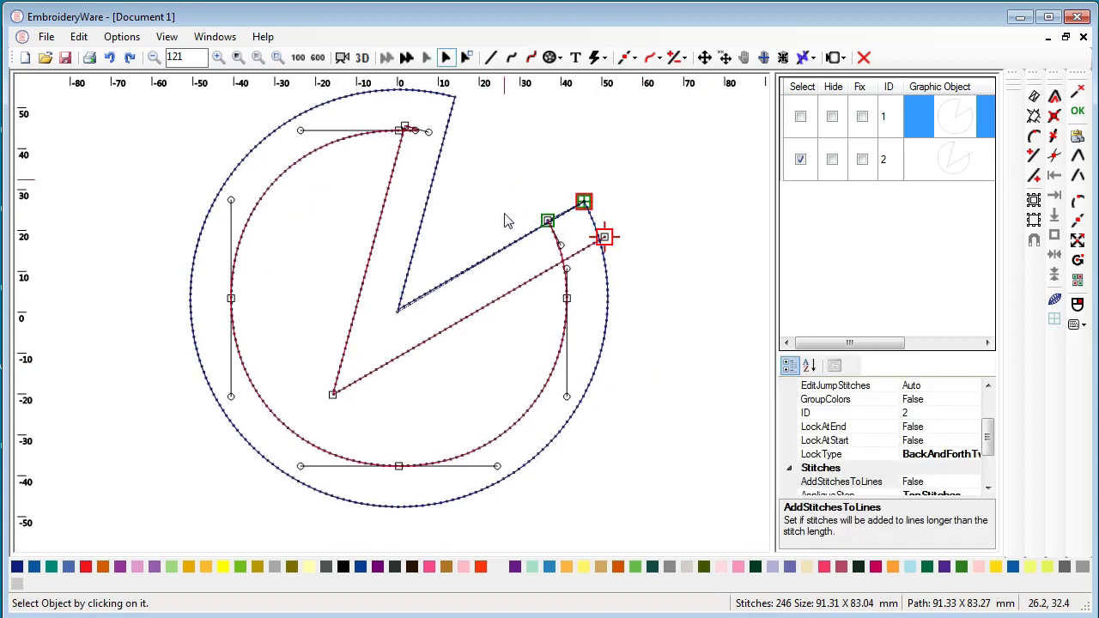
Step: Split the offset curve on its steep line, just below where that line crosses the upper arc
scroll(506, 220, "up", 1)
scroll(490, 438, "up", 4)
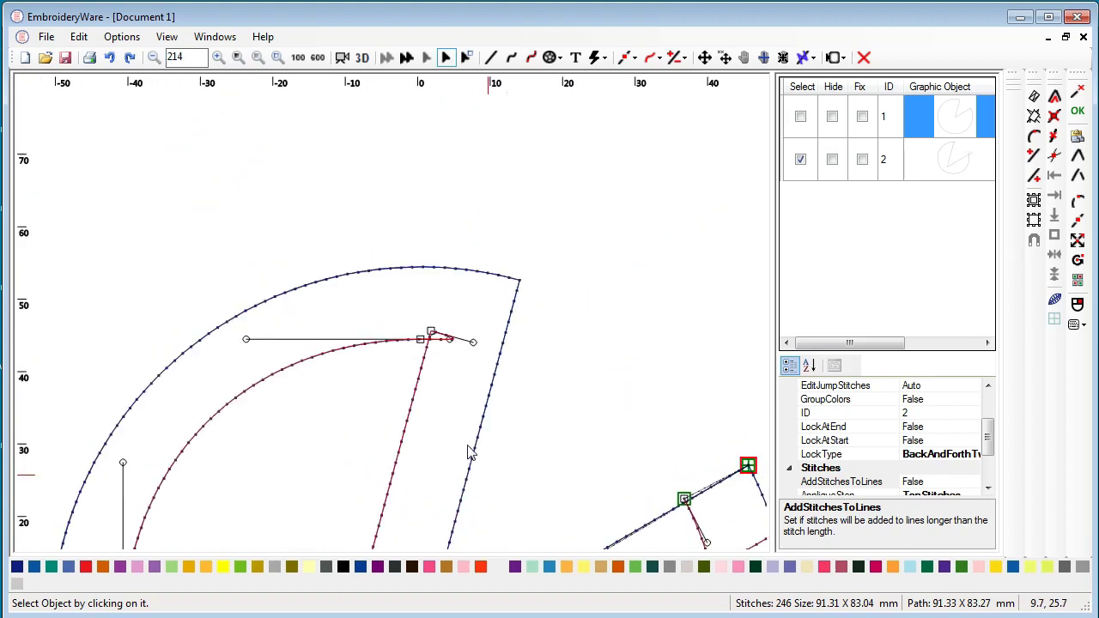
scroll(469, 450, "up", 10)
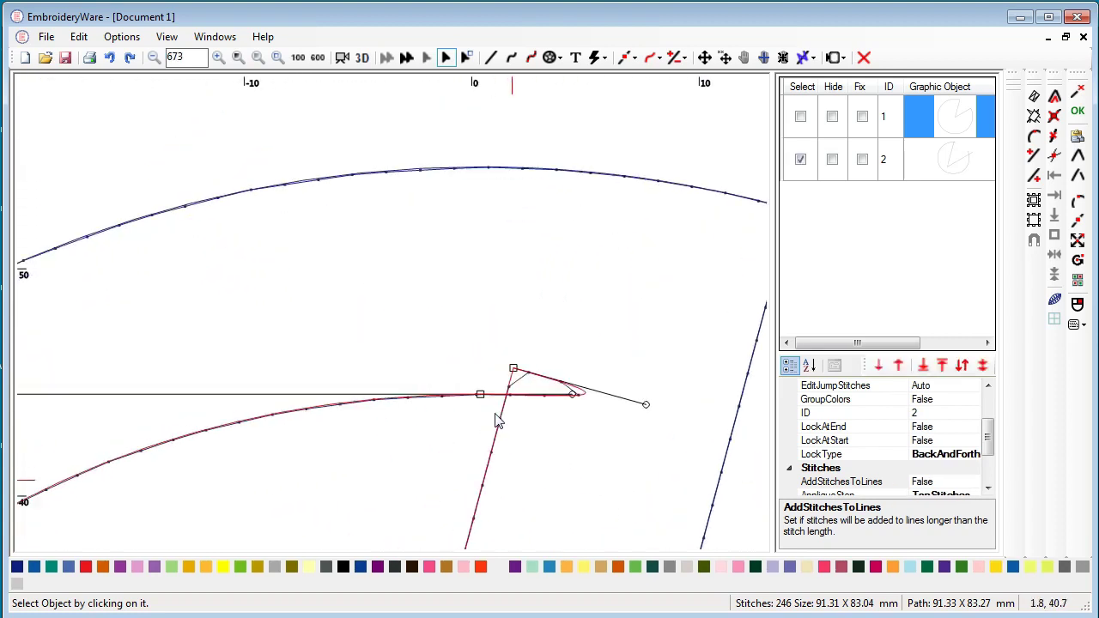
scroll(486, 405, "up", 5)
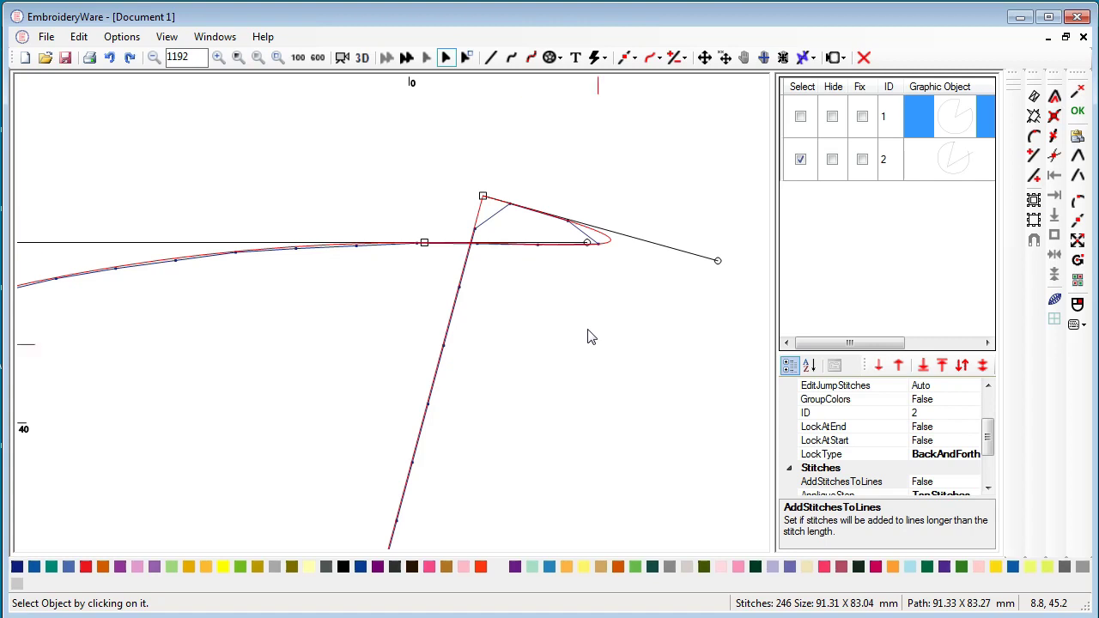
left_click(657, 60)
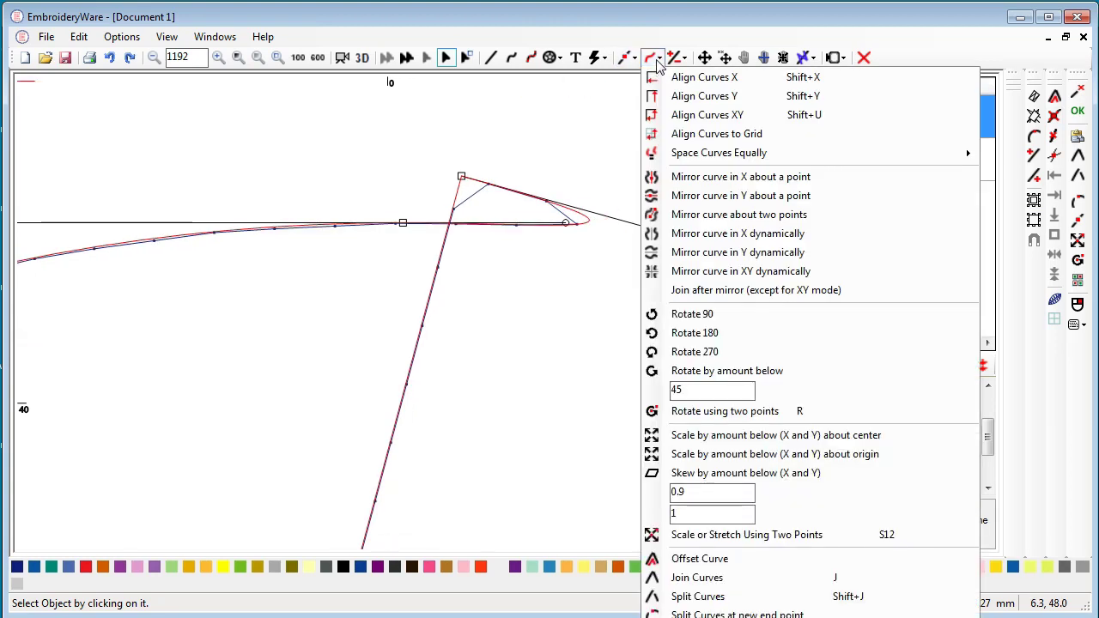
left_click(674, 57)
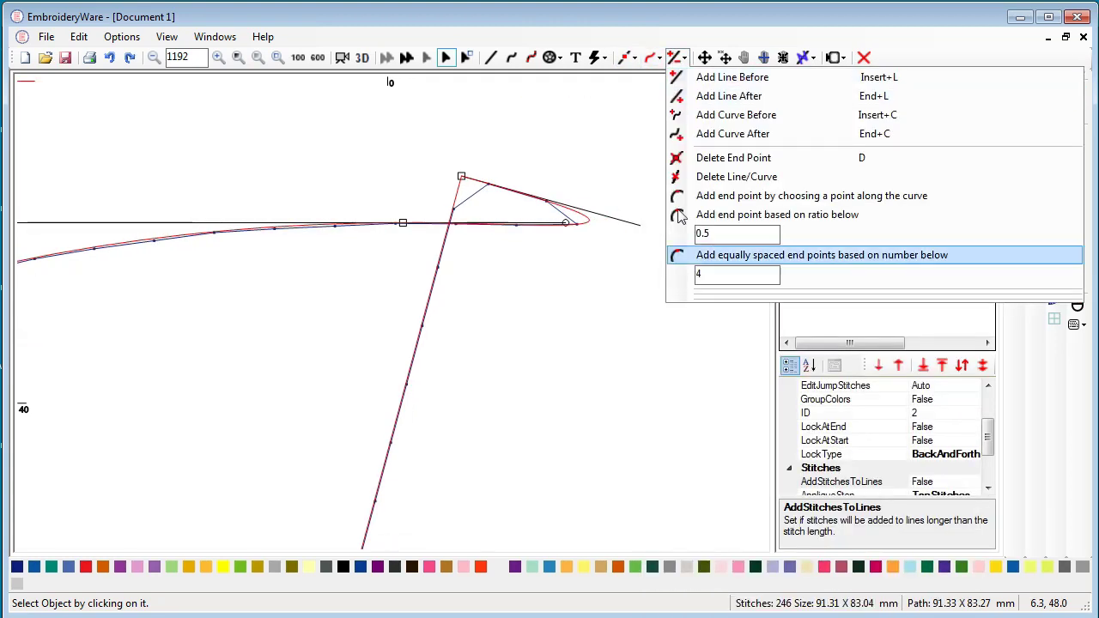
left_click(680, 196)
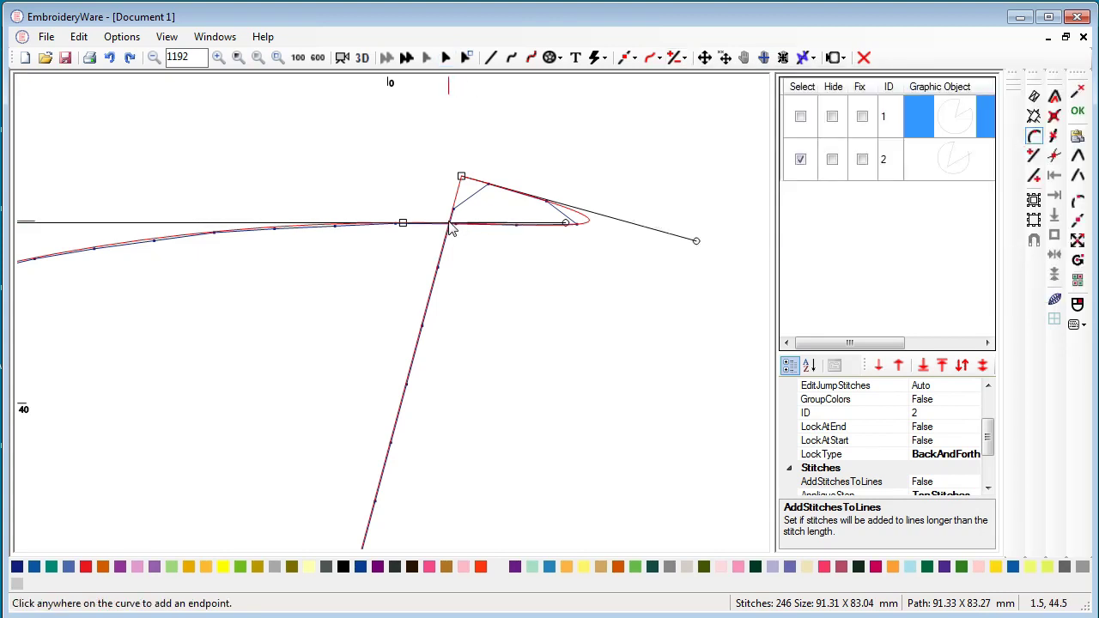
left_click(1077, 201)
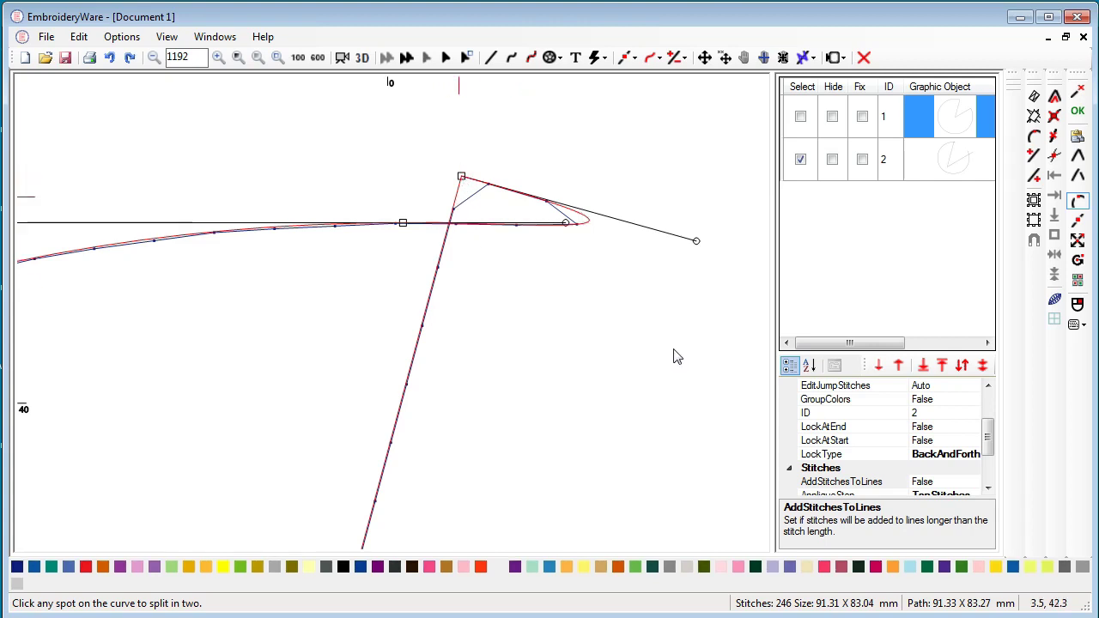
left_click(434, 282)
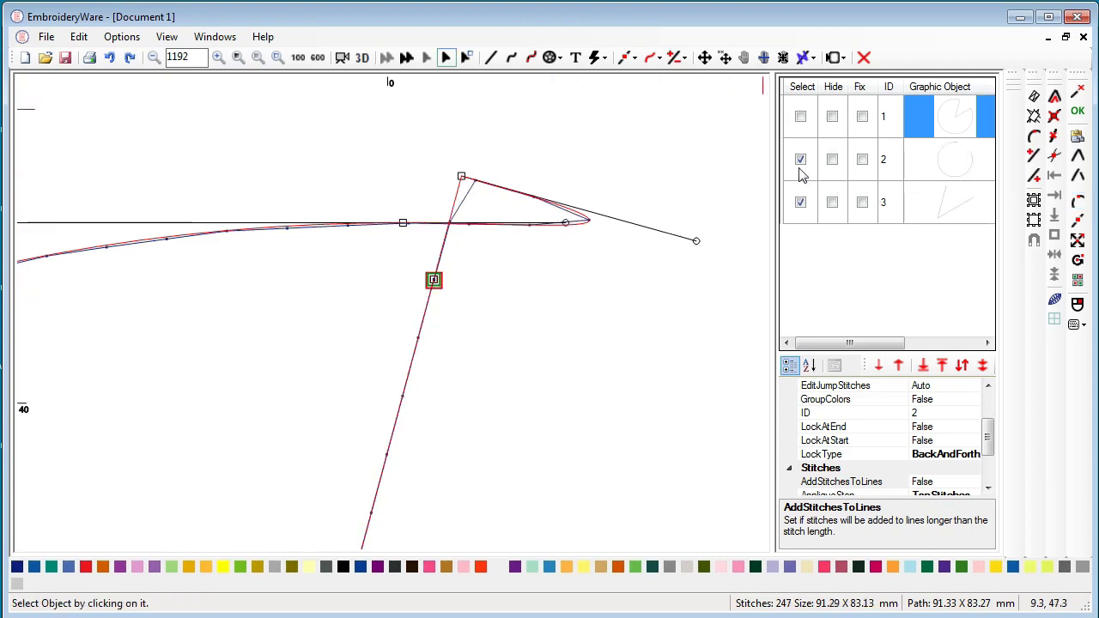
Step: Select only the arc piece of the split offset curve and delete its end point at the split
left_click(800, 116)
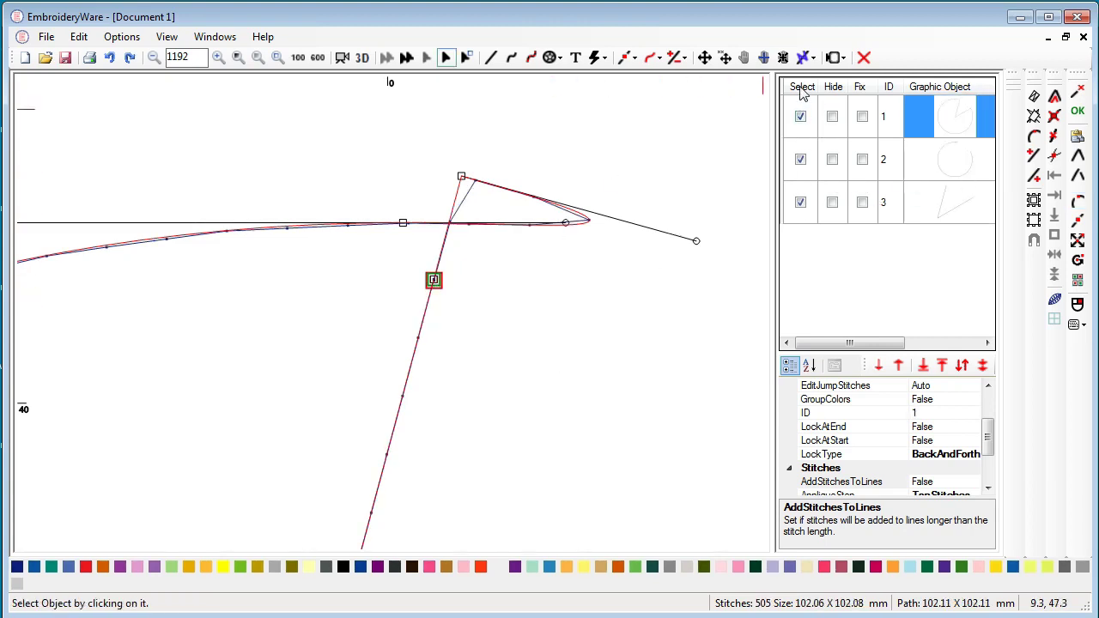
left_click(801, 87)
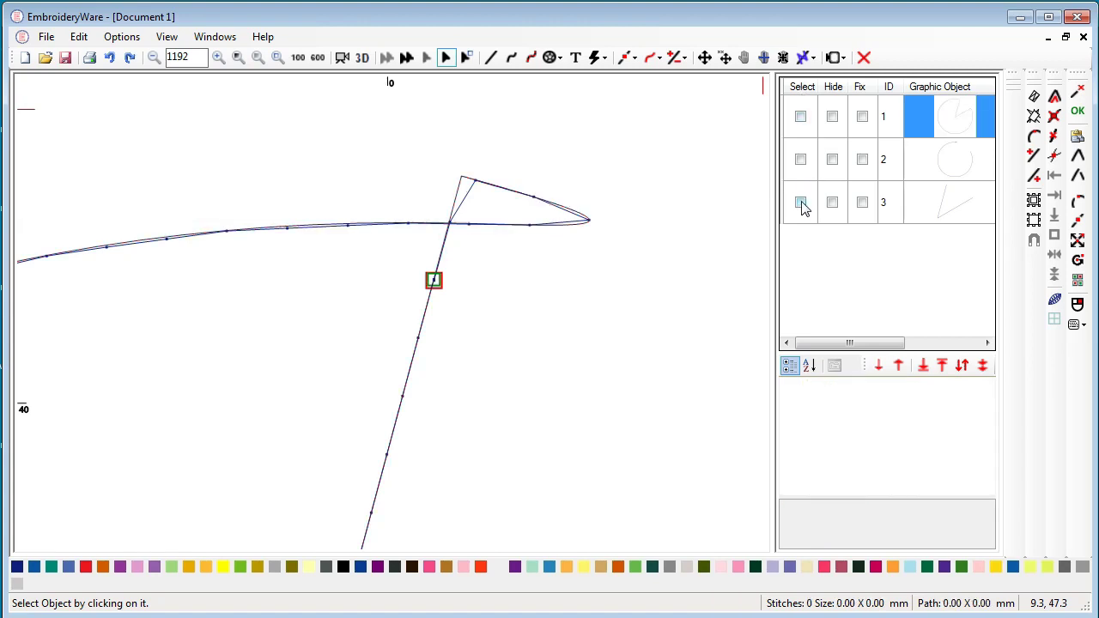
left_click(800, 203)
left_click(800, 202)
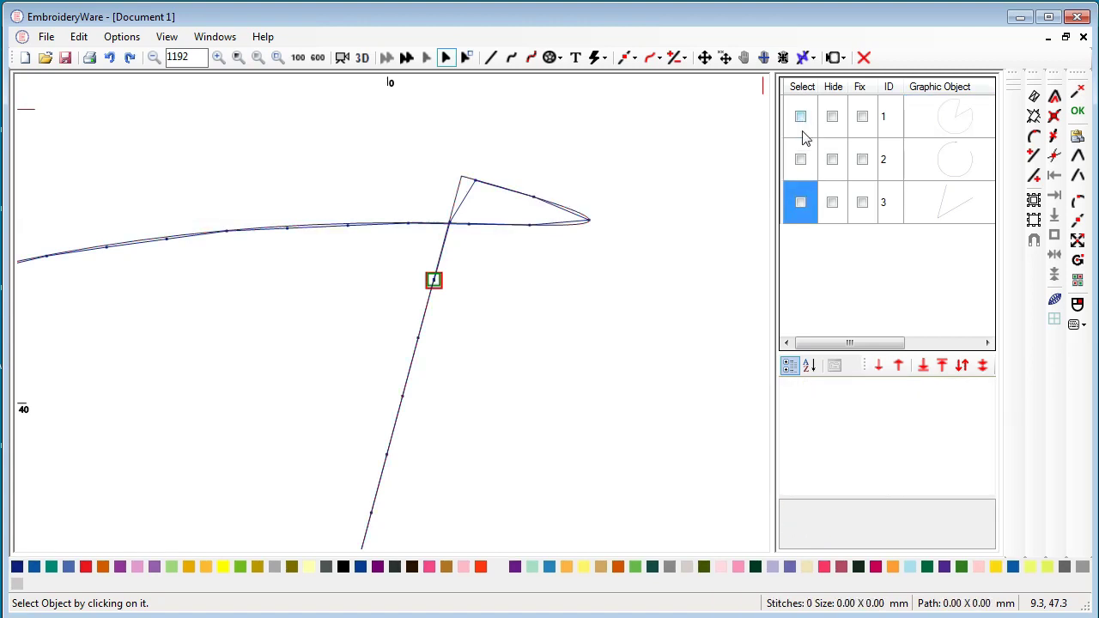
left_click(800, 160)
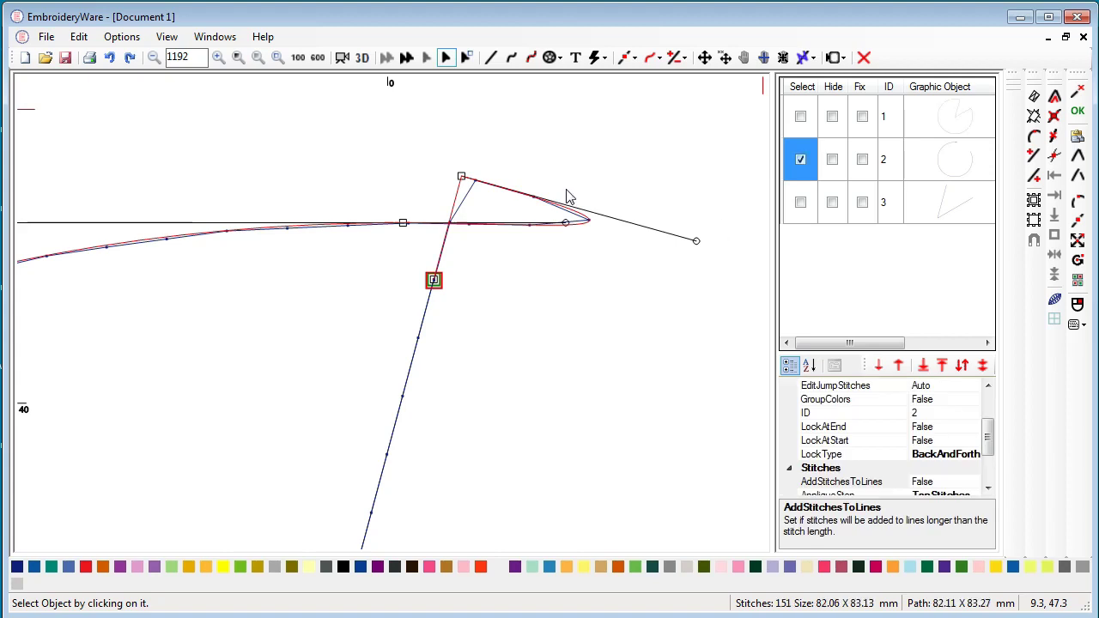
left_click(632, 60)
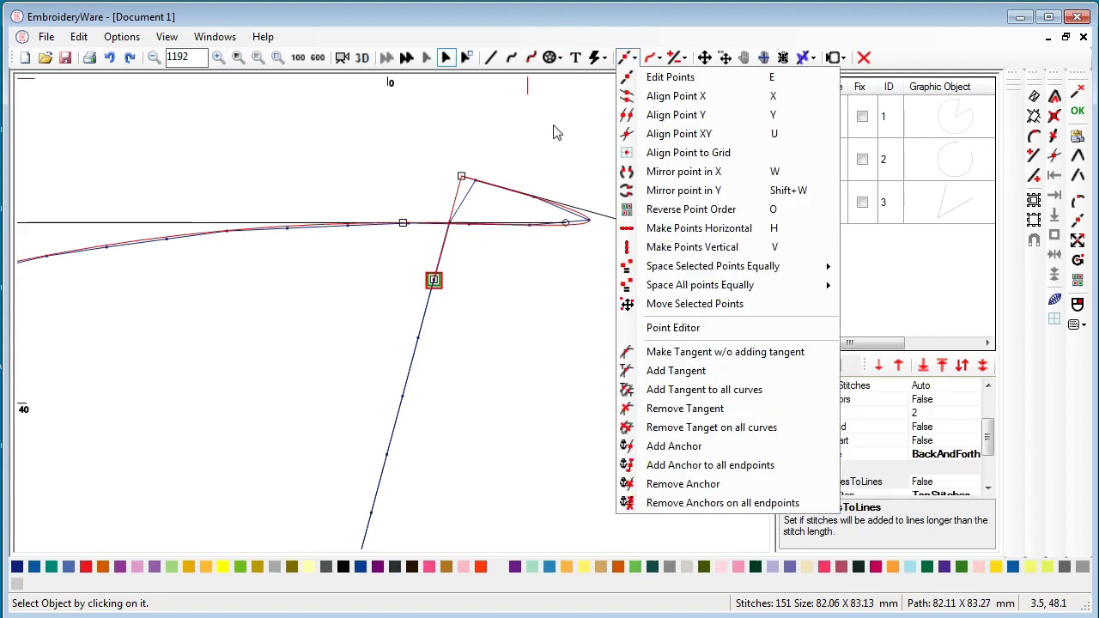
left_click(502, 166)
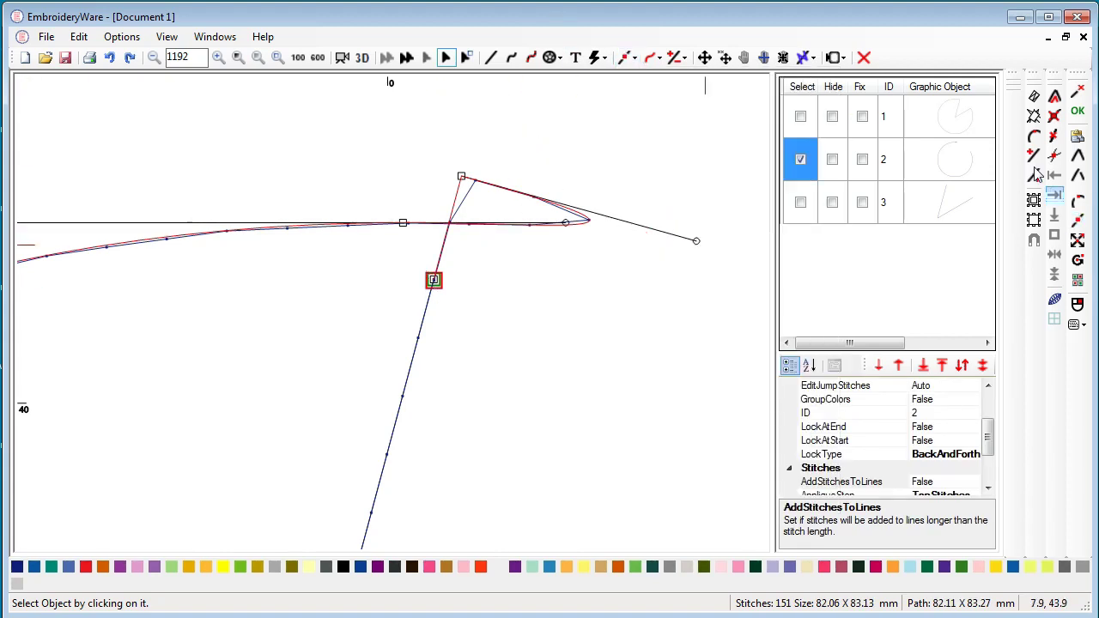
left_click(1055, 115)
left_click(434, 283)
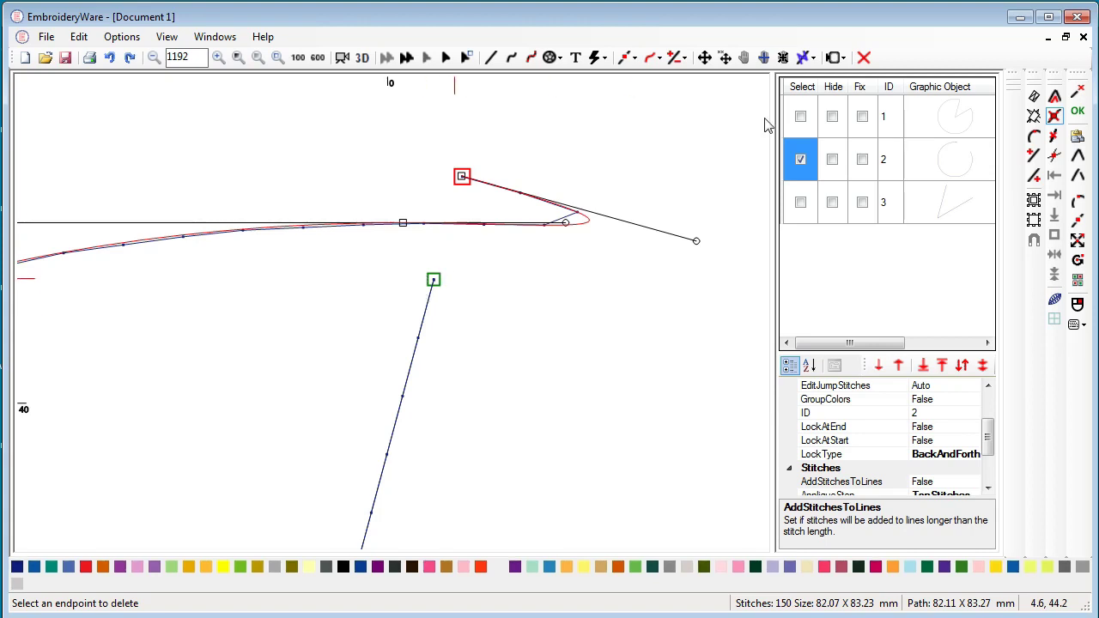
Step: Select only the V-shaped offset piece and move its upper end point past the arc to about (1.6, 44.9)
left_click(801, 159)
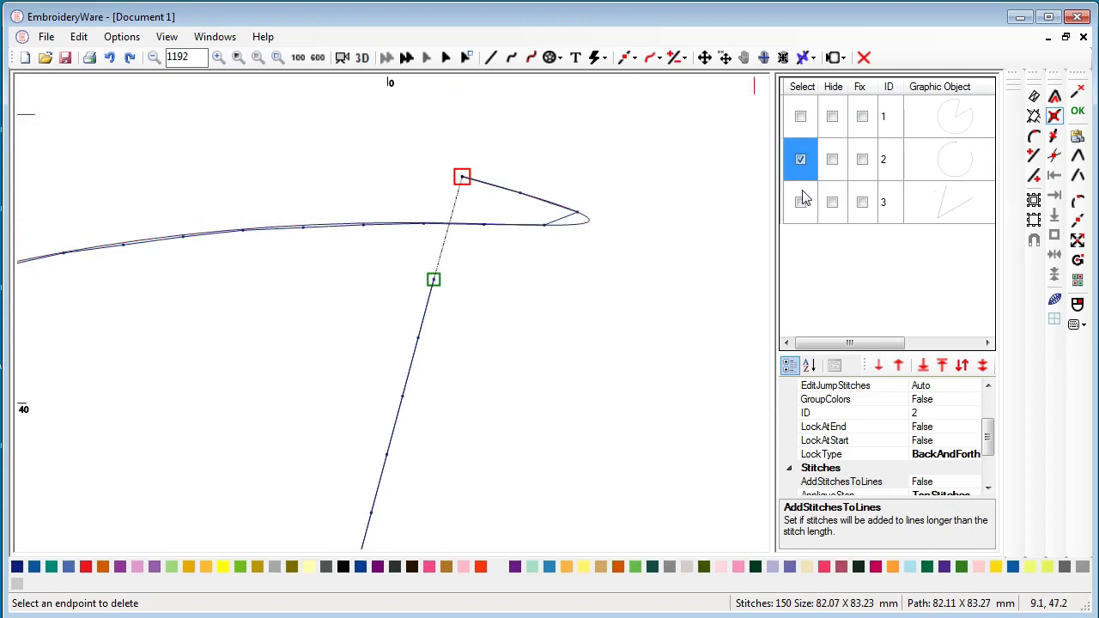
left_click(800, 202)
left_click(1078, 220)
left_click(436, 277)
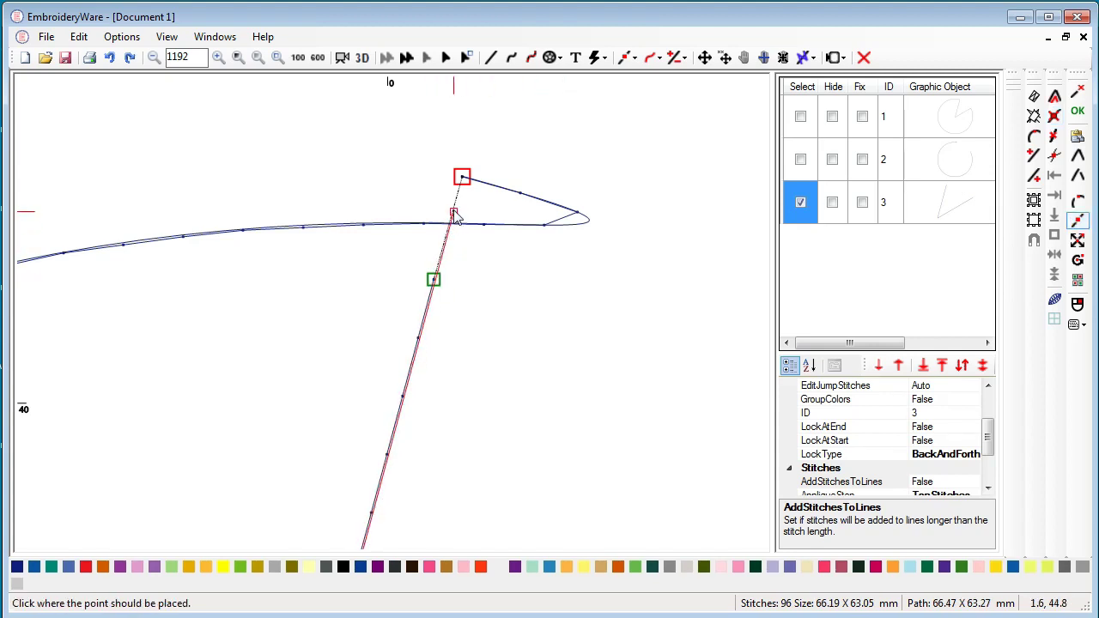
left_click(453, 207)
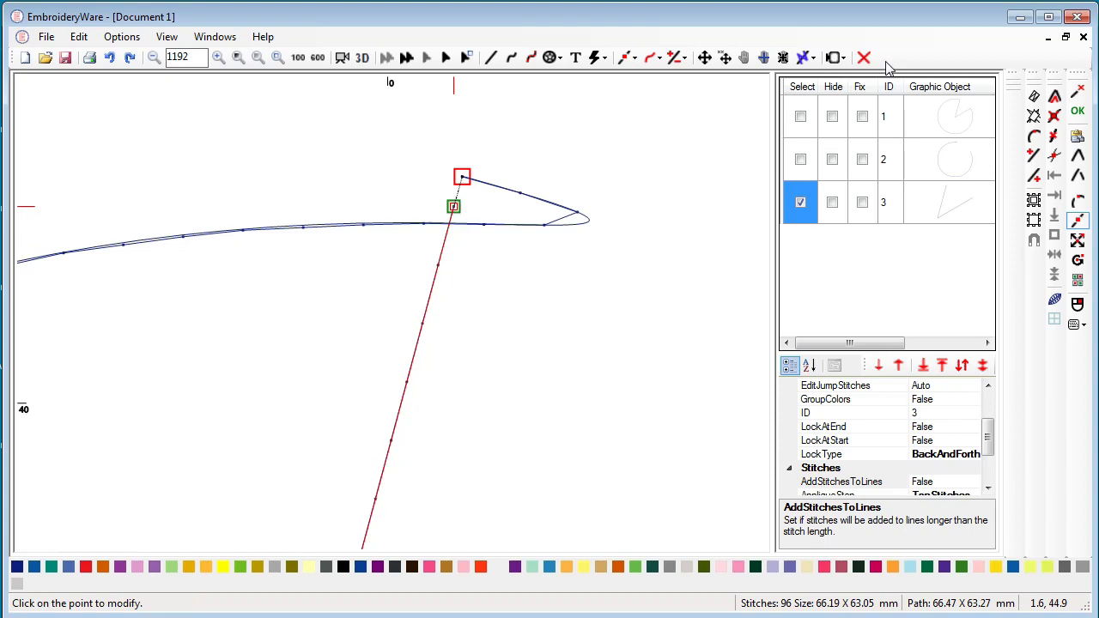
Step: Split the arc piece of the offset where it crosses the steep line and delete the hooked leftover beyond the split
left_click(800, 204)
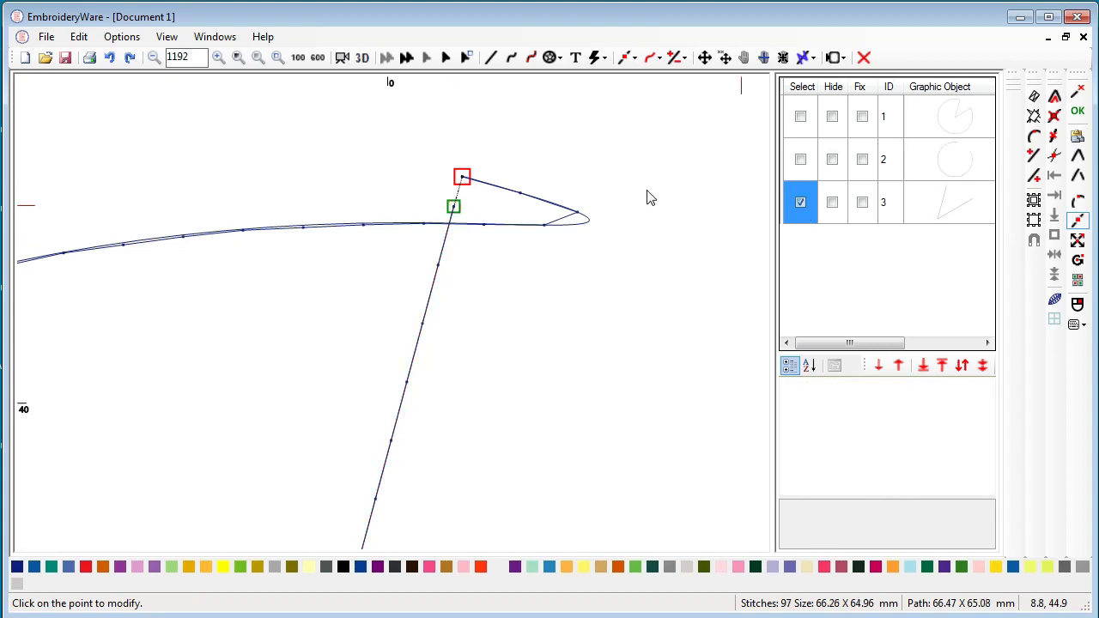
left_click(801, 162)
left_click(1079, 202)
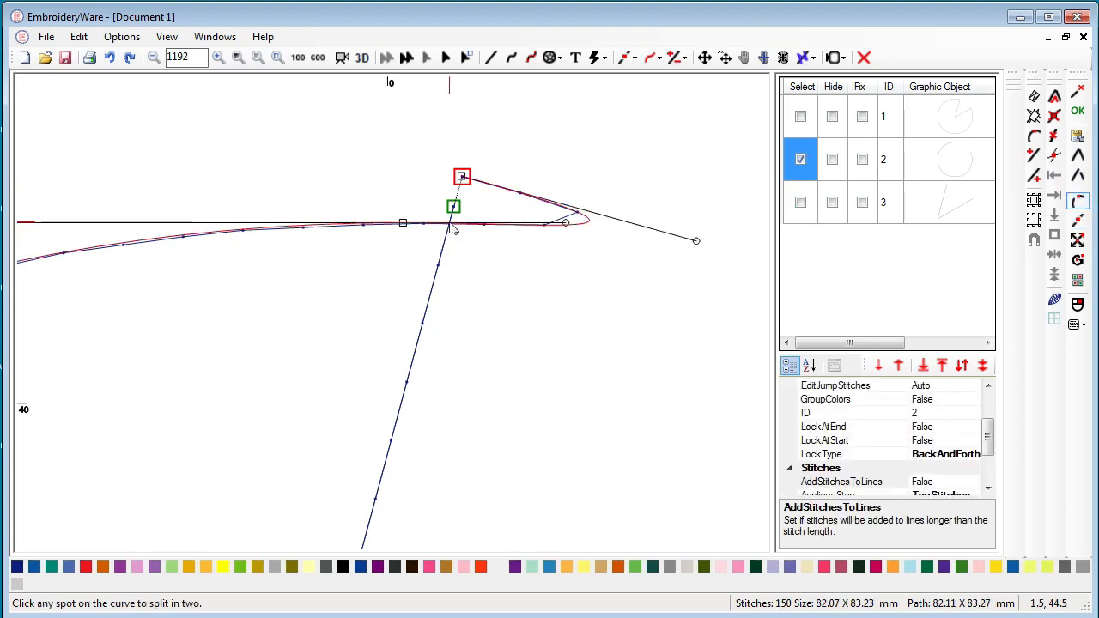
left_click(450, 224)
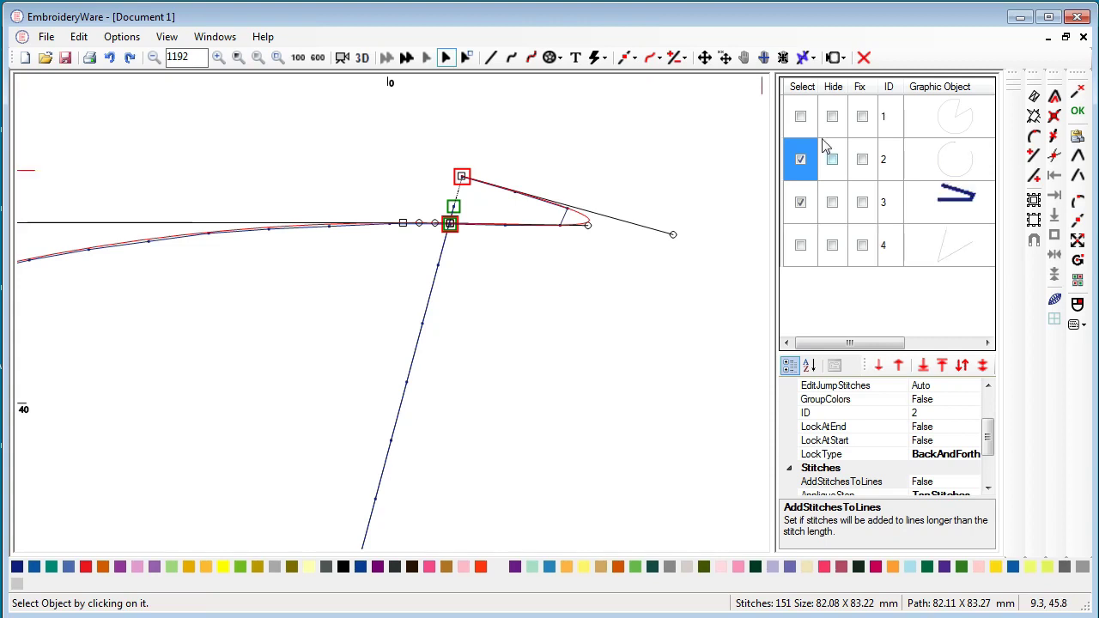
left_click(801, 161)
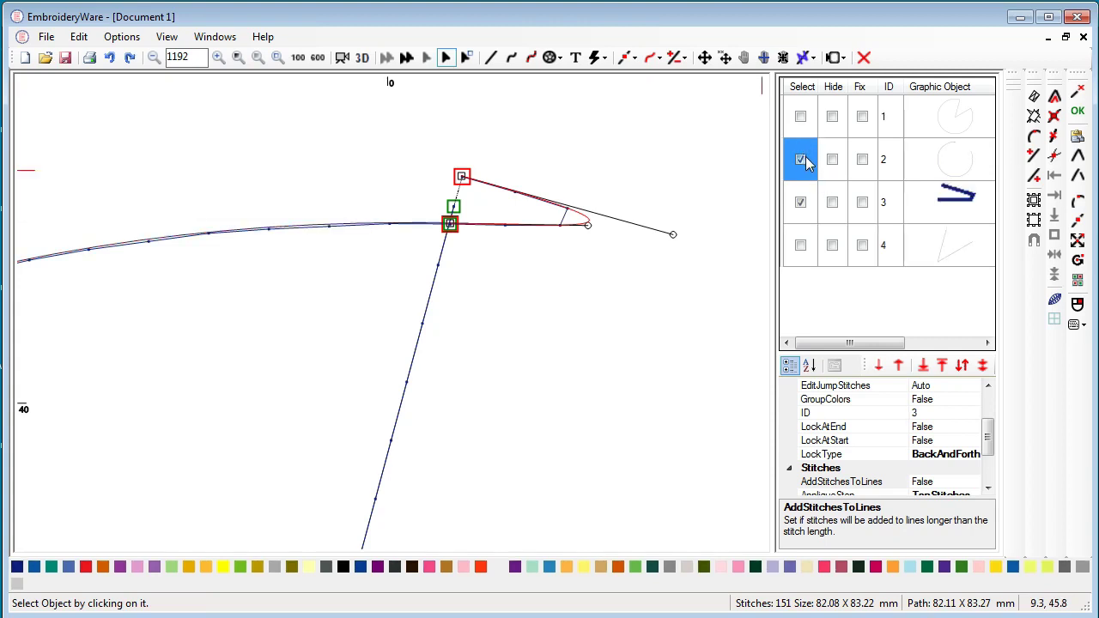
left_click(863, 57)
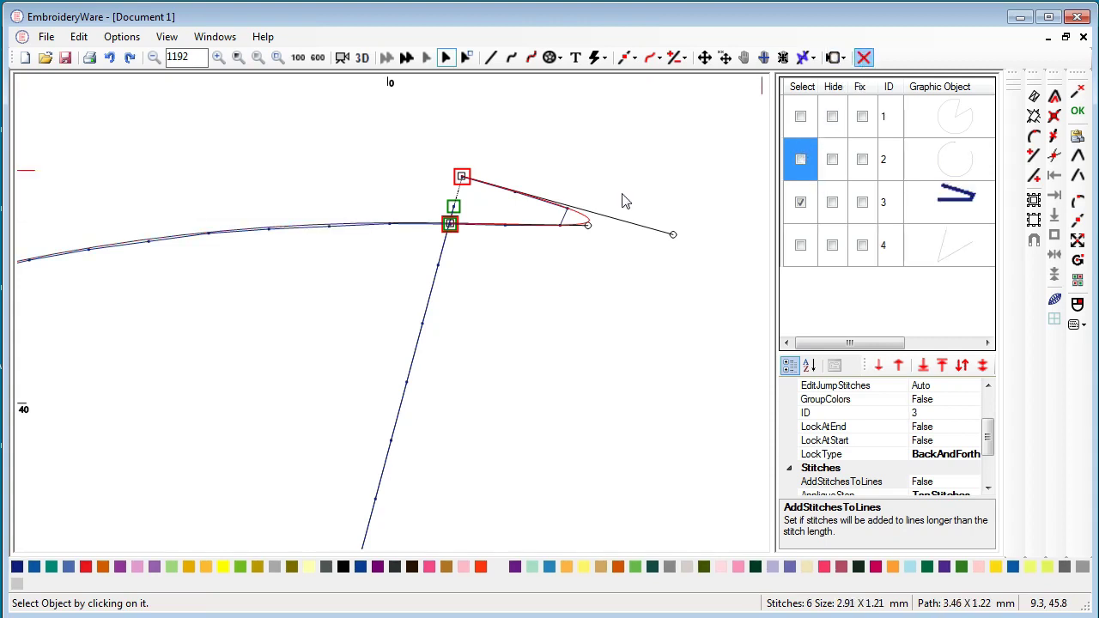
Step: Select the V-shaped piece and the arc piece and align the V's upper end point in X and Y to the arc's end point
left_click(802, 204)
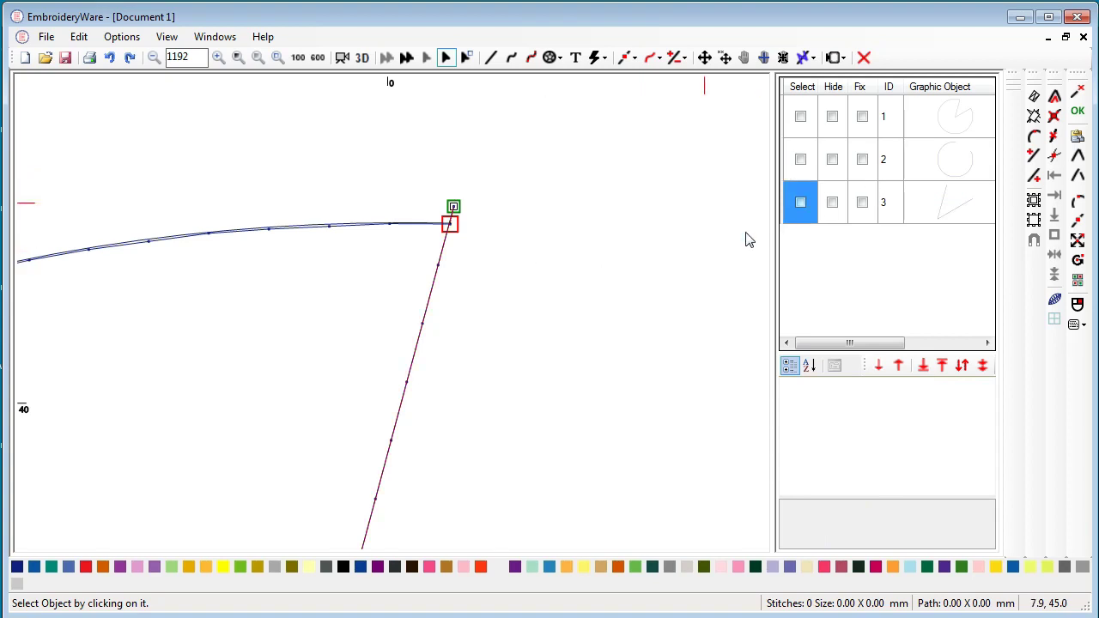
left_click(433, 225)
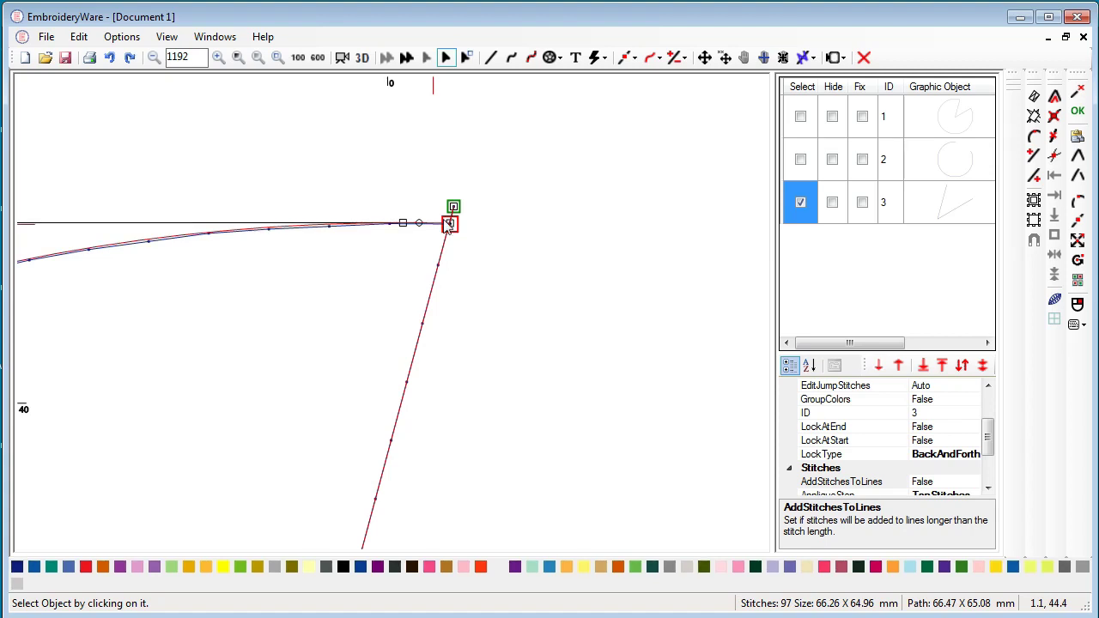
left_click(634, 59)
left_click(679, 130)
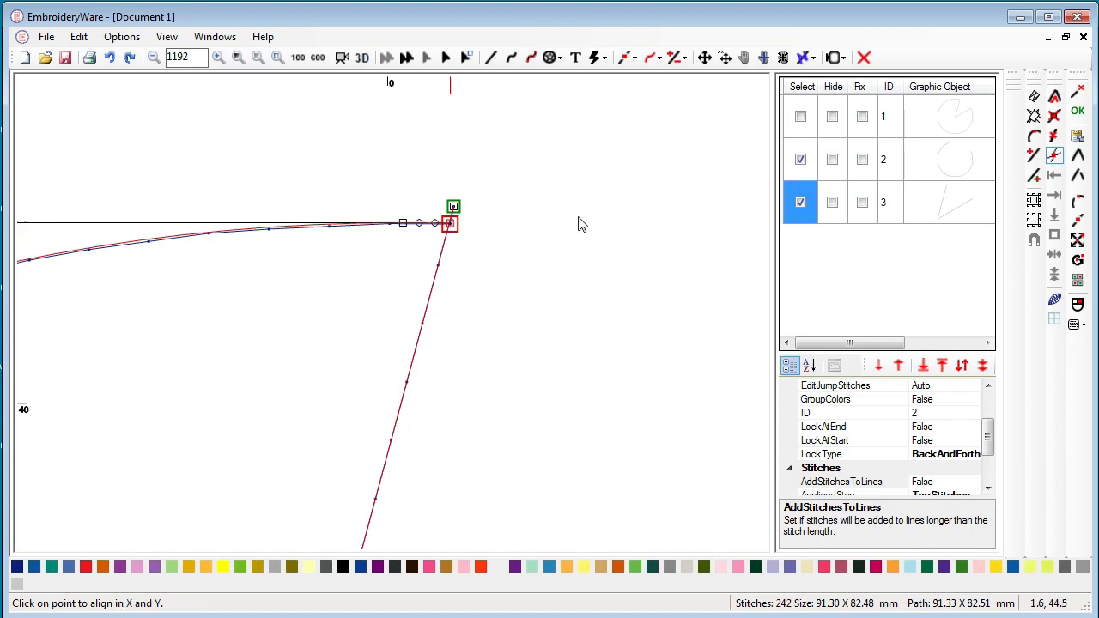
Step: Join the arc piece and the V-shaped piece into one offset curve
left_click(1077, 156)
left_click(951, 161)
left_click(953, 208)
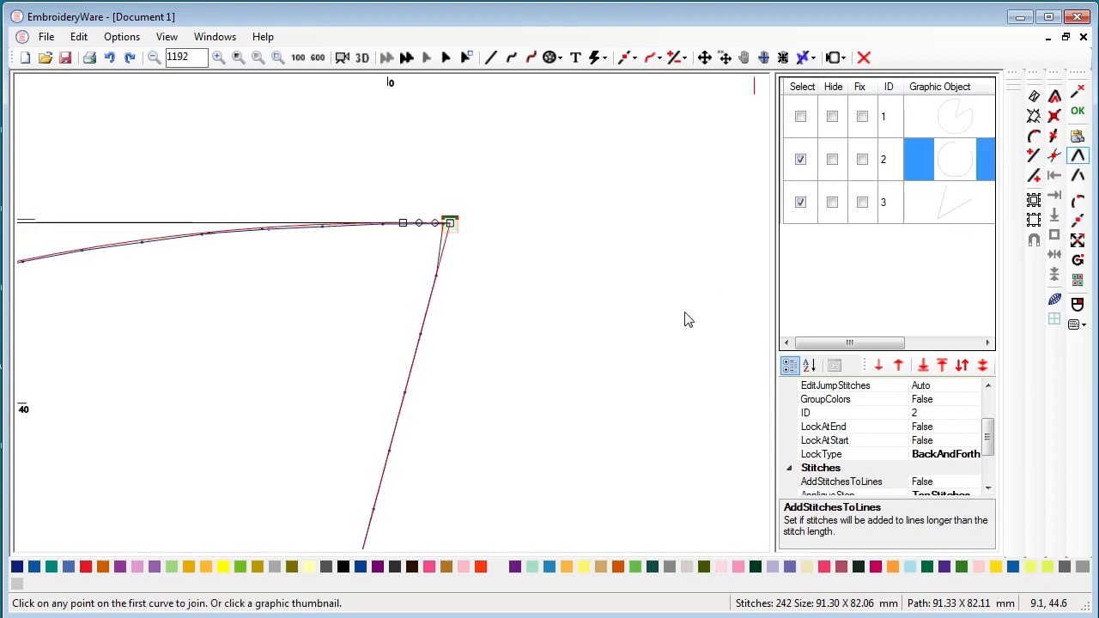
Step: Split the joined offset curve on its right-hand arc, just above where the shallow line crosses it
scroll(614, 247, "down", 3)
left_click_drag(515, 229, 370, 101)
scroll(619, 408, "up", 1)
scroll(622, 409, "up", 2)
left_click_drag(660, 421, 321, 198)
left_click_drag(604, 206, 601, 296)
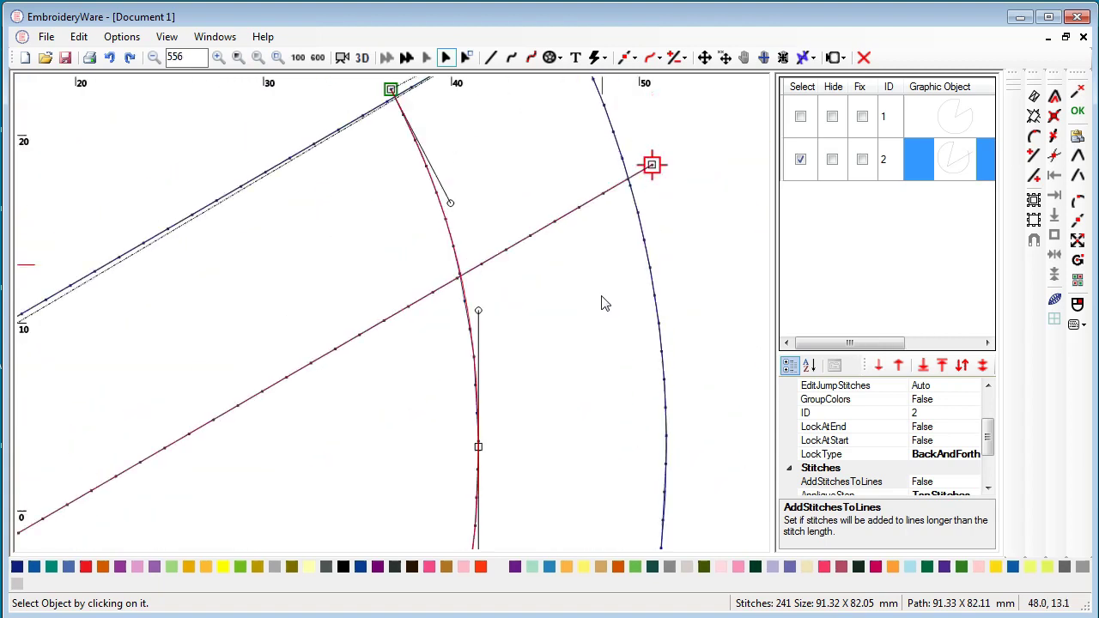
scroll(603, 297, "up", 4)
scroll(610, 299, "down", 3)
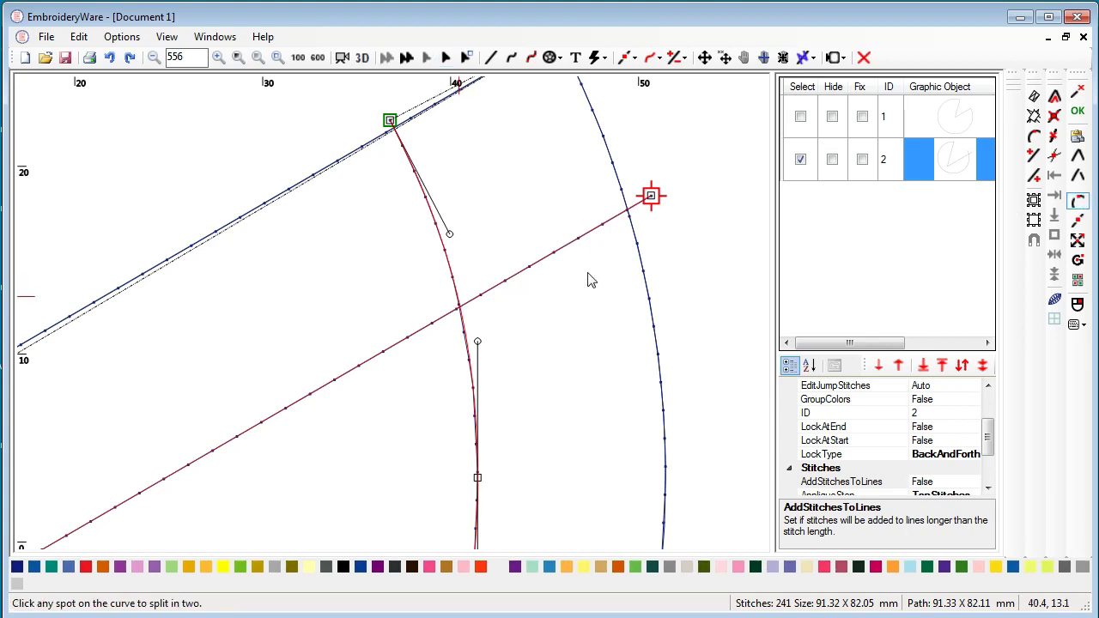
left_click(506, 300)
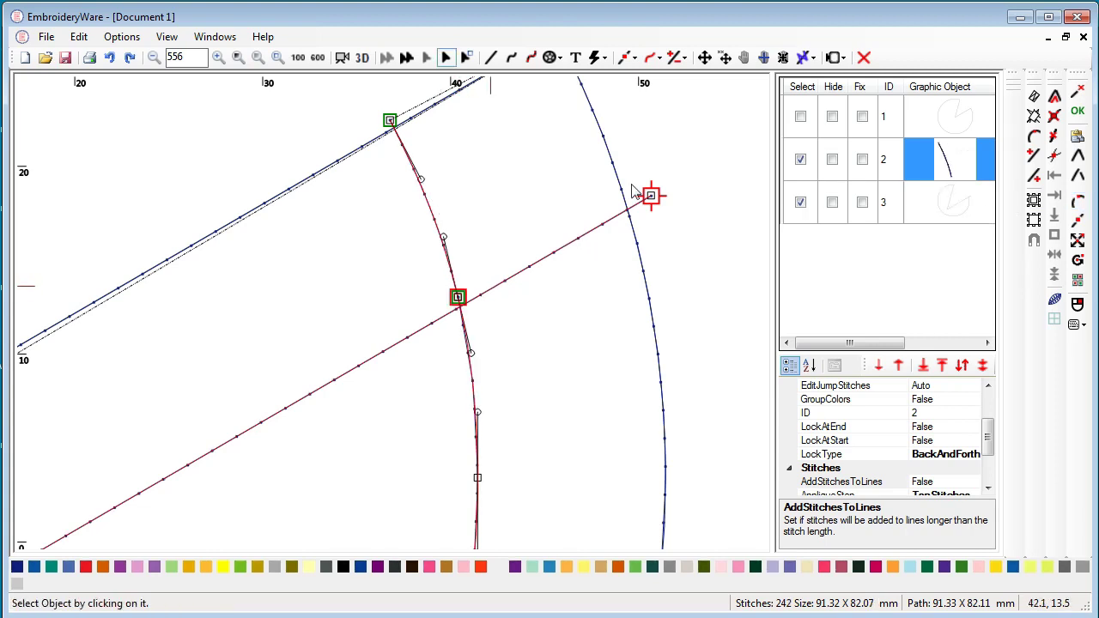
Step: Split the shallow line just beyond the arc and delete both overhanging end pieces, keeping the main offset curve
left_click(1077, 199)
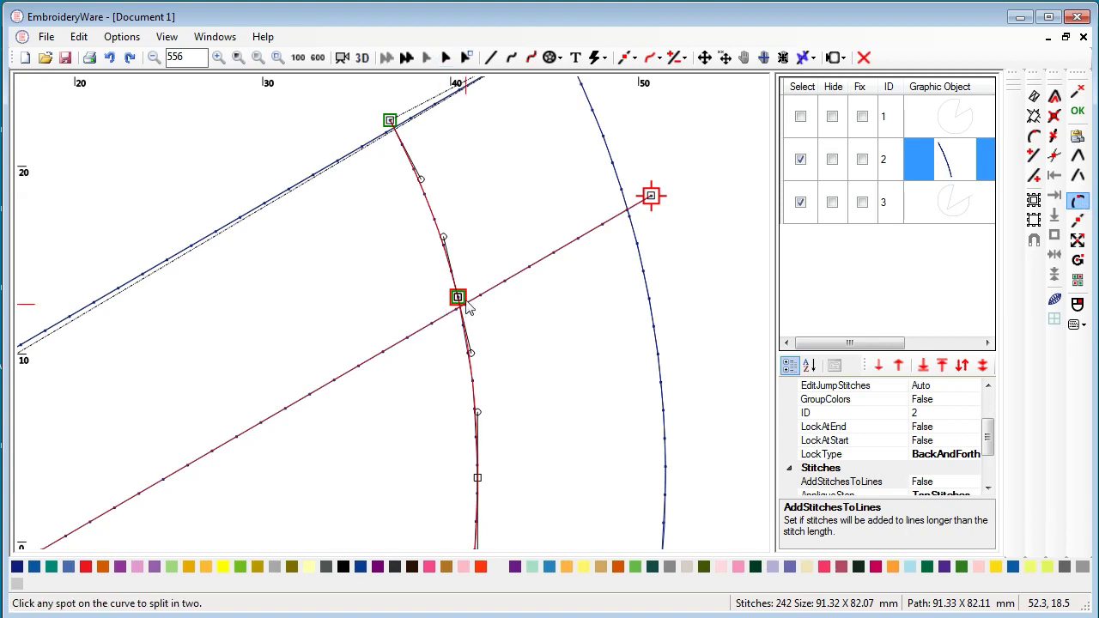
left_click(506, 299)
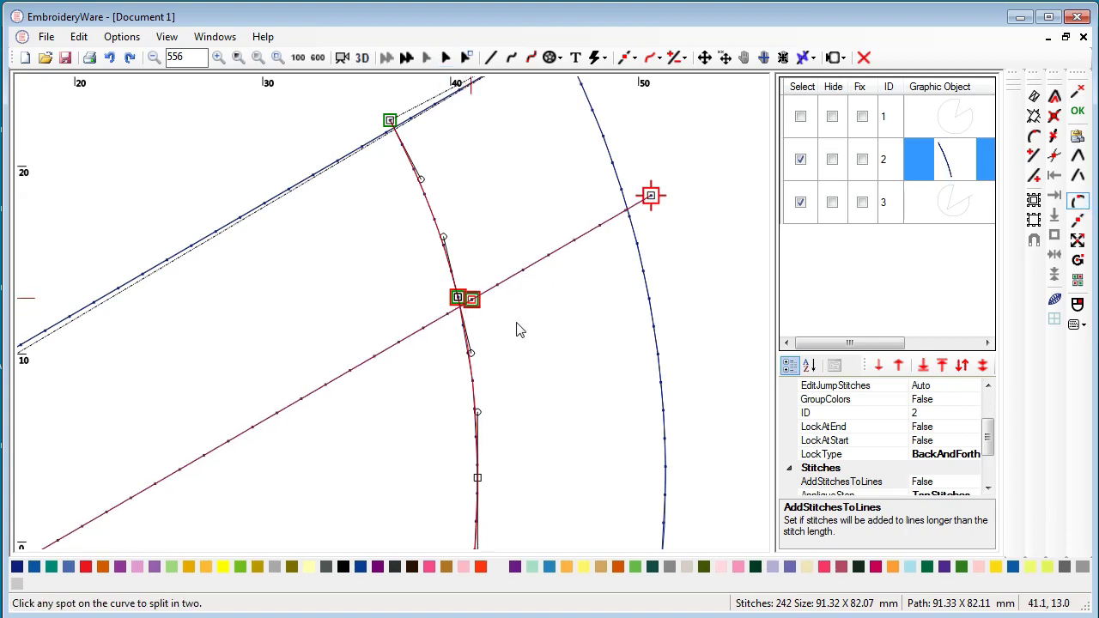
left_click(800, 204)
left_click(864, 57)
Step: Select the remaining offset curve and move its two open end points onto the crossing of the shallow line and the arc
scroll(545, 319, "up", 3)
scroll(506, 353, "up", 3)
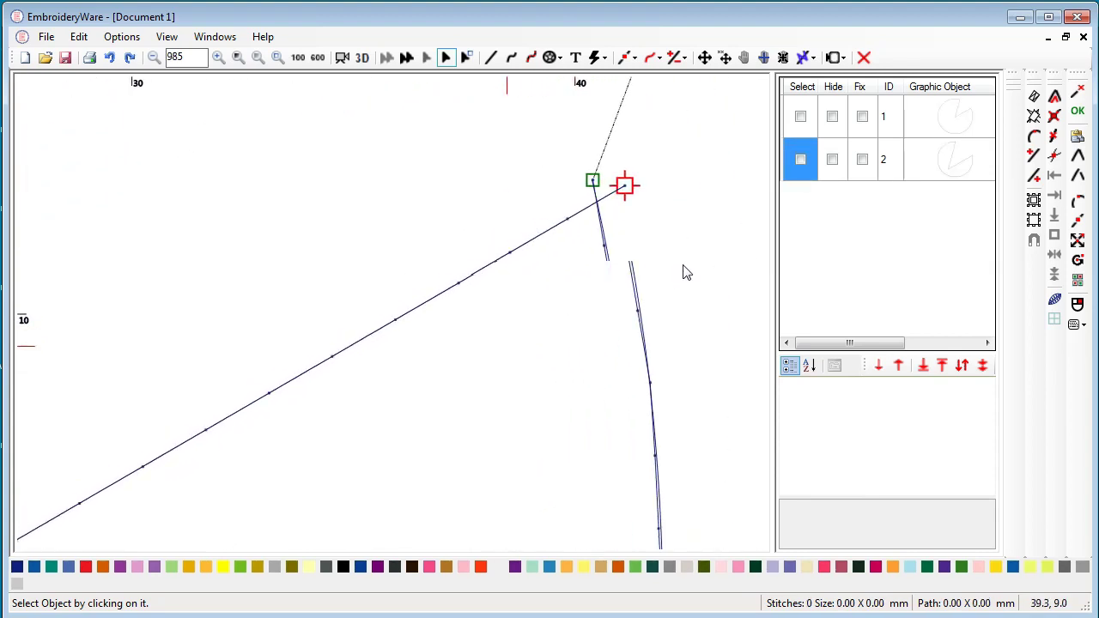
left_click(797, 160)
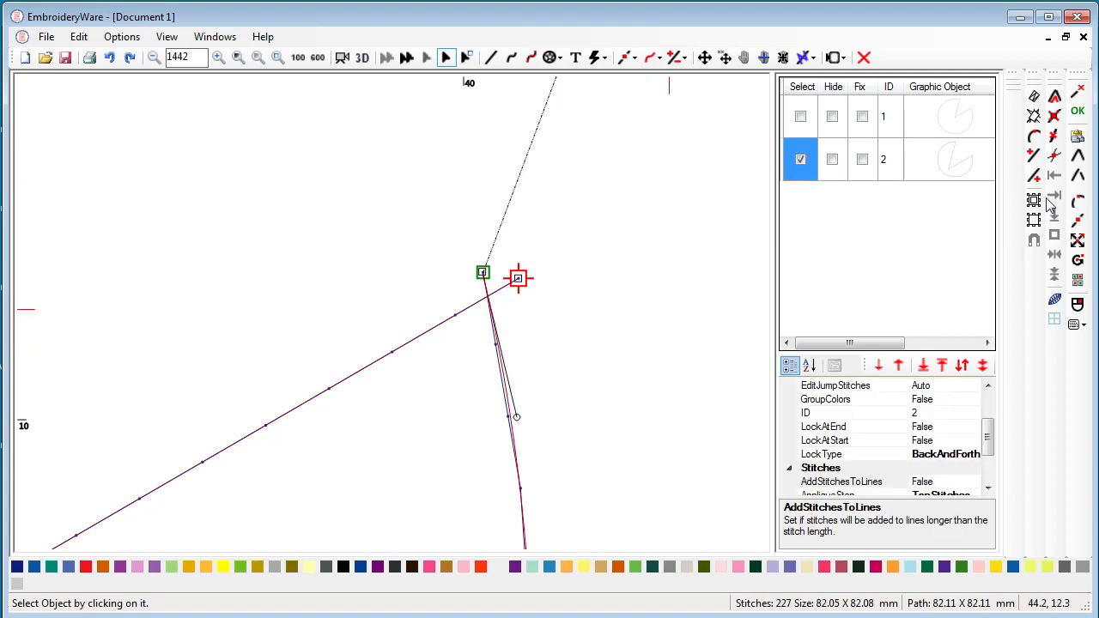
left_click(1078, 220)
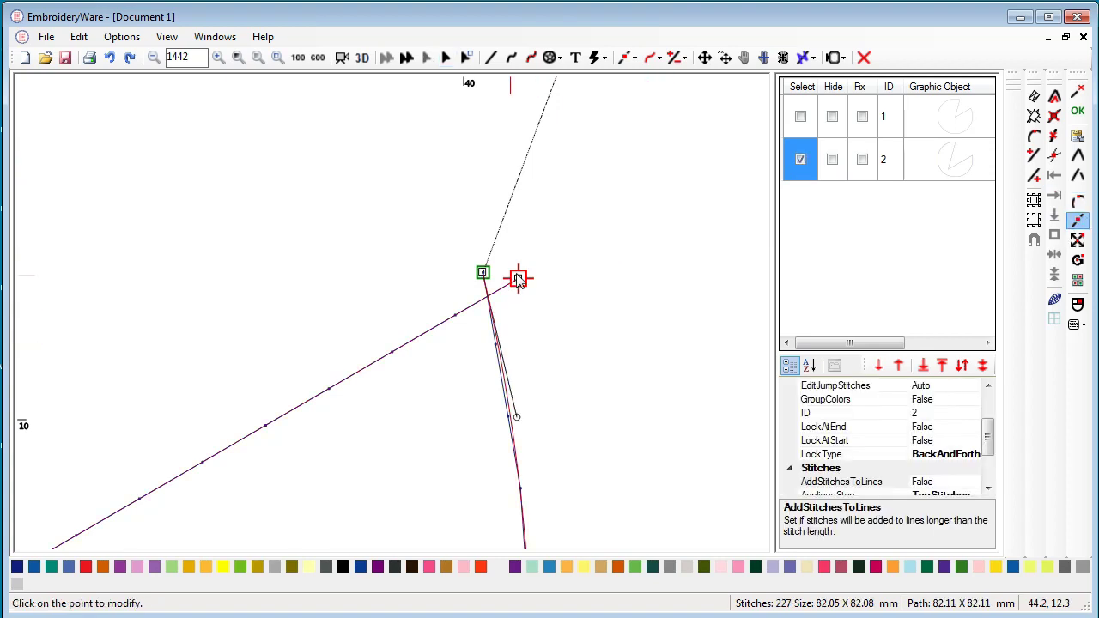
left_click(486, 299)
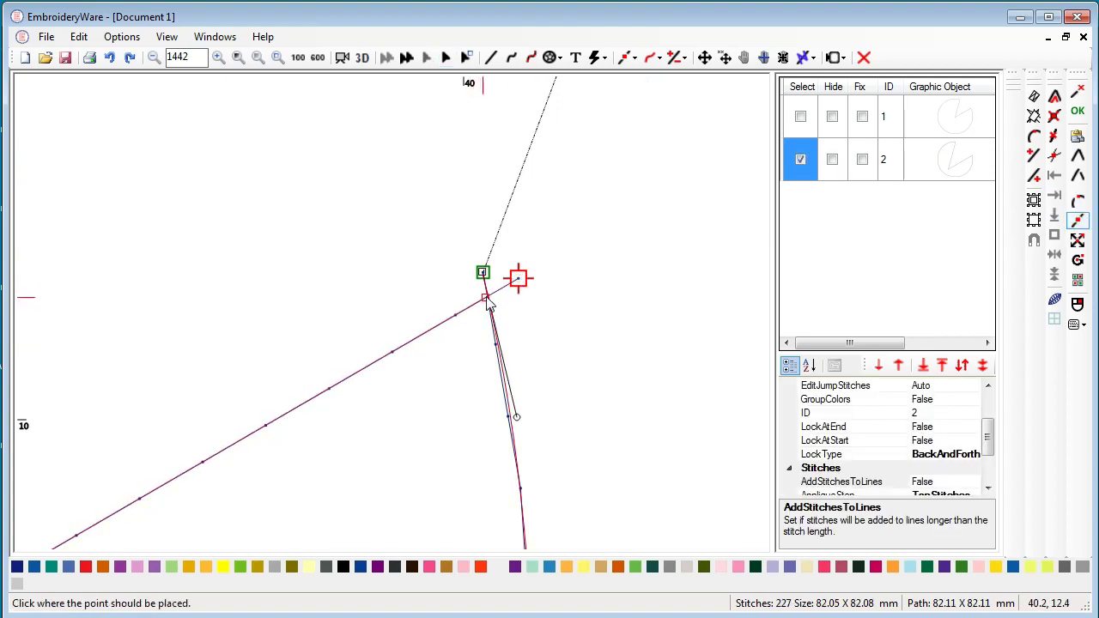
left_click(487, 299)
left_click(487, 300)
left_click(487, 298)
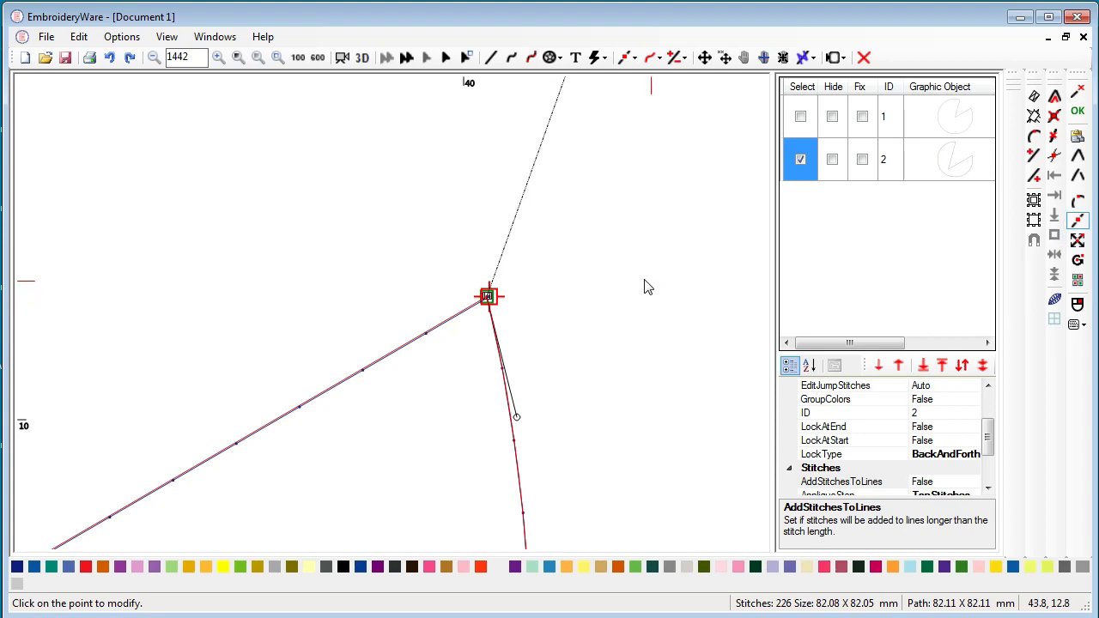
Step: Move the shallow line's end point slightly back from the arc's end point so the two are apart
scroll(645, 280, "down", 2)
scroll(645, 283, "down", 10)
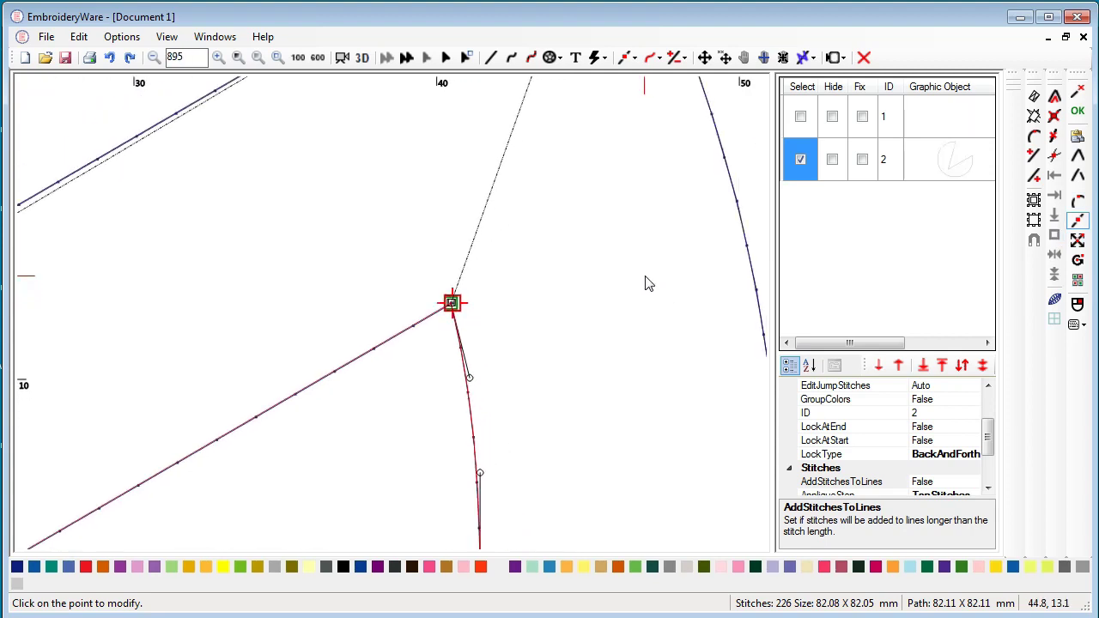
scroll(645, 280, "down", 4)
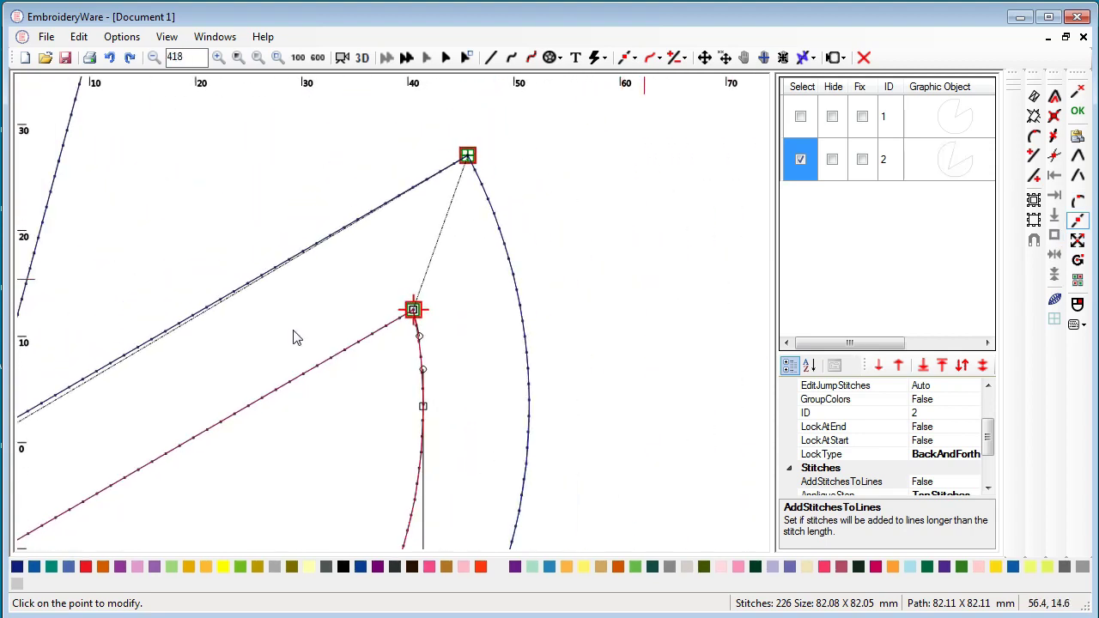
left_click_drag(442, 301, 636, 250)
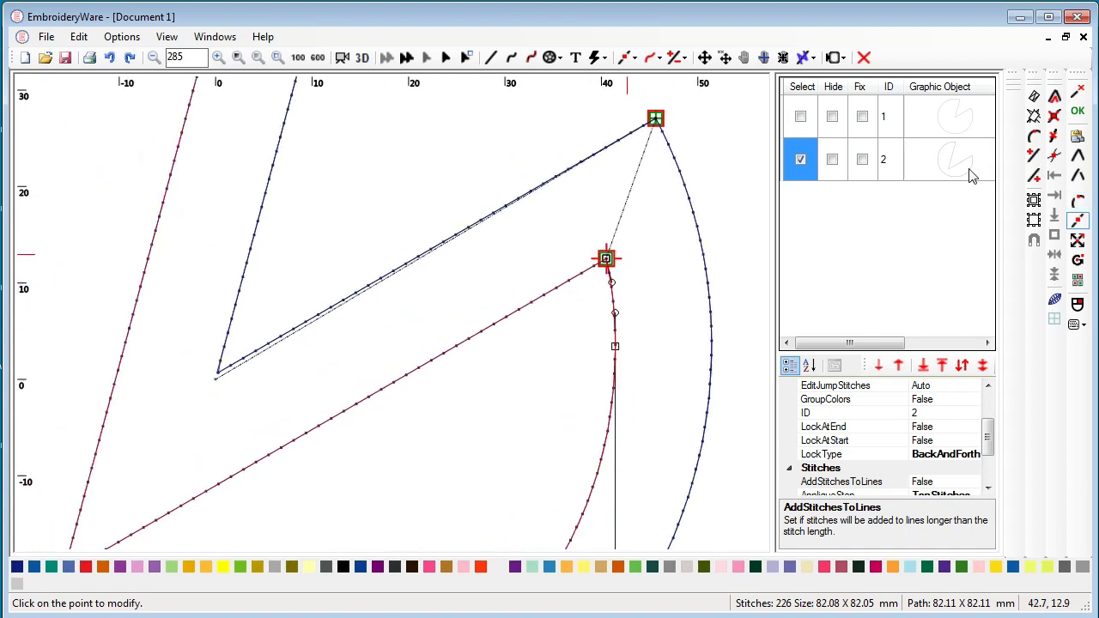
scroll(661, 292, "up", 3)
left_click_drag(658, 292, 448, 394)
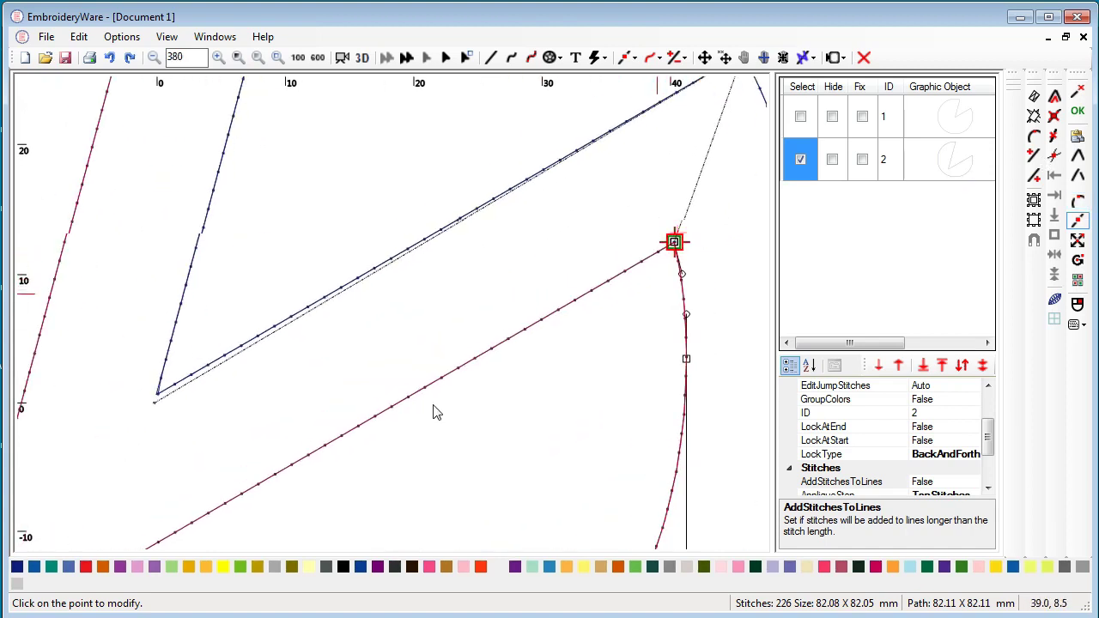
scroll(513, 350, "up", 14)
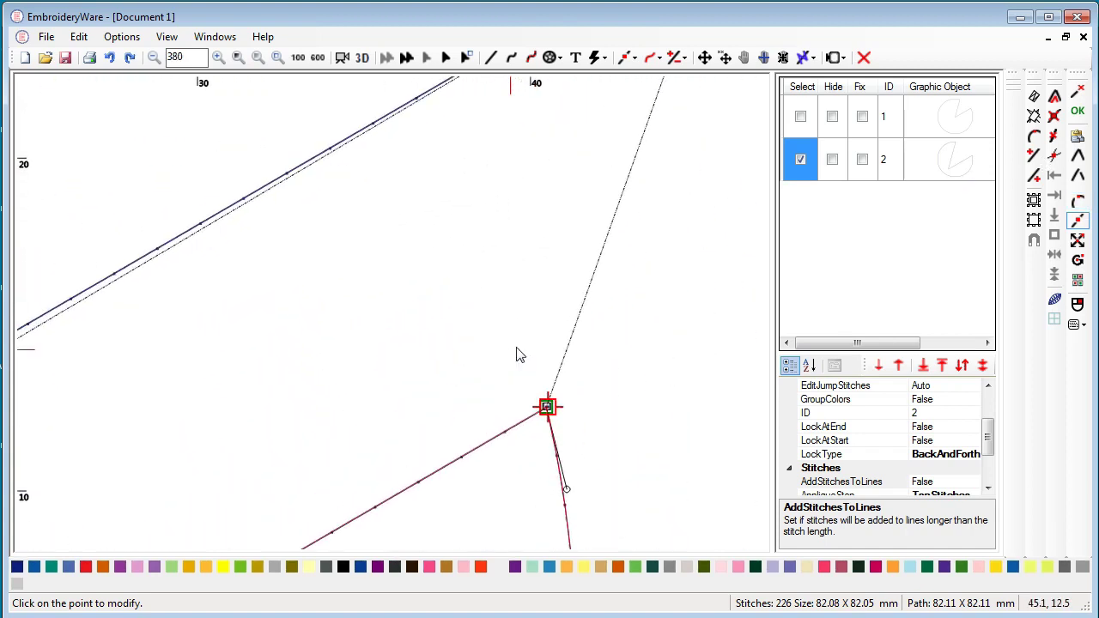
left_click_drag(518, 348, 456, 302)
left_click_drag(647, 351, 529, 246)
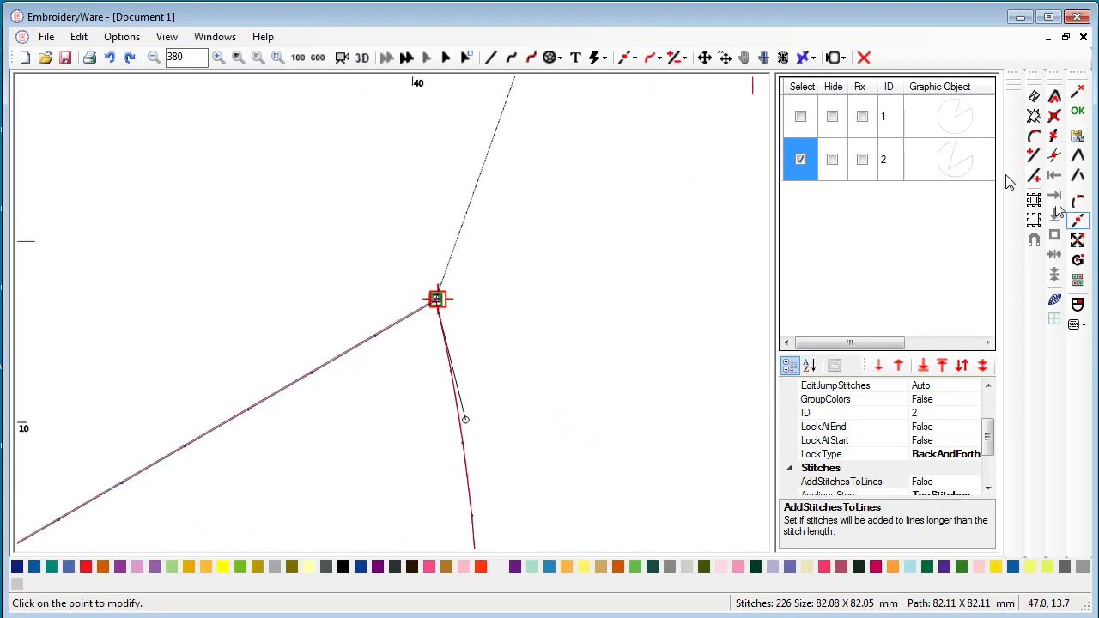
left_click(1081, 220)
left_click(436, 298)
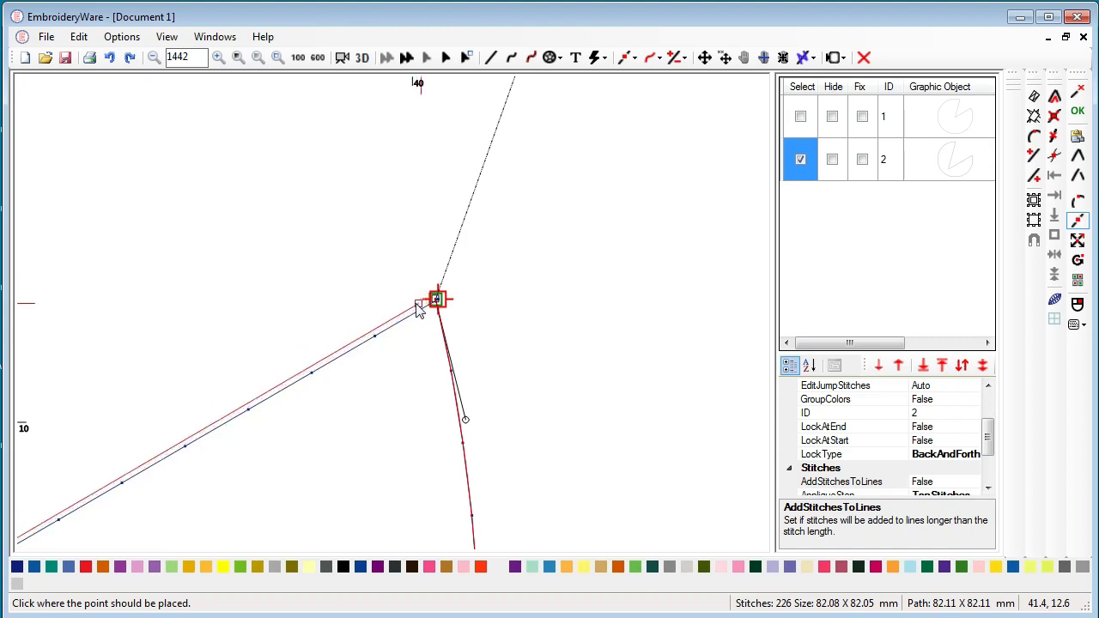
left_click(435, 303)
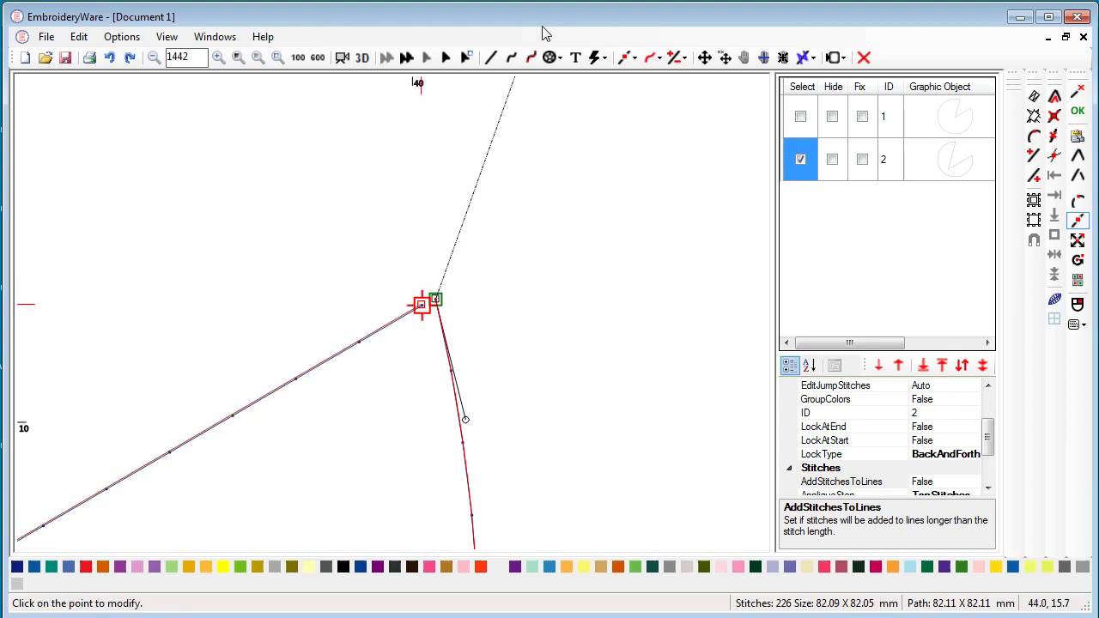
Step: Align the shallow line's end point in X and Y to the arc's end point with Align Point XY
left_click(630, 58)
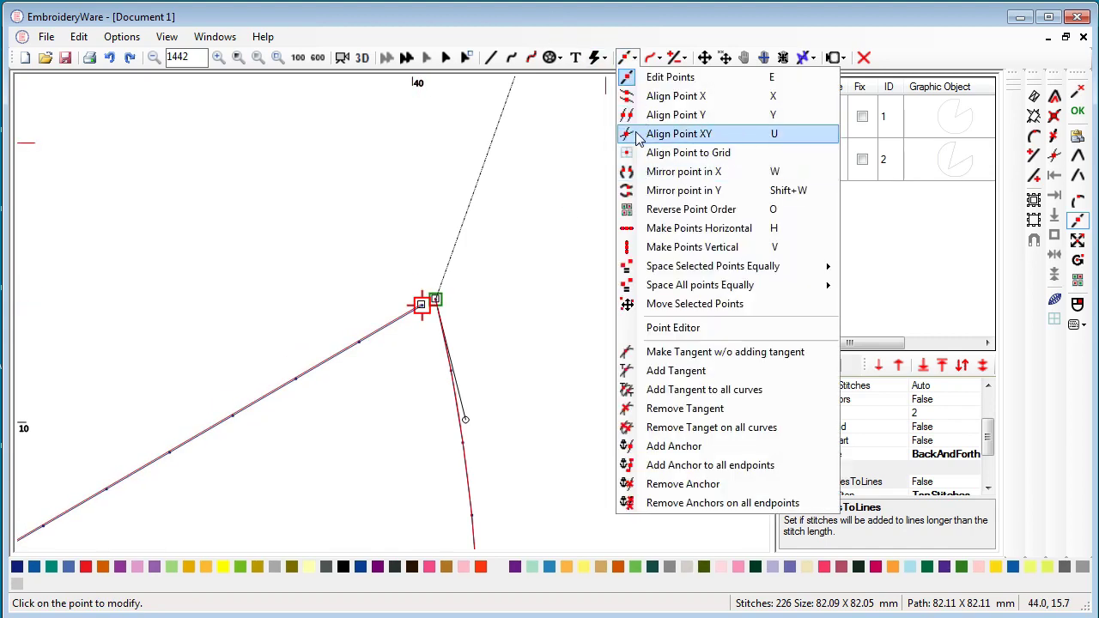
left_click(646, 134)
left_click(421, 306)
left_click(435, 301)
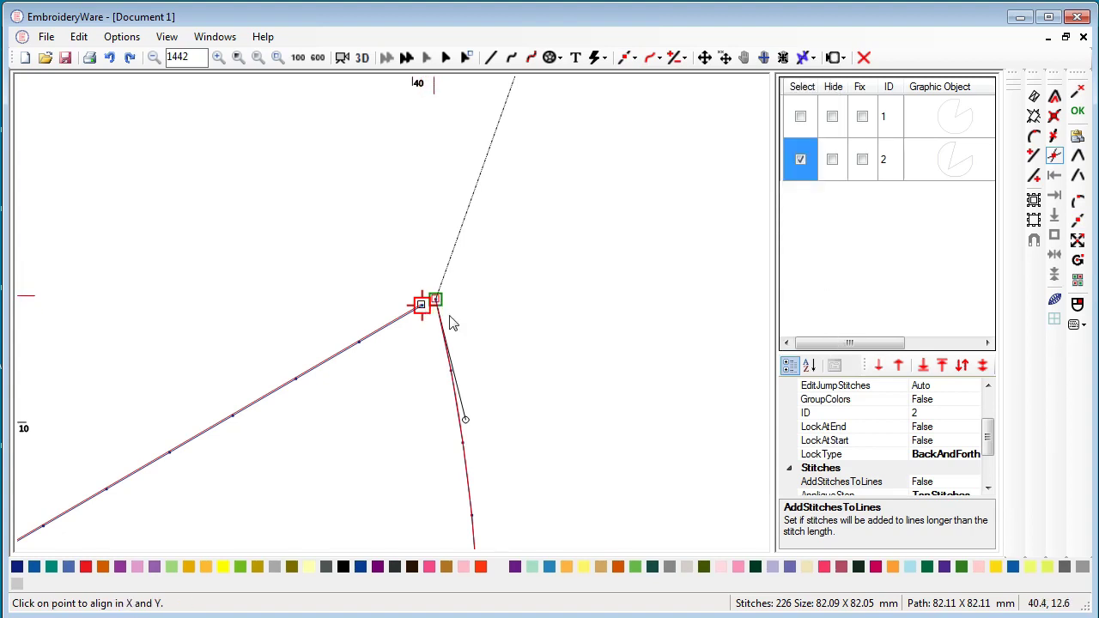
Step: Deselect the offset curve and examine its cleaned corners inside the full pie shape
scroll(491, 299, "down", 5)
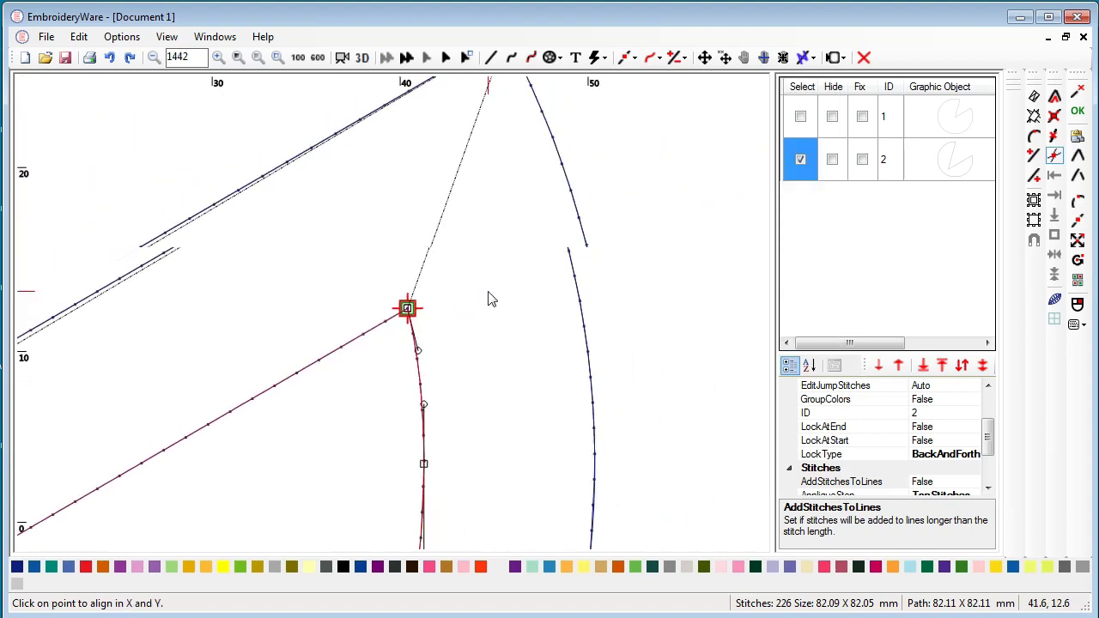
scroll(410, 350, "down", 3)
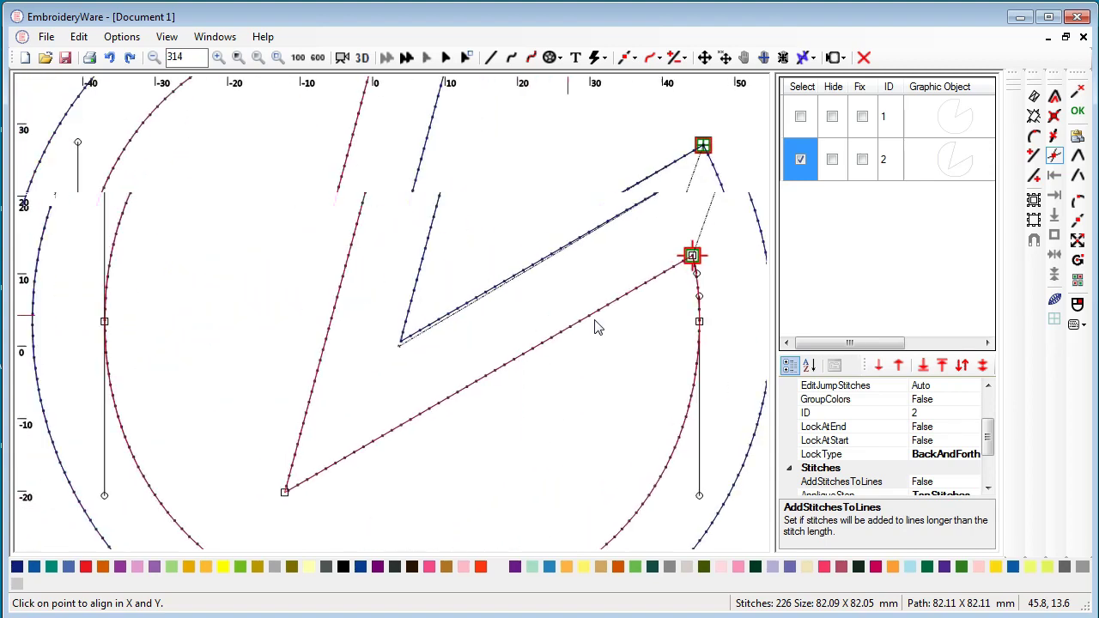
scroll(526, 199, "down", 2)
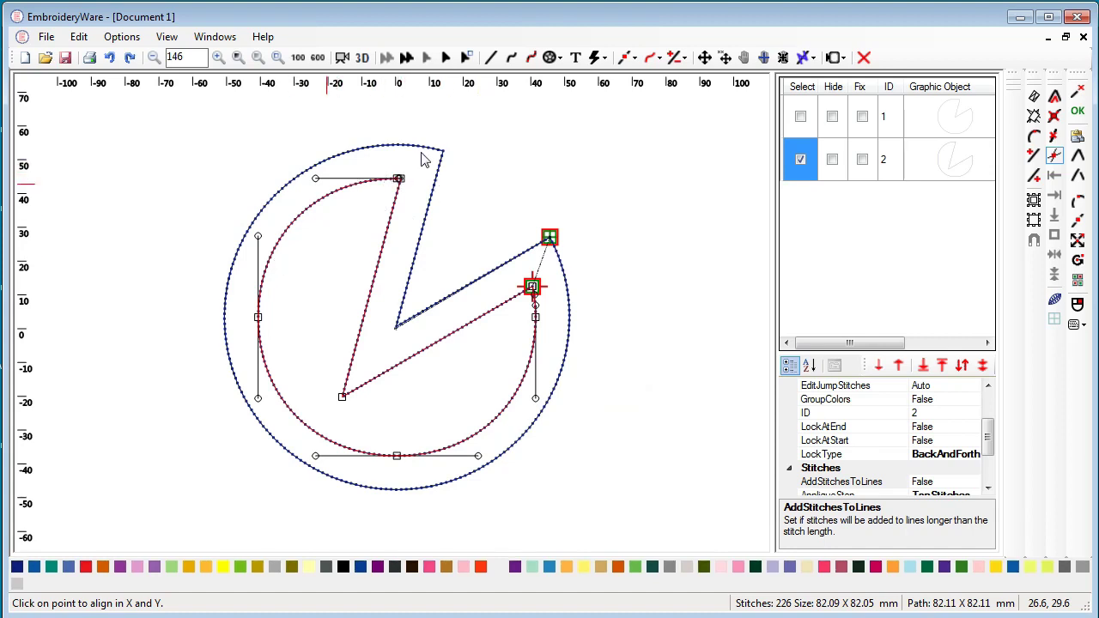
left_click(800, 160)
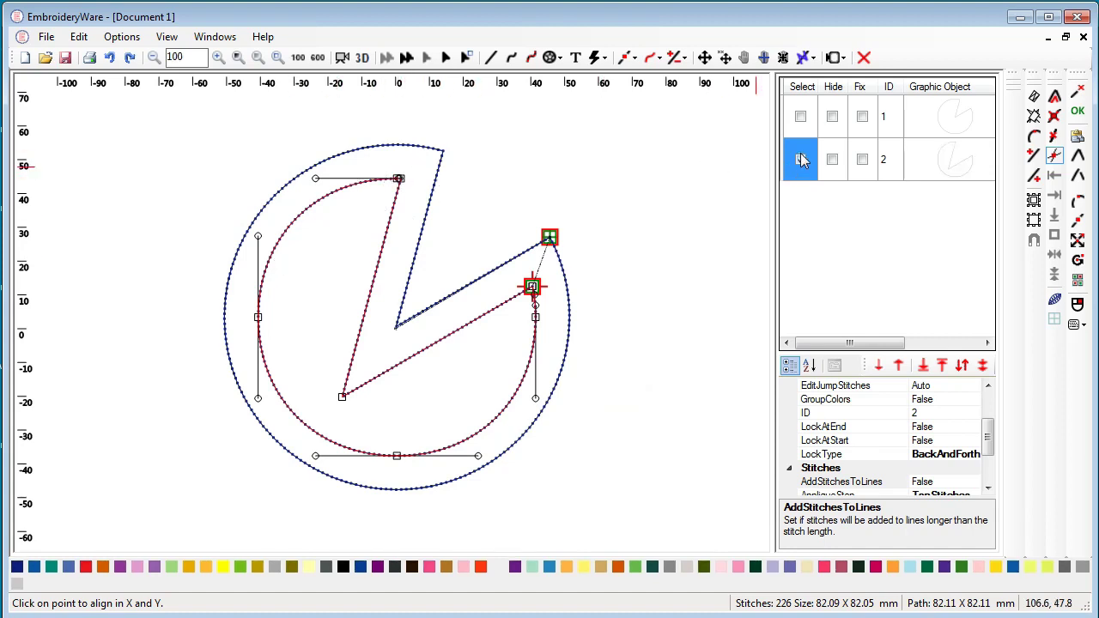
left_click(802, 159)
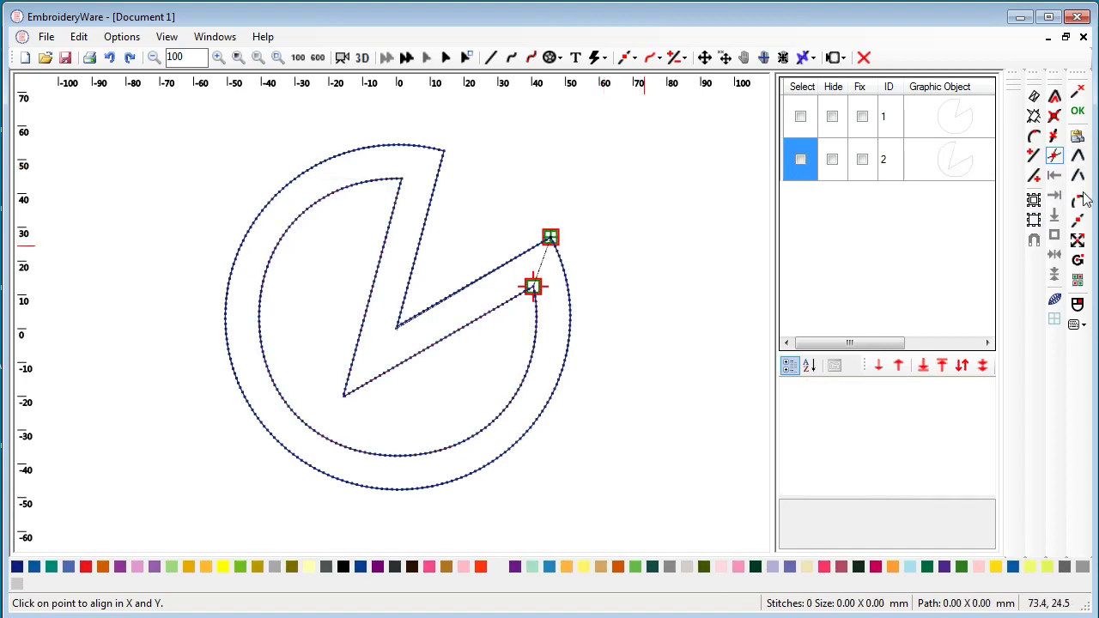
scroll(574, 298, "up", 2)
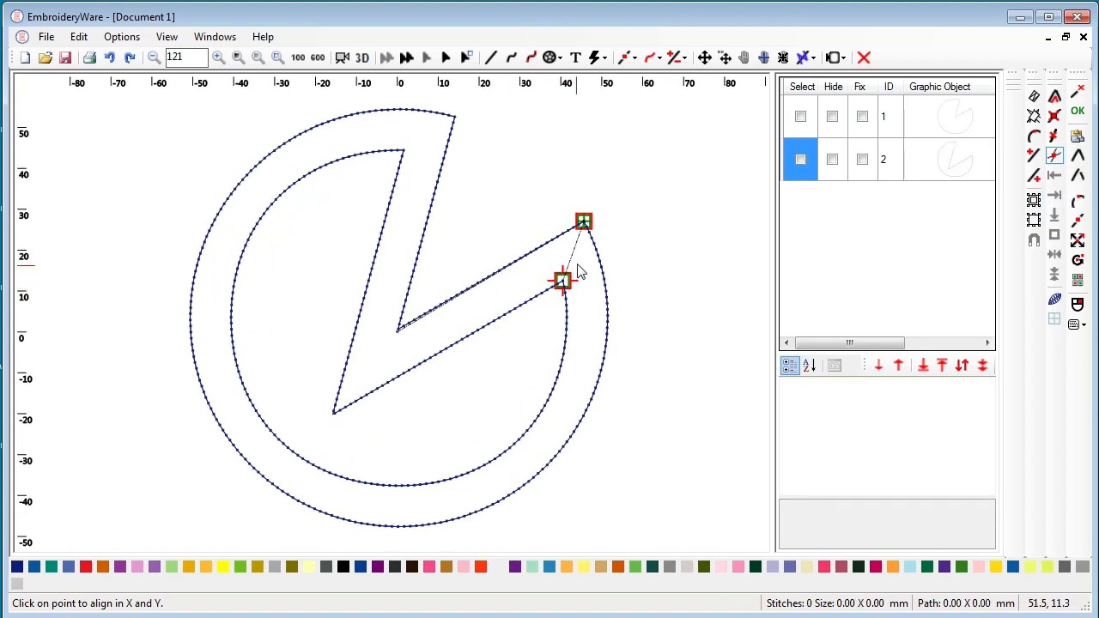
right_click(581, 271)
left_click(528, 169)
left_click(651, 58)
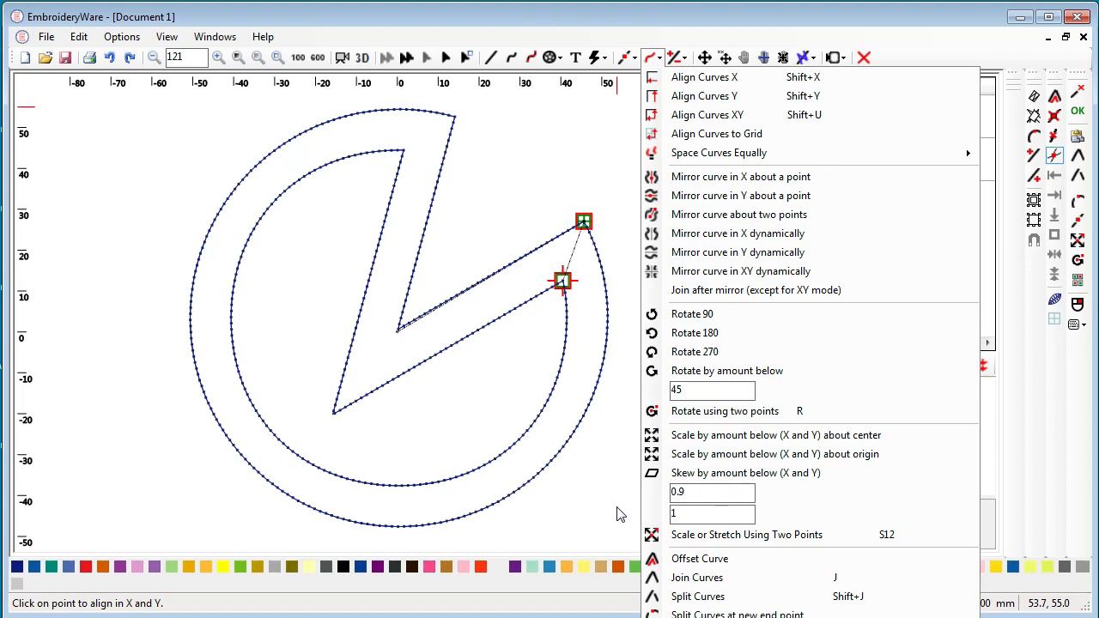
left_click_drag(615, 136, 616, 152)
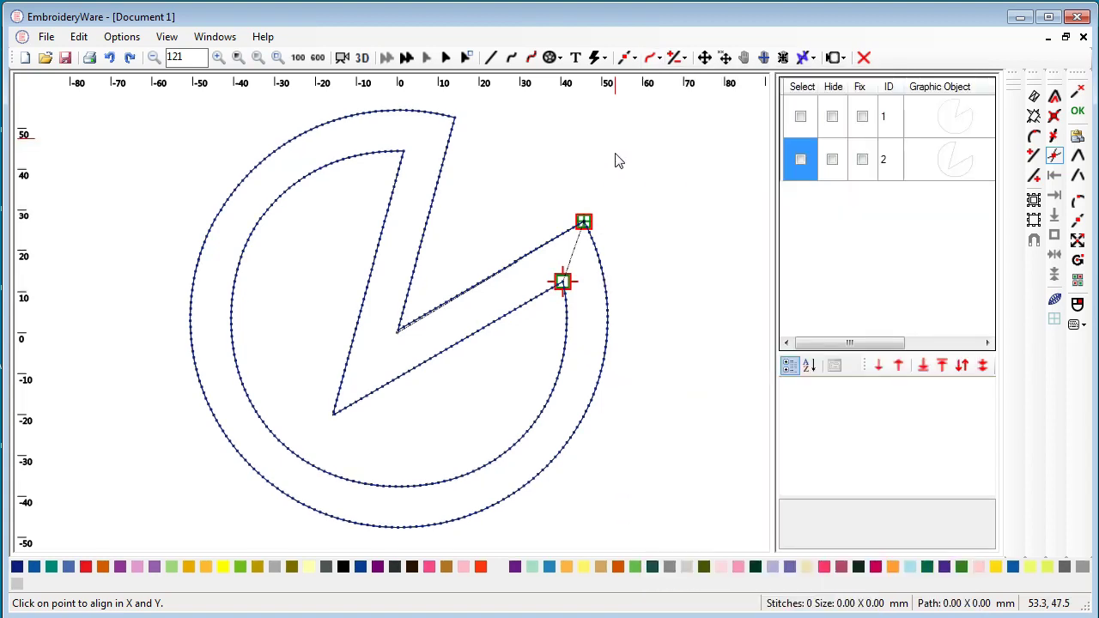
left_click(676, 59)
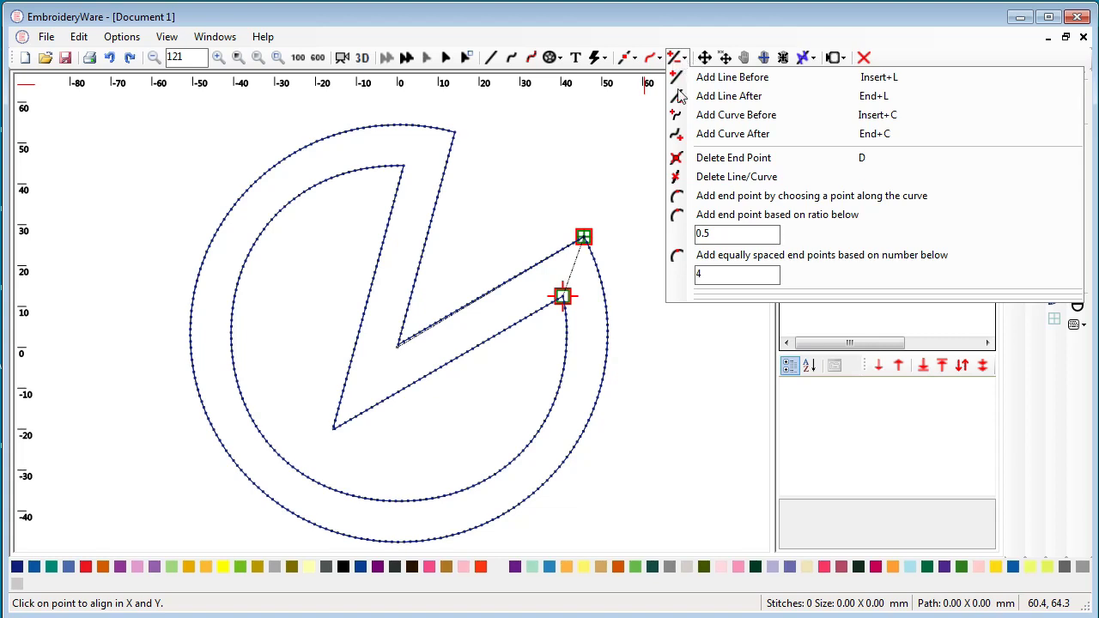
left_click(621, 203)
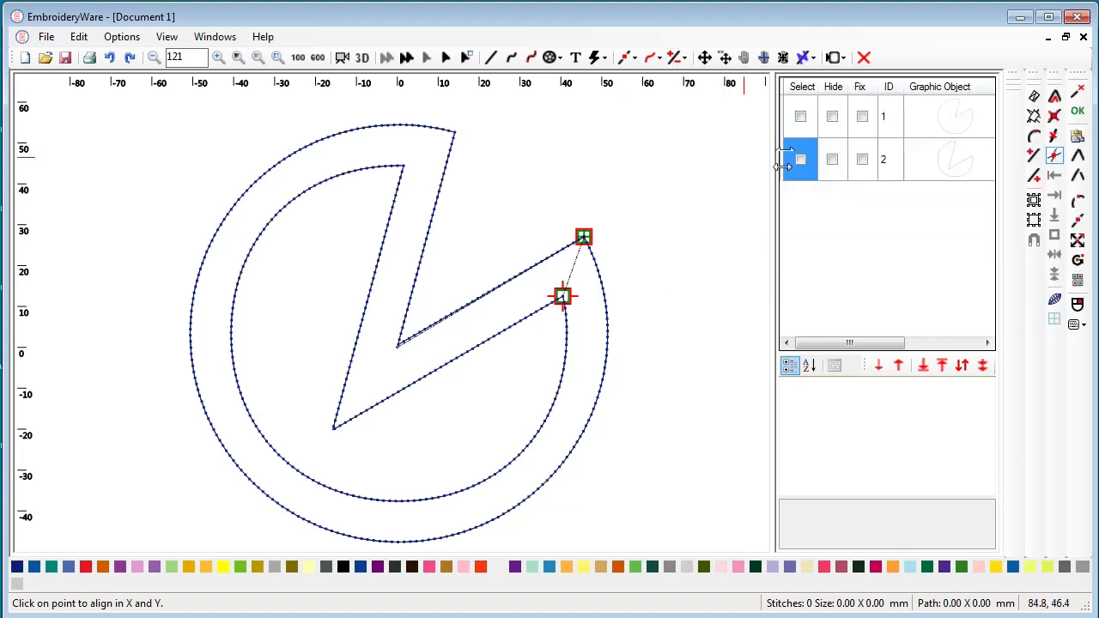
Step: Select the inner offset curve and add 4 equally spaced end points to each of its two lower arc segments
left_click(800, 161)
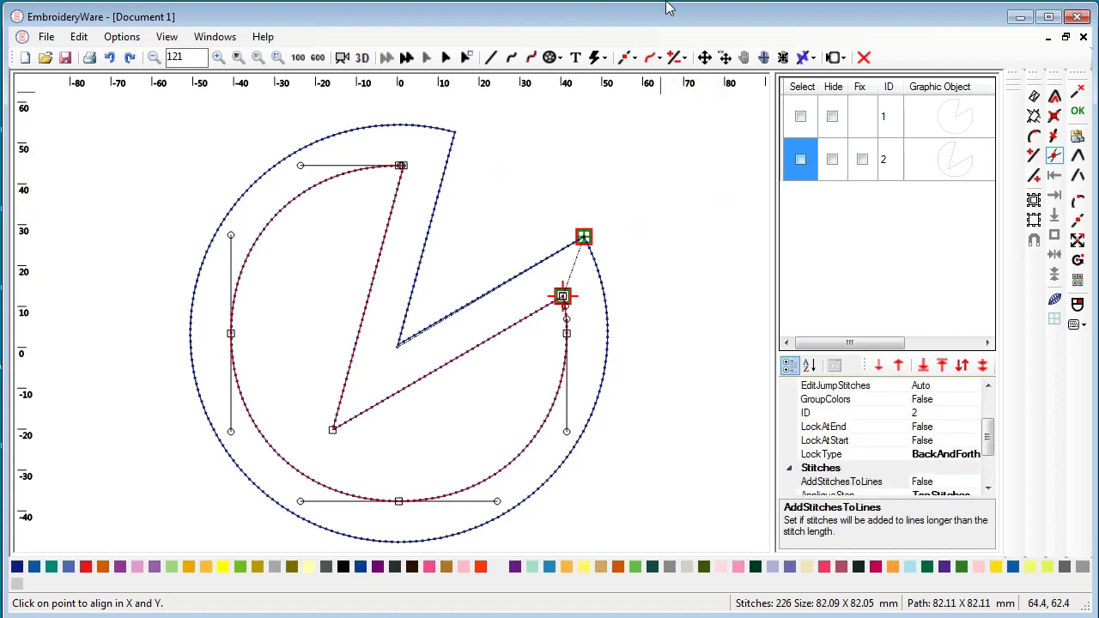
left_click(684, 58)
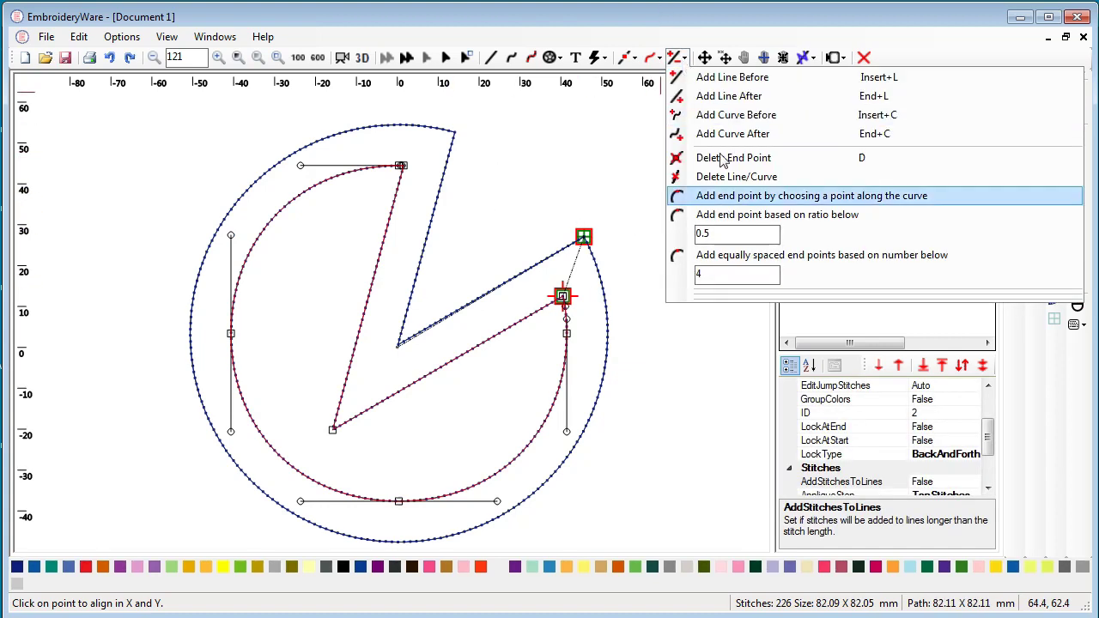
left_click(658, 62)
left_click(658, 60)
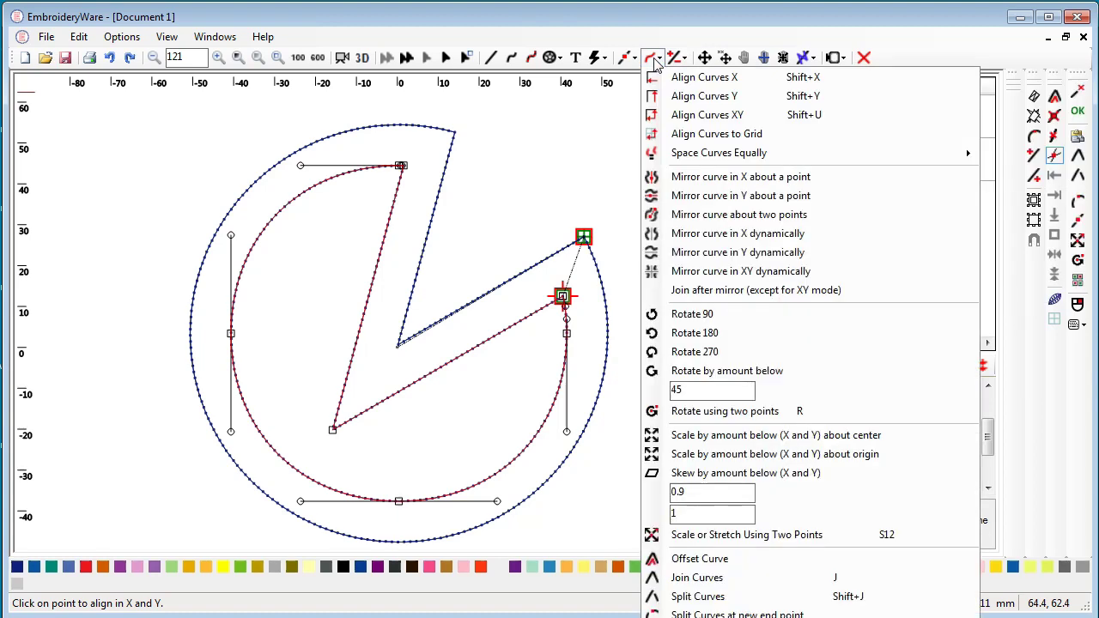
left_click(683, 60)
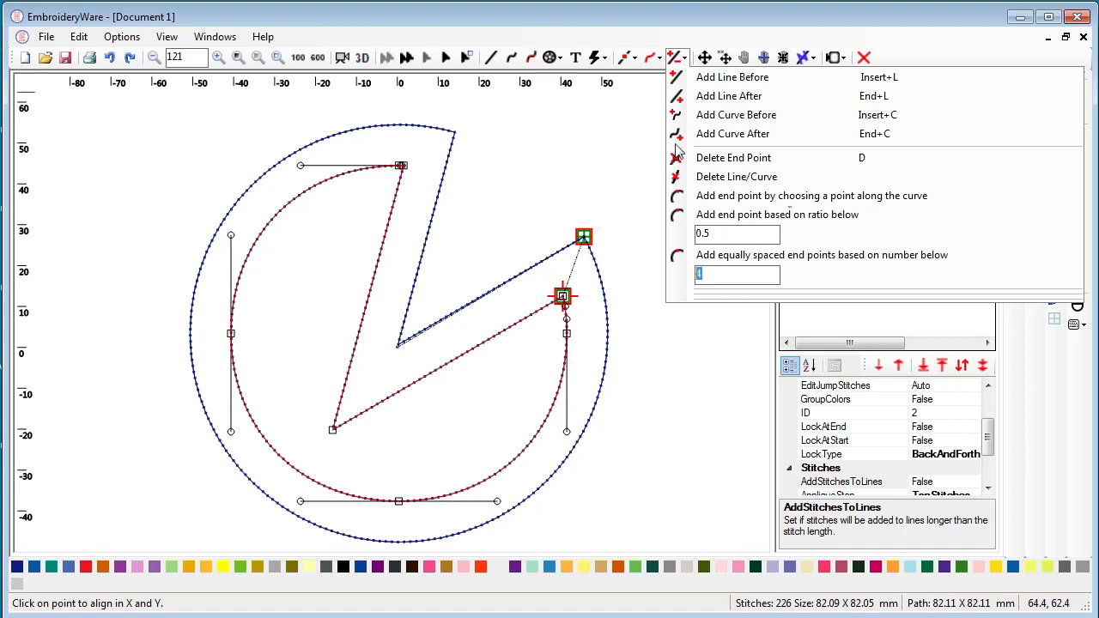
left_click(724, 259)
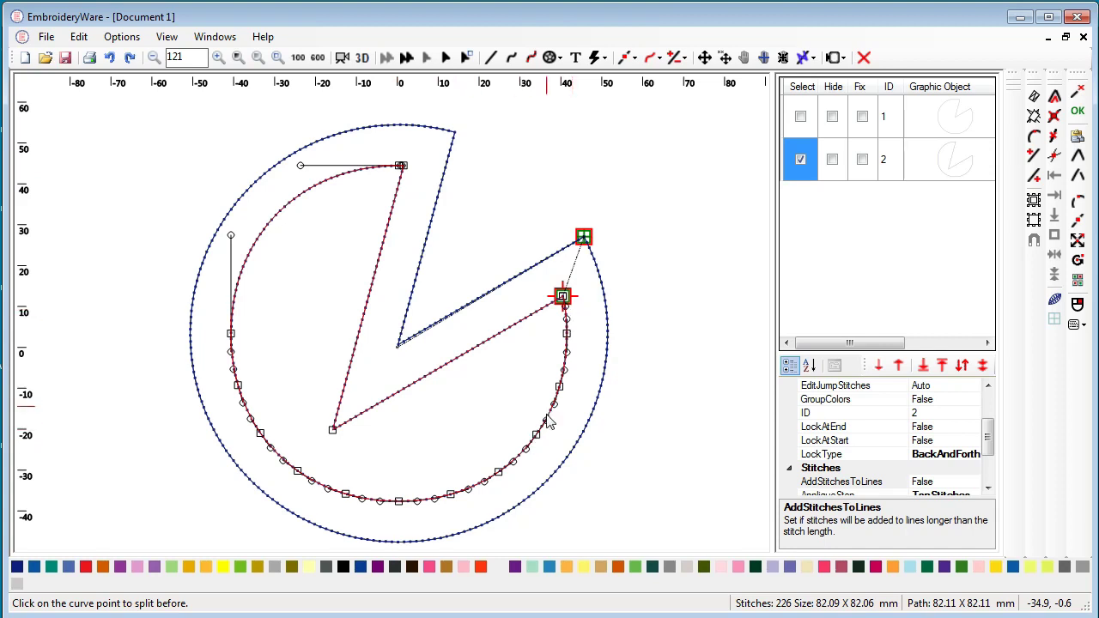
Step: Add the outer pie curve to the selection alongside the offset curve
left_click_drag(545, 415, 519, 397)
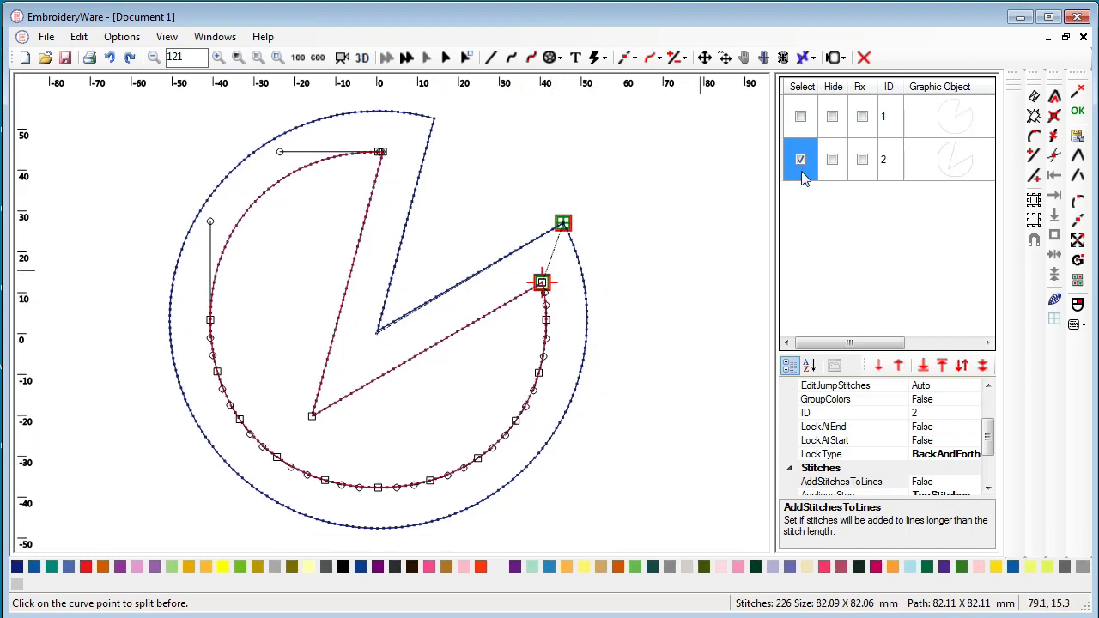
left_click_drag(719, 236, 730, 242)
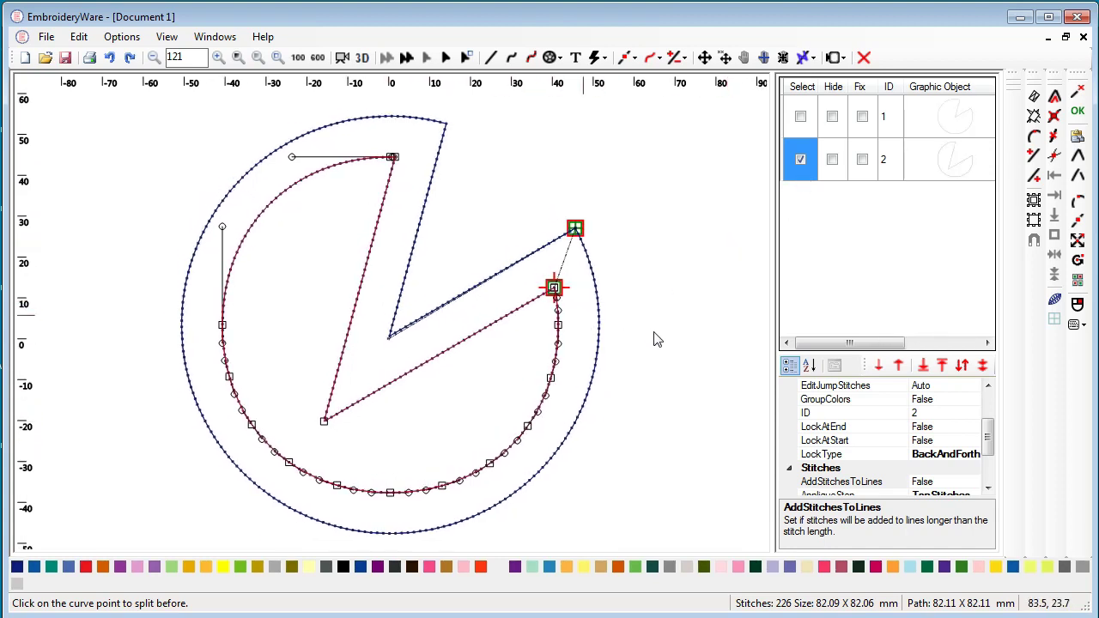
left_click(803, 122)
left_click(804, 123)
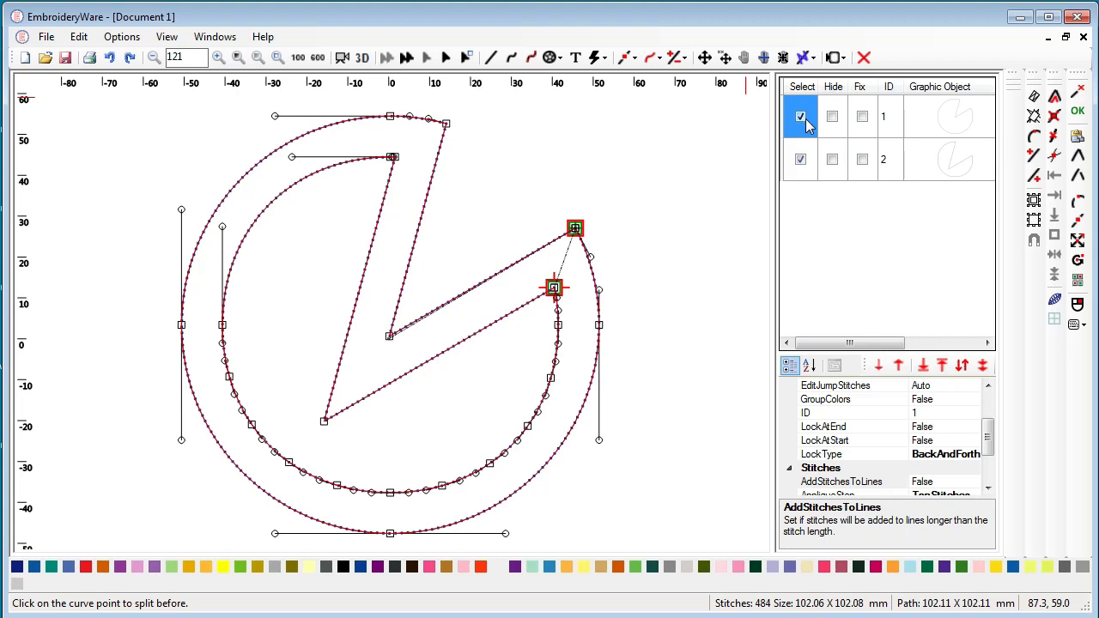